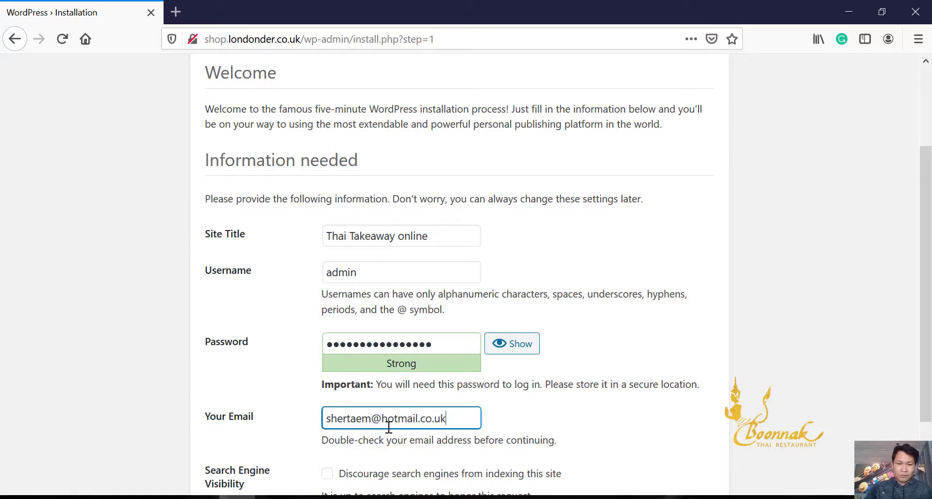
- Install WordPress with the entered site details and save the admin login in the browser
{"action": "scroll", "coordinate": [816, 311], "scroll_direction": "down", "scroll_amount": 3}
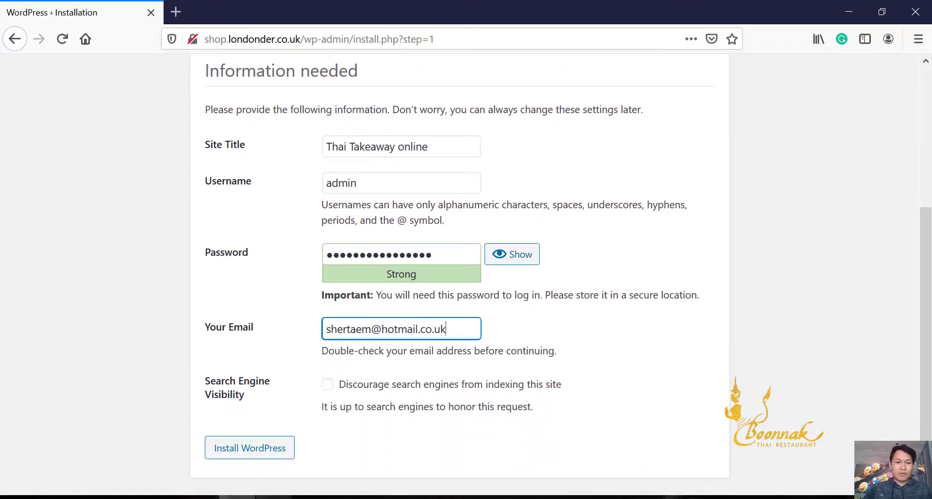
{"action": "left_click", "coordinate": [251, 455]}
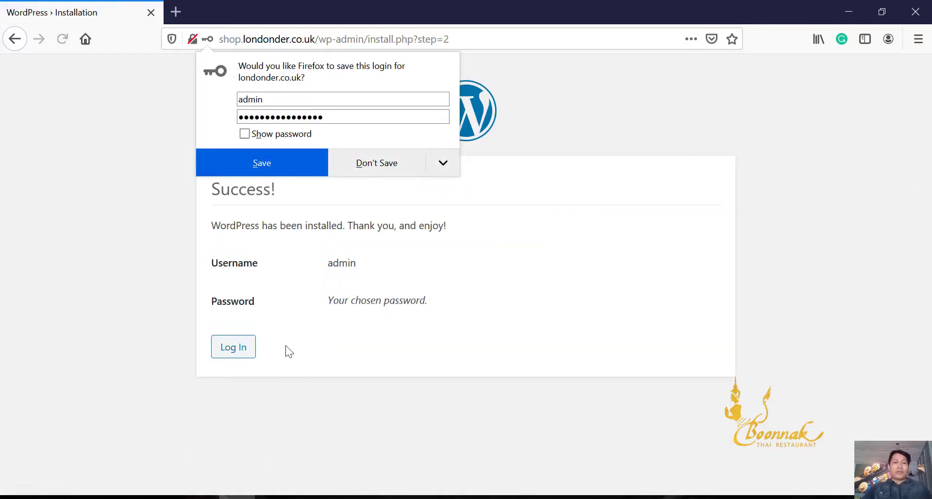
{"action": "left_click", "coordinate": [286, 165]}
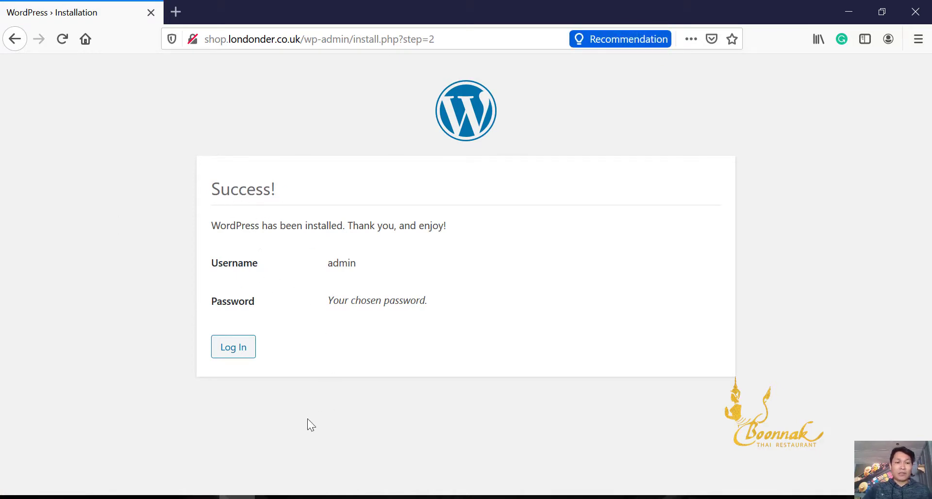
- Proceed to the site's login page, accepting the security risk of its certificate
{"action": "left_click", "coordinate": [230, 360]}
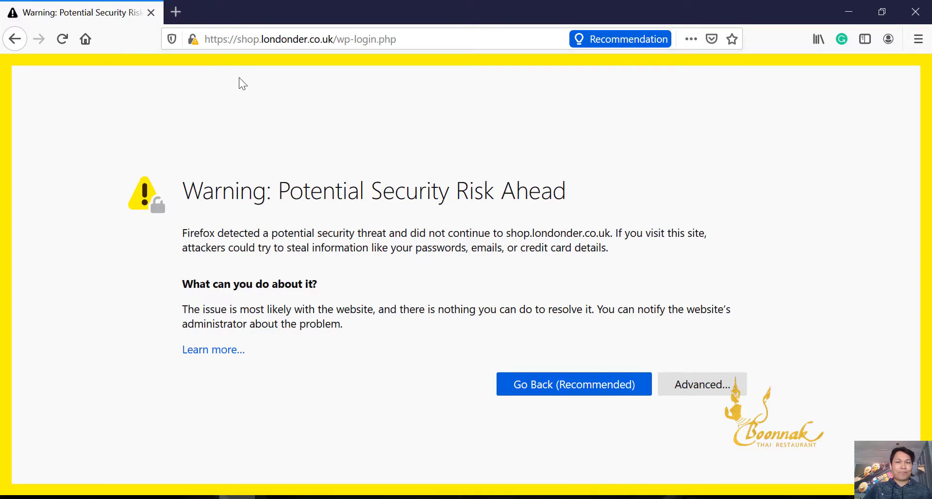
{"action": "left_click", "coordinate": [197, 44]}
{"action": "left_click", "coordinate": [196, 45]}
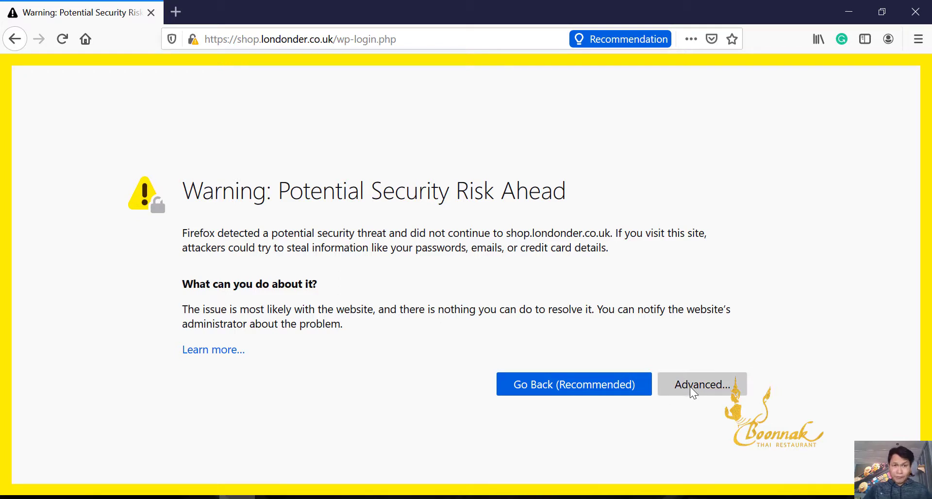
{"action": "left_click", "coordinate": [225, 39]}
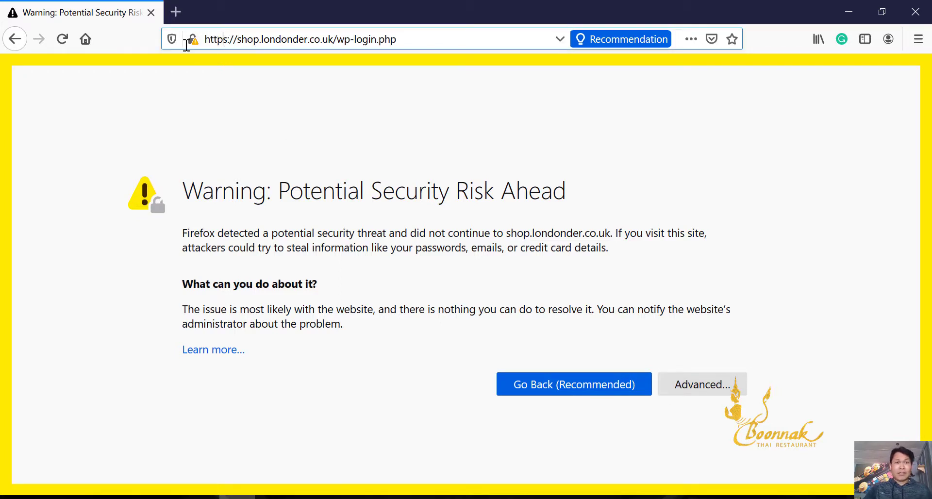
{"action": "left_click_drag", "start_coordinate": [186, 45], "coordinate": [156, 46]}
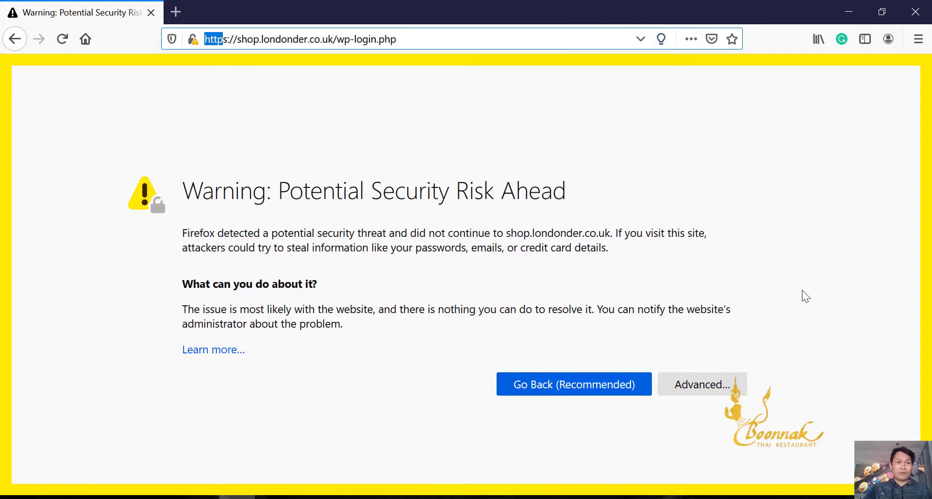
{"action": "left_click", "coordinate": [707, 391]}
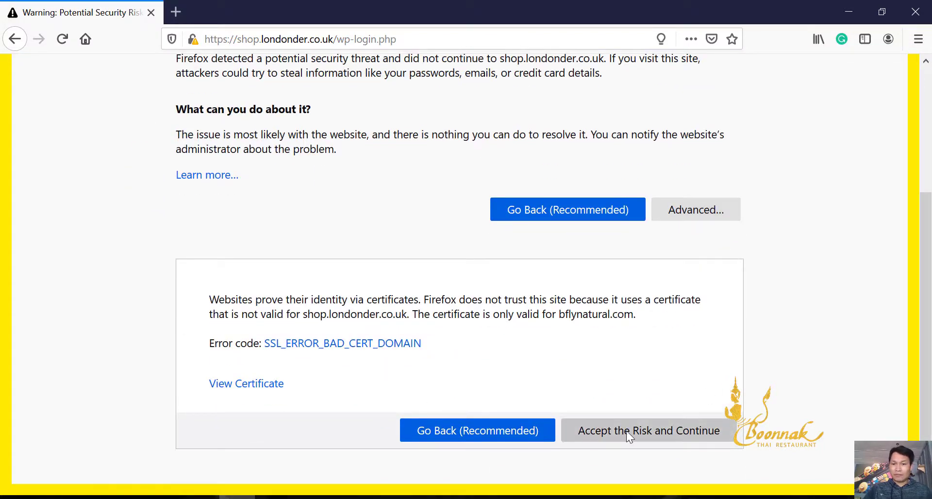
{"action": "left_click", "coordinate": [635, 430]}
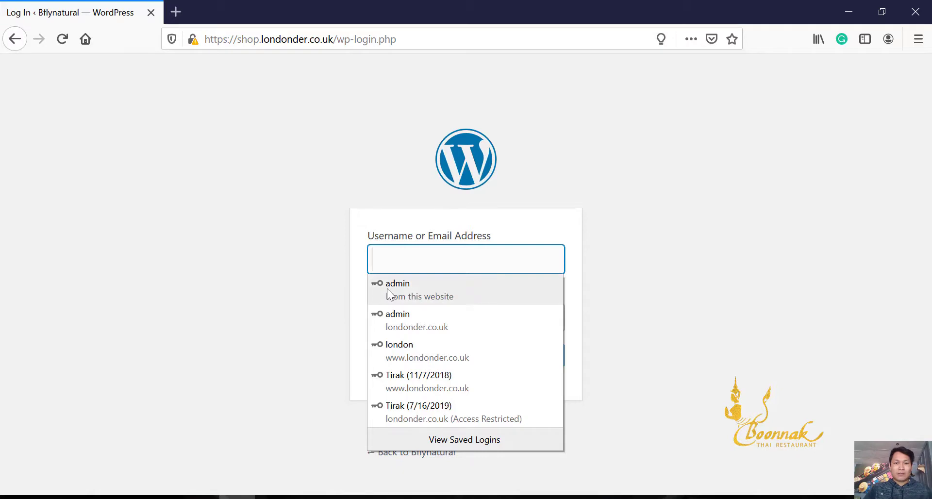
- Fill in the username admin and the password using this website's saved login
{"action": "key", "text": "Escape"}
{"action": "key", "text": "Down"}
{"action": "key", "text": "Return"}
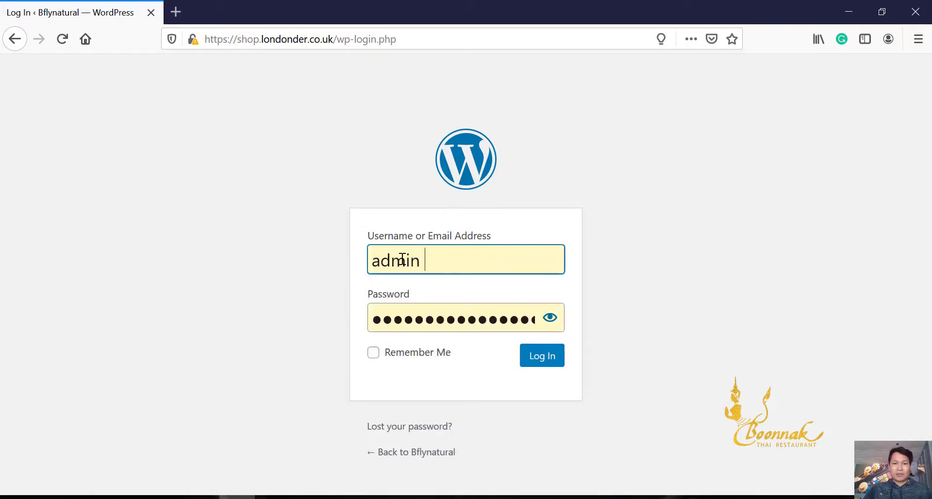
{"action": "double_click", "coordinate": [434, 267]}
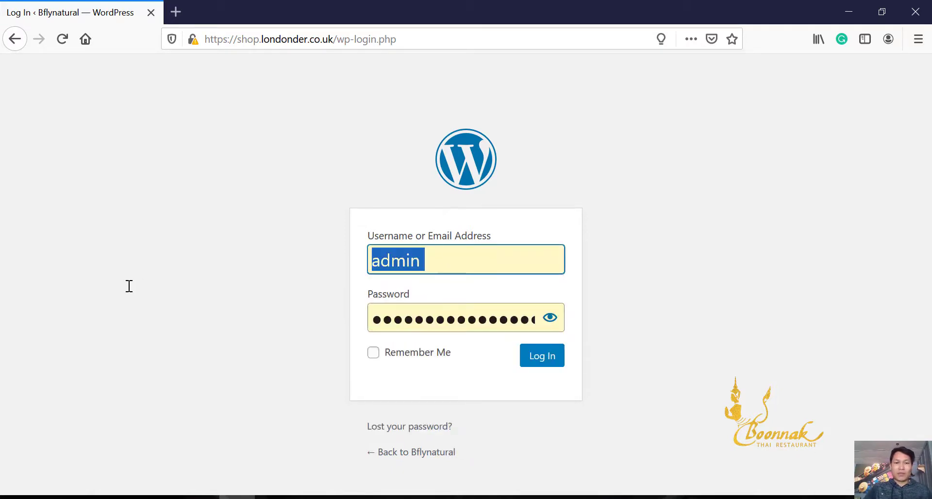
{"action": "left_click", "coordinate": [494, 267]}
{"action": "left_click", "coordinate": [259, 330]}
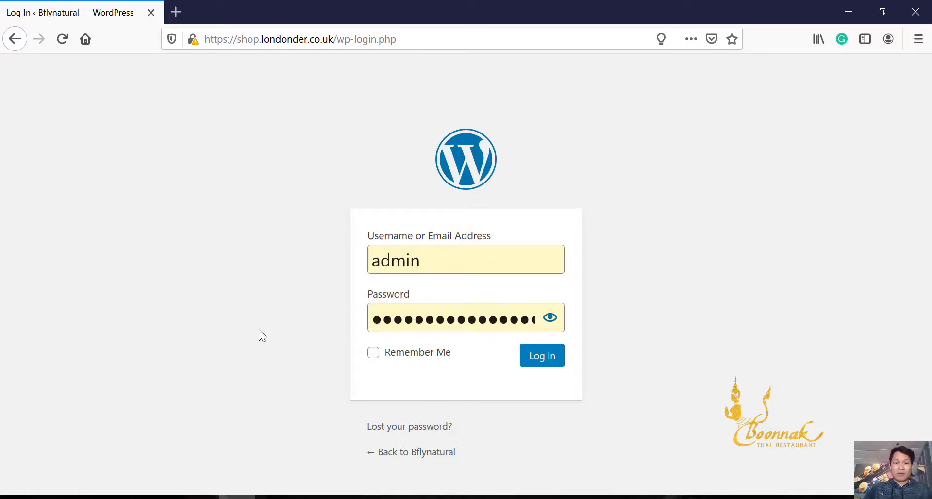
- Replace the filled-in password by entering the account password manually and try to log in as admin
{"action": "left_click", "coordinate": [438, 320]}
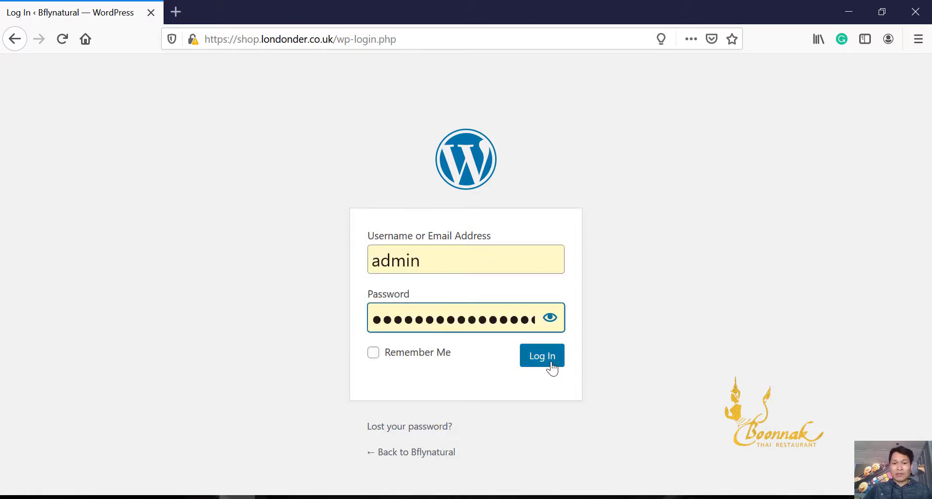
{"action": "key", "text": "ctrl+a"}
{"action": "key", "text": "BackSpace"}
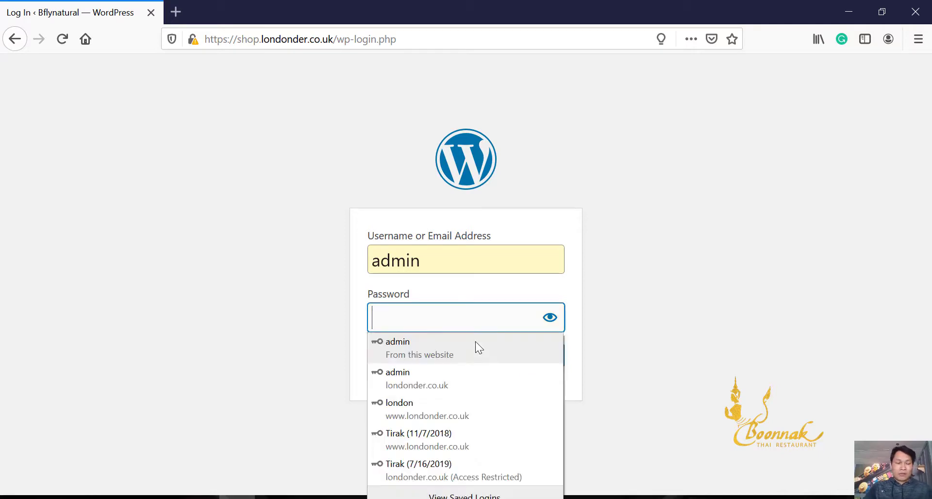
{"action": "type", "text": "••"}
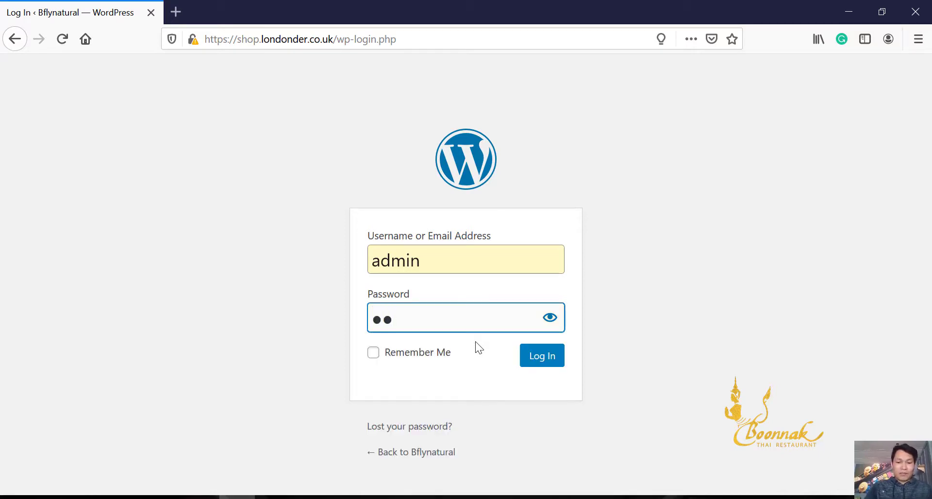
{"action": "type", "text": "•"}
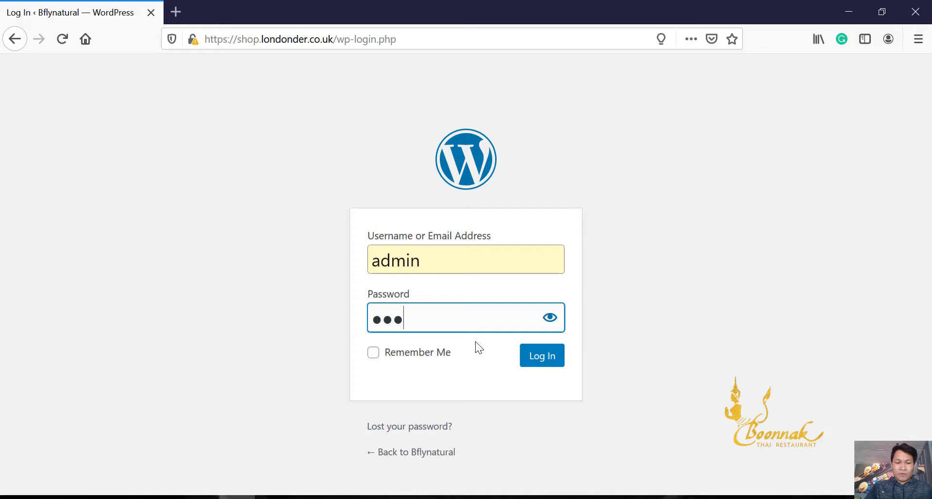
{"action": "key", "text": "BackSpace"}
{"action": "key", "text": "BackSpace"}
{"action": "type", "text": "••"}
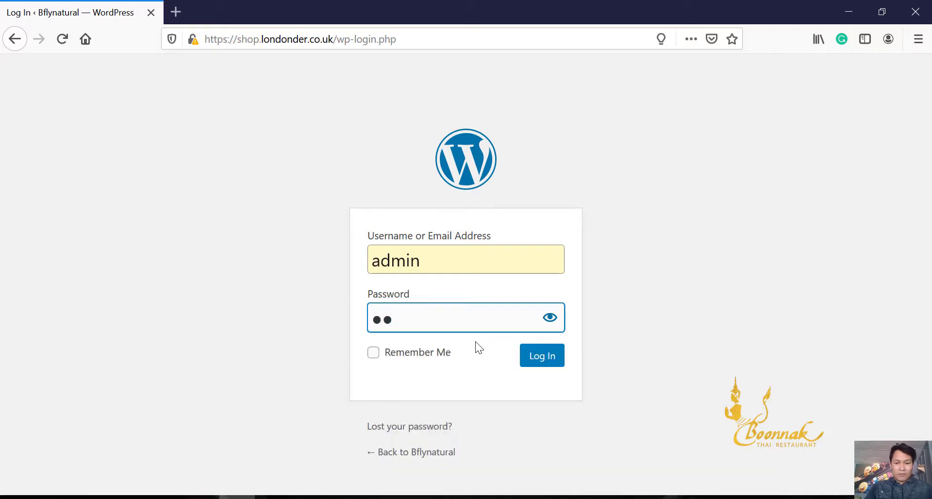
{"action": "type", "text": "•••••••"}
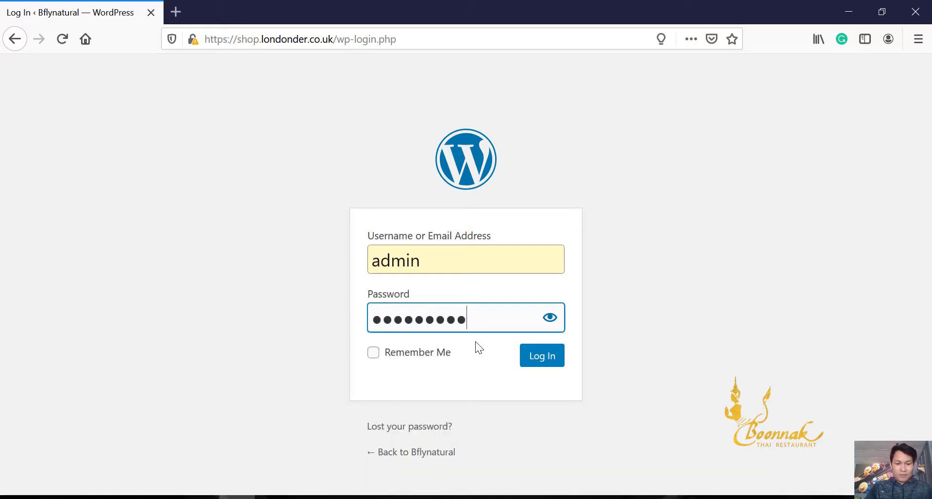
{"action": "type", "text": "••••••••"}
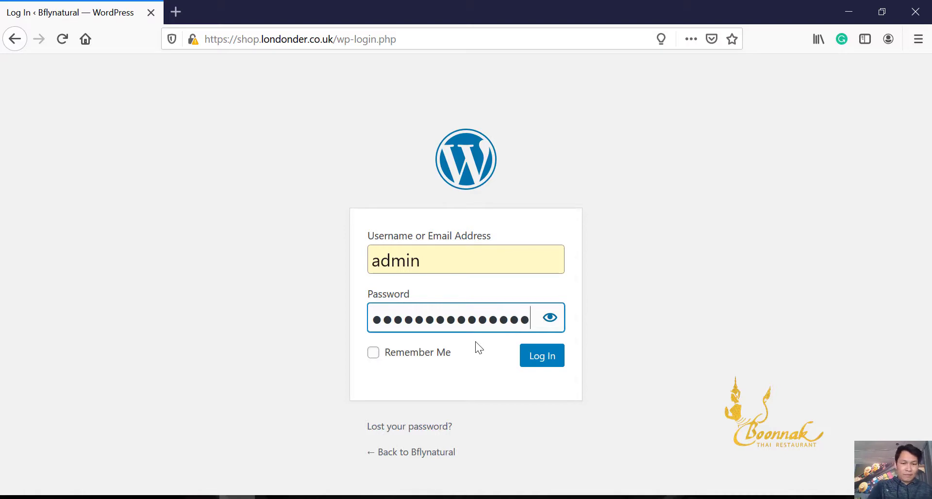
{"action": "left_click", "coordinate": [549, 360]}
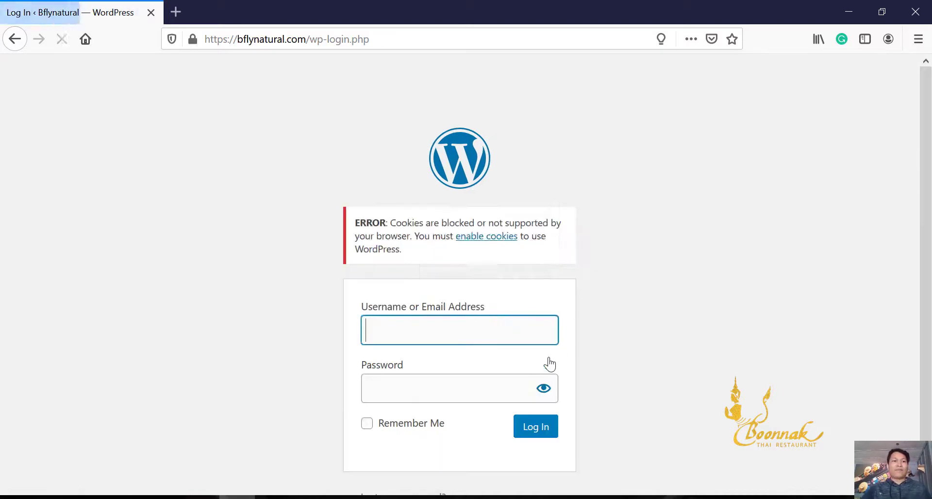
{"action": "left_click", "coordinate": [284, 332]}
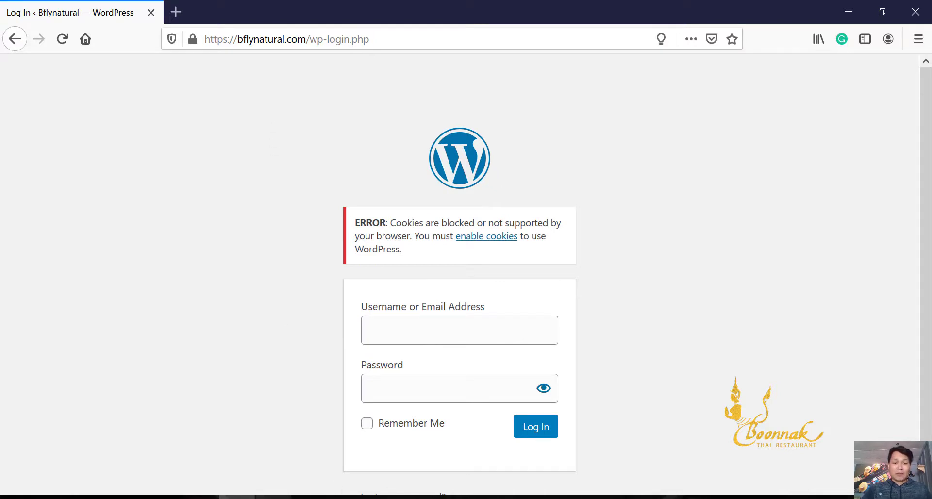
- Check the connection security details of shop.londonder.co.uk on the Thai Takeaway online login page
{"action": "mouse_move", "coordinate": [276, 497]}
{"action": "left_click", "coordinate": [272, 468]}
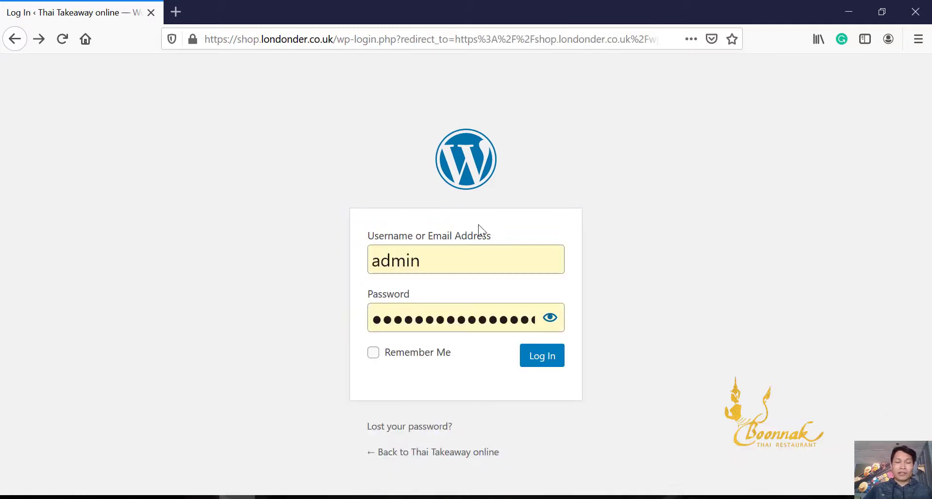
{"action": "left_click", "coordinate": [193, 39]}
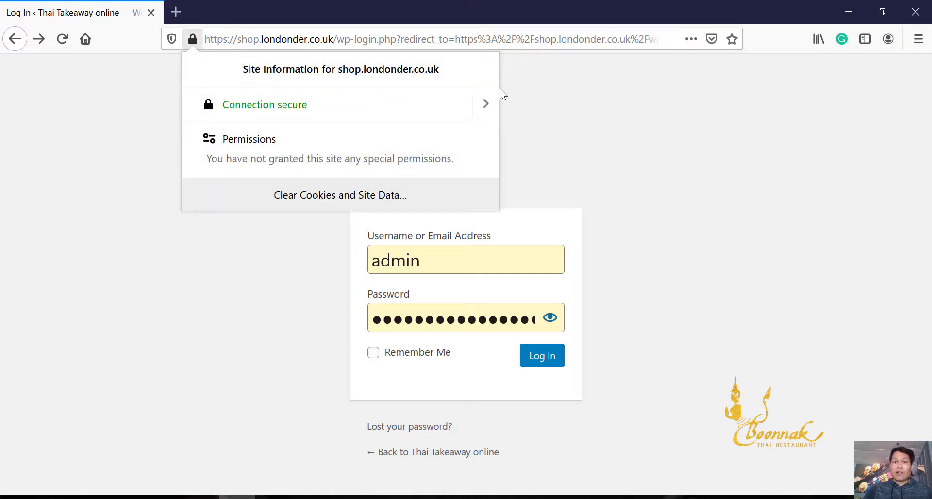
{"action": "left_click", "coordinate": [488, 103]}
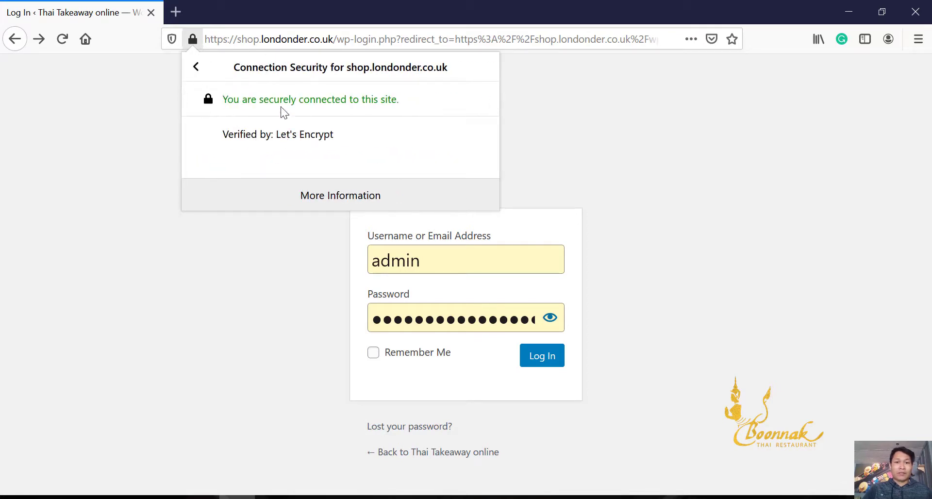
{"action": "left_click", "coordinate": [126, 121]}
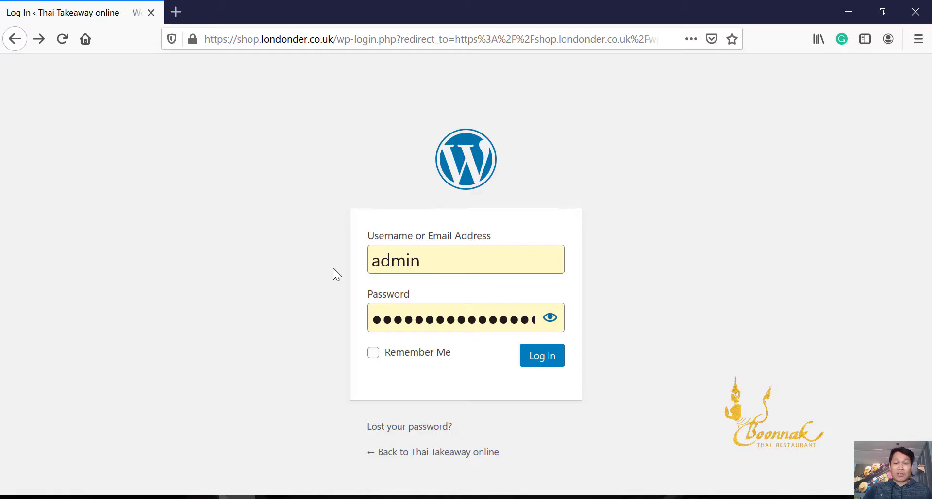
- Log in with the filled-in admin credentials and open the dashboard's Home page
{"action": "left_click", "coordinate": [539, 358]}
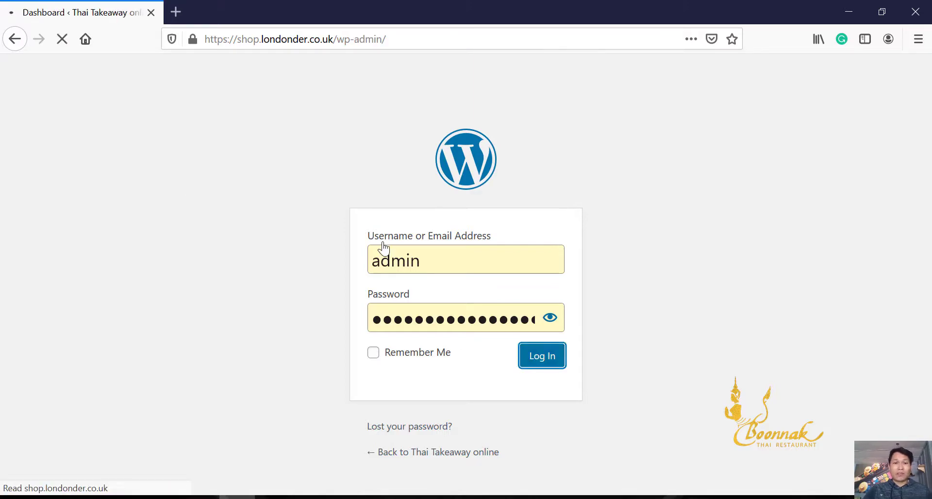
{"action": "scroll", "coordinate": [323, 257], "scroll_direction": "down", "scroll_amount": 2}
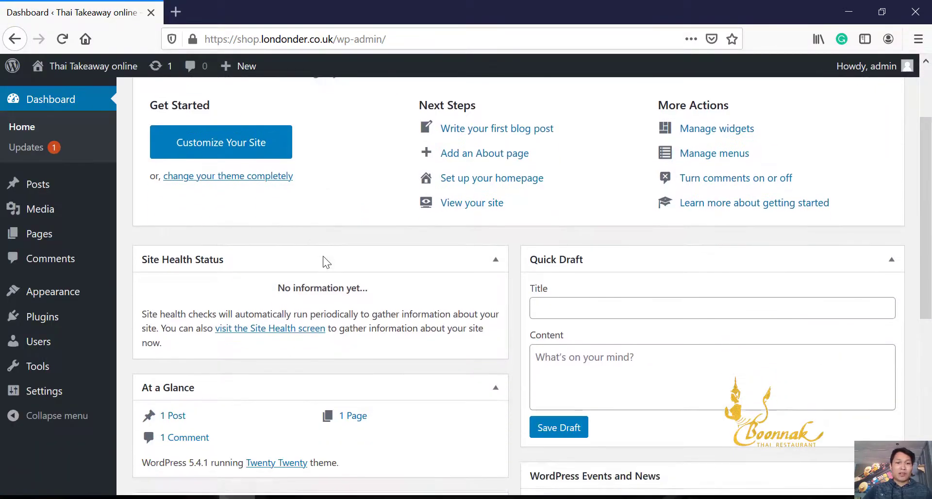
{"action": "scroll", "coordinate": [323, 257], "scroll_direction": "up", "scroll_amount": 2}
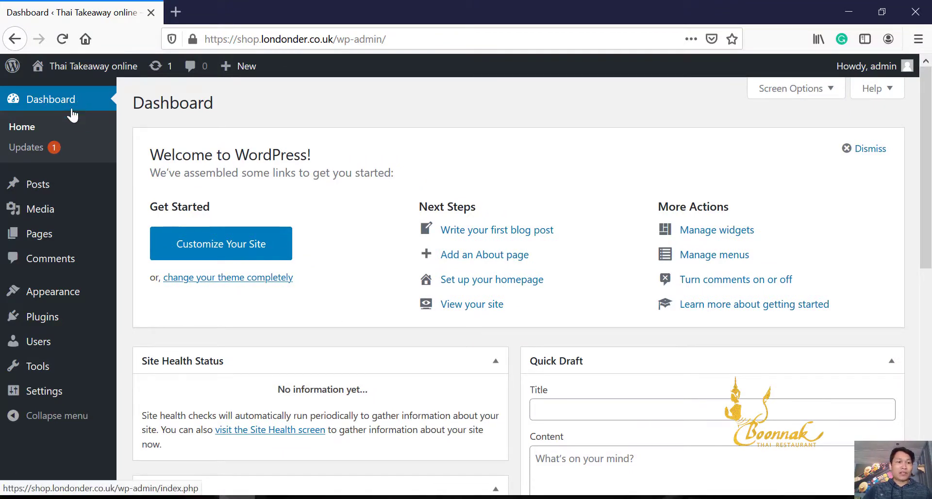
{"action": "left_click", "coordinate": [28, 128]}
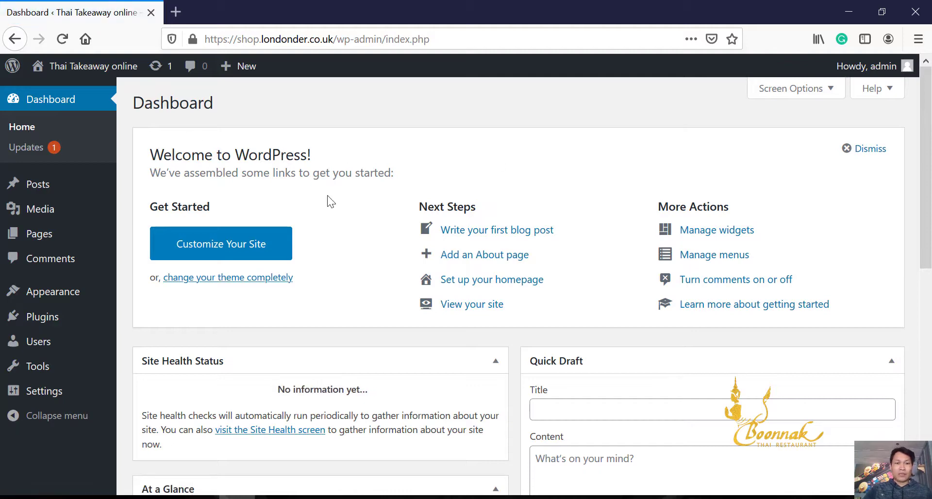
- Look over the dashboard and dismiss its Welcome to WordPress panel
{"action": "scroll", "coordinate": [505, 328], "scroll_direction": "down", "scroll_amount": 7}
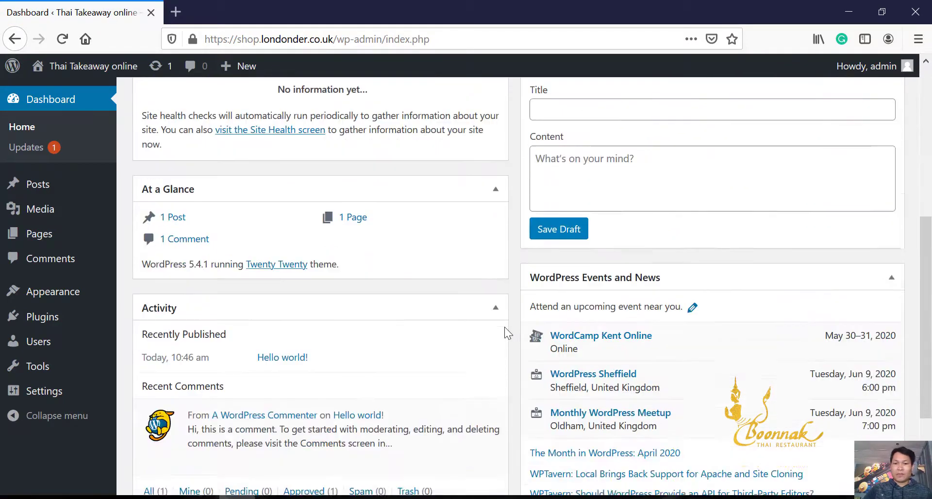
{"action": "scroll", "coordinate": [505, 330], "scroll_direction": "down", "scroll_amount": 2}
{"action": "scroll", "coordinate": [505, 330], "scroll_direction": "up", "scroll_amount": 9}
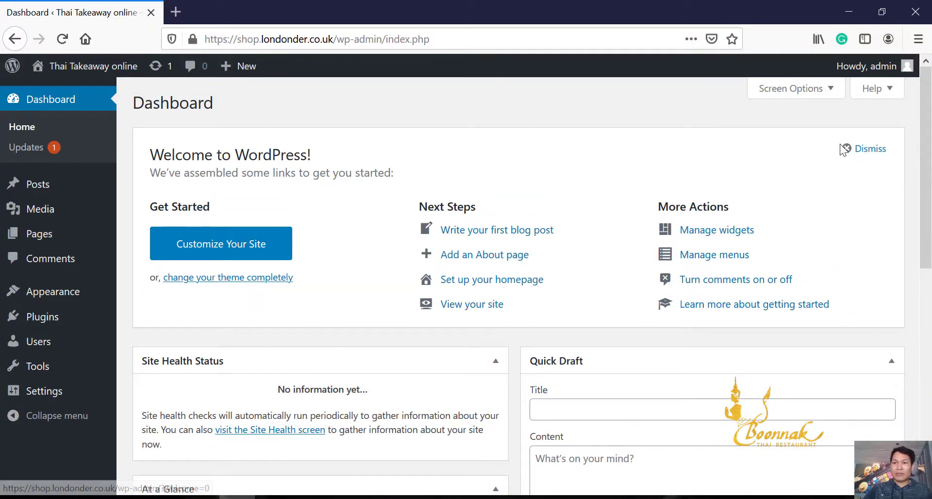
{"action": "left_click", "coordinate": [848, 151]}
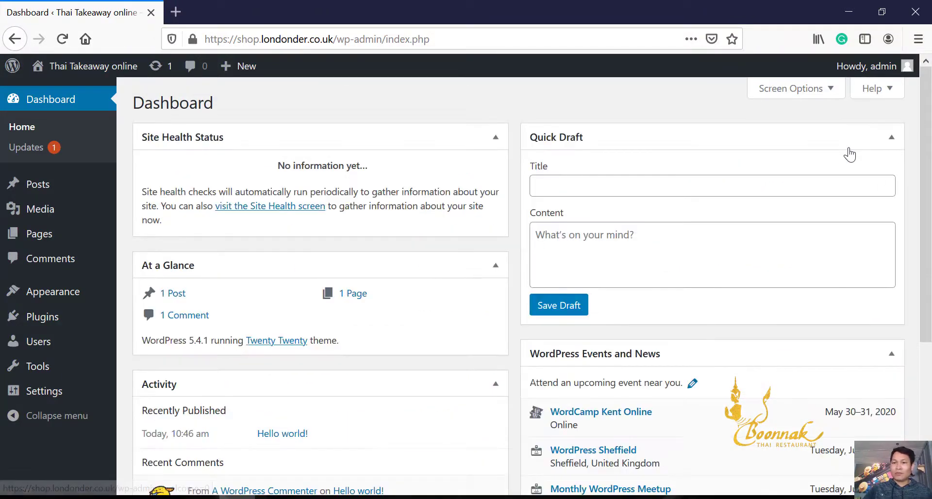
- Hide the WordPress Events and News, Quick Draft, Activity, At a Glance and Site Health Status boxes from the dashboard
{"action": "left_click", "coordinate": [816, 95]}
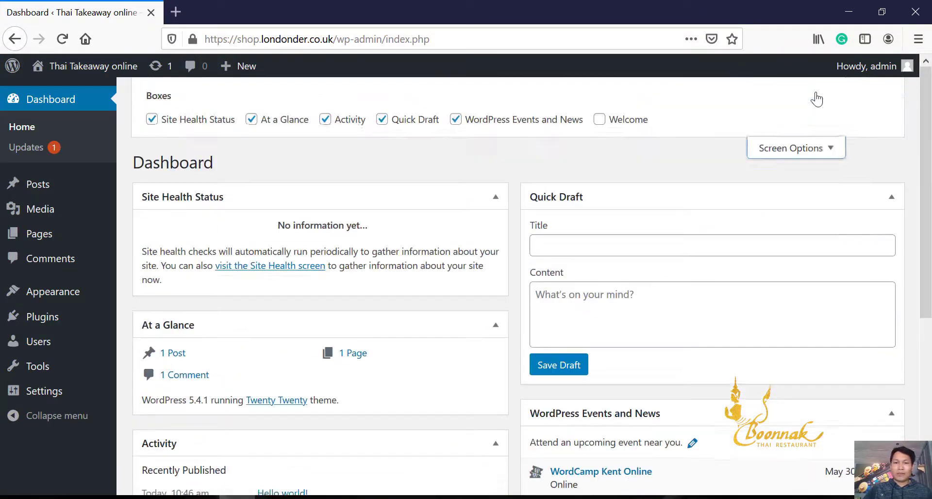
{"action": "left_click", "coordinate": [455, 120]}
{"action": "left_click", "coordinate": [382, 119]}
{"action": "left_click", "coordinate": [325, 120]}
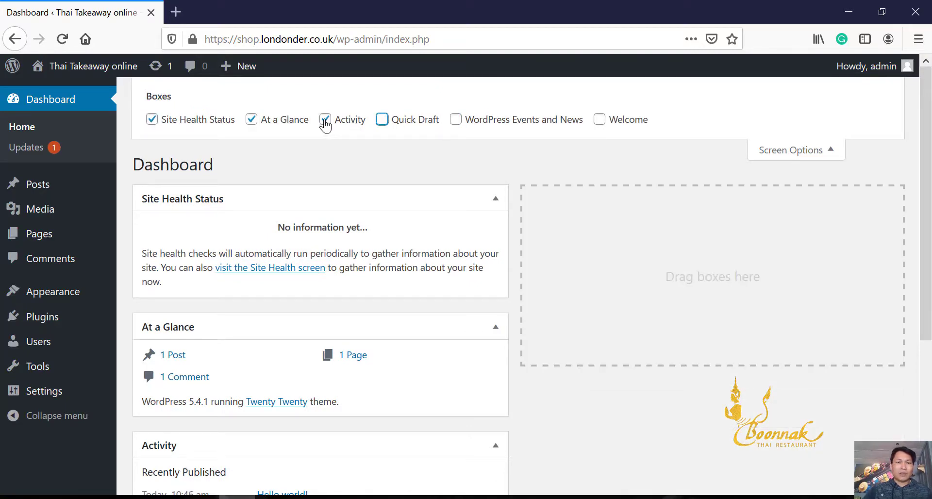
{"action": "left_click", "coordinate": [251, 119]}
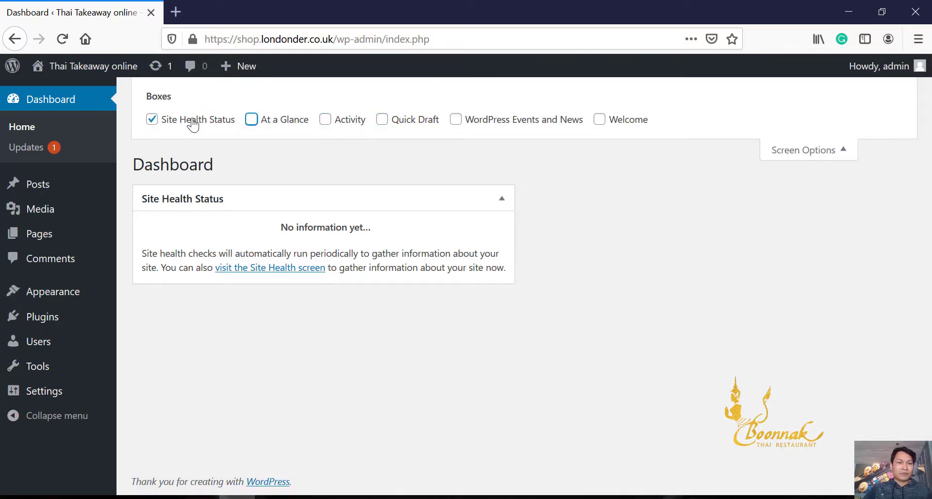
{"action": "left_click", "coordinate": [152, 119]}
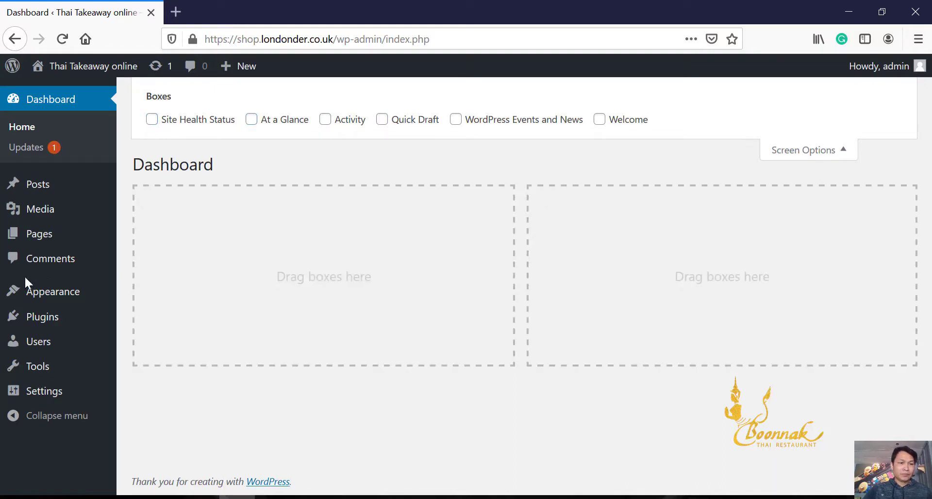
- View the Hello world! post from the posts list in a new tab and look it over down to its comment
{"action": "mouse_move", "coordinate": [37, 216]}
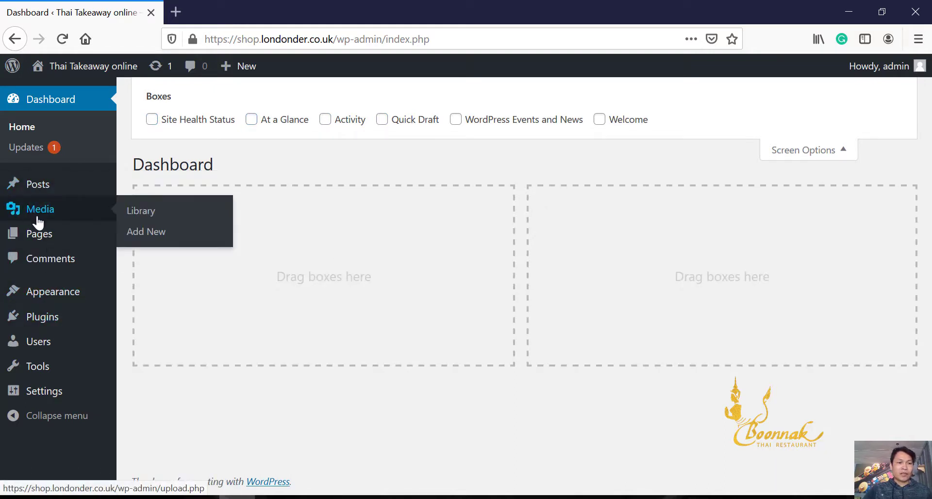
{"action": "left_click", "coordinate": [38, 190]}
{"action": "mouse_move", "coordinate": [214, 224]}
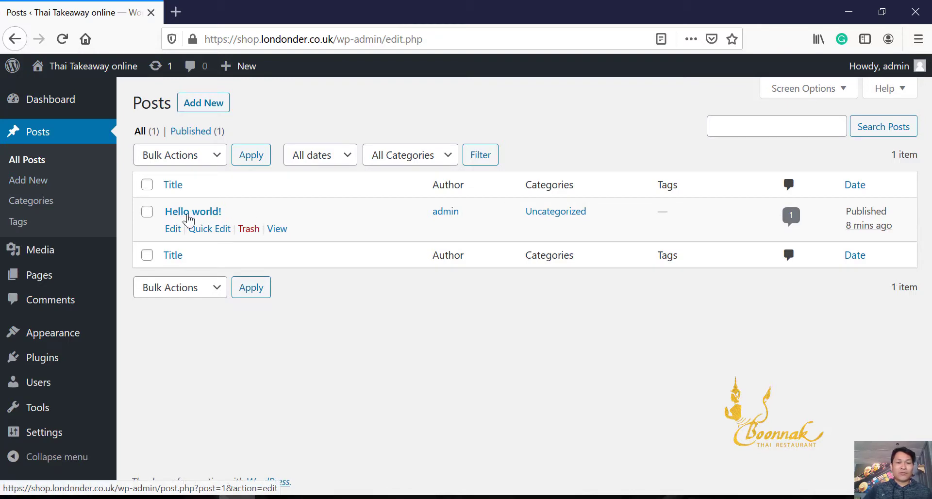
{"action": "right_click", "coordinate": [280, 235]}
{"action": "left_click", "coordinate": [335, 241]}
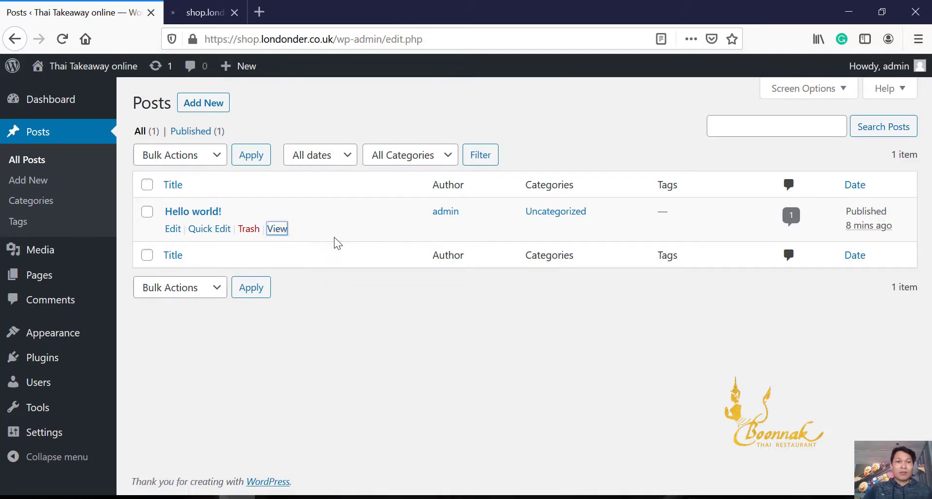
{"action": "key", "text": "ctrl+Tab"}
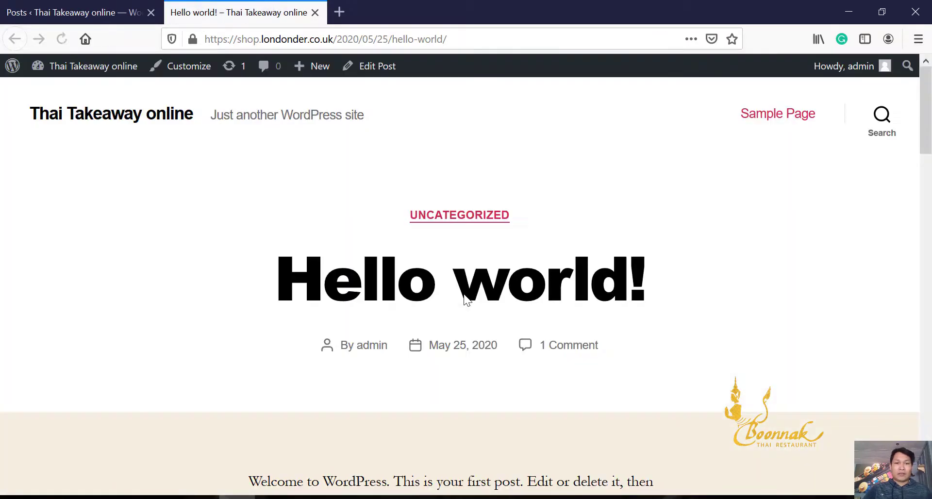
{"action": "scroll", "coordinate": [462, 299], "scroll_direction": "down", "scroll_amount": 3}
{"action": "scroll", "coordinate": [462, 299], "scroll_direction": "up", "scroll_amount": 3}
{"action": "scroll", "coordinate": [666, 241], "scroll_direction": "down", "scroll_amount": 10}
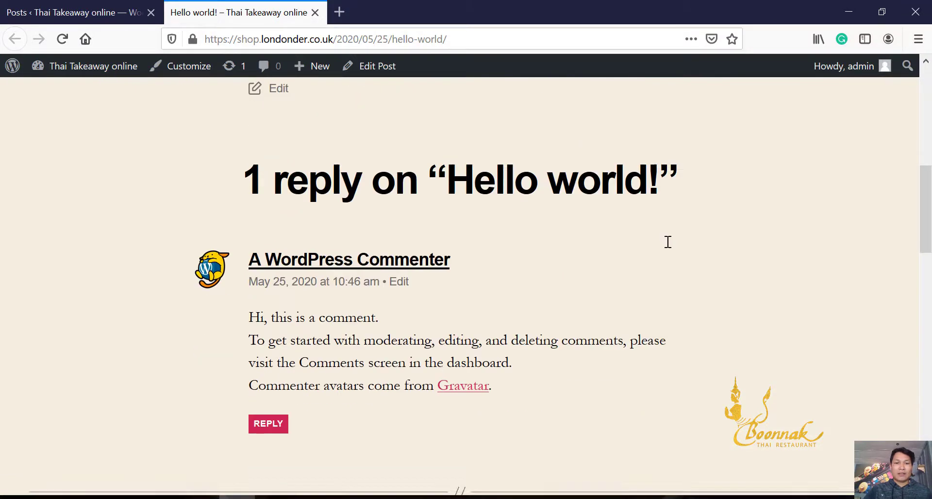
{"action": "scroll", "coordinate": [668, 242], "scroll_direction": "up", "scroll_amount": 10}
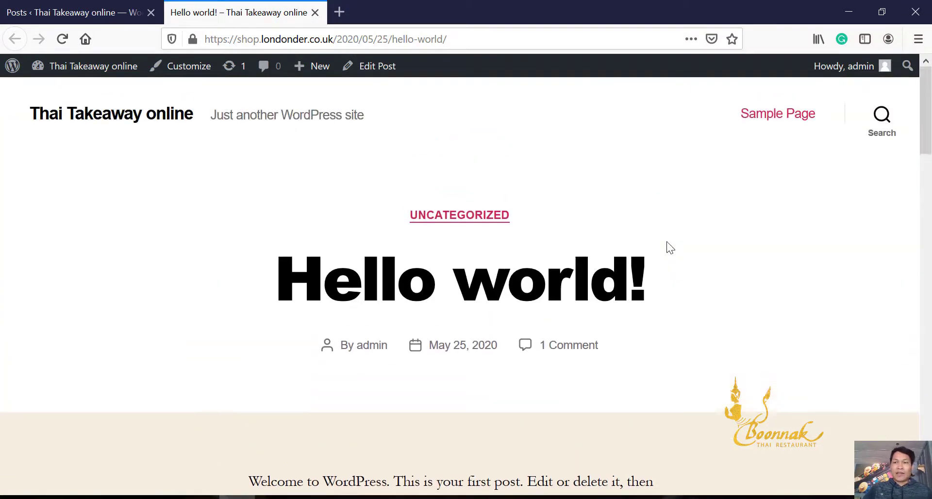
- Open the General Settings page and compare its Site Title and Tagline with the header of the Hello world! post
{"action": "left_click", "coordinate": [60, 4]}
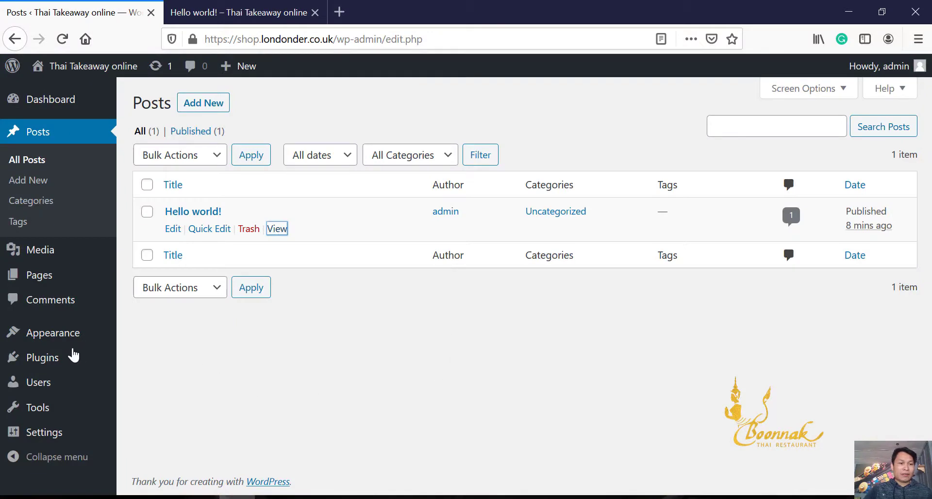
{"action": "mouse_move", "coordinate": [67, 334]}
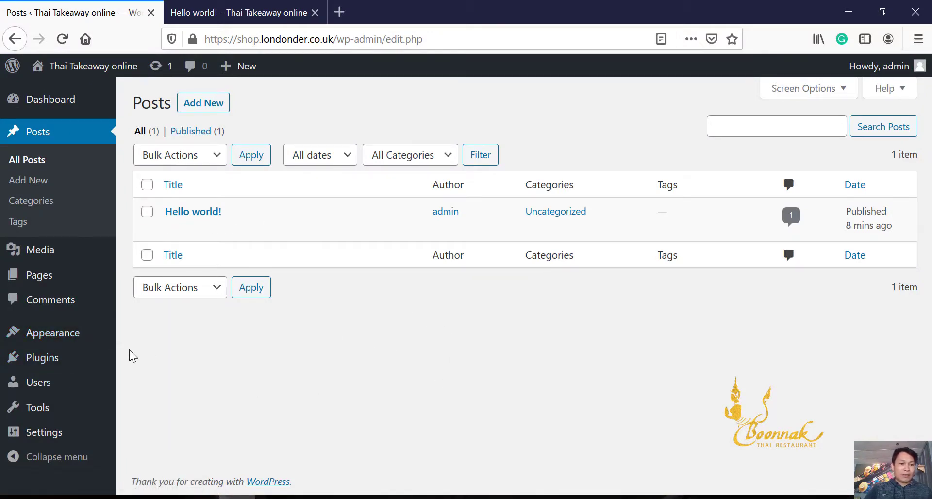
{"action": "mouse_move", "coordinate": [58, 432]}
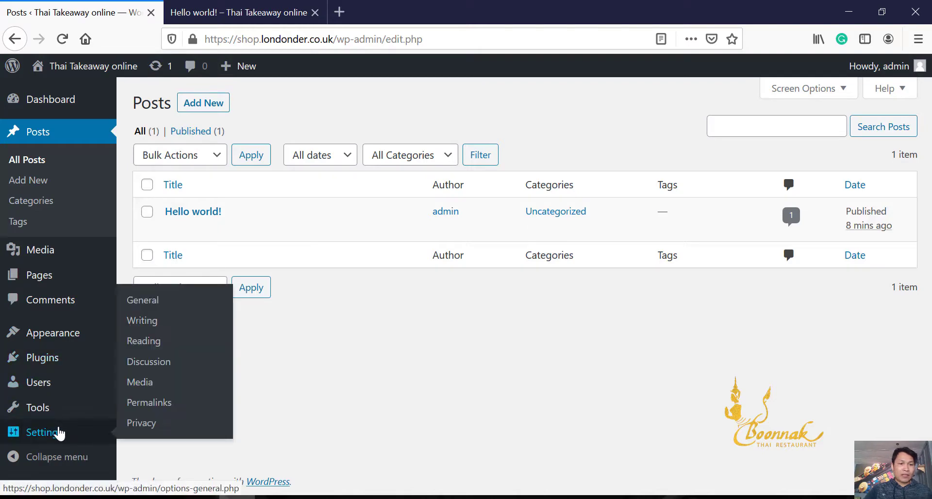
{"action": "left_click", "coordinate": [132, 305]}
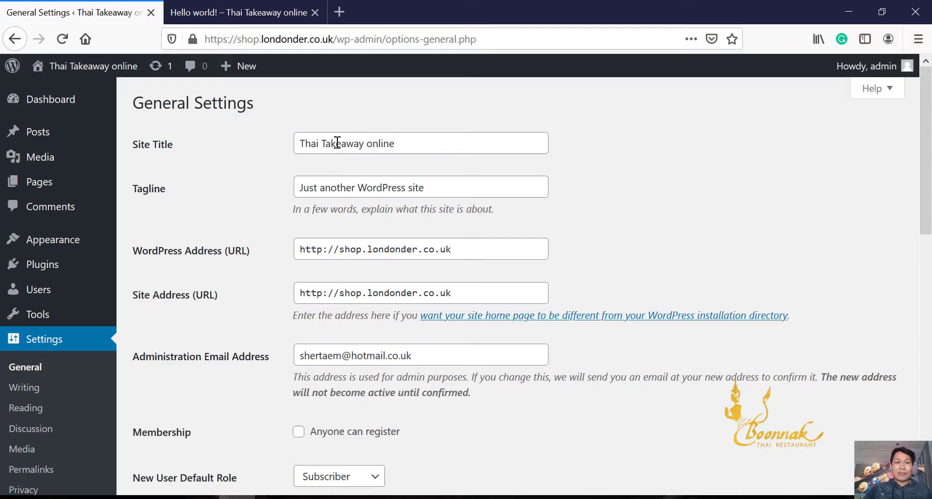
{"action": "left_click_drag", "start_coordinate": [415, 148], "coordinate": [281, 156]}
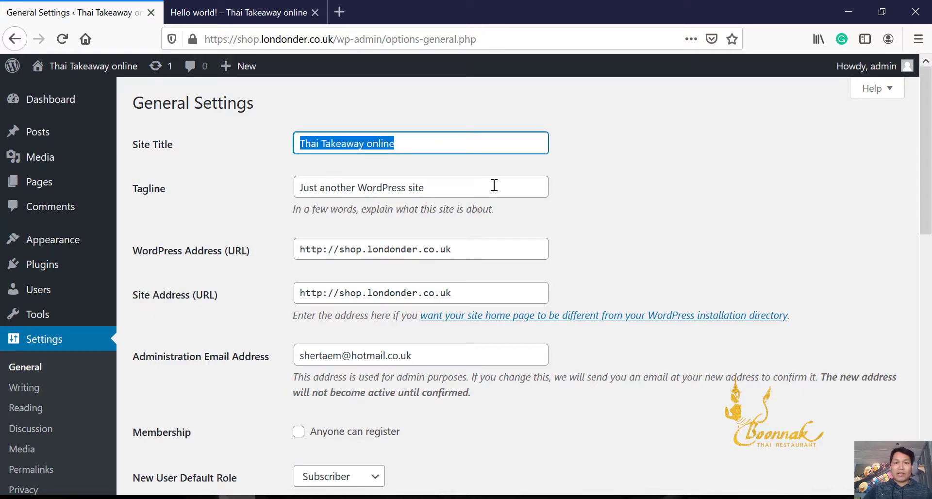
{"action": "left_click", "coordinate": [214, 183]}
{"action": "left_click", "coordinate": [198, 7]}
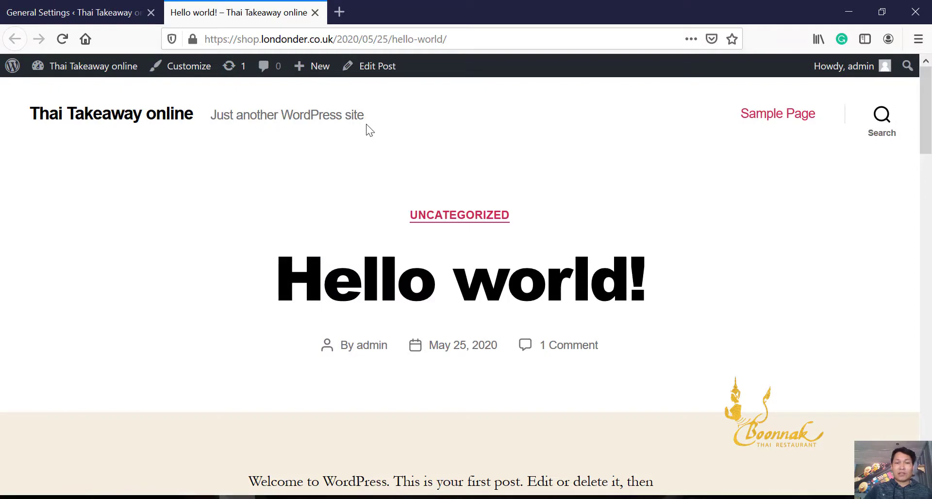
{"action": "left_click", "coordinate": [43, 6]}
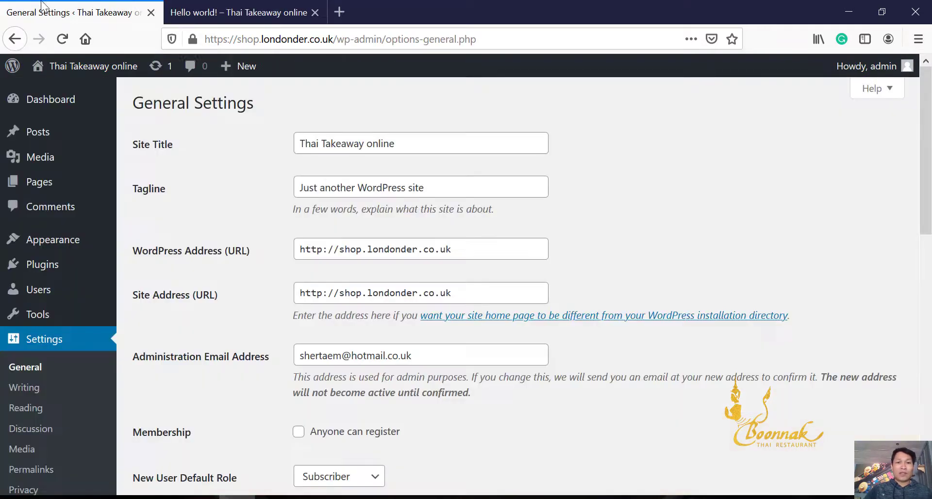
- Set the Site Title to Thai Takeaway and the Tagline to "online order", and save the general settings
{"action": "left_click", "coordinate": [429, 185]}
{"action": "key", "text": "ctrl+a"}
{"action": "key", "text": "BackSpace"}
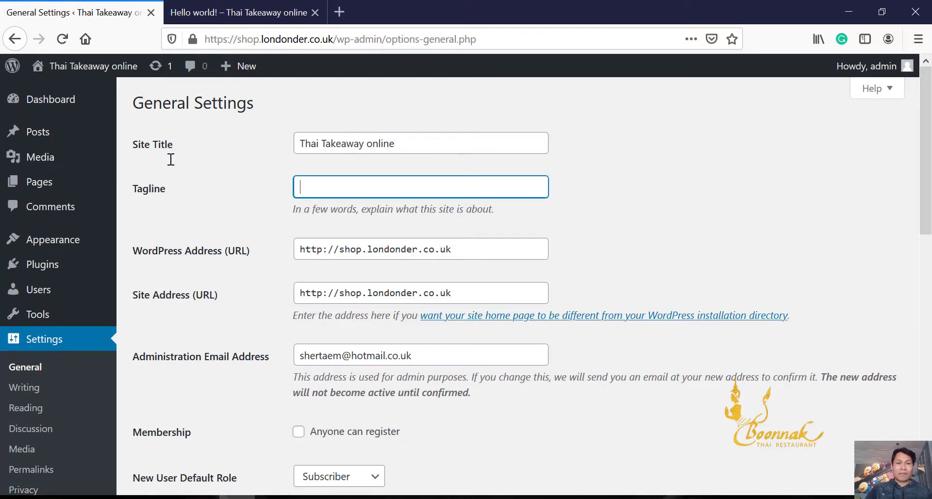
{"action": "left_click_drag", "start_coordinate": [396, 144], "coordinate": [367, 143]}
{"action": "key", "text": "BackSpace"}
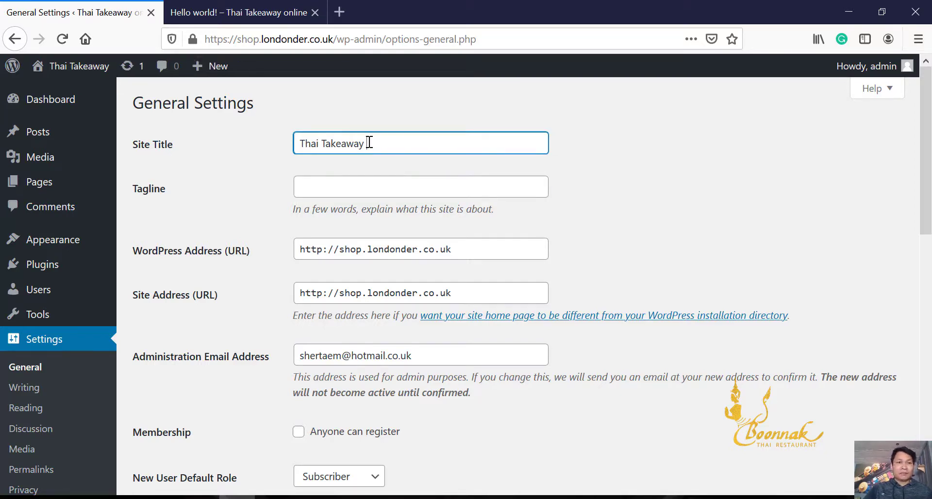
{"action": "left_click", "coordinate": [363, 186]}
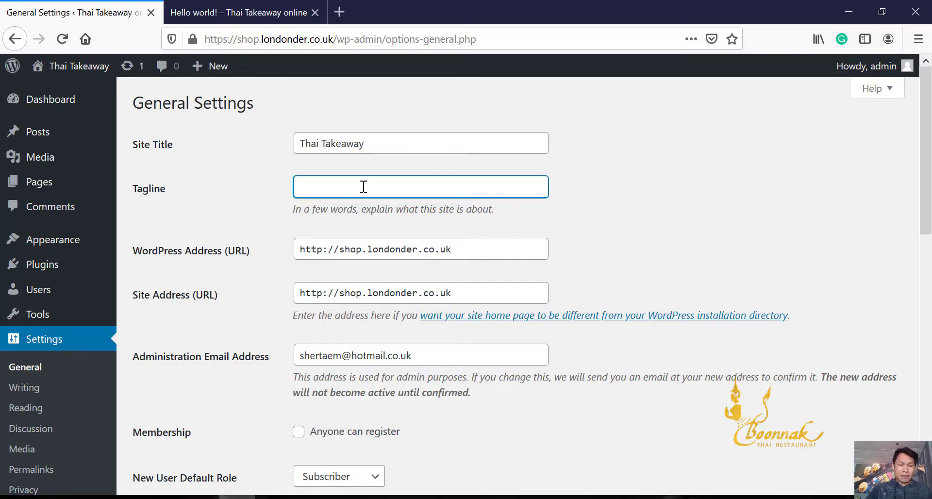
{"action": "type", "text": "online order"}
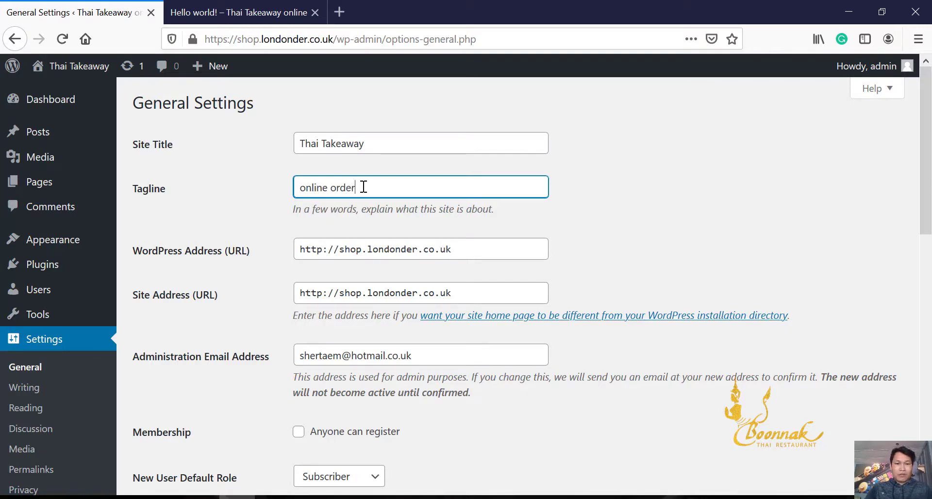
{"action": "scroll", "coordinate": [633, 212], "scroll_direction": "down", "scroll_amount": 12}
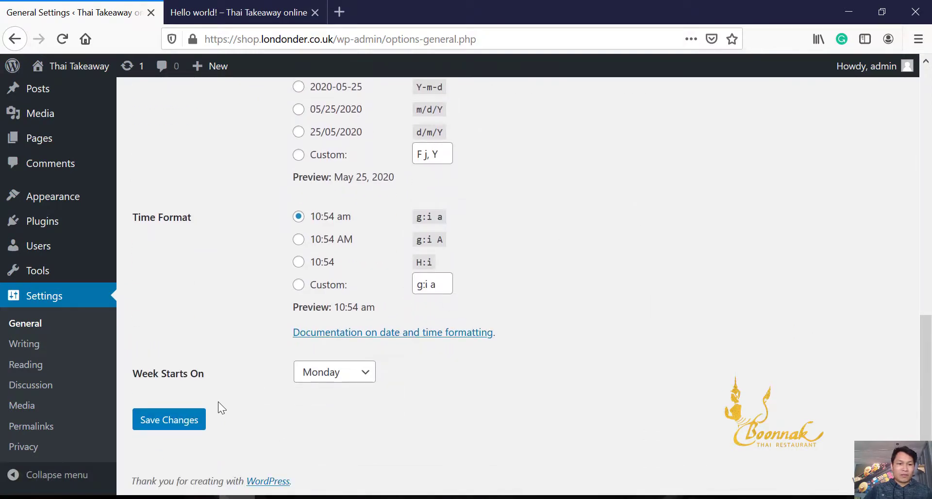
{"action": "left_click", "coordinate": [181, 419]}
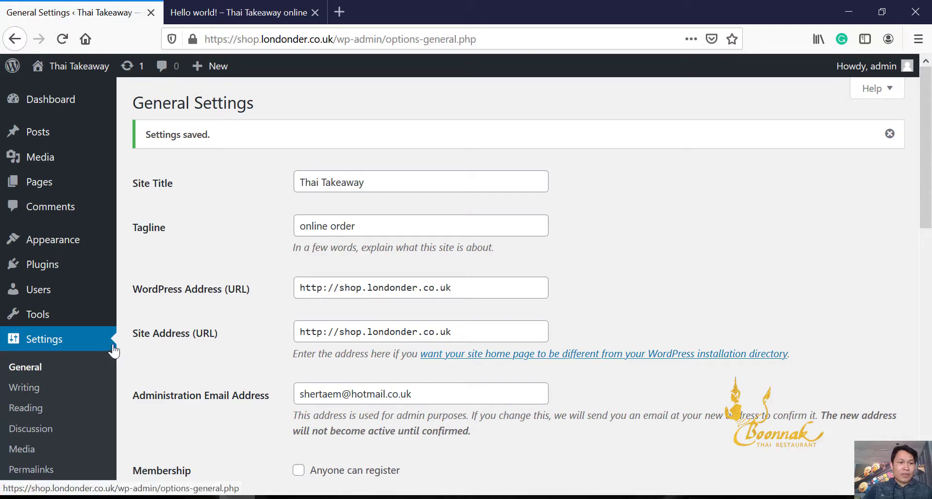
- Review the Writing and Reading settings, trying a static page as the homepage display and restoring Your latest posts
{"action": "left_click", "coordinate": [37, 390]}
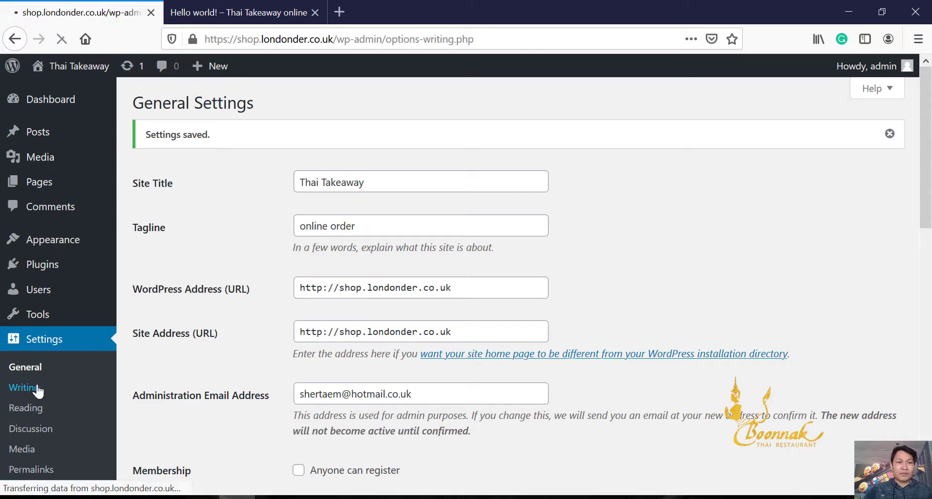
{"action": "scroll", "coordinate": [610, 329], "scroll_direction": "down", "scroll_amount": 5}
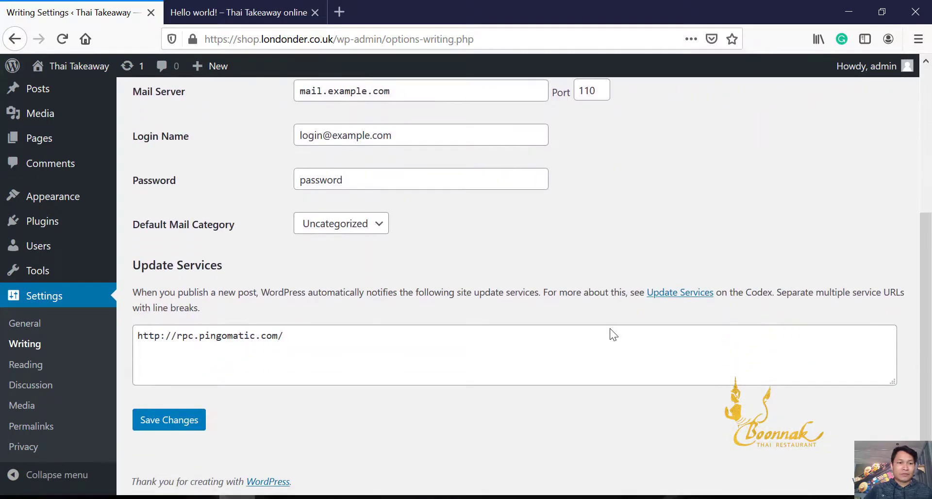
{"action": "left_click", "coordinate": [39, 374]}
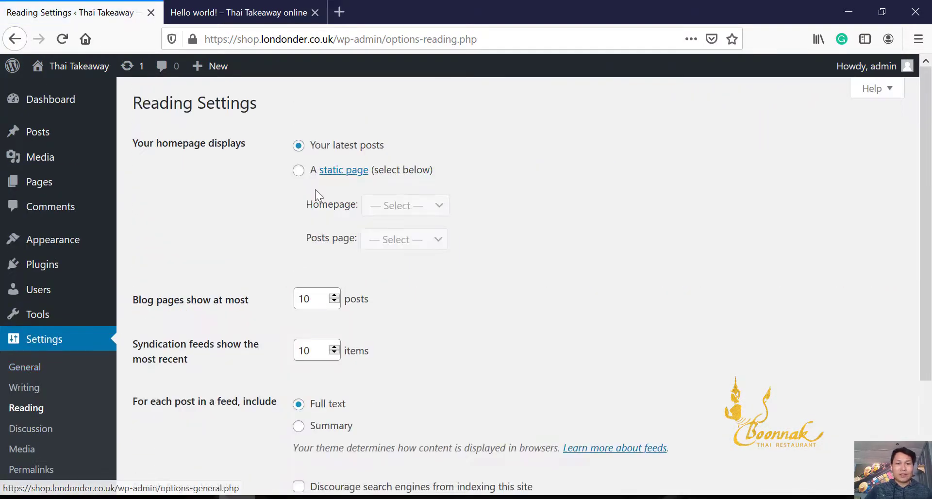
{"action": "left_click", "coordinate": [298, 171]}
{"action": "left_click", "coordinate": [437, 207]}
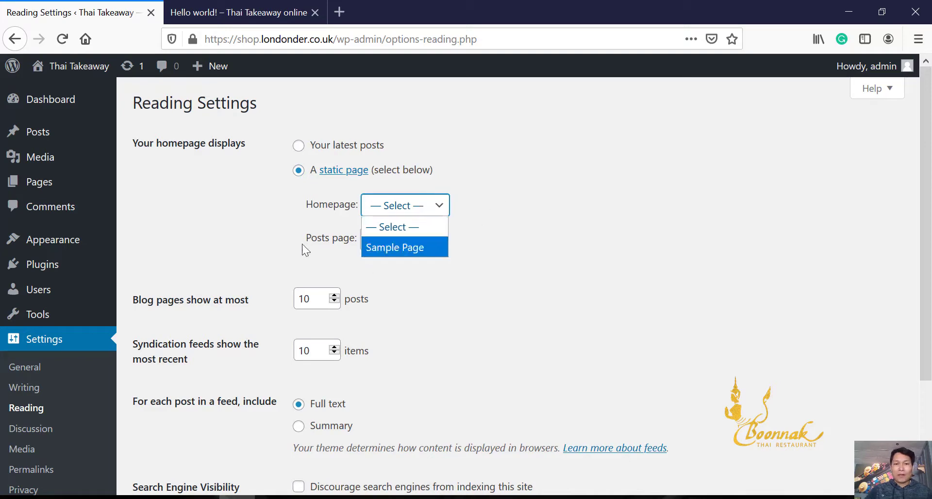
{"action": "left_click", "coordinate": [269, 207]}
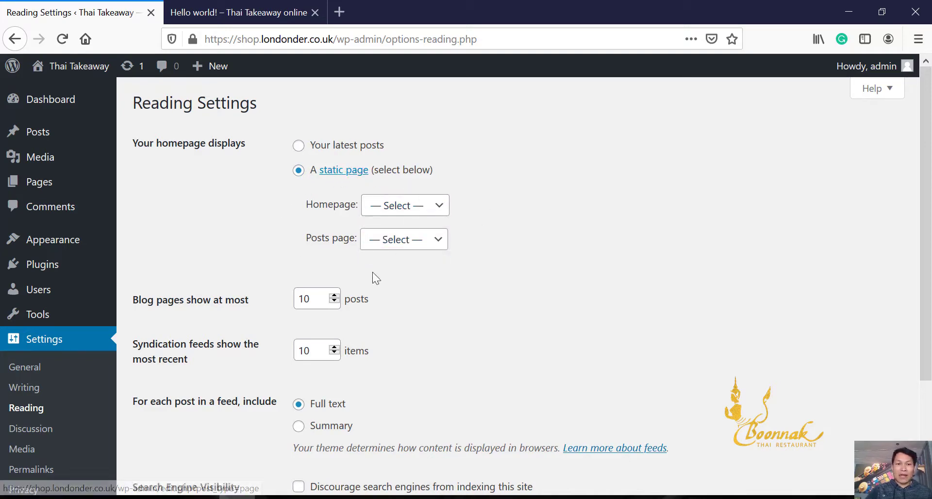
{"action": "left_click", "coordinate": [298, 145]}
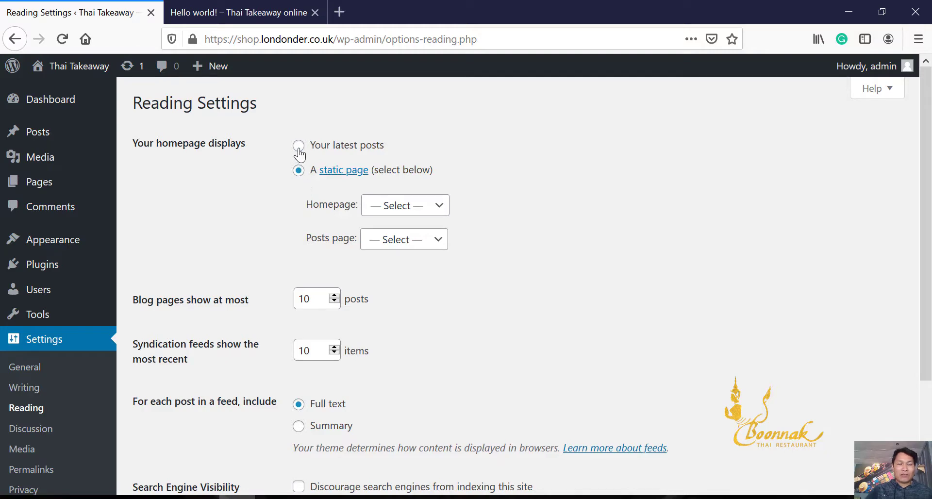
{"action": "scroll", "coordinate": [209, 261], "scroll_direction": "down", "scroll_amount": 1}
{"action": "scroll", "coordinate": [209, 260], "scroll_direction": "down", "scroll_amount": 3}
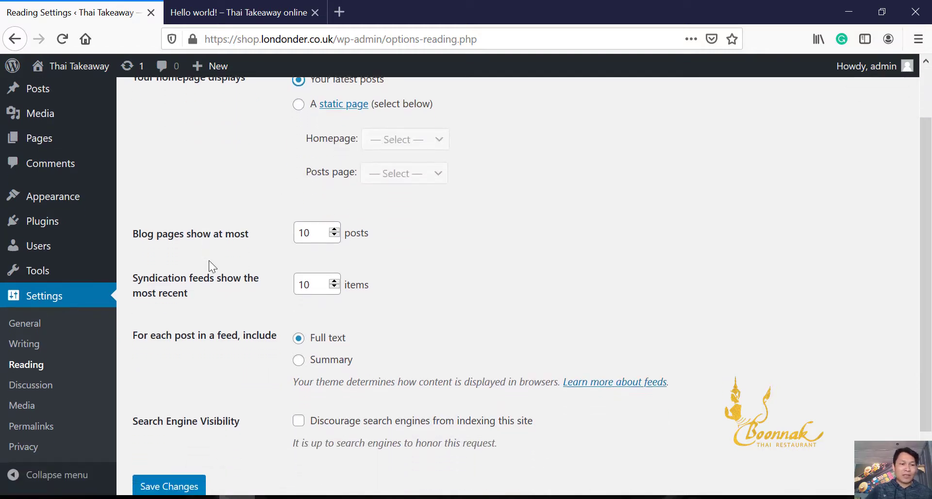
- Open the Permalink Settings and compare the Common Settings structures with the date and name parts of the Hello world! post's address
{"action": "left_click", "coordinate": [35, 426]}
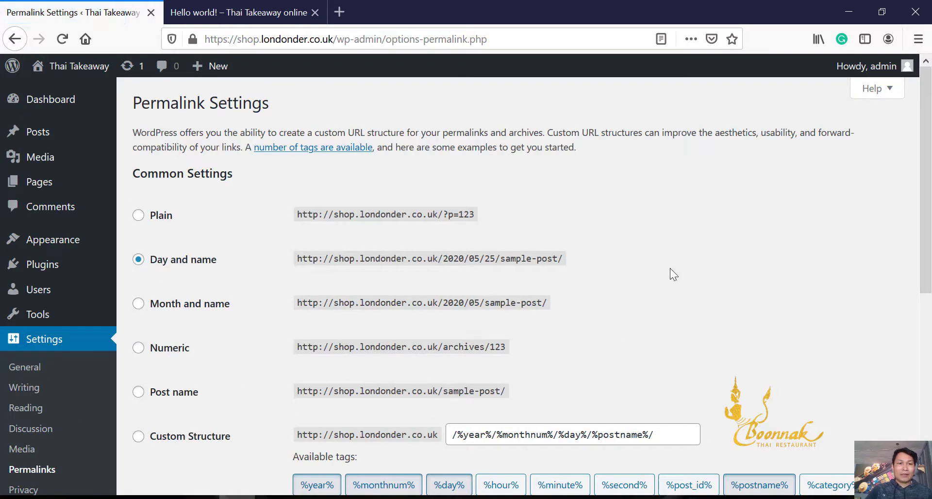
{"action": "scroll", "coordinate": [670, 268], "scroll_direction": "down", "scroll_amount": 1}
{"action": "left_click", "coordinate": [245, 7]}
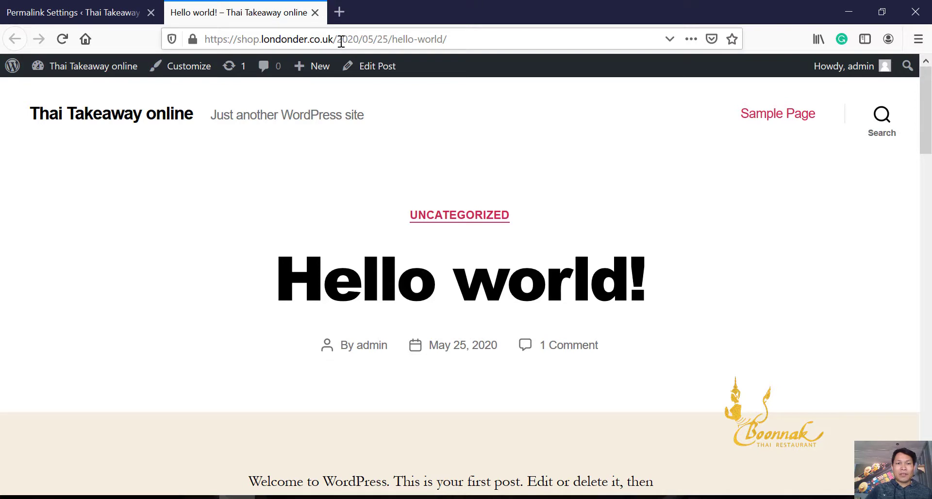
{"action": "left_click_drag", "start_coordinate": [329, 39], "coordinate": [358, 40]}
{"action": "left_click", "coordinate": [368, 40]}
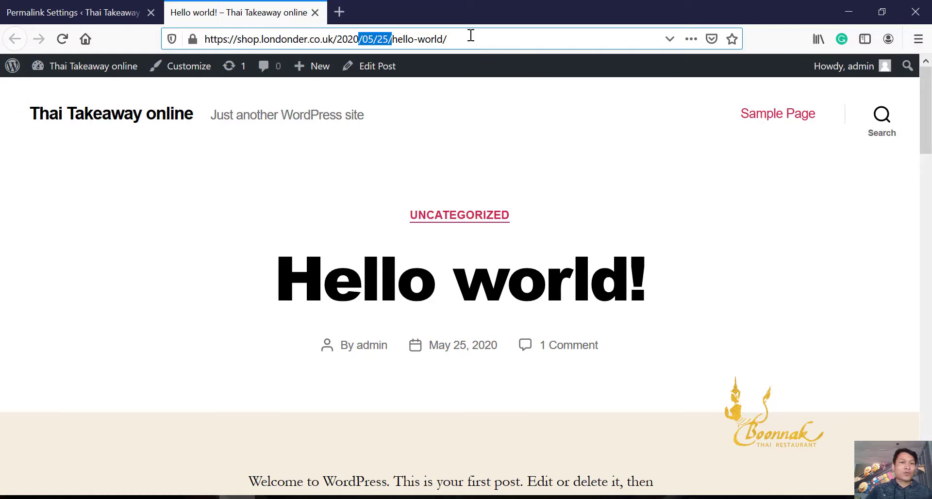
{"action": "left_click", "coordinate": [80, 8]}
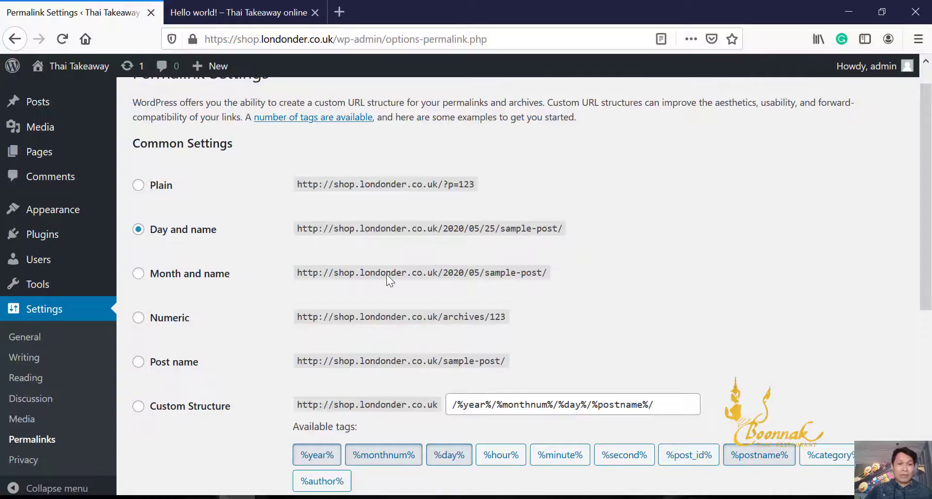
{"action": "left_click", "coordinate": [275, 11]}
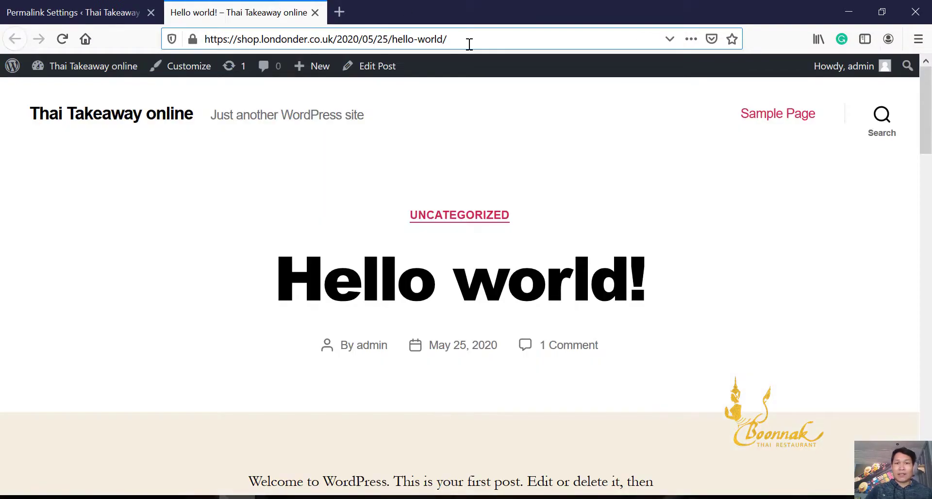
{"action": "left_click_drag", "start_coordinate": [450, 41], "coordinate": [392, 42]}
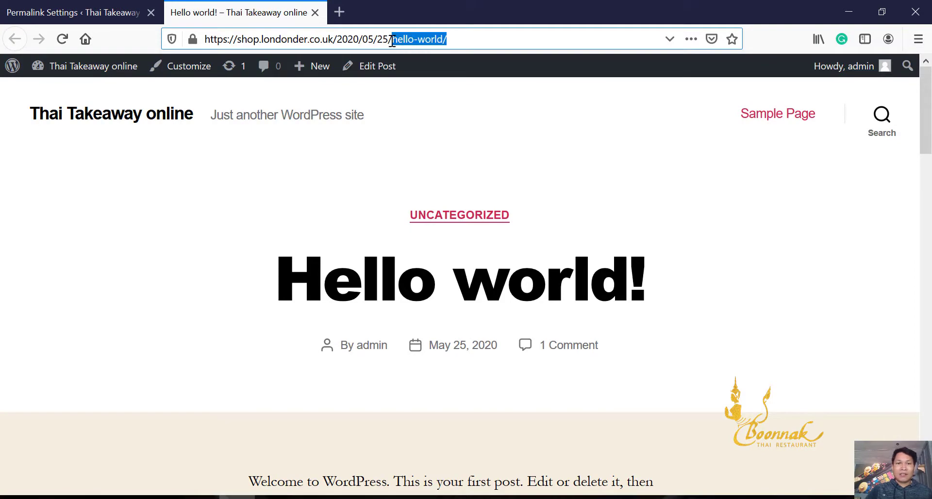
{"action": "left_click", "coordinate": [92, 6]}
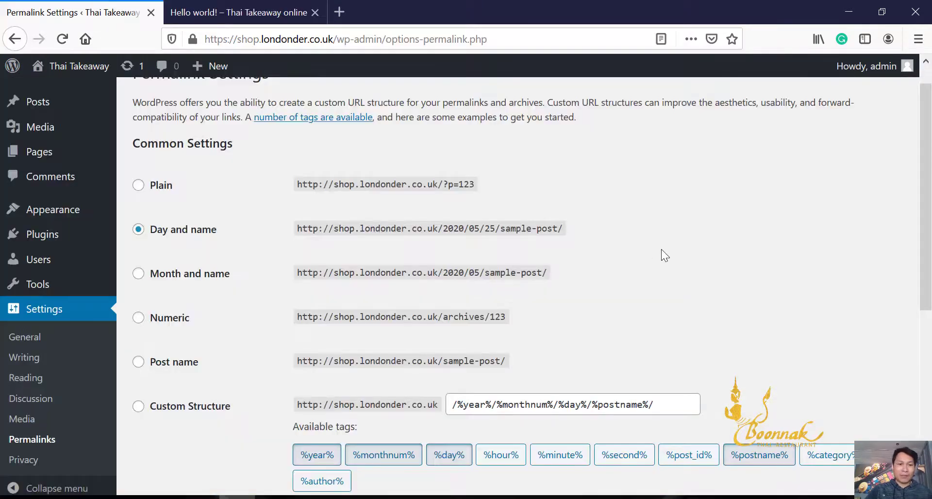
- Set the permalink structure to Post name and save the changes
{"action": "left_click", "coordinate": [139, 362]}
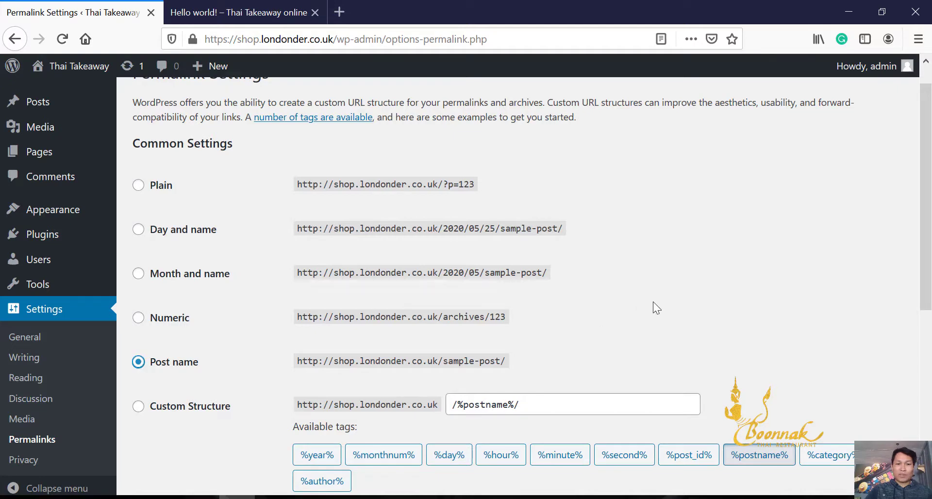
{"action": "scroll", "coordinate": [753, 304], "scroll_direction": "down", "scroll_amount": 1}
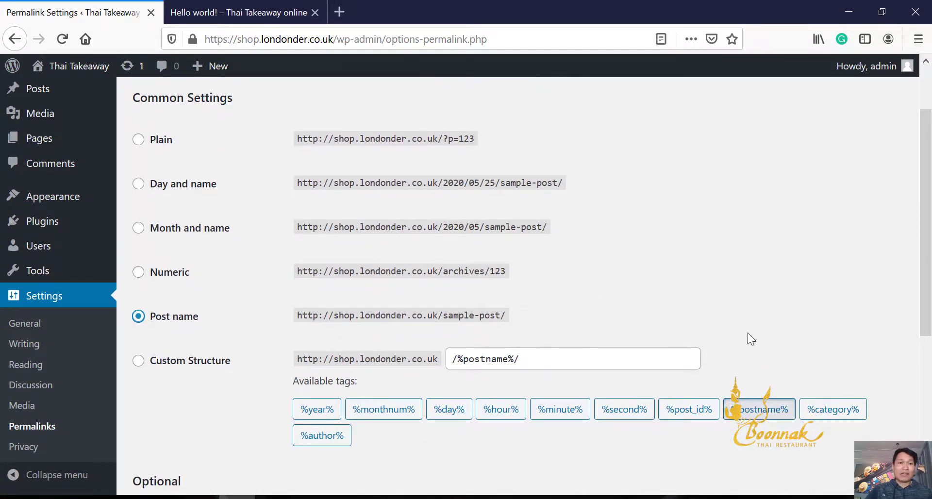
{"action": "scroll", "coordinate": [749, 339], "scroll_direction": "down", "scroll_amount": 5}
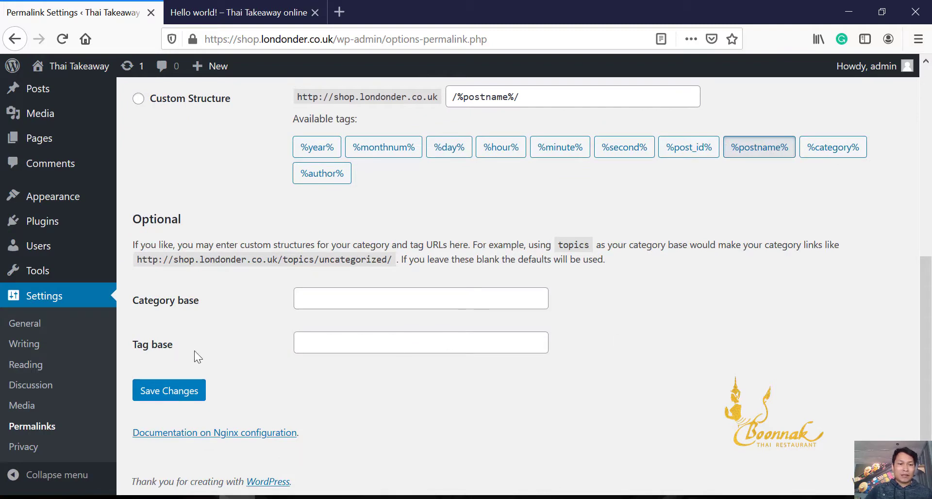
{"action": "left_click", "coordinate": [189, 392]}
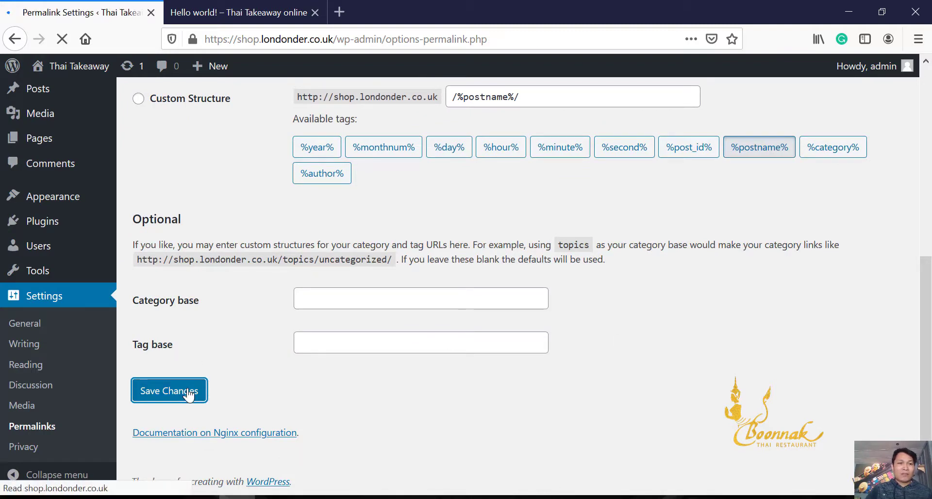
{"action": "scroll", "coordinate": [678, 267], "scroll_direction": "down", "scroll_amount": 3}
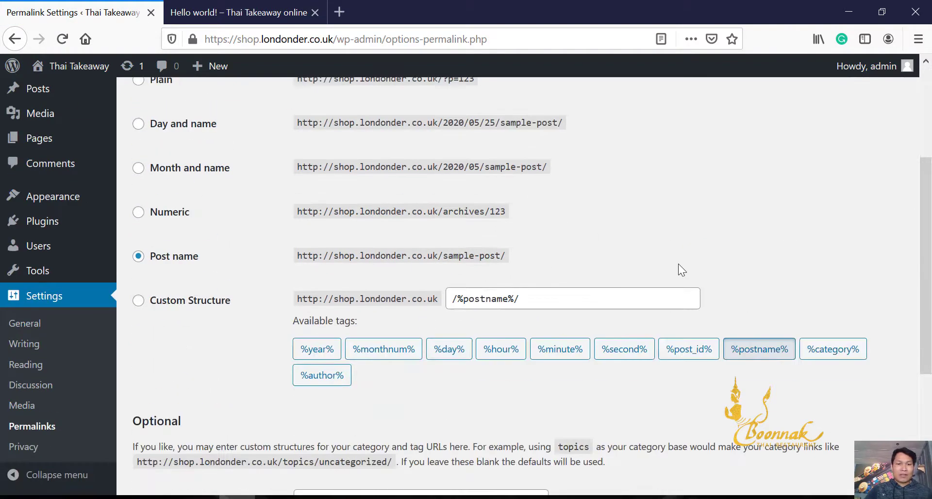
{"action": "scroll", "coordinate": [678, 264], "scroll_direction": "up", "scroll_amount": 3}
- Open the list of all pages and move Sample Page to the trash
{"action": "mouse_move", "coordinate": [44, 180]}
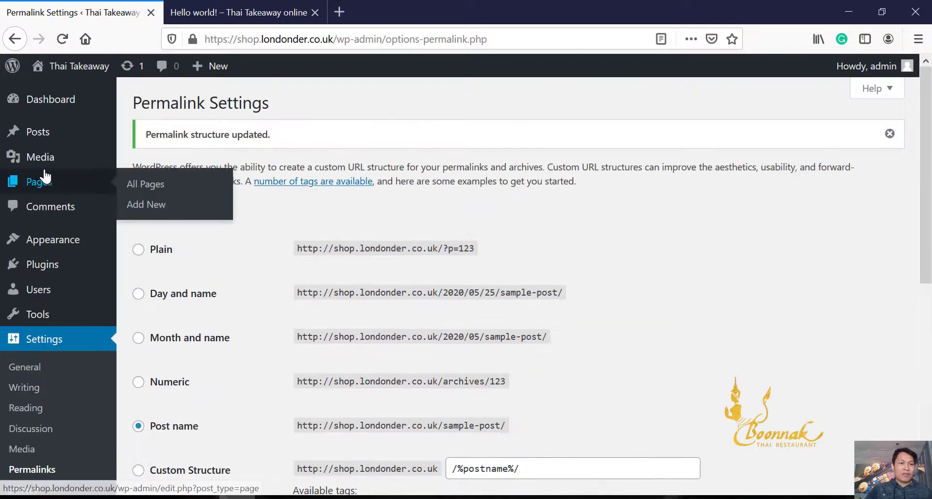
{"action": "left_click", "coordinate": [135, 191]}
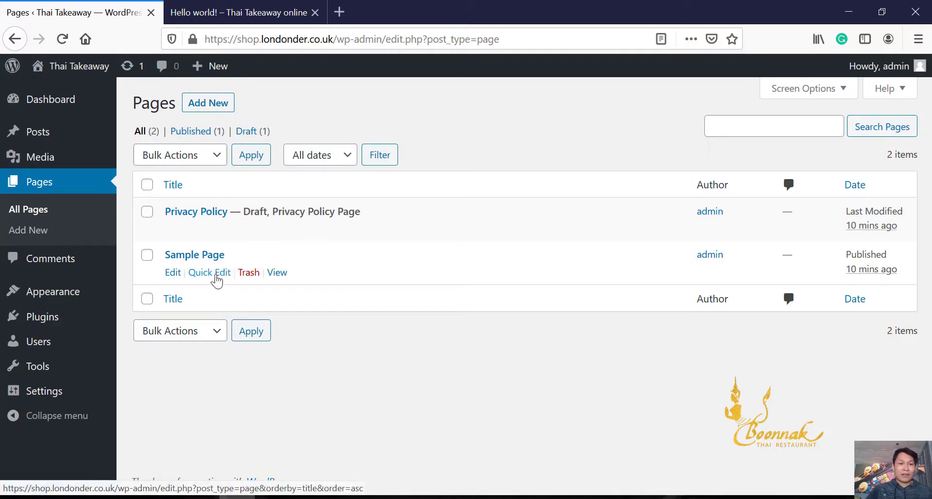
{"action": "left_click", "coordinate": [247, 274]}
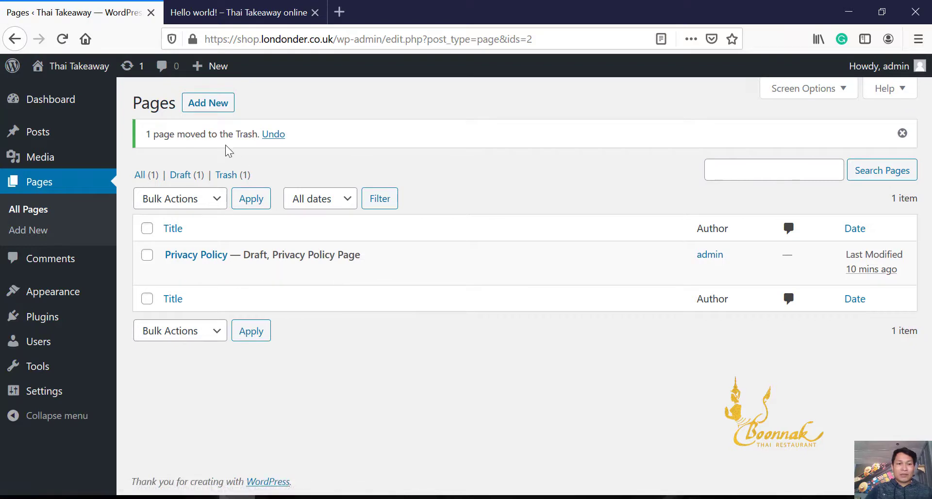
- Add a new page titled "HOME", dismissing the block editor welcome guide, and publish it
{"action": "left_click", "coordinate": [208, 105]}
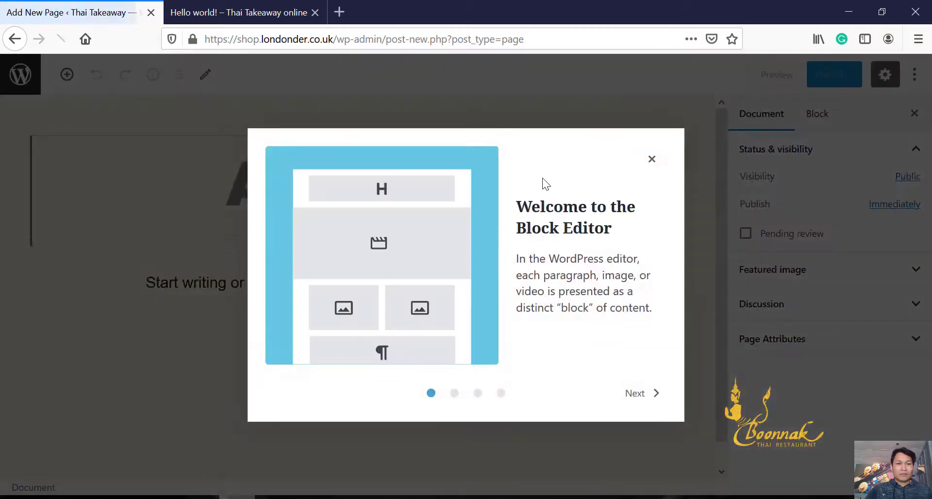
{"action": "left_click", "coordinate": [652, 160]}
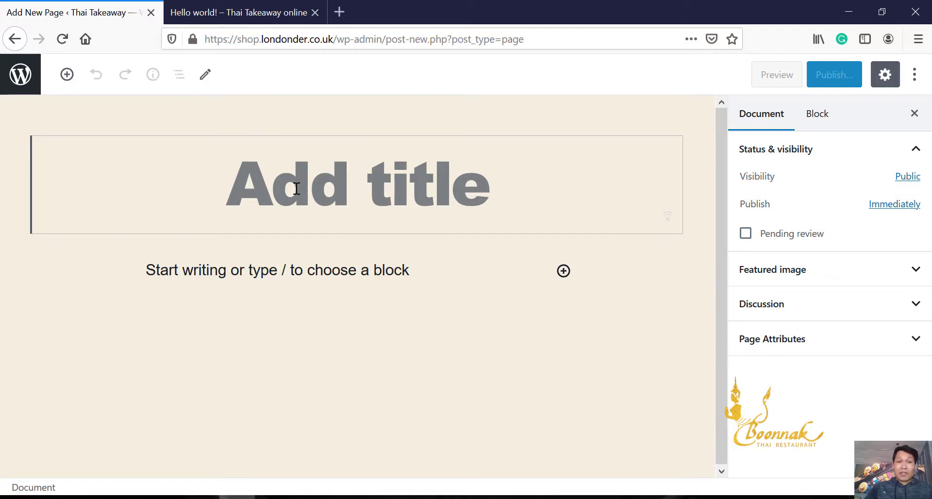
{"action": "type", "text": "H"}
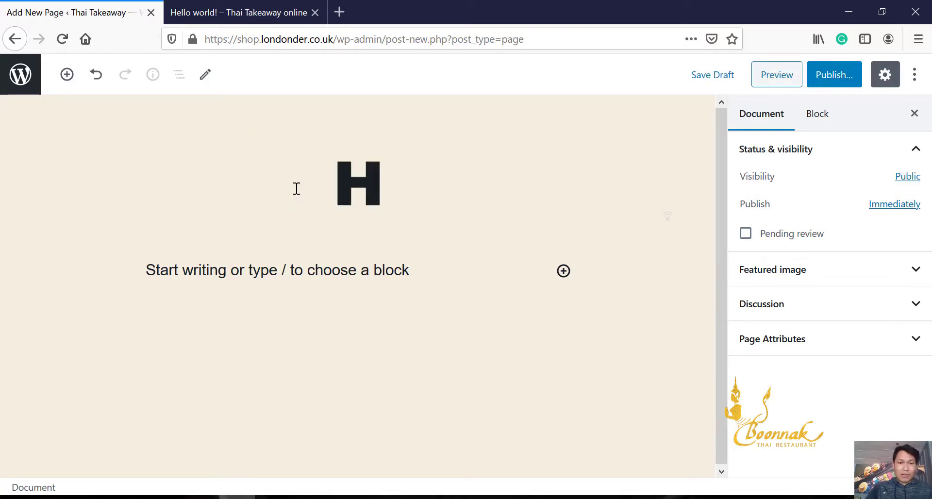
{"action": "type", "text": "OME"}
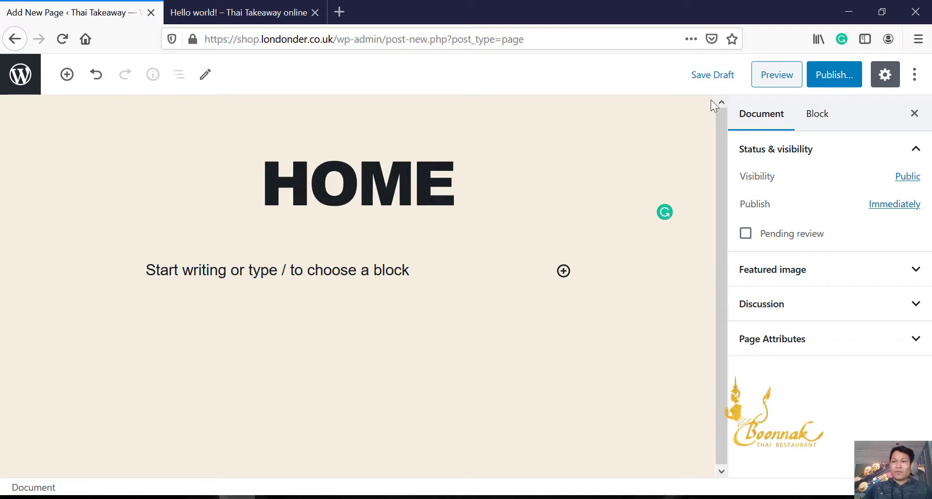
{"action": "left_click", "coordinate": [835, 85]}
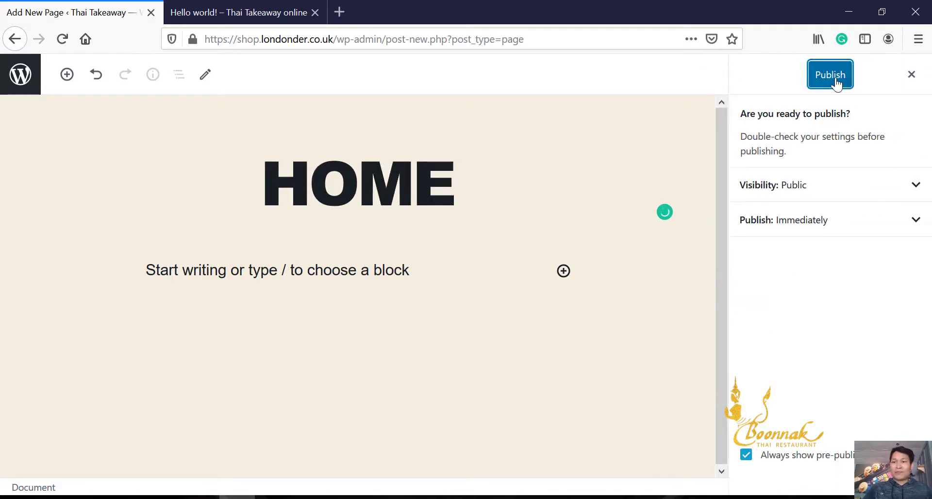
{"action": "left_click", "coordinate": [835, 83]}
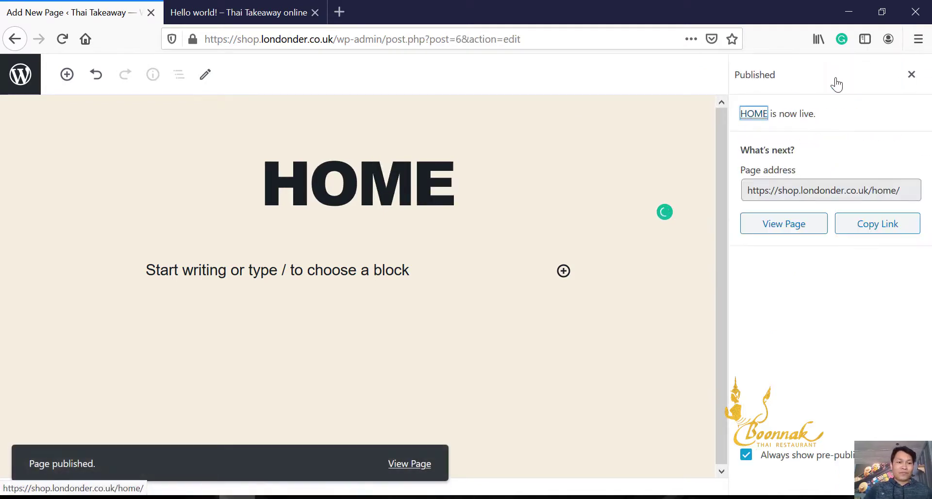
- View the published HOME page in a new tab and check its site title, tagline, menu link and heading
{"action": "right_click", "coordinate": [406, 467]}
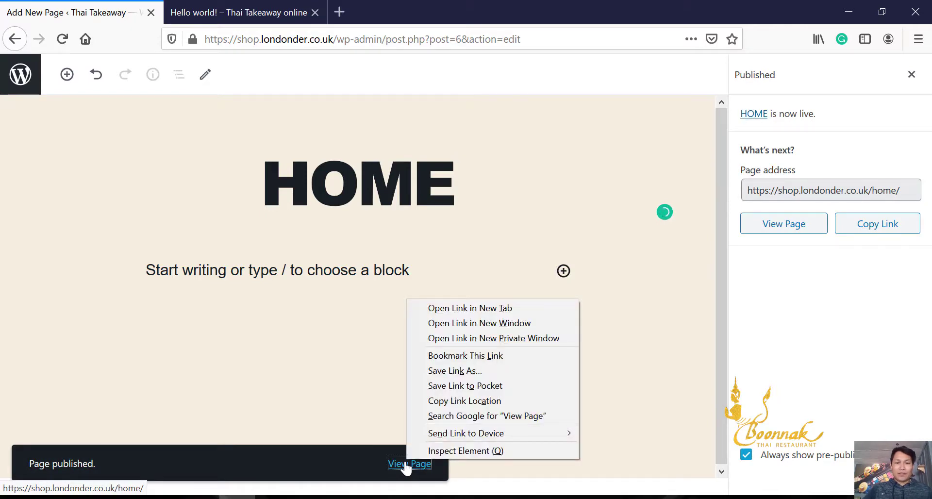
{"action": "left_click", "coordinate": [457, 309]}
{"action": "left_click", "coordinate": [219, 7]}
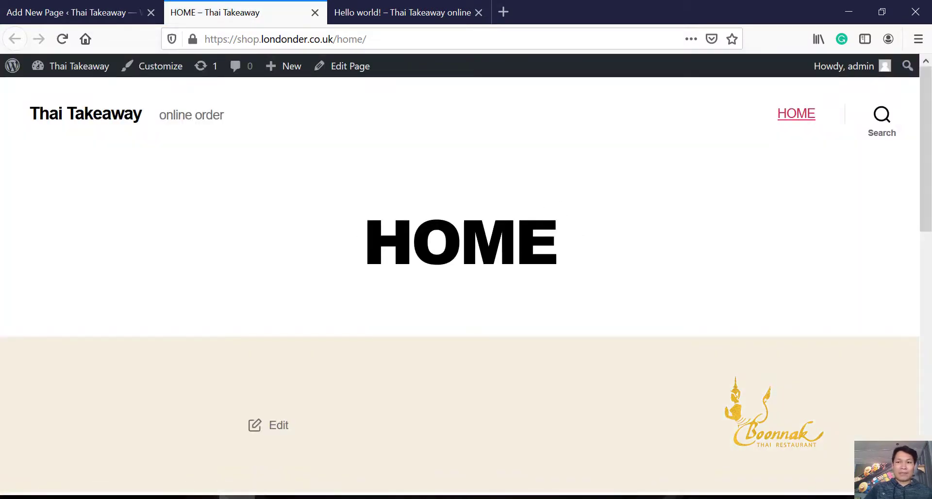
{"action": "left_click_drag", "start_coordinate": [568, 243], "coordinate": [44, 135]}
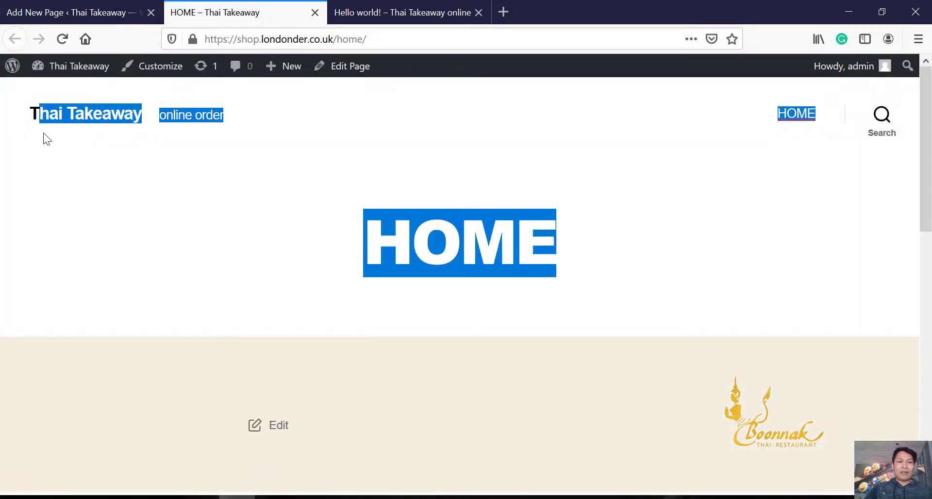
{"action": "left_click", "coordinate": [806, 127]}
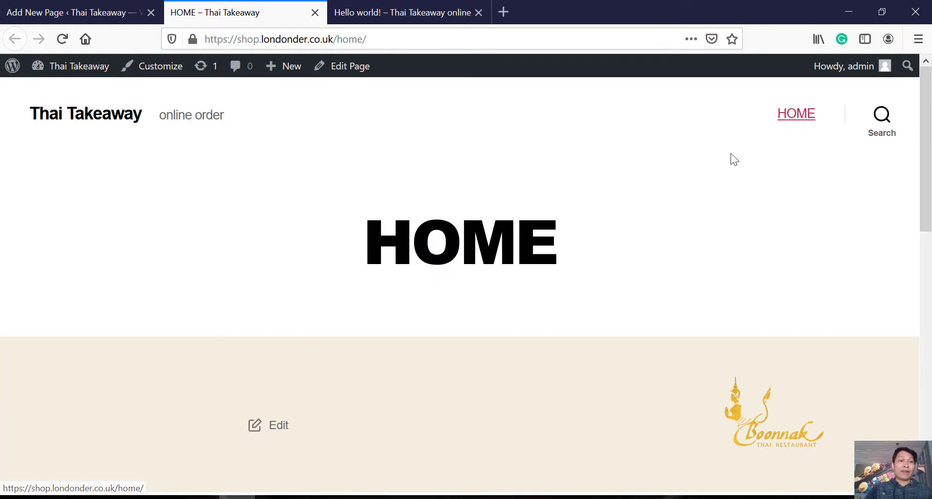
- Look over the content blocks available in the HOME page editor, then close the block library and the post-publish panel
{"action": "left_click", "coordinate": [47, 8]}
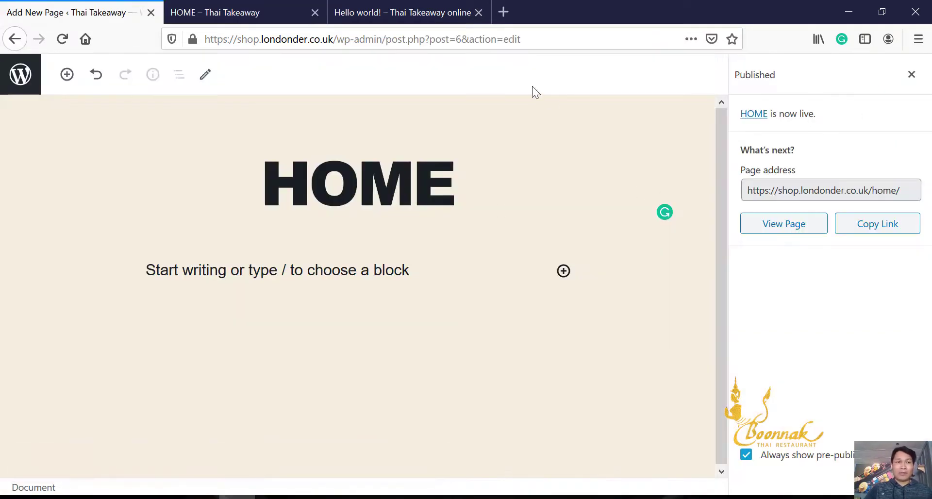
{"action": "left_click", "coordinate": [67, 74]}
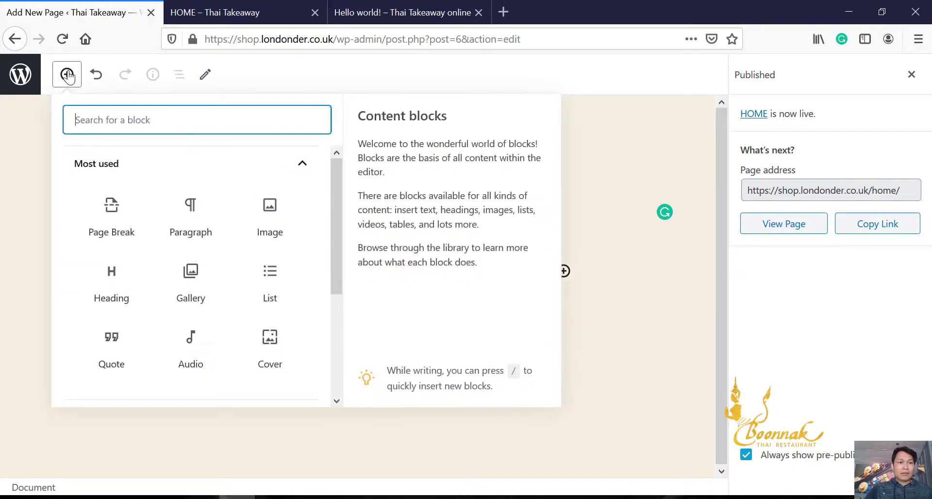
{"action": "left_click", "coordinate": [68, 75]}
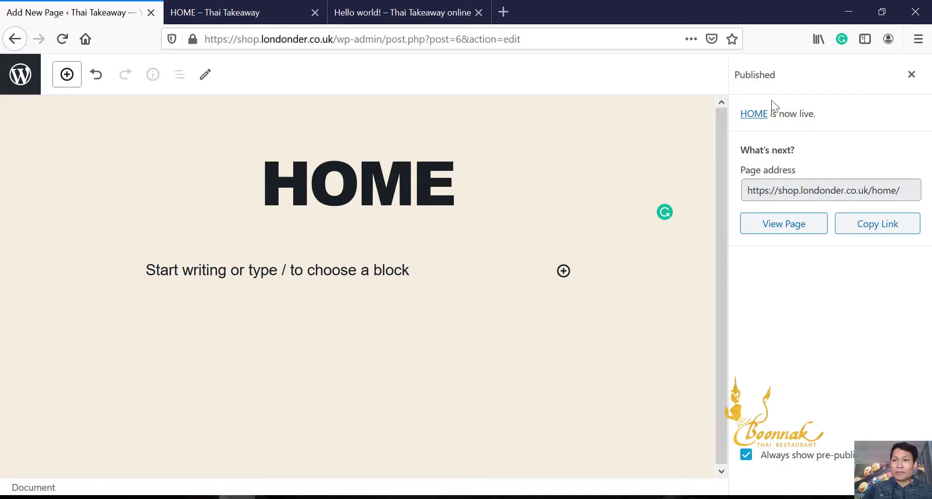
{"action": "left_click", "coordinate": [911, 74]}
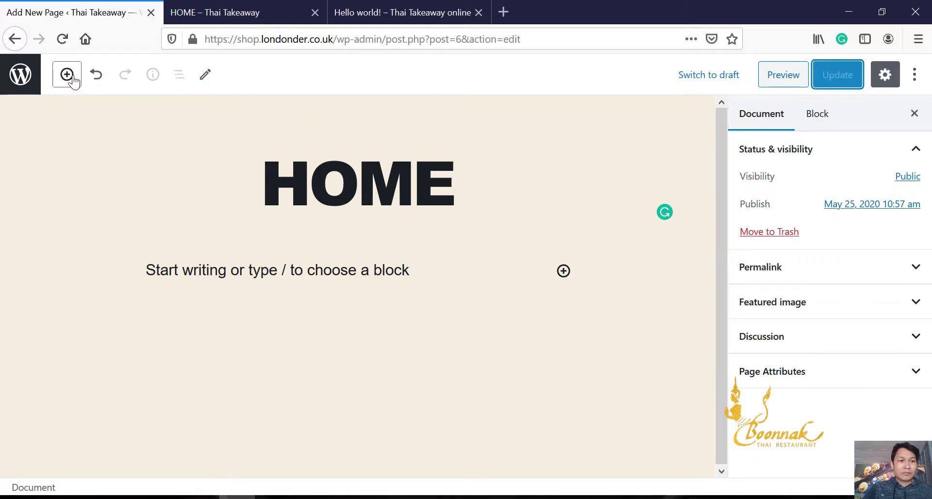
- Return to the pages list, add a new page titled "ABOUT US", and publish it
{"action": "left_click", "coordinate": [28, 74]}
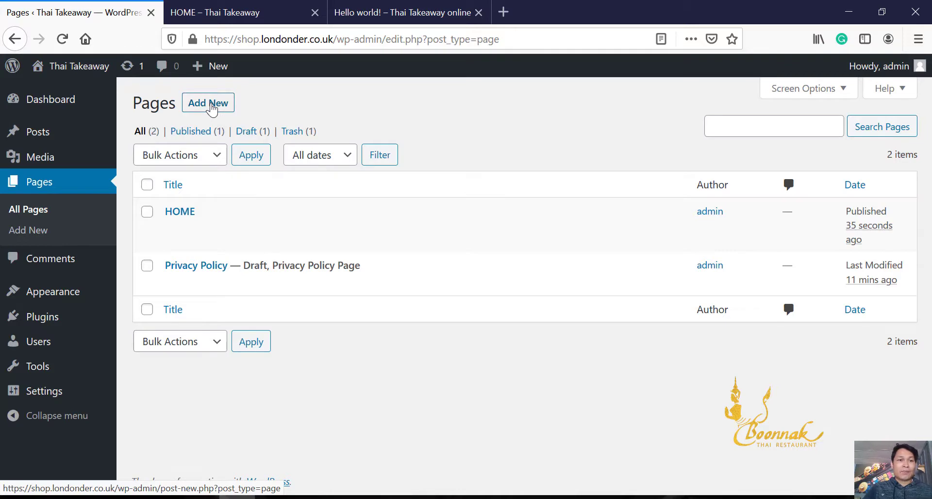
{"action": "left_click", "coordinate": [211, 110]}
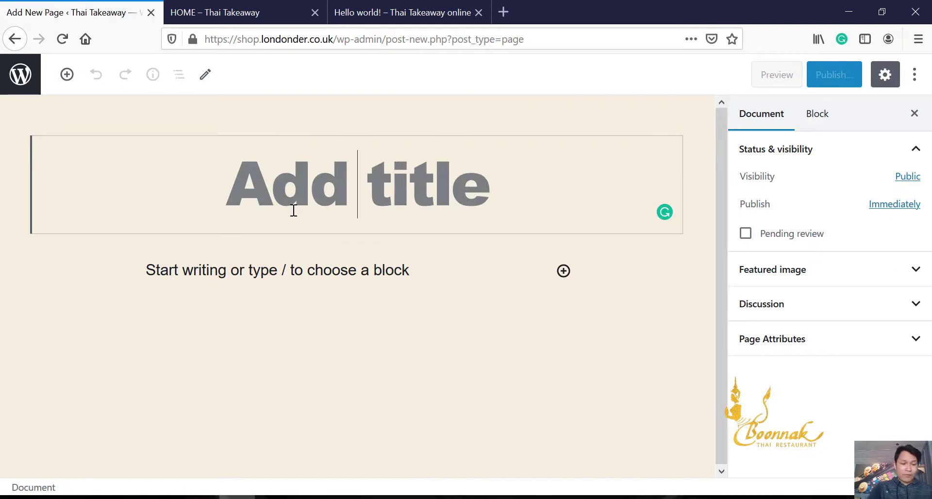
{"action": "type", "text": "ABOU"}
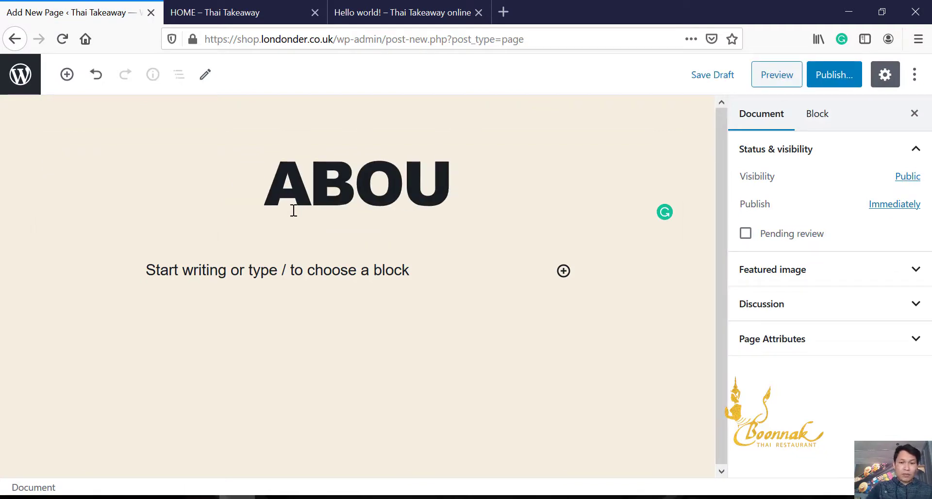
{"action": "type", "text": "T US"}
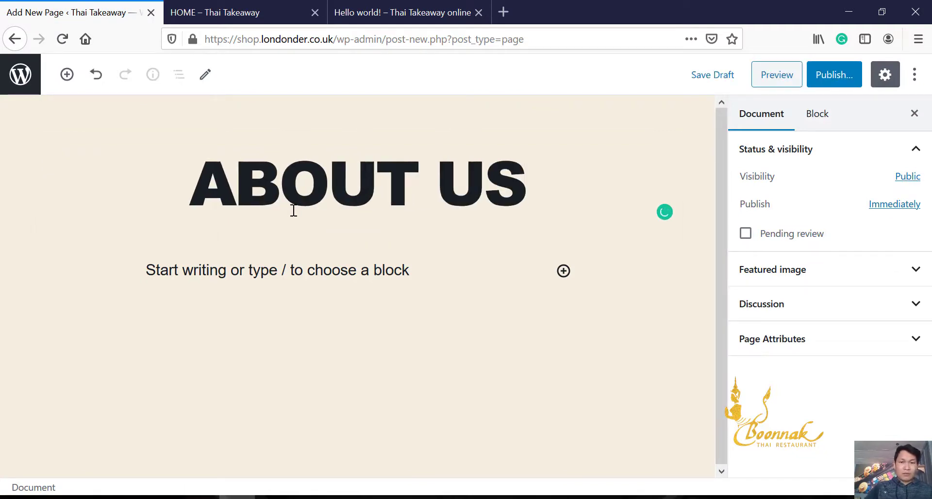
{"action": "left_click", "coordinate": [831, 77]}
{"action": "left_click", "coordinate": [830, 78]}
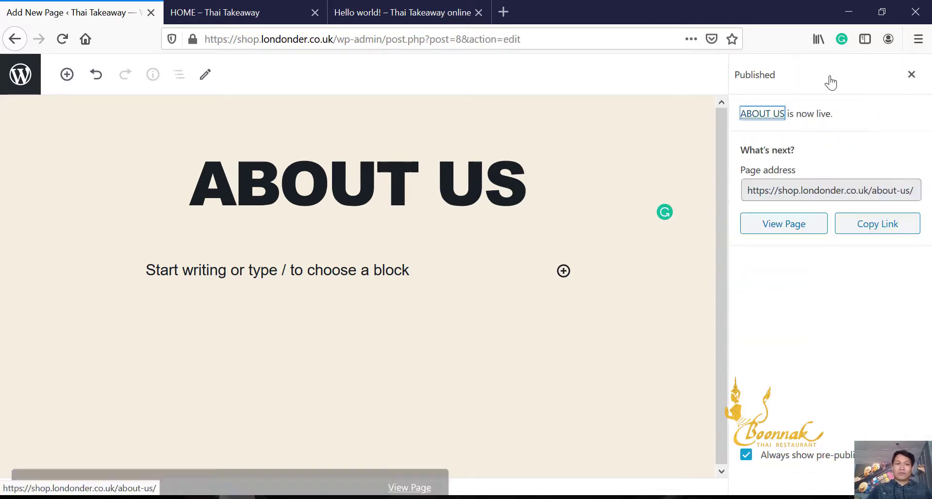
- Reload the published HOME page to check its header navigation links, and return to the admin pages list
{"action": "left_click", "coordinate": [209, 8]}
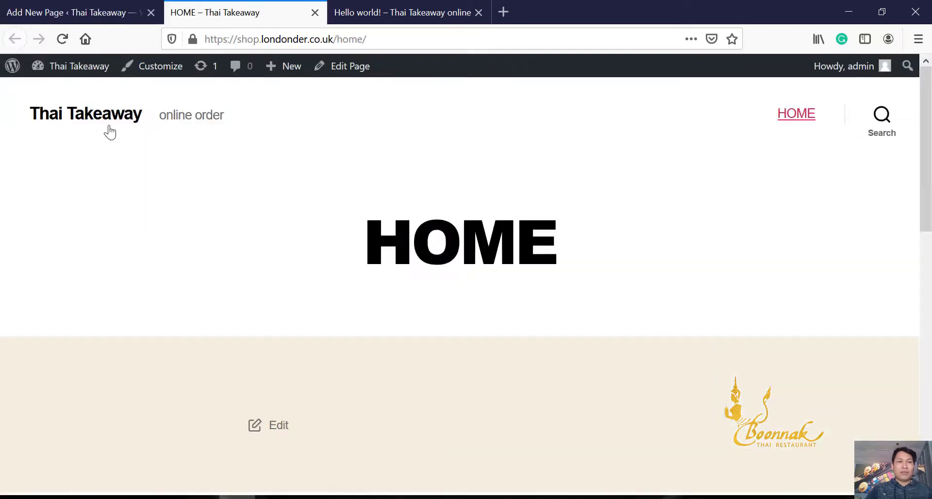
{"action": "left_click", "coordinate": [63, 42]}
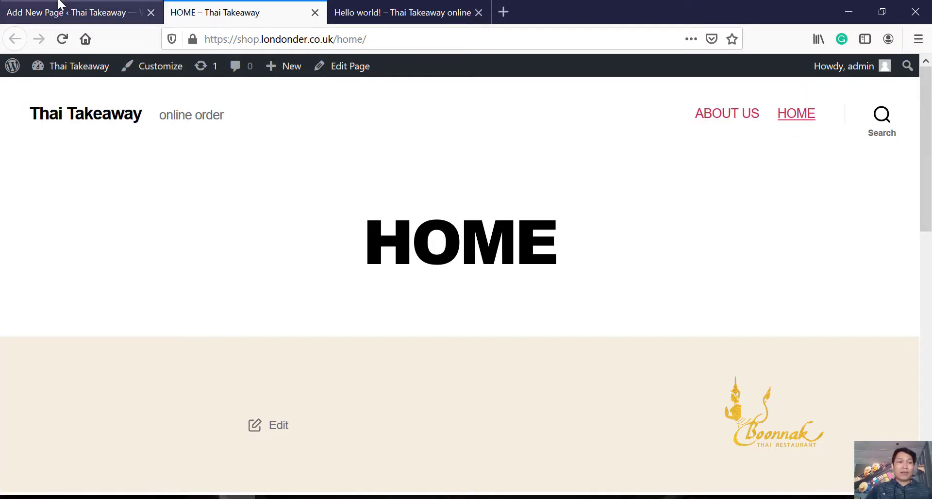
{"action": "left_click", "coordinate": [29, 10]}
{"action": "left_click", "coordinate": [17, 75]}
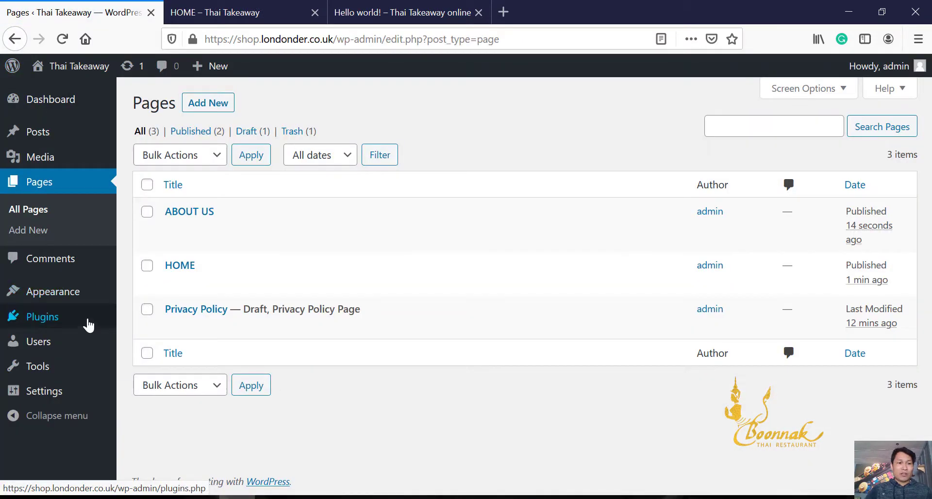
- Create a new navigation menu named "Main menu" for the site
{"action": "mouse_move", "coordinate": [71, 303]}
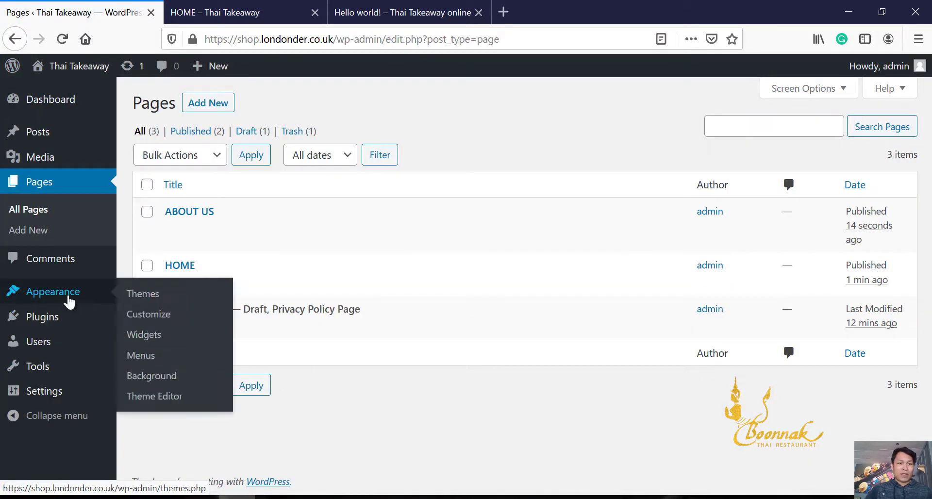
{"action": "left_click", "coordinate": [148, 358]}
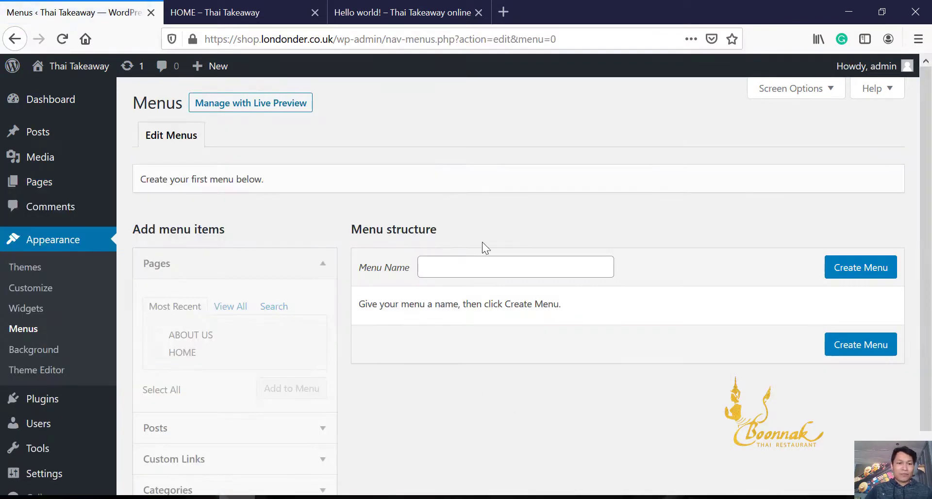
{"action": "left_click", "coordinate": [445, 272]}
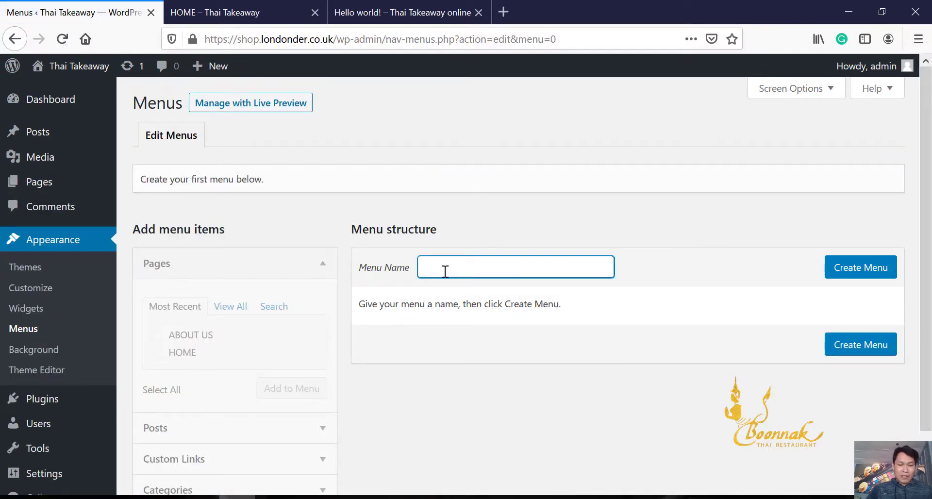
{"action": "type", "text": "Mai"}
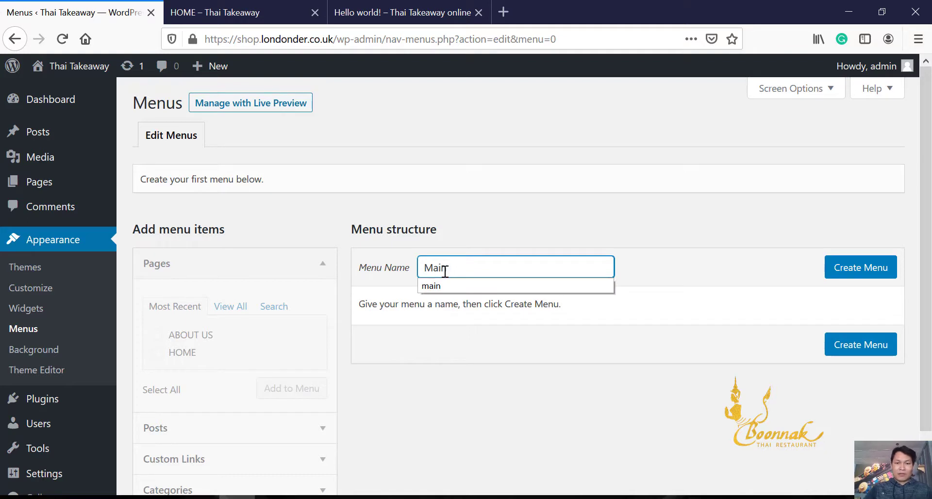
{"action": "type", "text": "n"}
{"action": "left_click", "coordinate": [703, 261]}
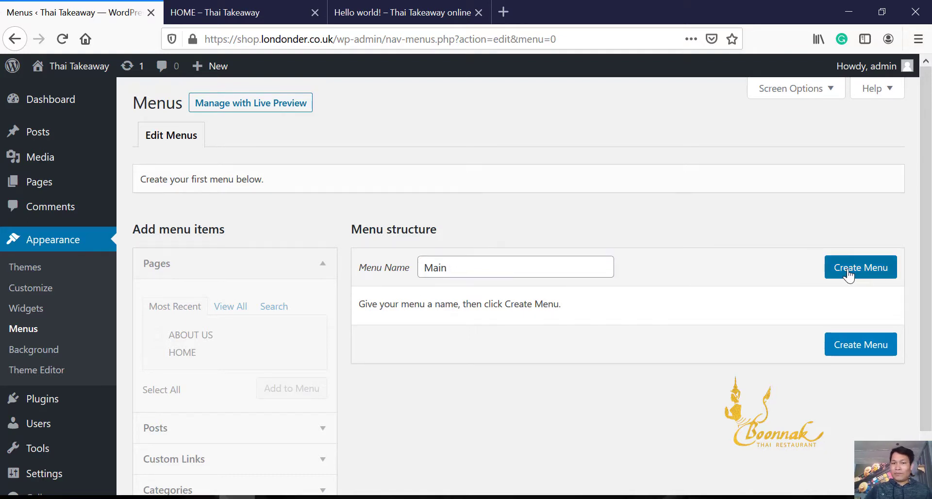
{"action": "left_click", "coordinate": [478, 271]}
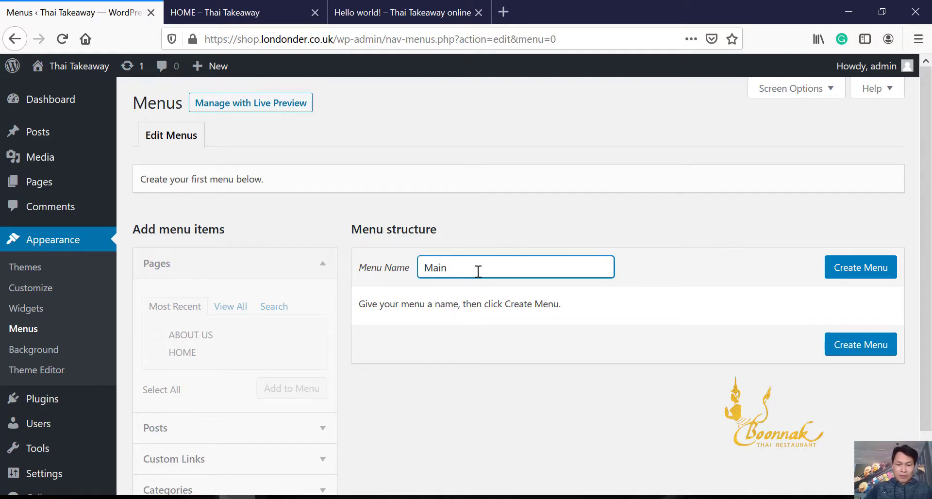
{"action": "type", "text": "menu"}
{"action": "left_click", "coordinate": [716, 268]}
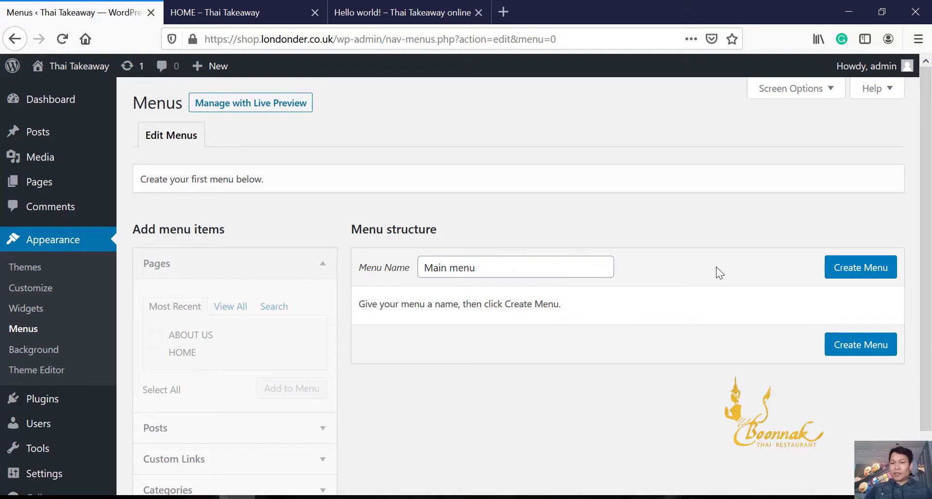
{"action": "left_click", "coordinate": [850, 268]}
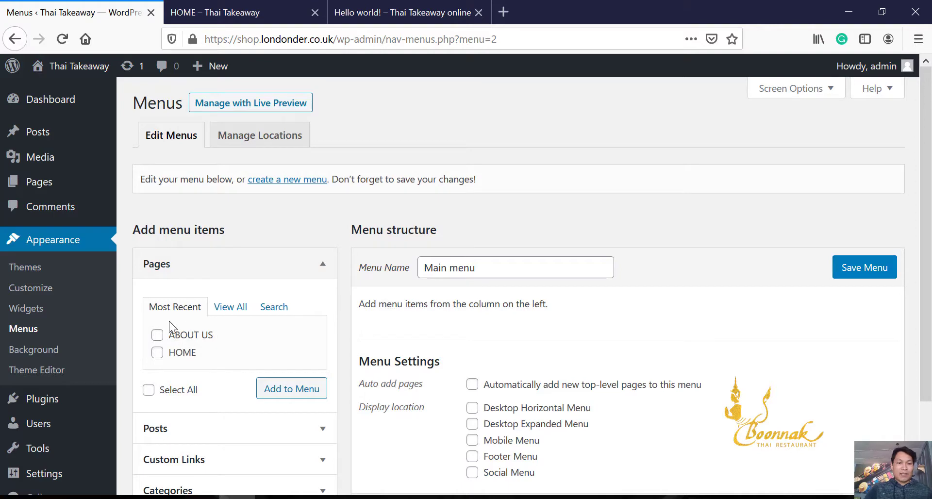
- Add the ABOUT US and HOME pages to Main menu, move HOME above ABOUT US, and save the menu
{"action": "left_click", "coordinate": [157, 335]}
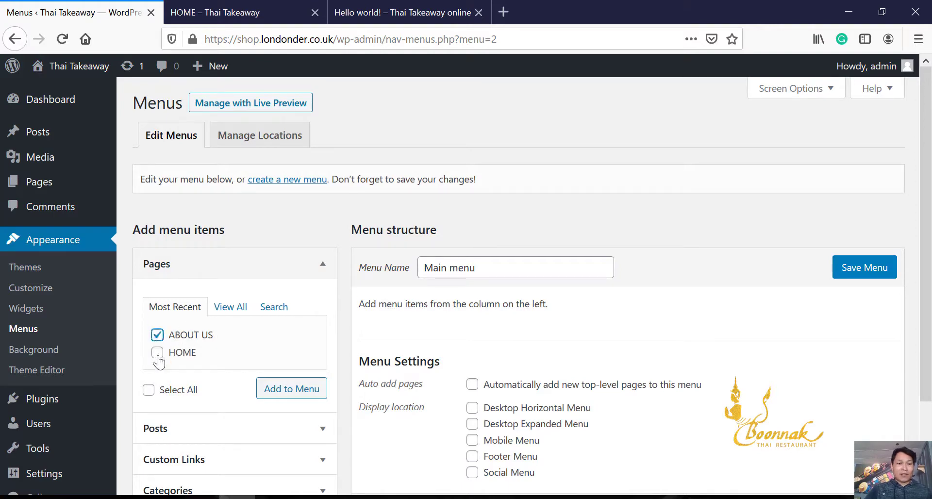
{"action": "left_click", "coordinate": [157, 354]}
{"action": "left_click", "coordinate": [298, 393]}
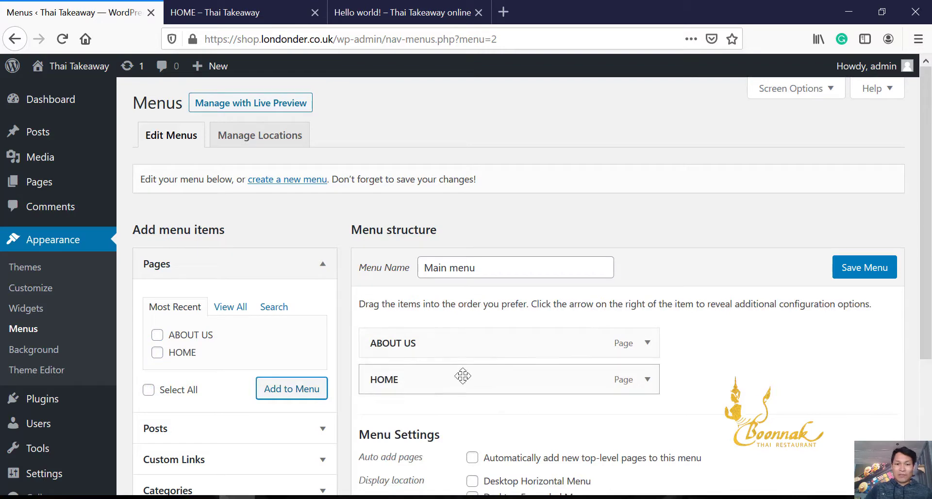
{"action": "left_click_drag", "start_coordinate": [462, 378], "coordinate": [462, 338]}
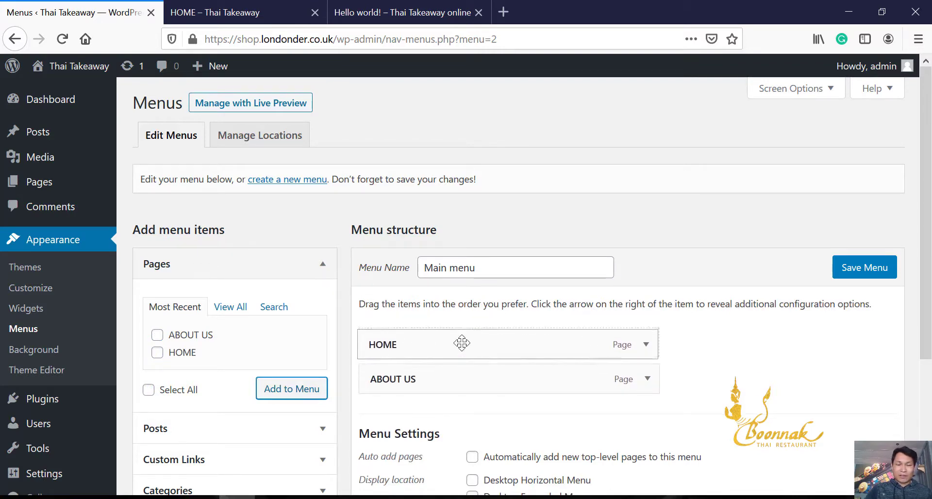
{"action": "left_click", "coordinate": [865, 271]}
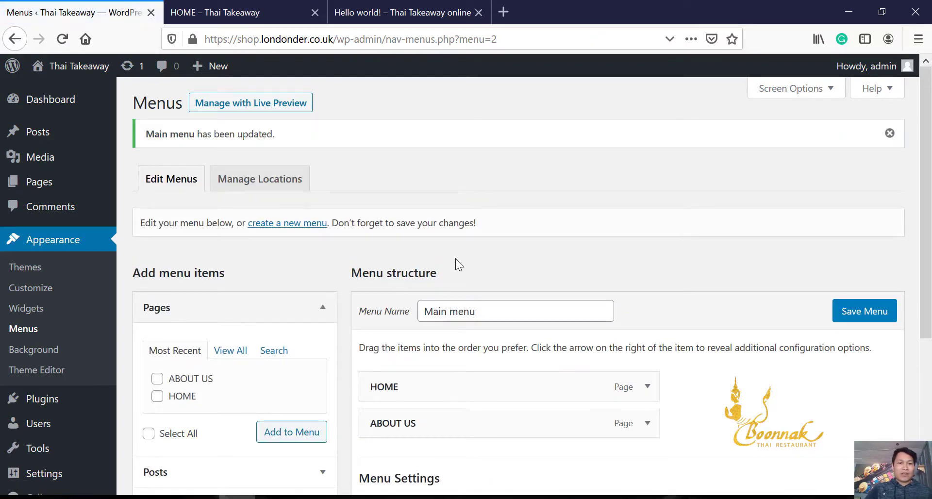
- Assign Main menu to the Desktop Horizontal Menu, Mobile Menu and Footer Menu locations, and save the changes
{"action": "left_click", "coordinate": [262, 178]}
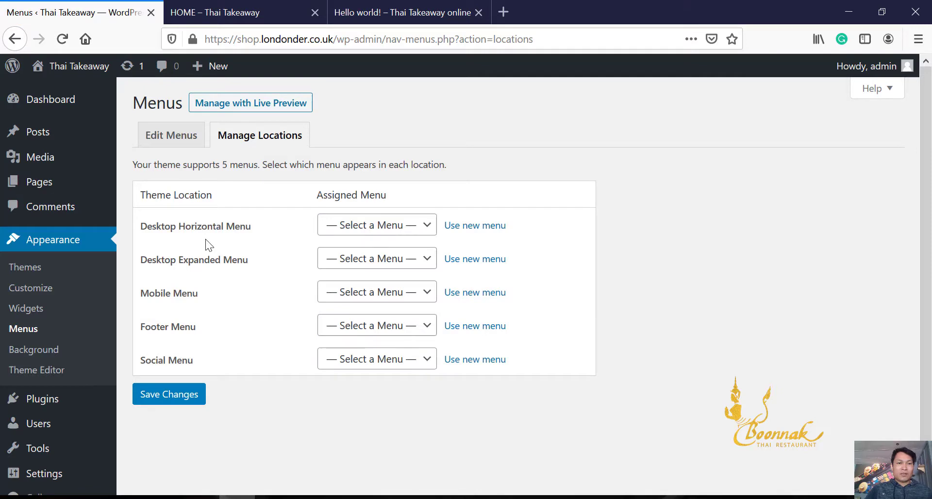
{"action": "left_click", "coordinate": [410, 229]}
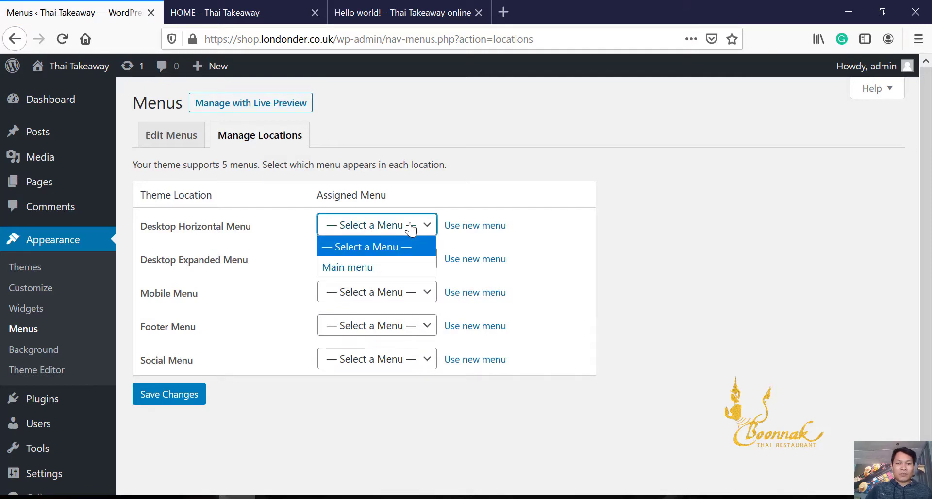
{"action": "left_click", "coordinate": [371, 267]}
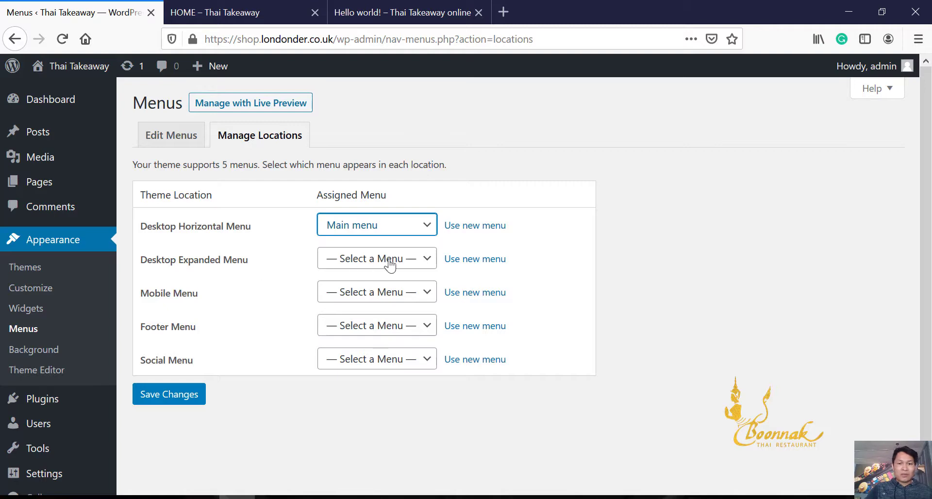
{"action": "left_click", "coordinate": [409, 266]}
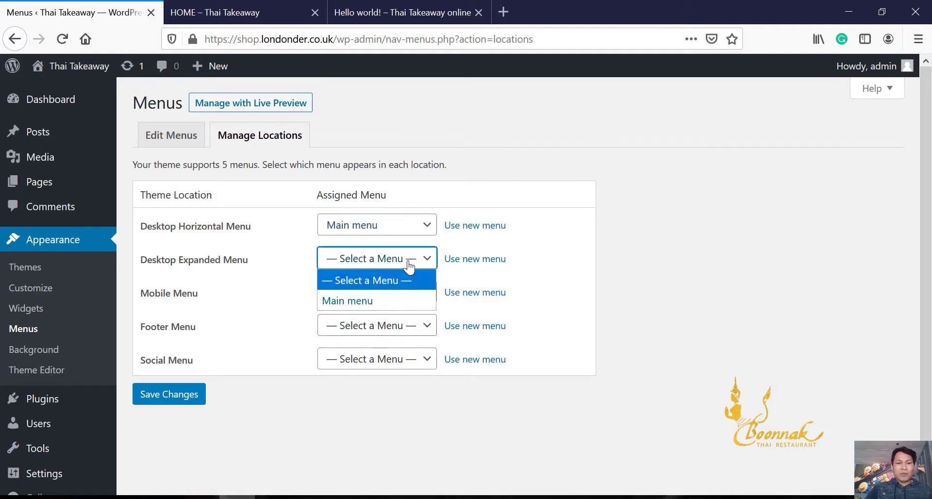
{"action": "left_click", "coordinate": [409, 266]}
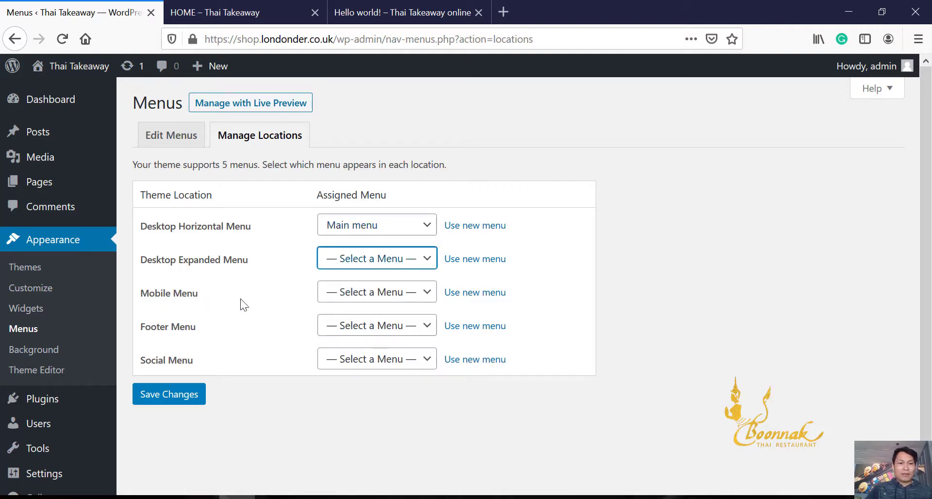
{"action": "left_click", "coordinate": [378, 301]}
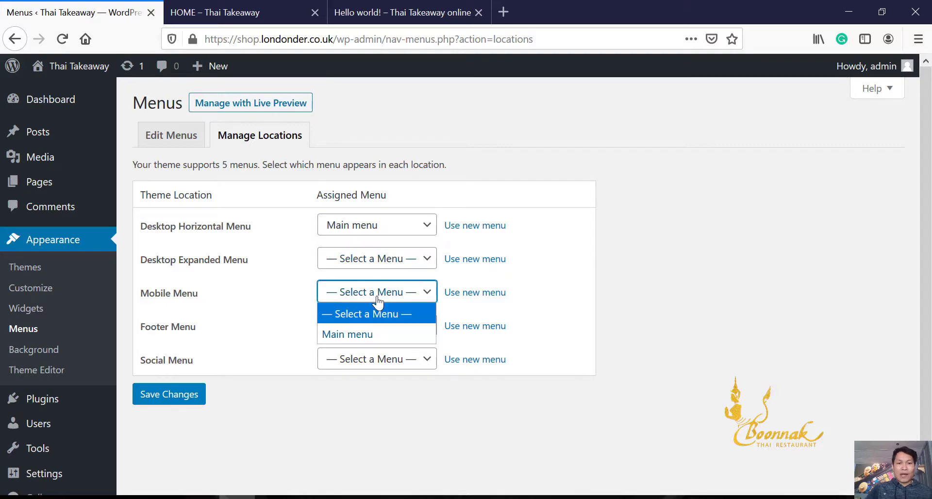
{"action": "left_click", "coordinate": [369, 331]}
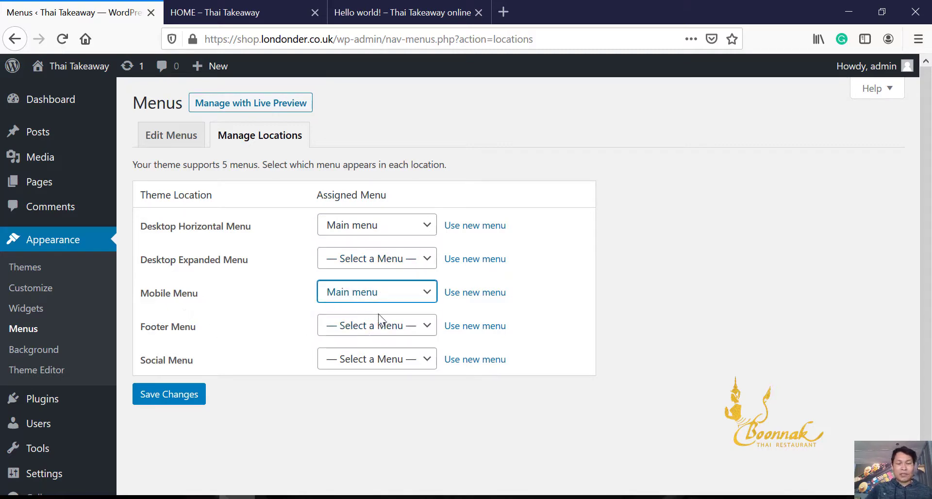
{"action": "left_click", "coordinate": [382, 328]}
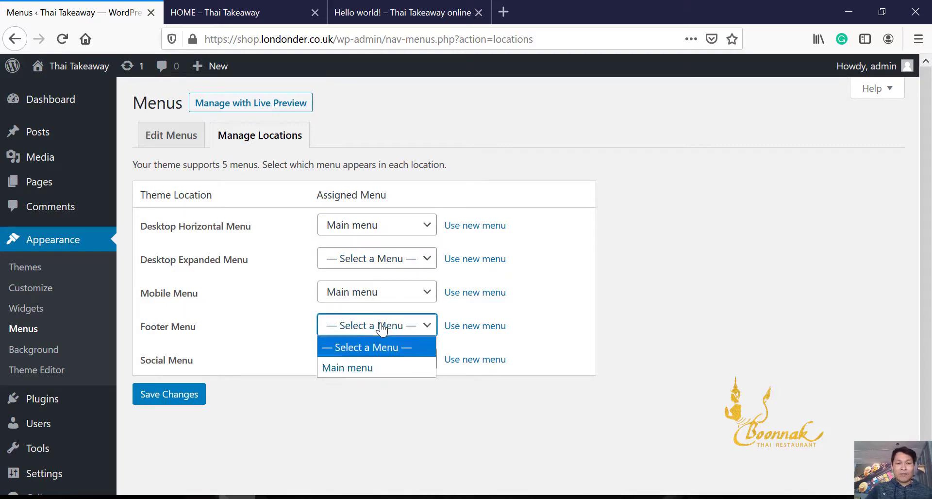
{"action": "left_click", "coordinate": [369, 369]}
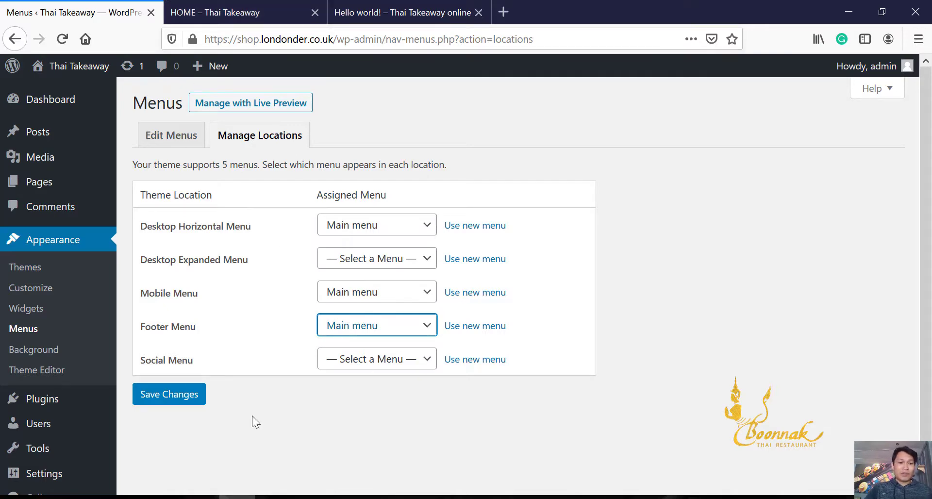
{"action": "left_click", "coordinate": [169, 396]}
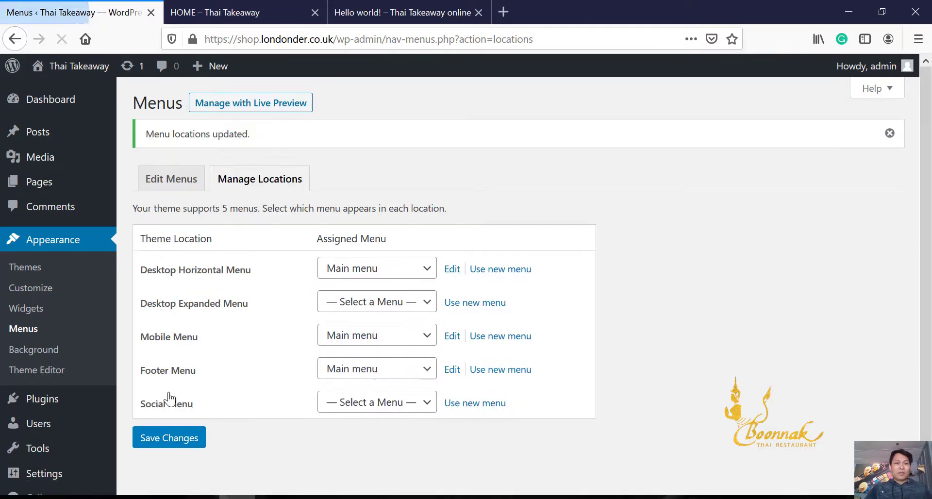
- Reload the live site, check the header and footer menu links, and view the ABOUT US page with its site title and tagline
{"action": "left_click", "coordinate": [229, 8]}
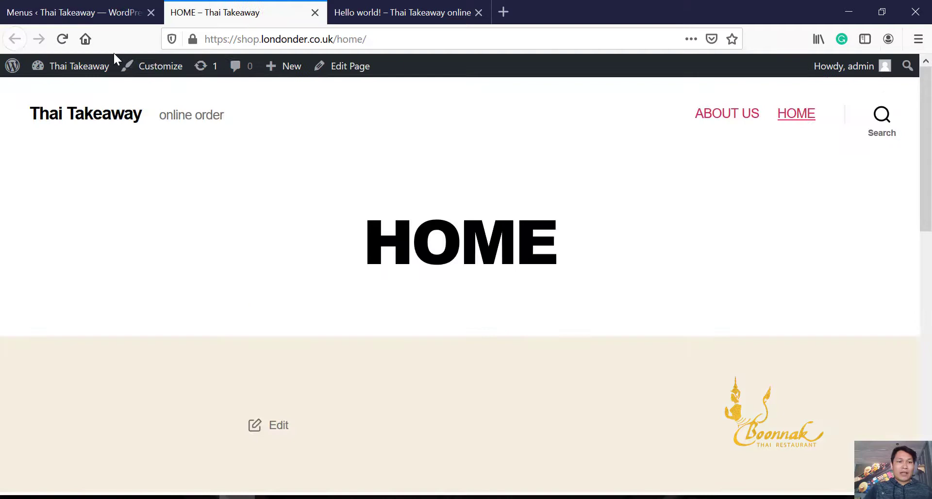
{"action": "left_click", "coordinate": [57, 32]}
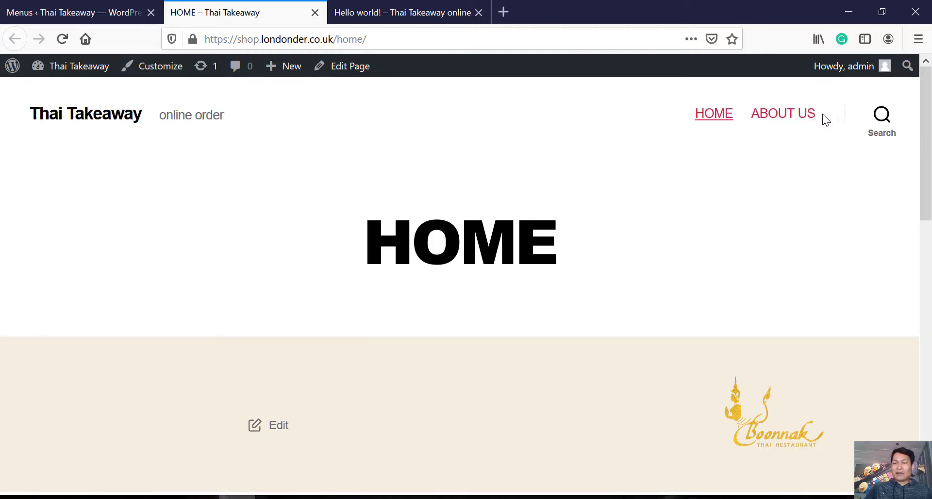
{"action": "scroll", "coordinate": [682, 255], "scroll_direction": "down", "scroll_amount": 2}
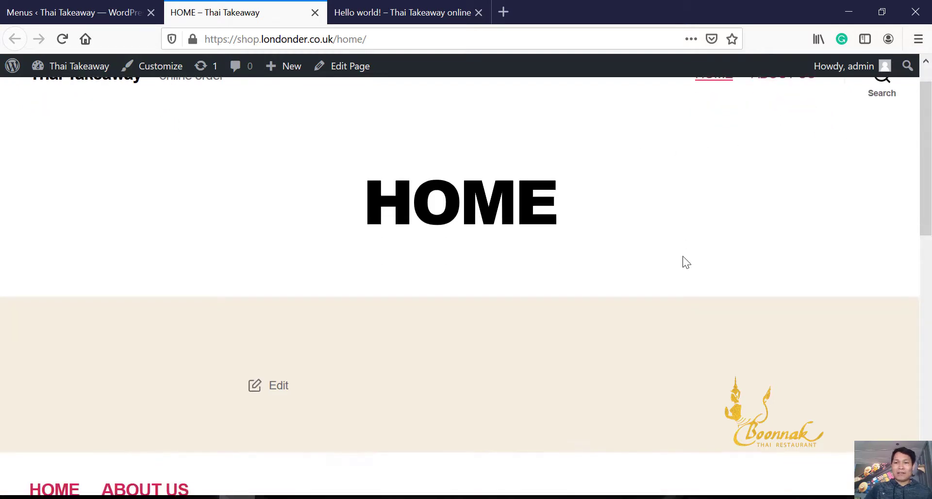
{"action": "scroll", "coordinate": [682, 255], "scroll_direction": "up", "scroll_amount": 2}
{"action": "mouse_move", "coordinate": [845, 66]}
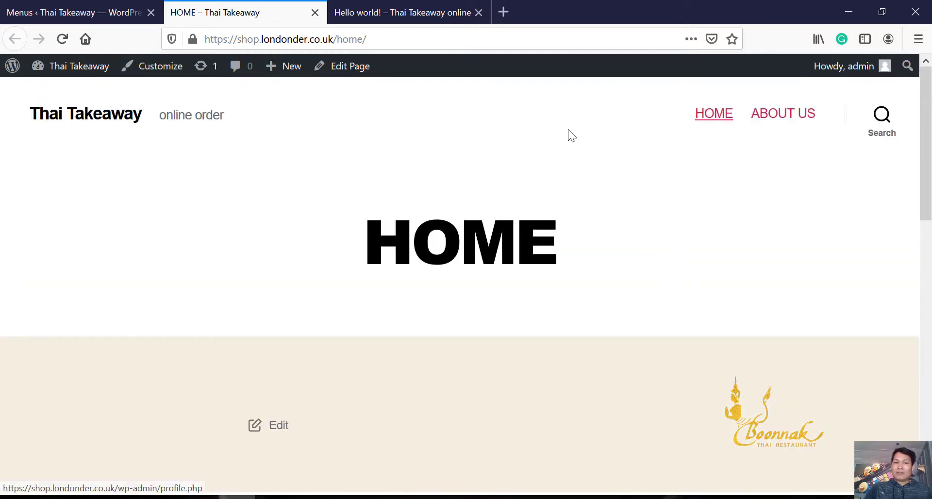
{"action": "left_click", "coordinate": [771, 120]}
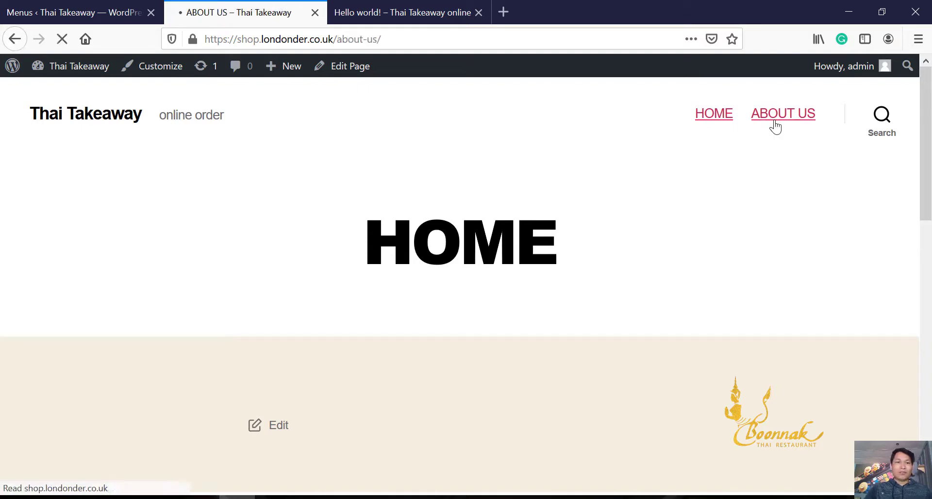
{"action": "scroll", "coordinate": [742, 284], "scroll_direction": "up", "scroll_amount": 2}
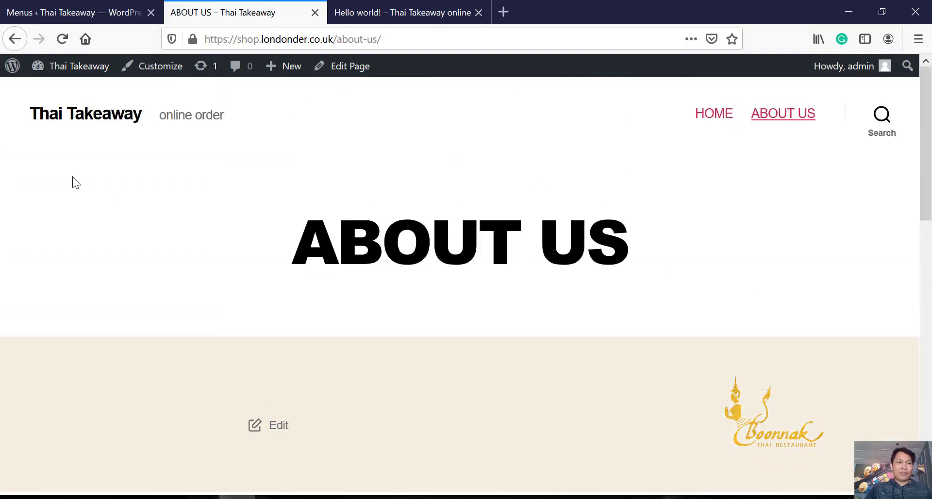
{"action": "left_click_drag", "start_coordinate": [28, 116], "coordinate": [126, 131]}
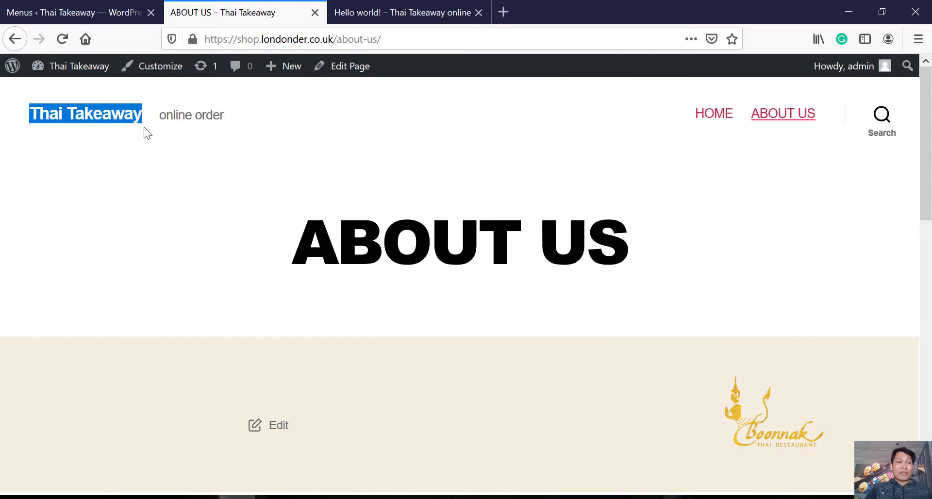
{"action": "left_click", "coordinate": [326, 139]}
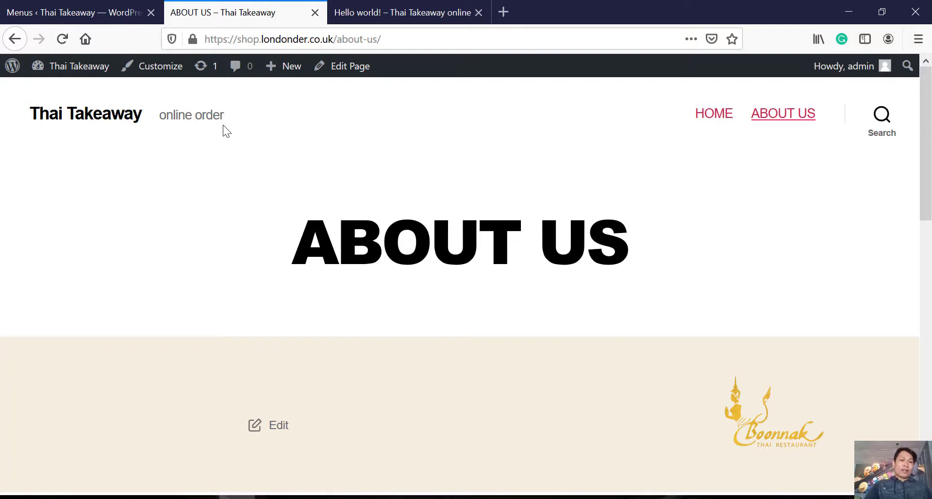
- Return to the site admin and delete the installed Twenty Nineteen theme
{"action": "left_click", "coordinate": [75, 7]}
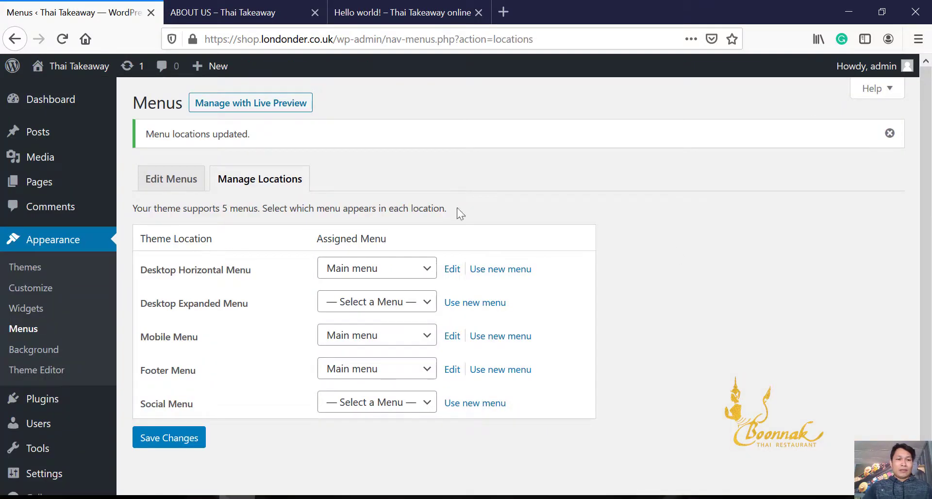
{"action": "left_click", "coordinate": [26, 270]}
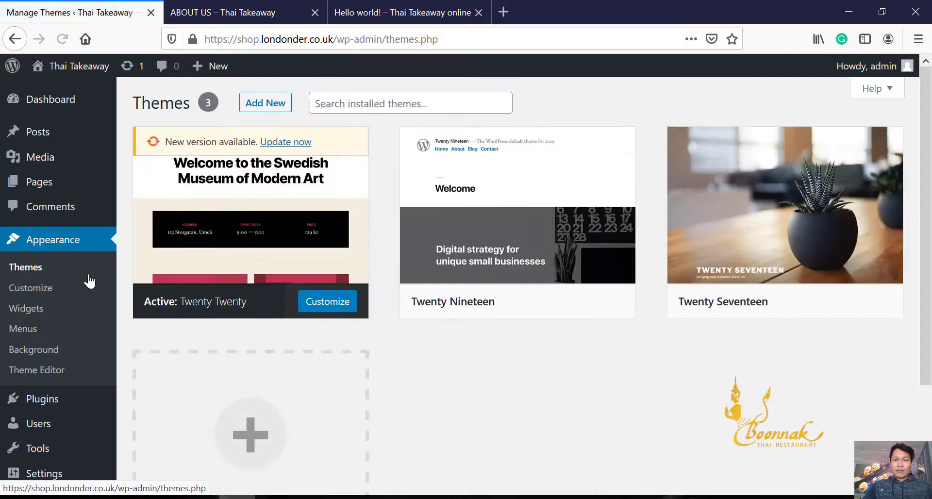
{"action": "mouse_move", "coordinate": [444, 230]}
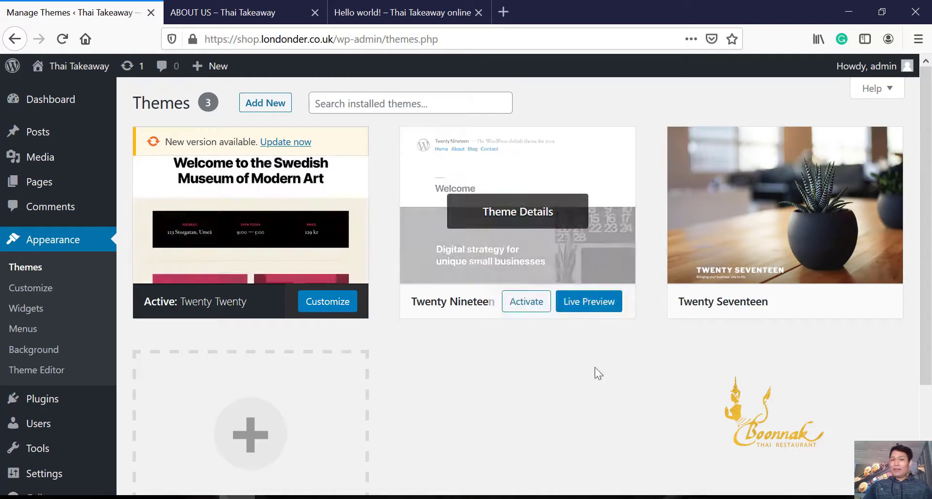
{"action": "left_click", "coordinate": [519, 217]}
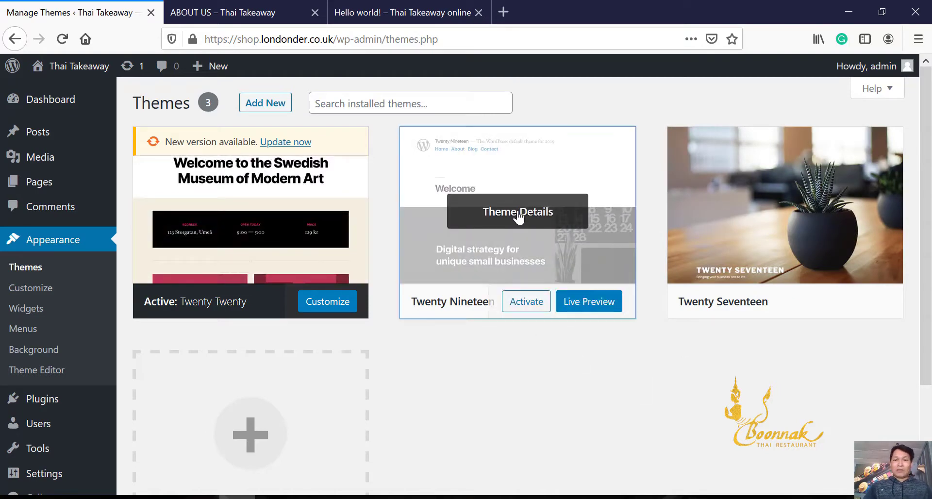
{"action": "left_click", "coordinate": [888, 465]}
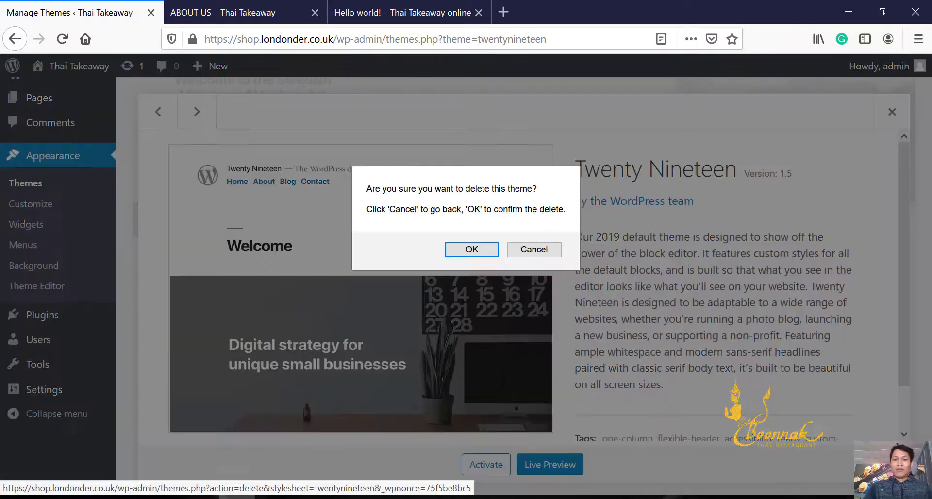
{"action": "left_click", "coordinate": [472, 249]}
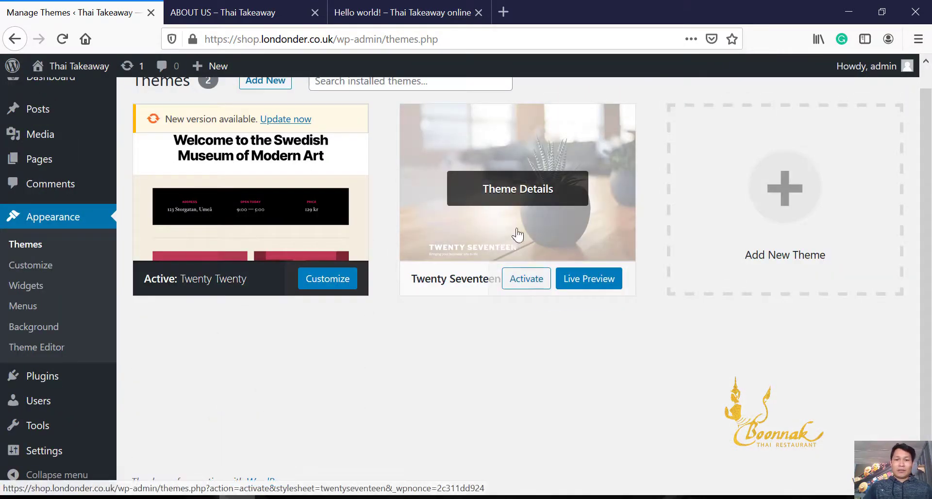
- Delete the installed Twenty Seventeen theme
{"action": "left_click", "coordinate": [510, 185]}
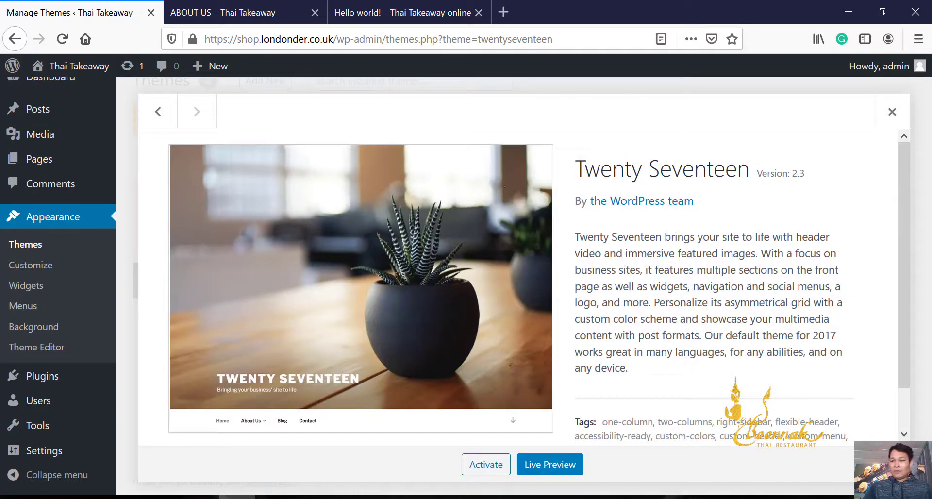
{"action": "left_click", "coordinate": [888, 465]}
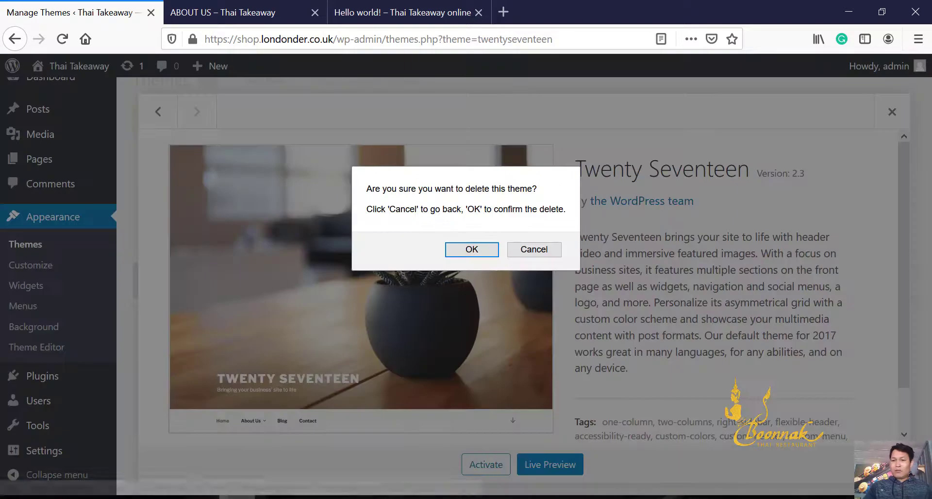
{"action": "left_click", "coordinate": [469, 250]}
{"action": "scroll", "coordinate": [451, 350], "scroll_direction": "down", "scroll_amount": 5}
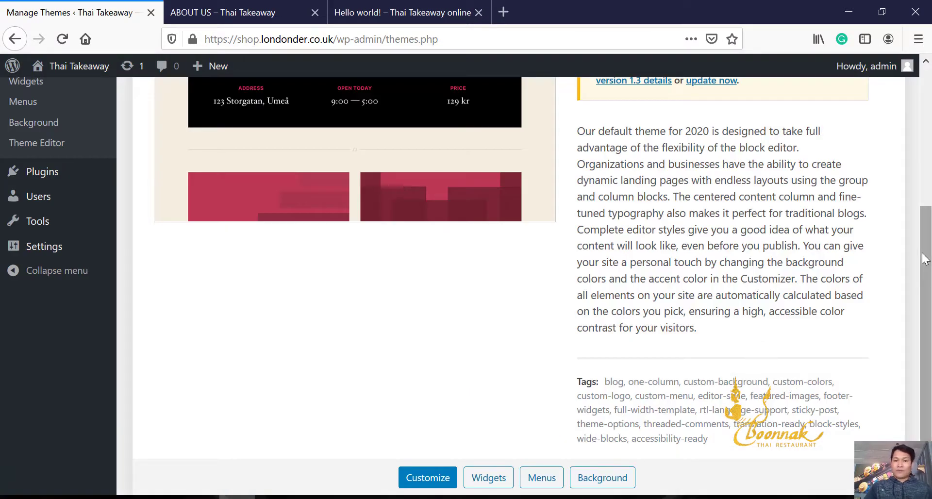
{"action": "left_click_drag", "start_coordinate": [924, 258], "coordinate": [906, 145]}
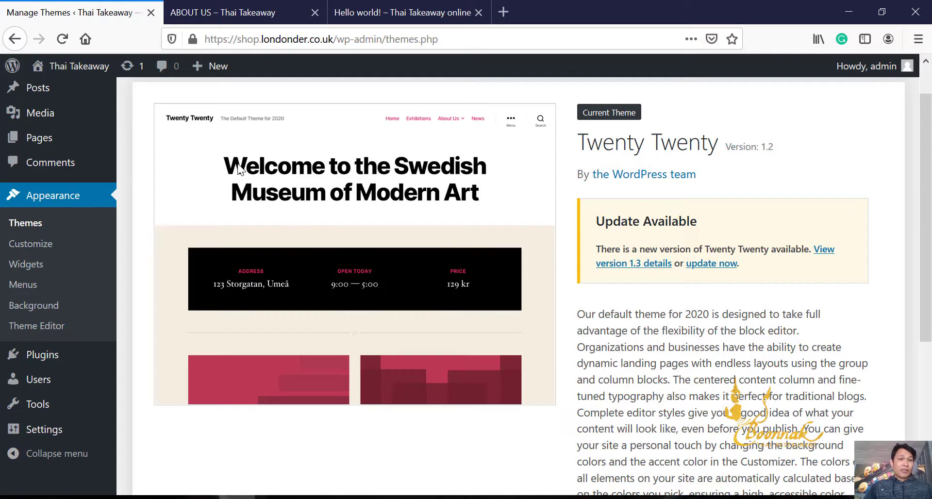
{"action": "scroll", "coordinate": [174, 185], "scroll_direction": "up", "scroll_amount": 1}
{"action": "scroll", "coordinate": [174, 185], "scroll_direction": "down", "scroll_amount": 5}
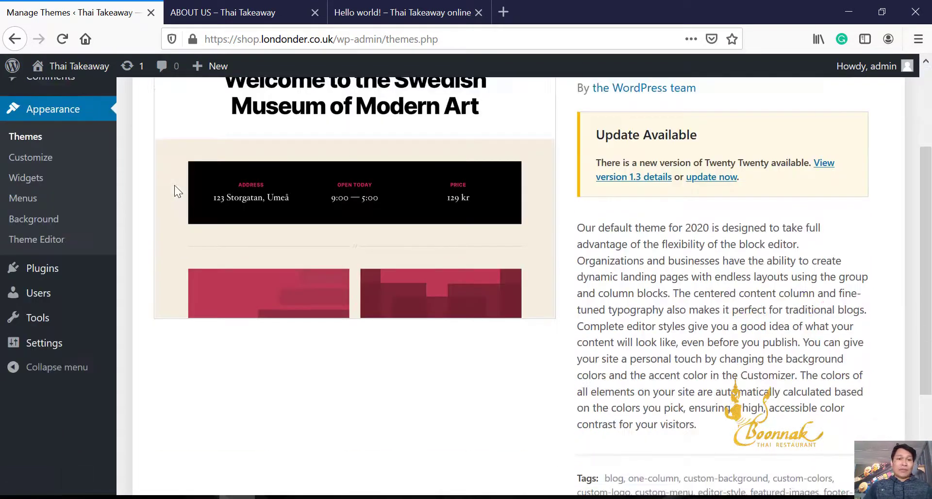
{"action": "scroll", "coordinate": [194, 403], "scroll_direction": "up", "scroll_amount": 2}
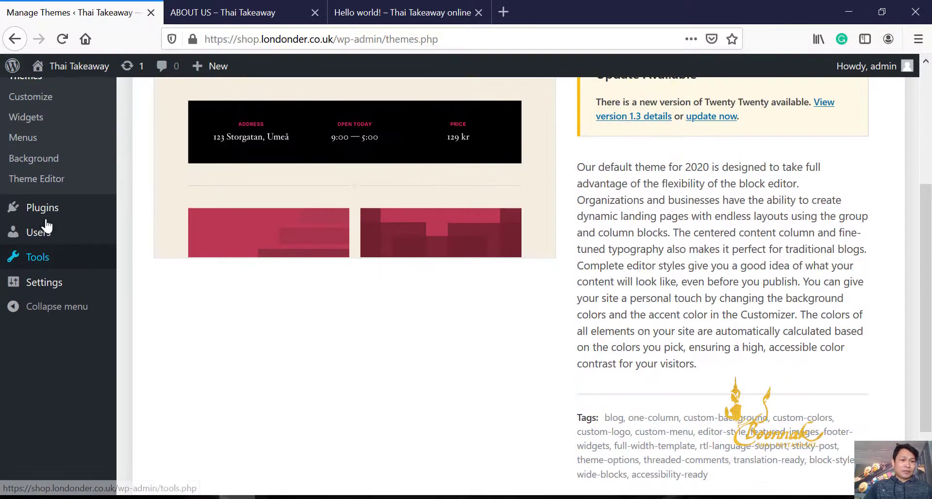
- Open the installed plugins and delete the Hello Dolly plugin with its data
{"action": "mouse_move", "coordinate": [44, 208]}
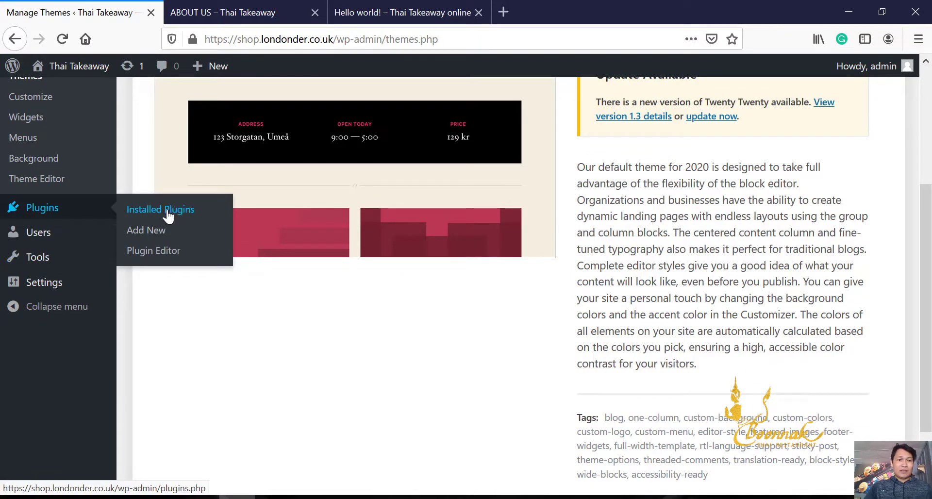
{"action": "left_click", "coordinate": [151, 213]}
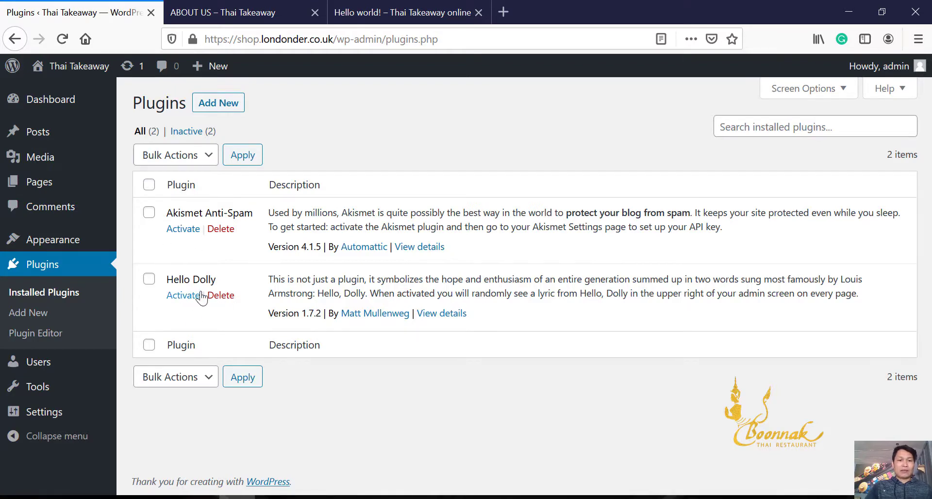
{"action": "left_click", "coordinate": [220, 297]}
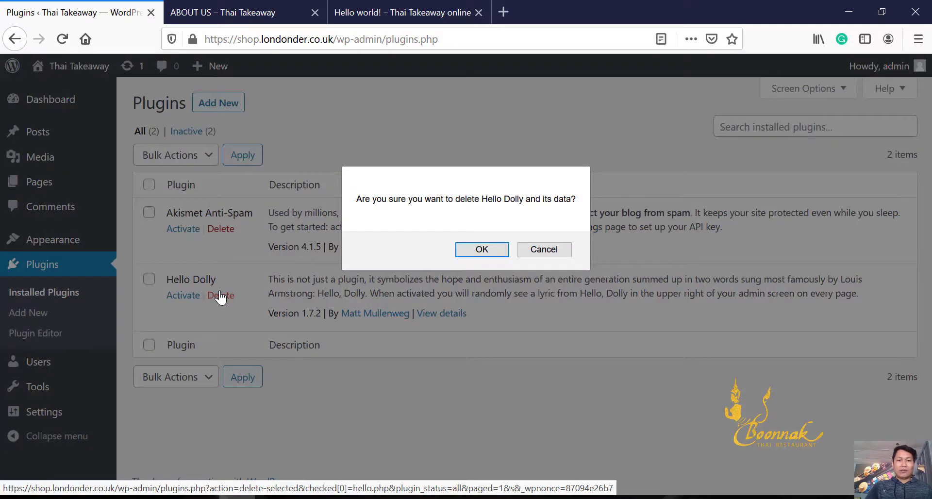
{"action": "left_click", "coordinate": [483, 249]}
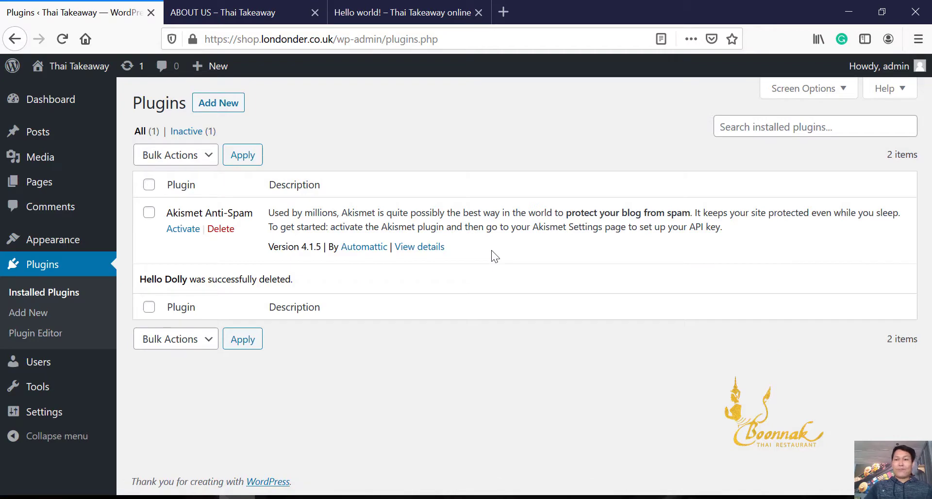
- Install and activate the Classic Editor plugin from the featured plugins
{"action": "left_click", "coordinate": [213, 105]}
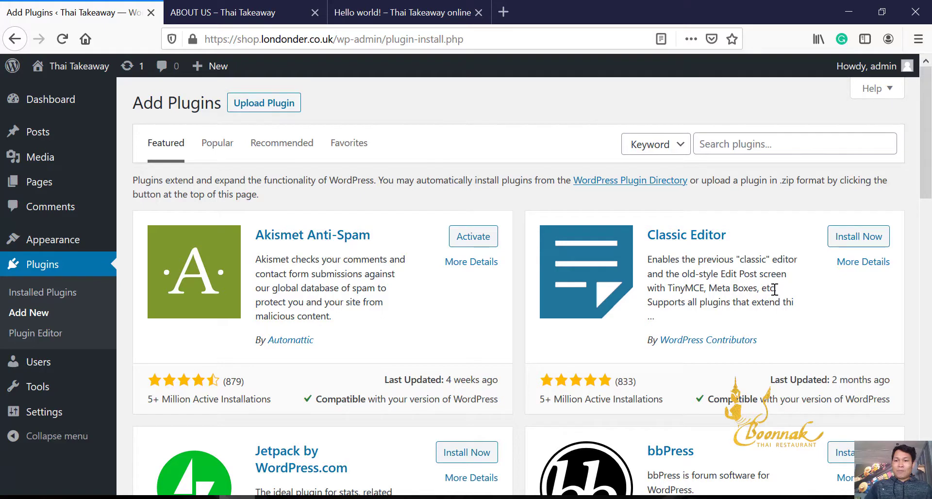
{"action": "left_click", "coordinate": [864, 238]}
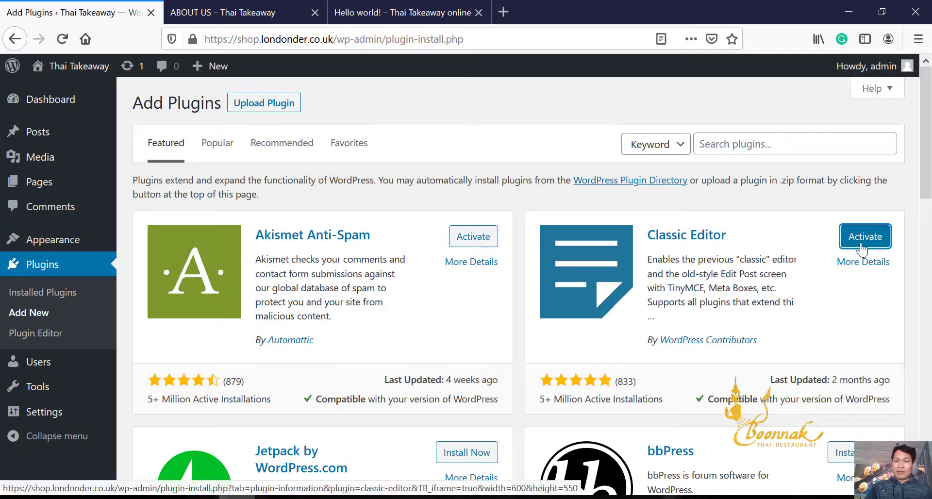
{"action": "left_click", "coordinate": [863, 246]}
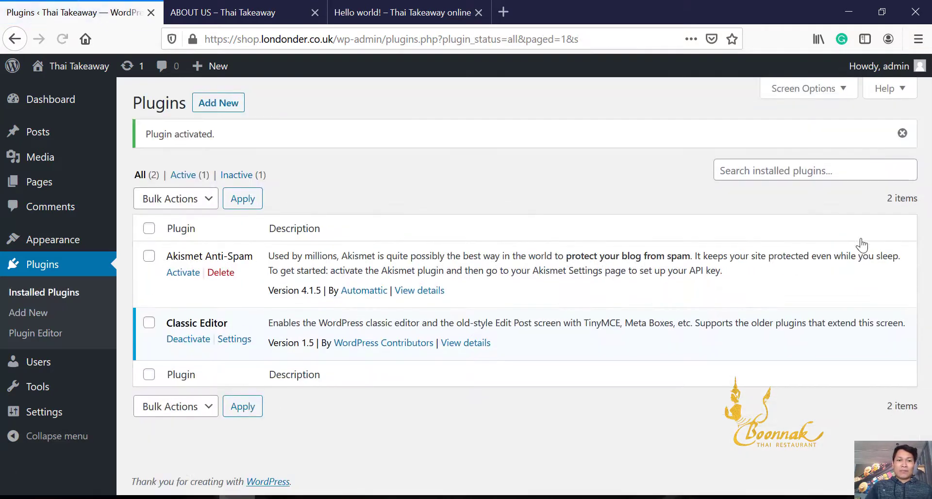
- Search the plugin directory for "Woocommerce", and install and activate the WooCommerce plugin by Automattic
{"action": "left_click", "coordinate": [226, 103]}
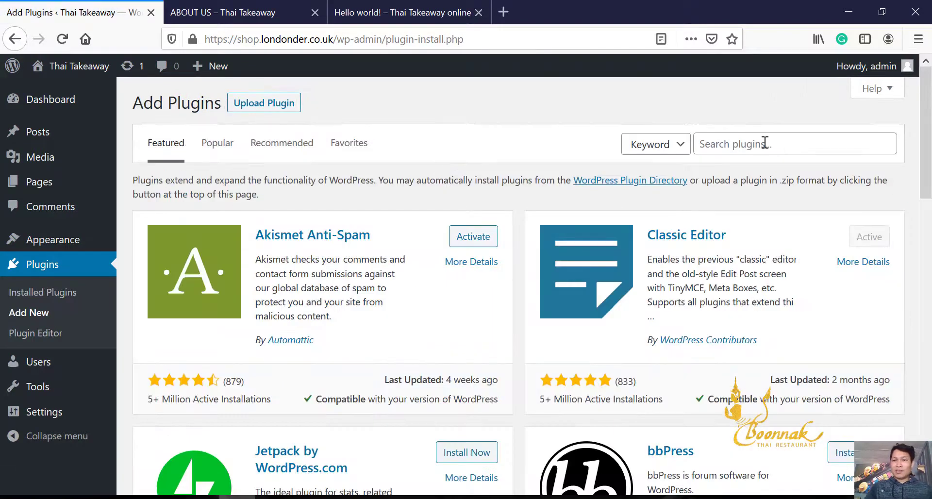
{"action": "left_click", "coordinate": [760, 143]}
{"action": "type", "text": "W"}
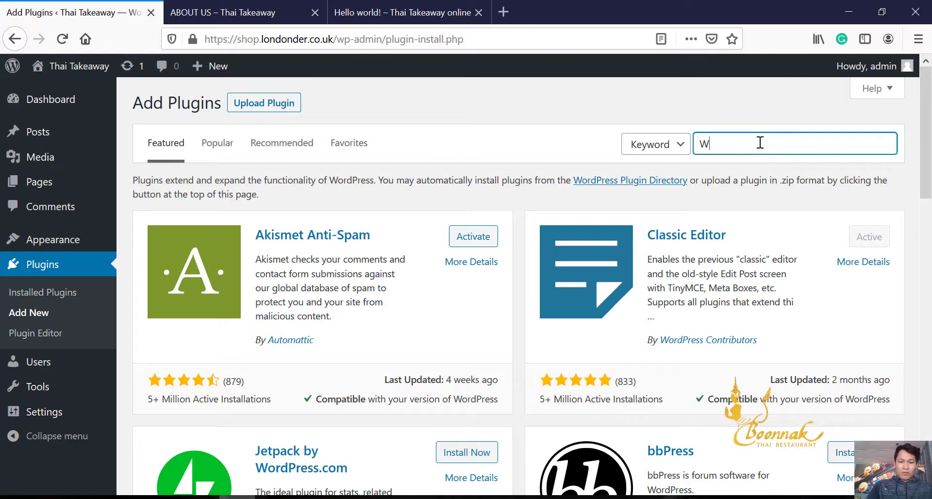
{"action": "type", "text": "ooco"}
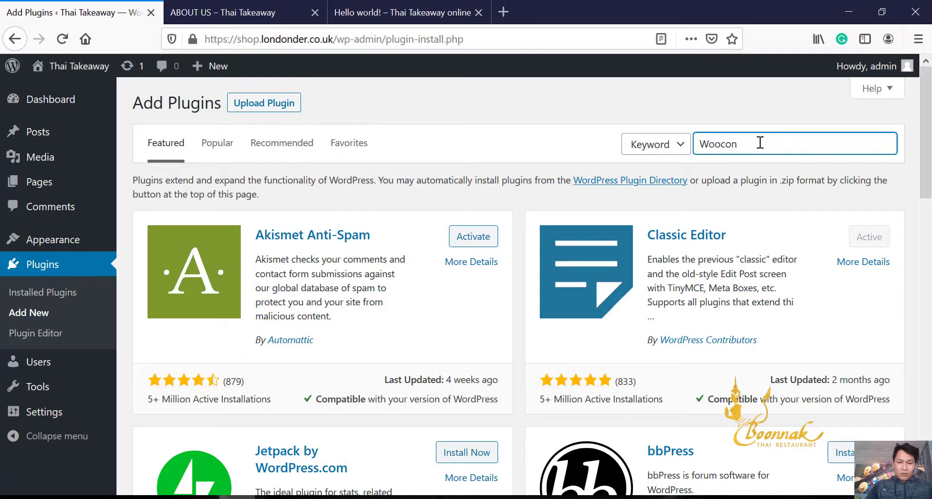
{"action": "type", "text": "mmerce"}
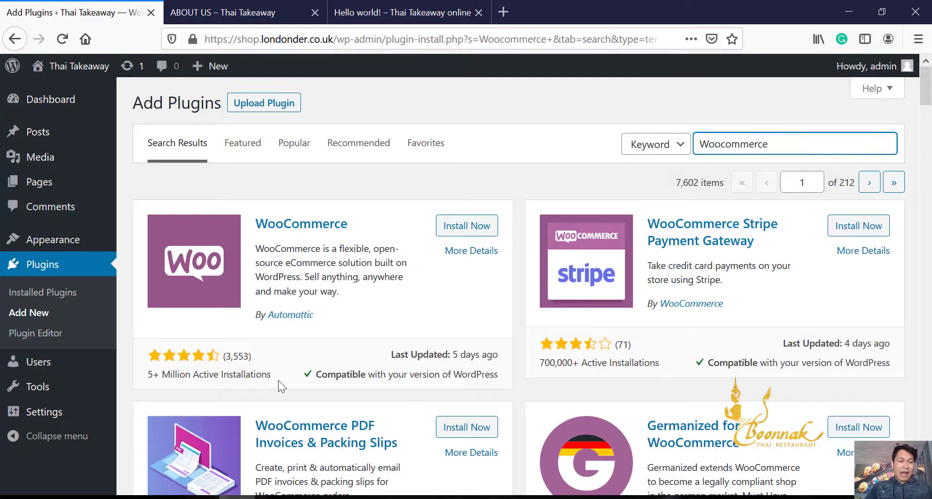
{"action": "left_click_drag", "start_coordinate": [253, 375], "coordinate": [282, 368]}
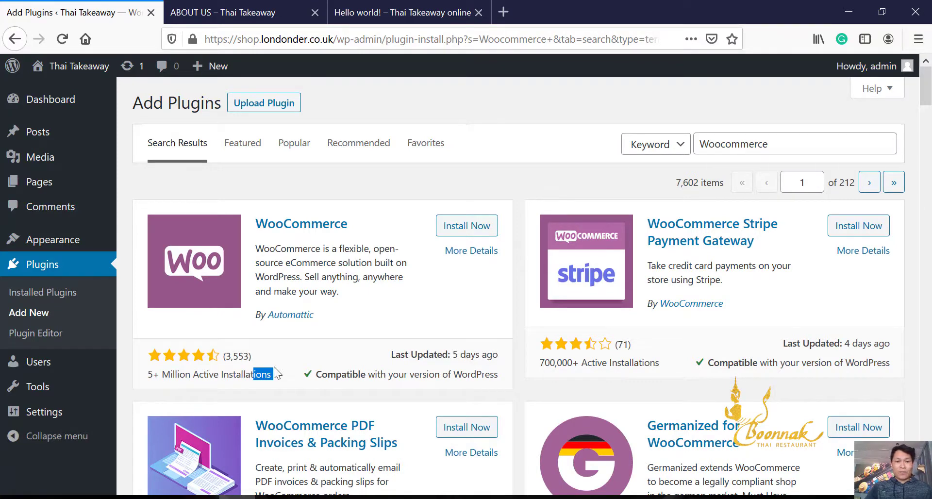
{"action": "left_click", "coordinate": [326, 341]}
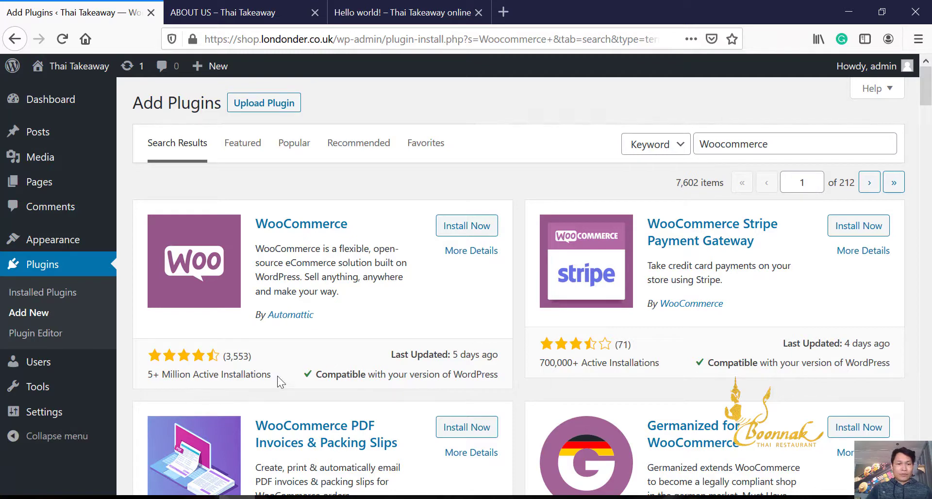
{"action": "left_click", "coordinate": [467, 225]}
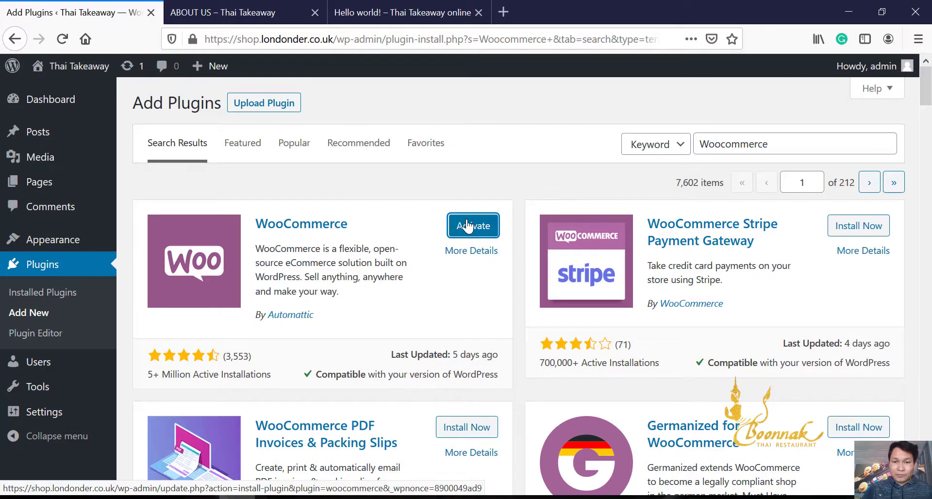
{"action": "left_click", "coordinate": [471, 231]}
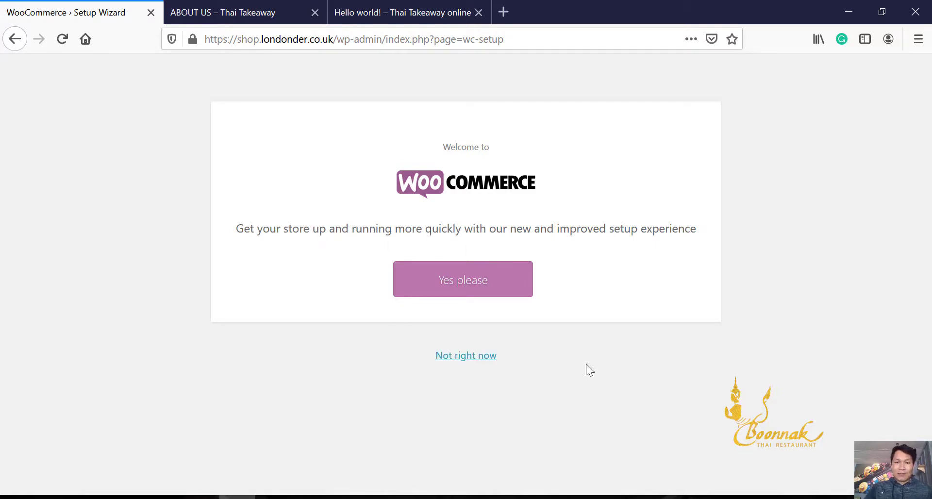
- Start the WooCommerce store setup and fill in the first line of the store's street address
{"action": "left_click", "coordinate": [478, 289]}
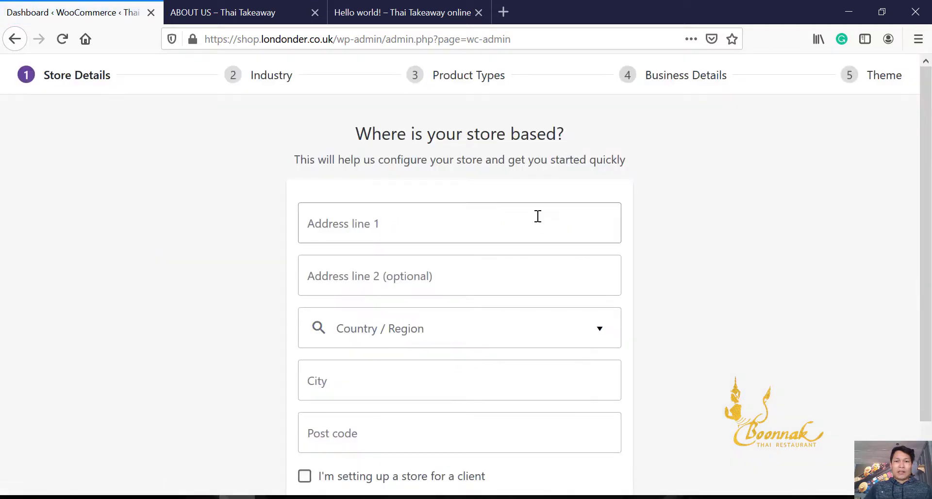
{"action": "left_click", "coordinate": [434, 215]}
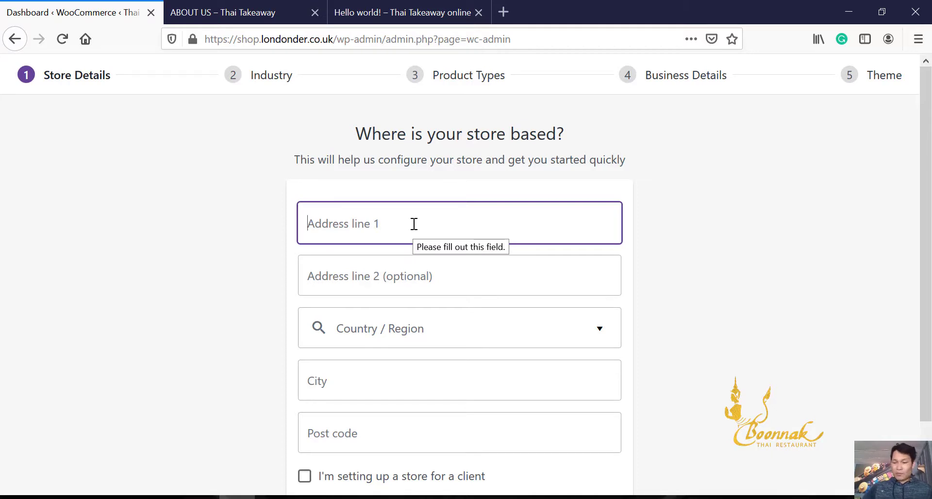
{"action": "type", "text": "60"}
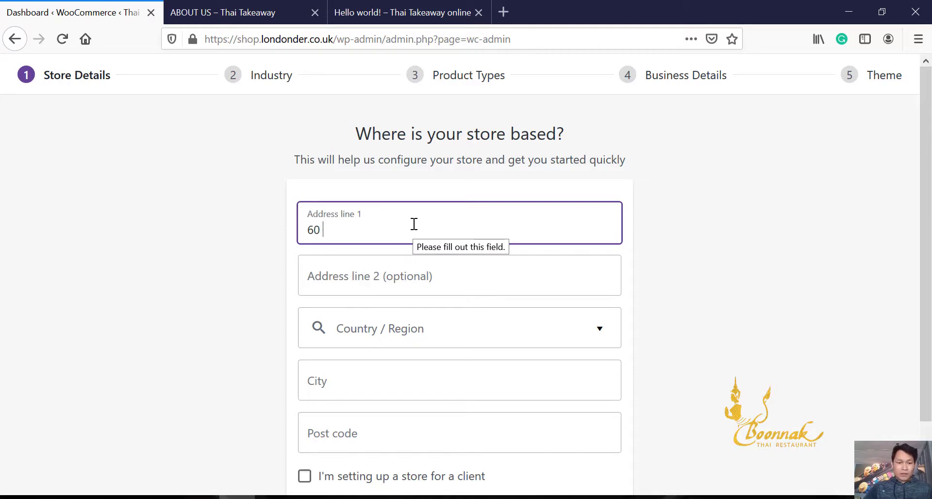
{"action": "type", "text": " to"}
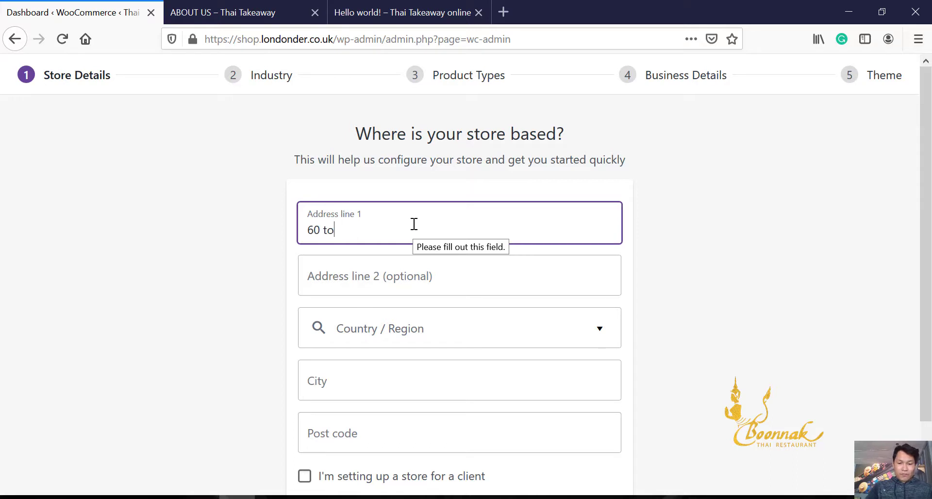
{"action": "type", "text": "pping s"}
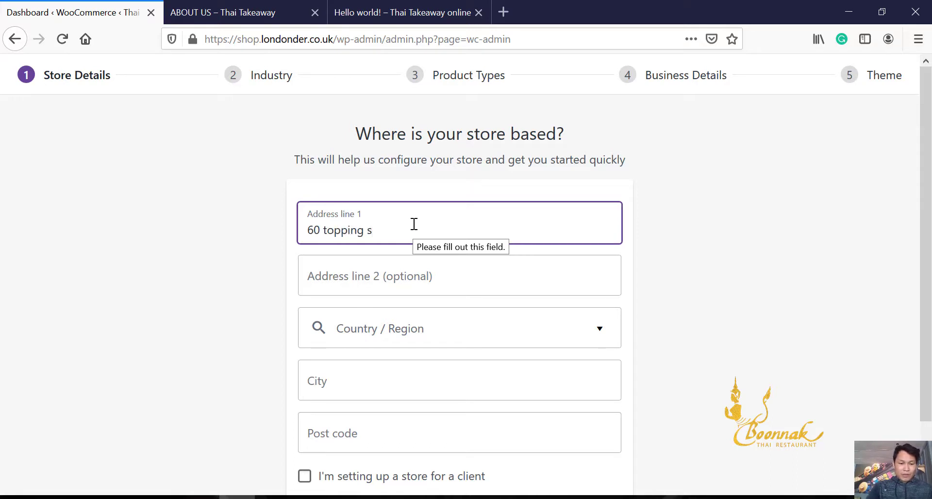
{"action": "type", "text": "treet"}
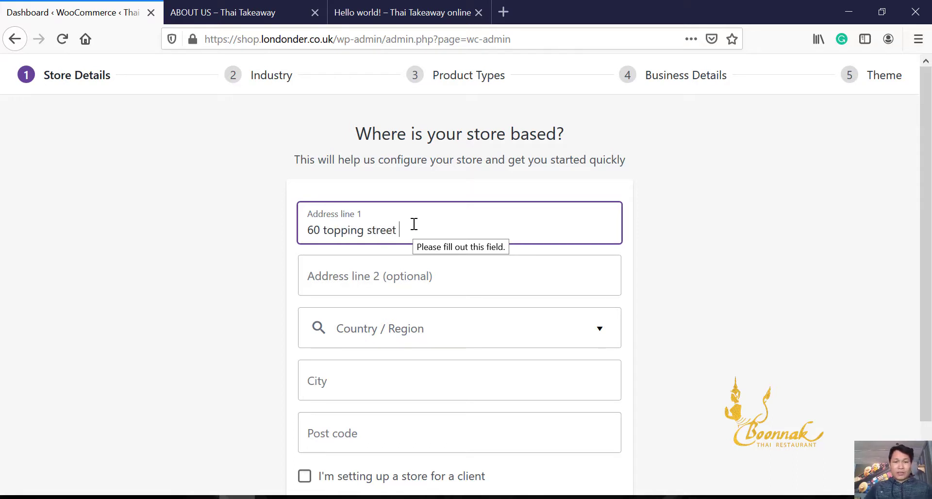
- Set the store's country or region to United Kingdom (UK)
{"action": "left_click", "coordinate": [421, 334]}
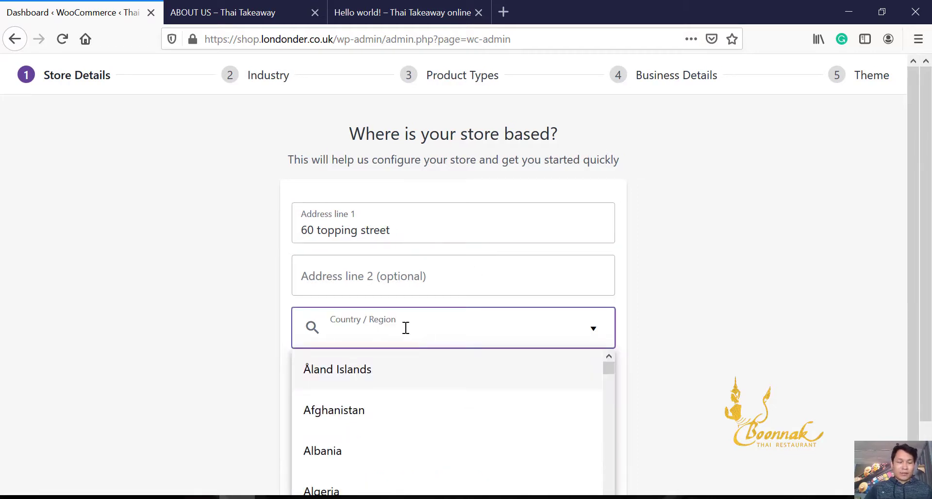
{"action": "type", "text": "Unites"}
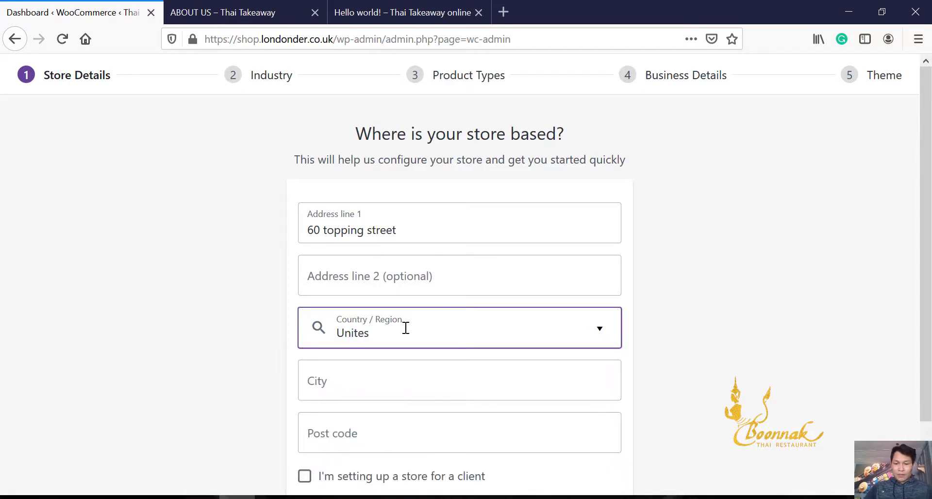
{"action": "key", "text": "BackSpace"}
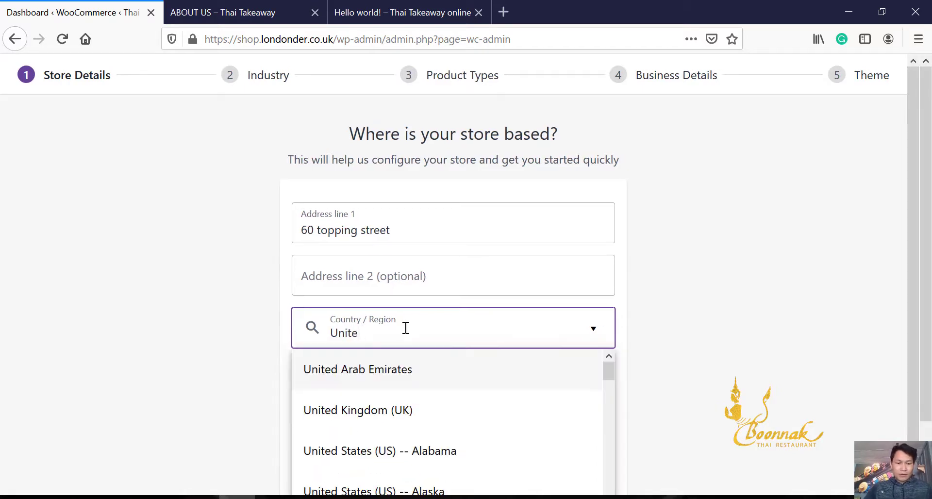
{"action": "type", "text": "d"}
{"action": "left_click", "coordinate": [395, 420]}
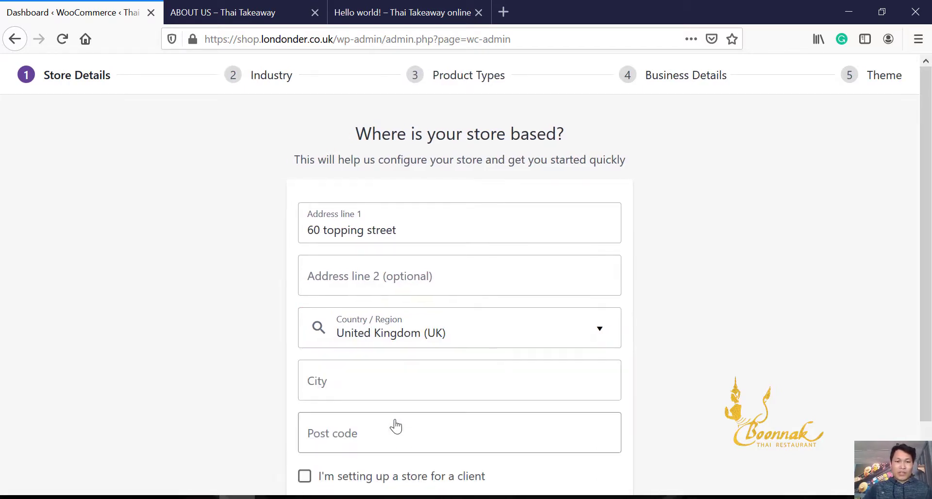
- Fill in the city and post code of the store's address
{"action": "scroll", "coordinate": [155, 409], "scroll_direction": "down", "scroll_amount": 1}
{"action": "left_click", "coordinate": [381, 366]}
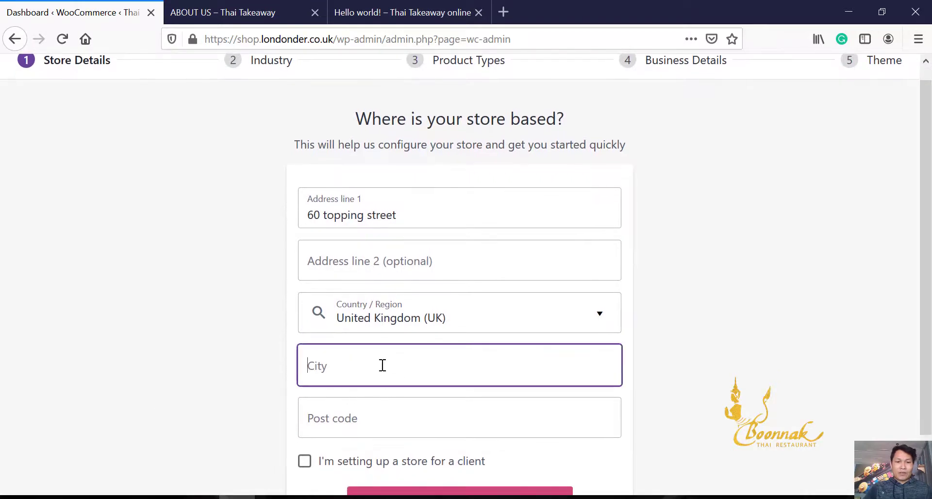
{"action": "type", "text": "Bla"}
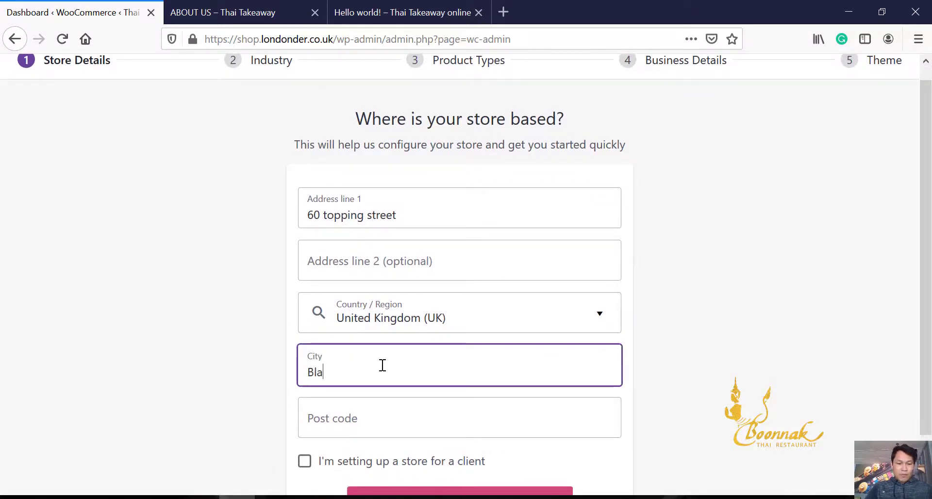
{"action": "type", "text": "ckpool"}
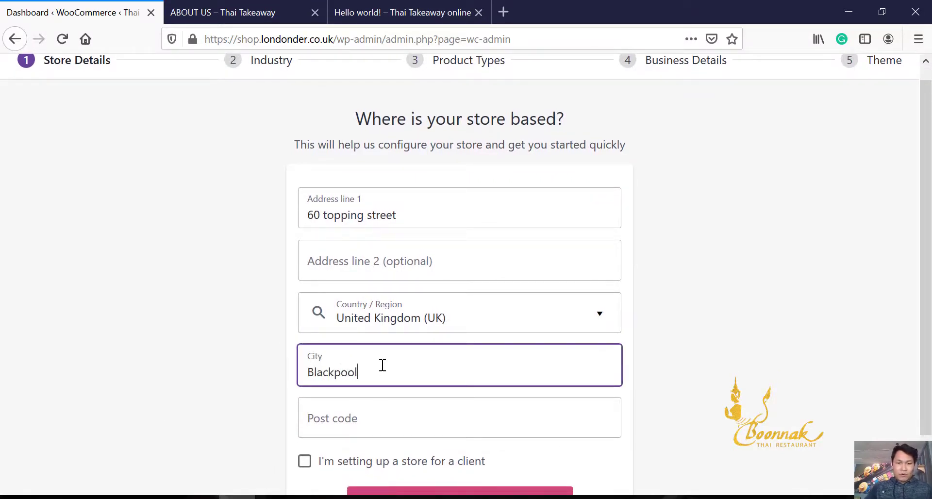
{"action": "left_click", "coordinate": [368, 409]}
{"action": "type", "text": "F"}
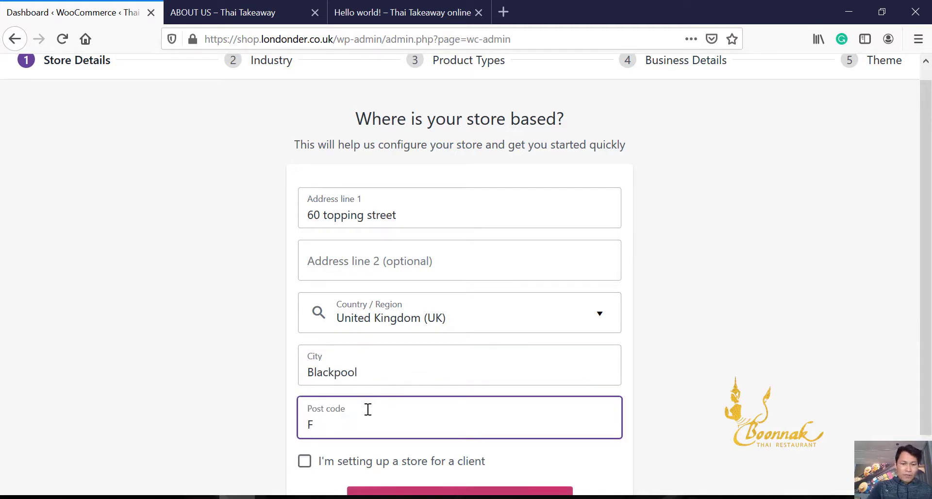
{"action": "type", "text": "Y1 "}
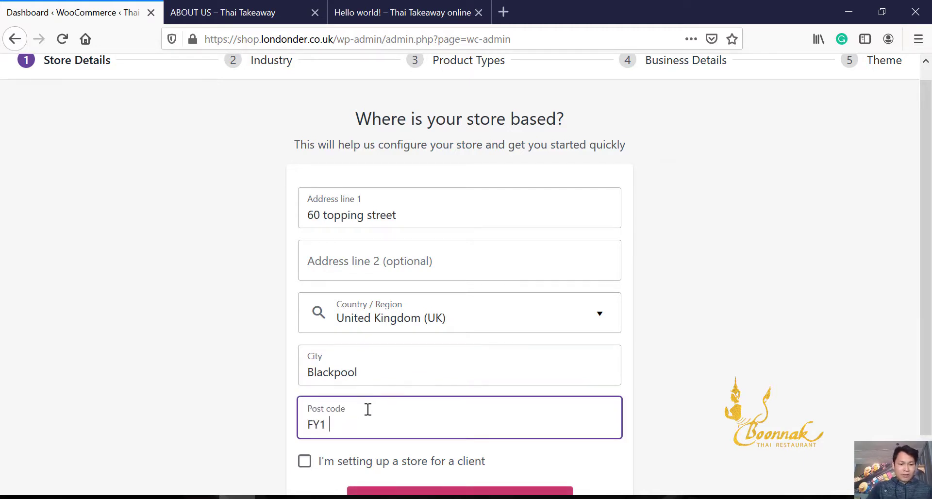
{"action": "type", "text": "3AQ"}
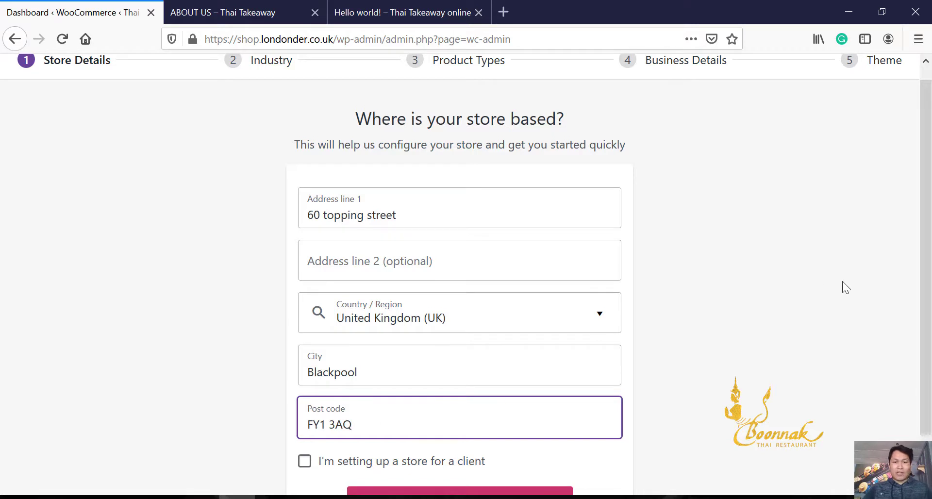
- Mark the store as being set up for a client and submit the store details without opting in to usage tracking
{"action": "scroll", "coordinate": [843, 282], "scroll_direction": "down", "scroll_amount": 2}
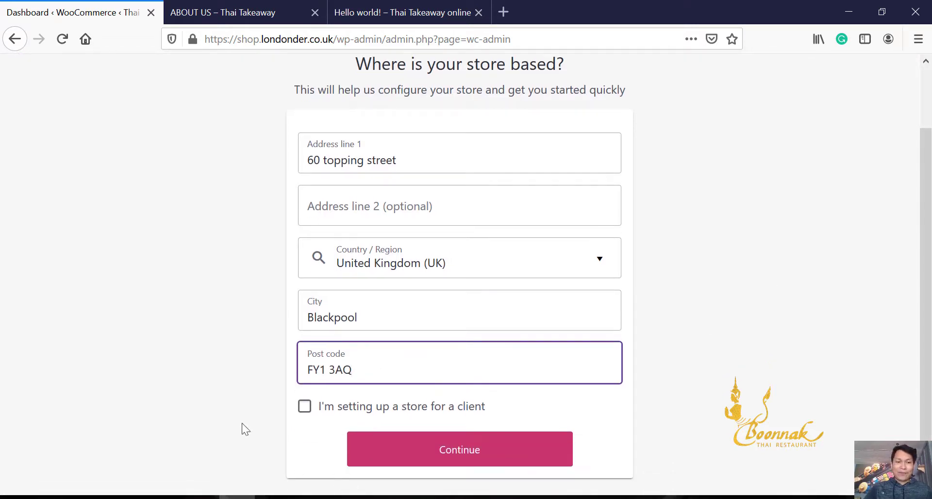
{"action": "left_click", "coordinate": [304, 411]}
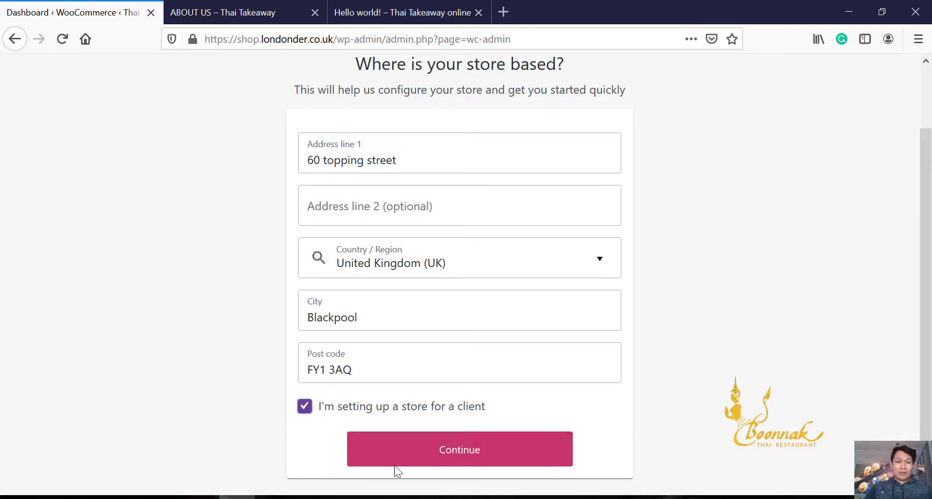
{"action": "left_click", "coordinate": [441, 443]}
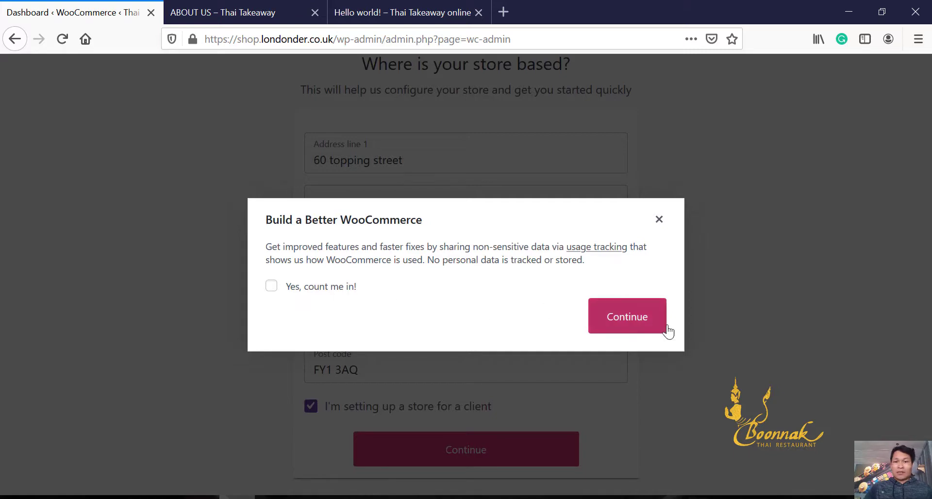
{"action": "left_click", "coordinate": [629, 328]}
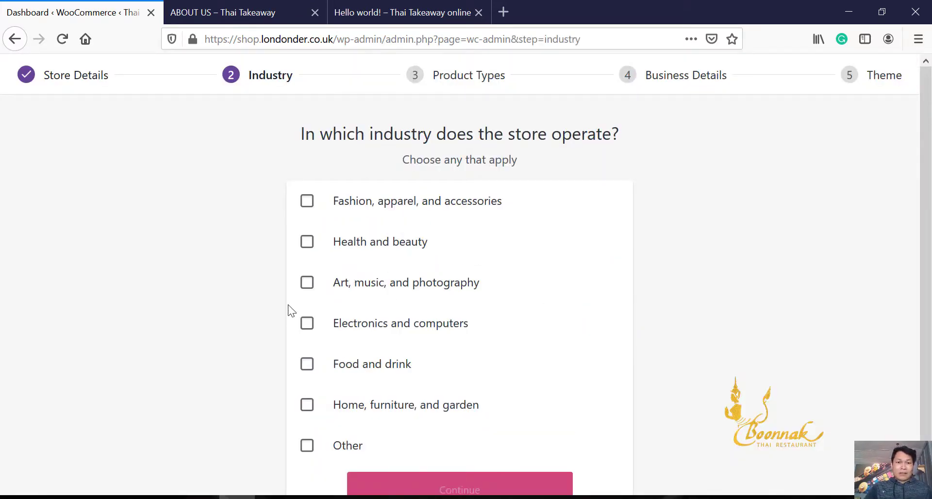
- Choose Food and drink as the store's industry and continue to the product types
{"action": "left_click", "coordinate": [307, 364]}
{"action": "scroll", "coordinate": [610, 354], "scroll_direction": "down", "scroll_amount": 1}
{"action": "scroll", "coordinate": [612, 356], "scroll_direction": "down", "scroll_amount": 1}
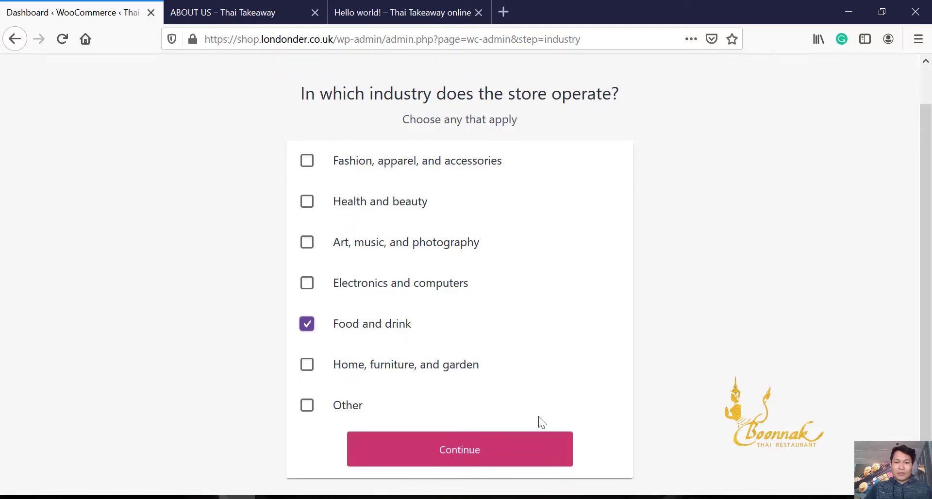
{"action": "left_click", "coordinate": [448, 455]}
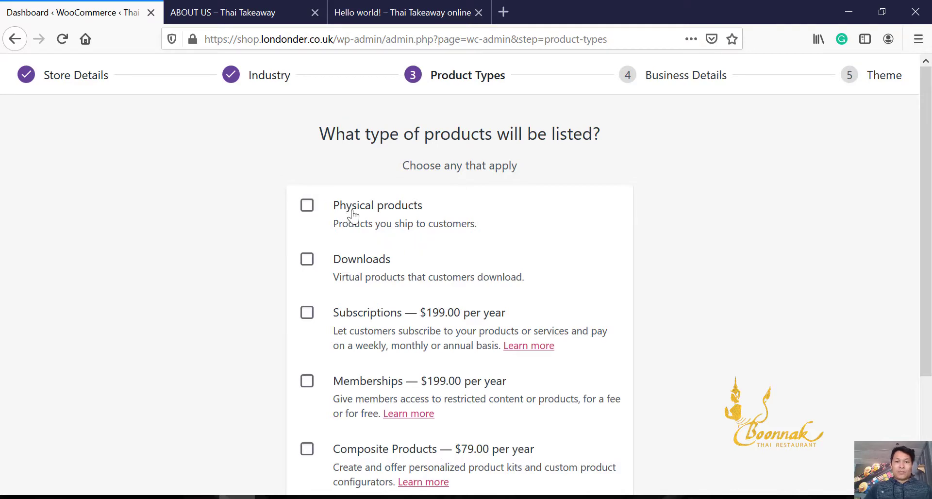
- Select Physical products as the type of products listed and continue to the business details
{"action": "scroll", "coordinate": [567, 277], "scroll_direction": "down", "scroll_amount": 3}
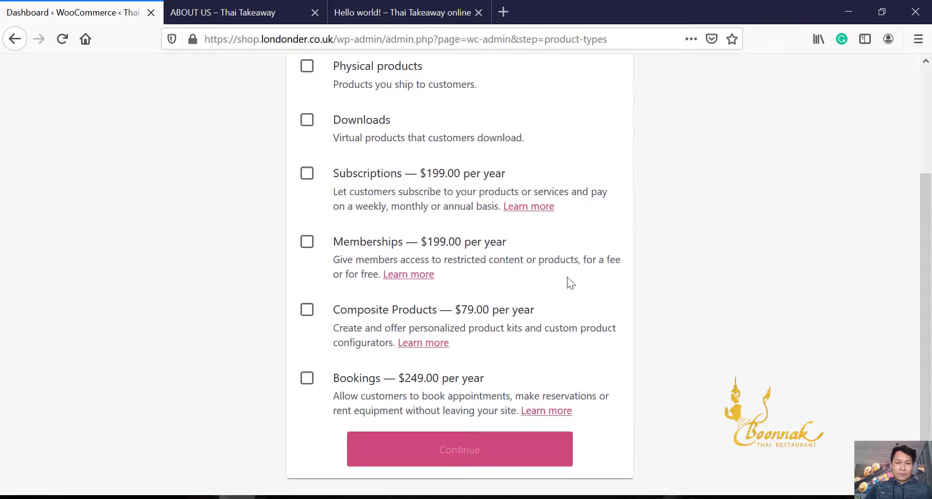
{"action": "scroll", "coordinate": [567, 277], "scroll_direction": "up", "scroll_amount": 3}
{"action": "left_click", "coordinate": [313, 206]}
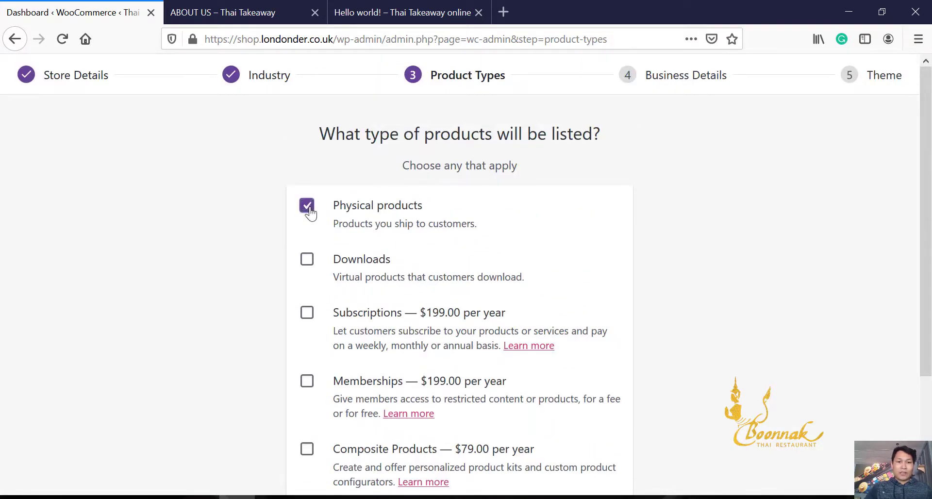
{"action": "scroll", "coordinate": [220, 263], "scroll_direction": "down", "scroll_amount": 3}
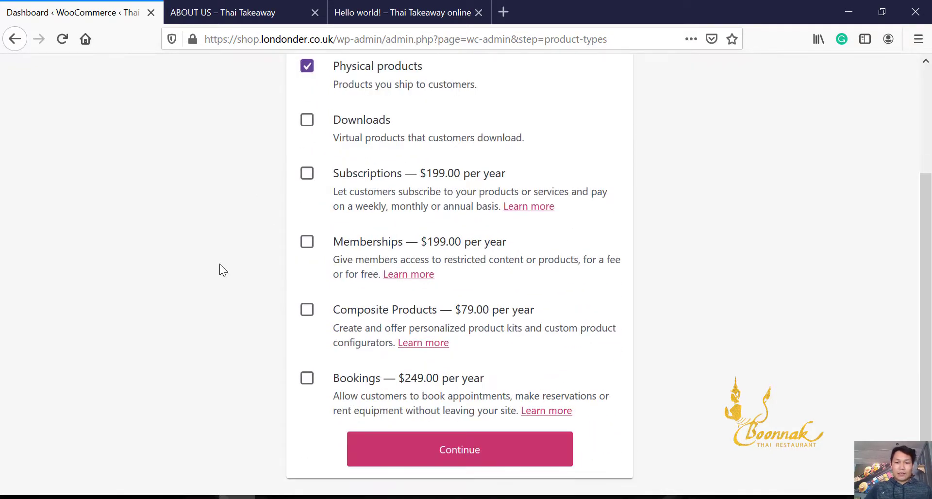
{"action": "left_click", "coordinate": [456, 447]}
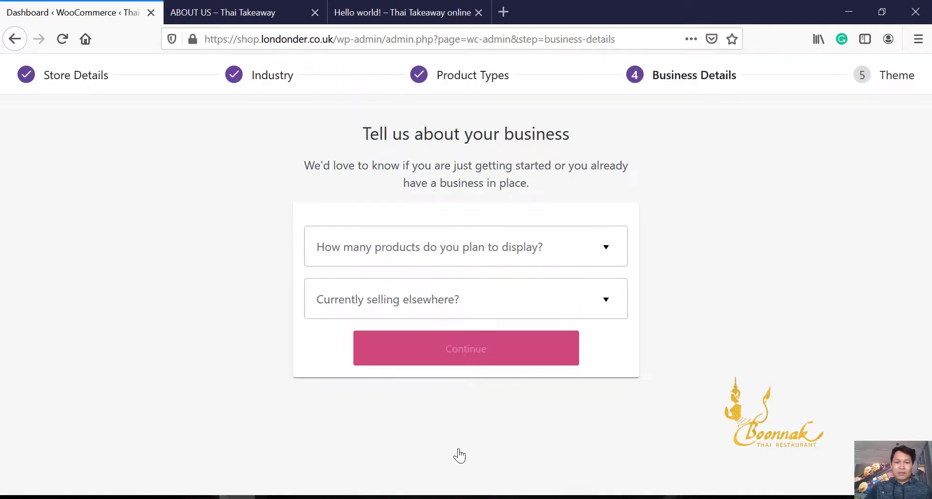
- Set the planned number of products to 101 - 1,000 and answer No to currently selling elsewhere
{"action": "left_click", "coordinate": [582, 246]}
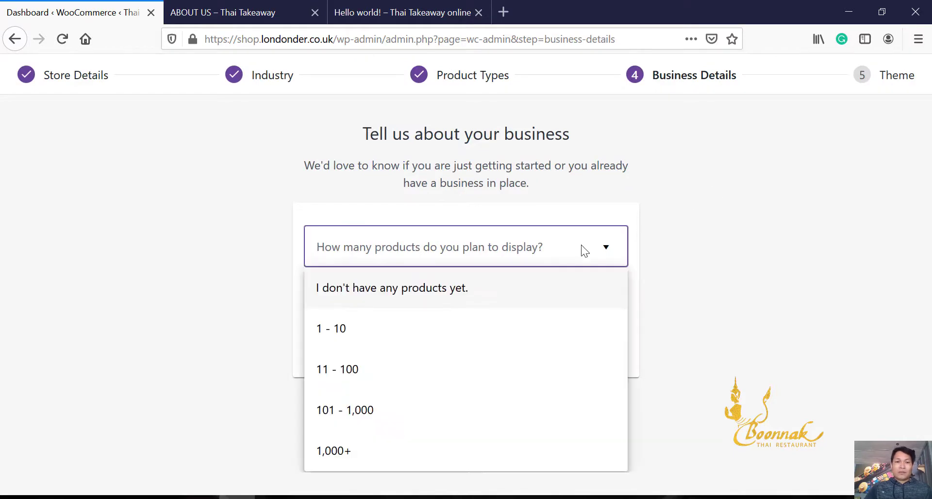
{"action": "left_click", "coordinate": [327, 412]}
{"action": "left_click", "coordinate": [571, 311]}
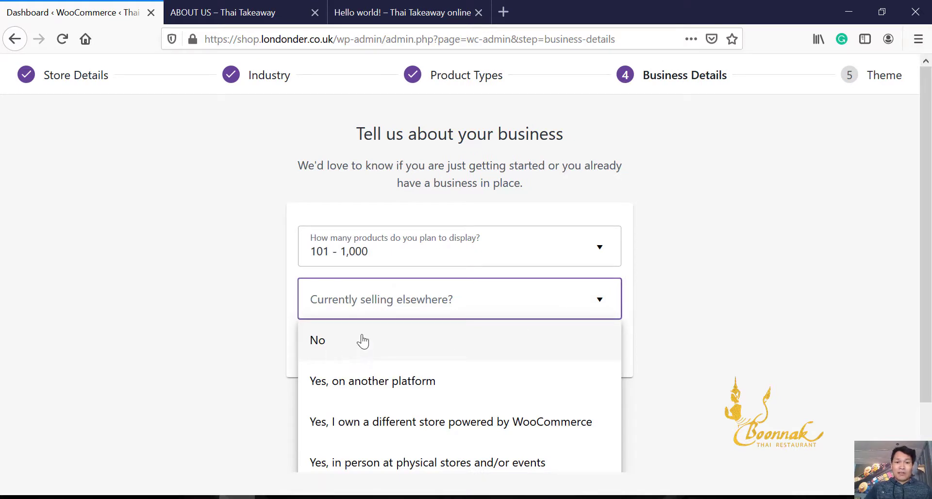
{"action": "left_click", "coordinate": [318, 341]}
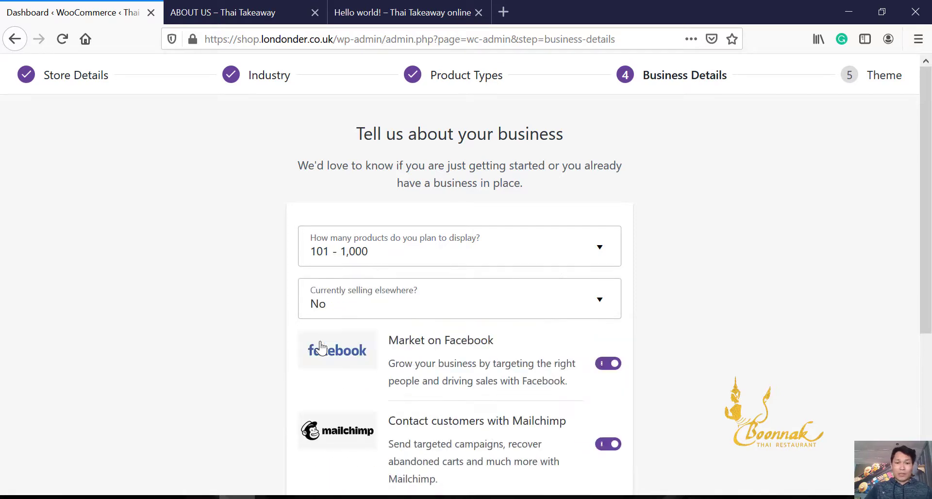
- Turn off the Facebook, Mailchimp and Google Ads extensions and continue to the theme choice
{"action": "scroll", "coordinate": [783, 294], "scroll_direction": "down", "scroll_amount": 2}
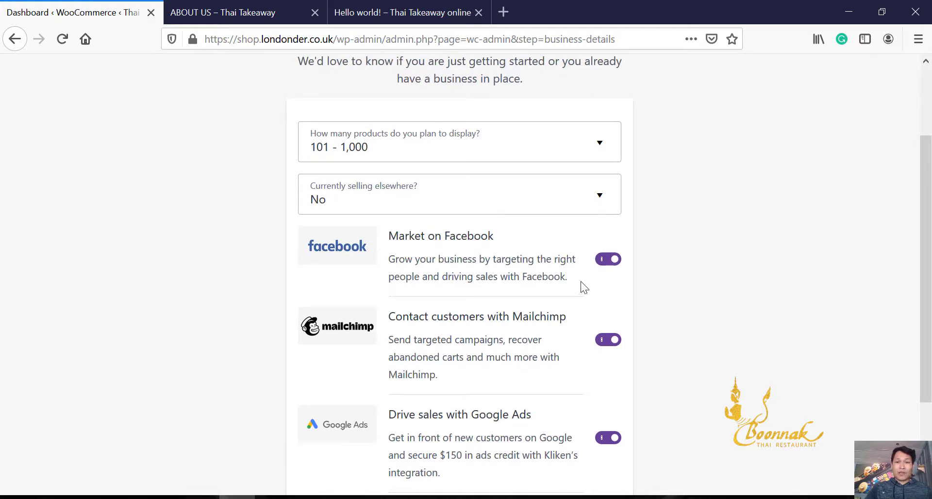
{"action": "left_click", "coordinate": [606, 261]}
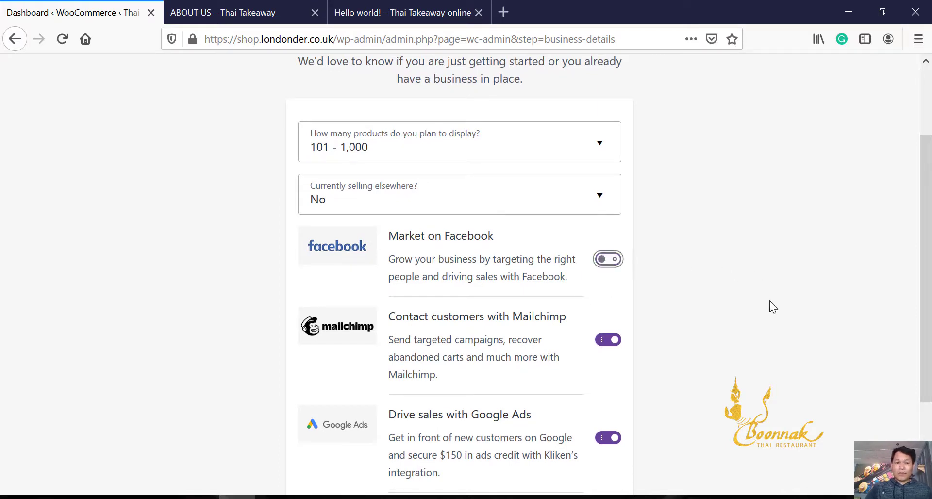
{"action": "scroll", "coordinate": [772, 305], "scroll_direction": "down", "scroll_amount": 1}
{"action": "scroll", "coordinate": [770, 301], "scroll_direction": "down", "scroll_amount": 3}
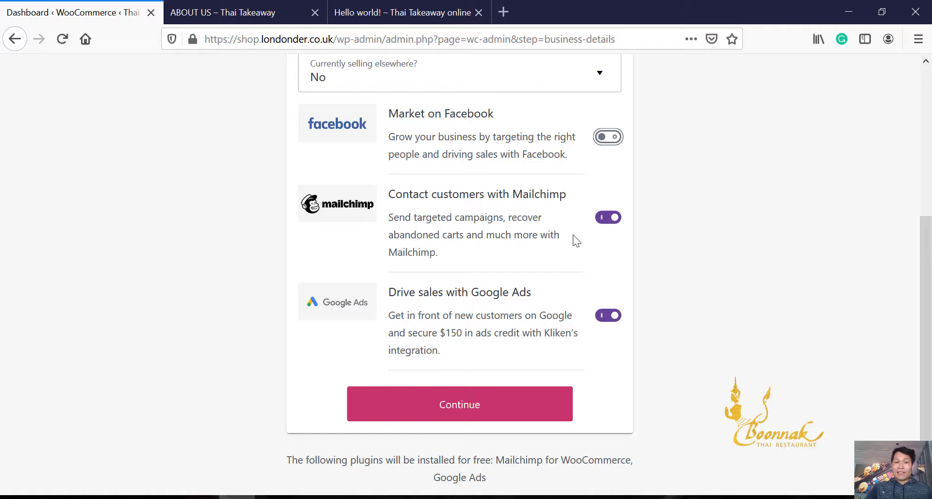
{"action": "left_click", "coordinate": [608, 217]}
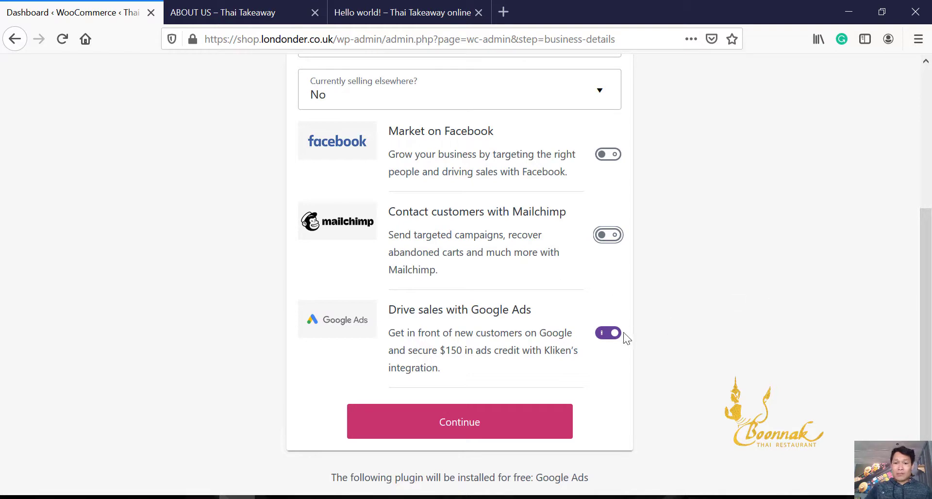
{"action": "left_click", "coordinate": [611, 335]}
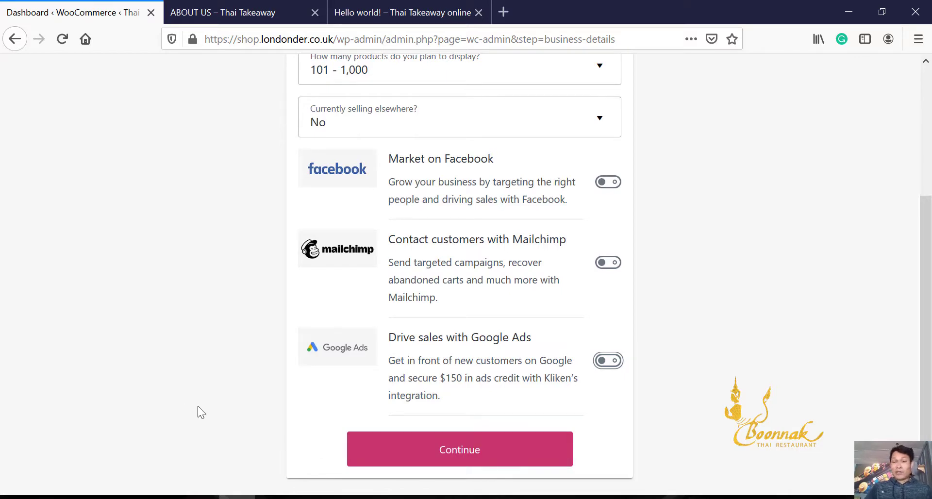
{"action": "left_click", "coordinate": [467, 454]}
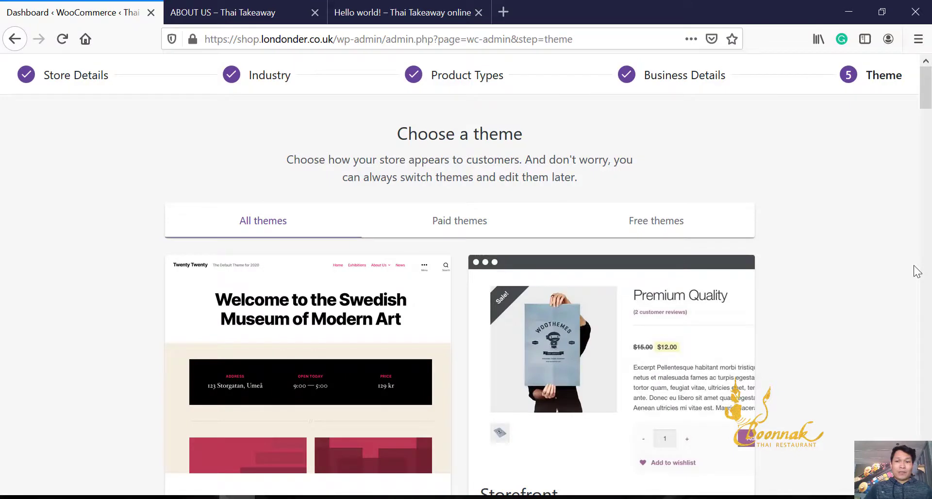
- Look through the themes offered for the store, comparing the active Twenty Twenty theme with Storefront and the others
{"action": "scroll", "coordinate": [917, 271], "scroll_direction": "down", "scroll_amount": 3}
{"action": "scroll", "coordinate": [917, 271], "scroll_direction": "down", "scroll_amount": 1}
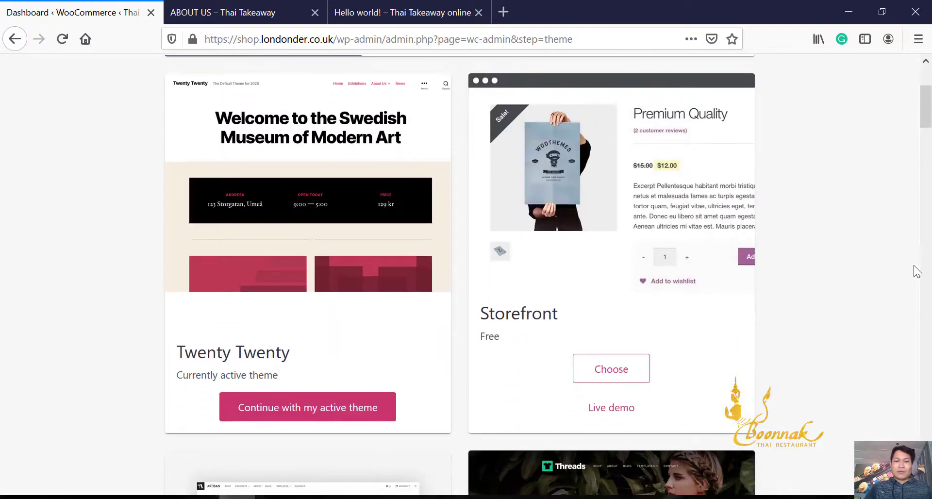
{"action": "scroll", "coordinate": [916, 271], "scroll_direction": "down", "scroll_amount": 1}
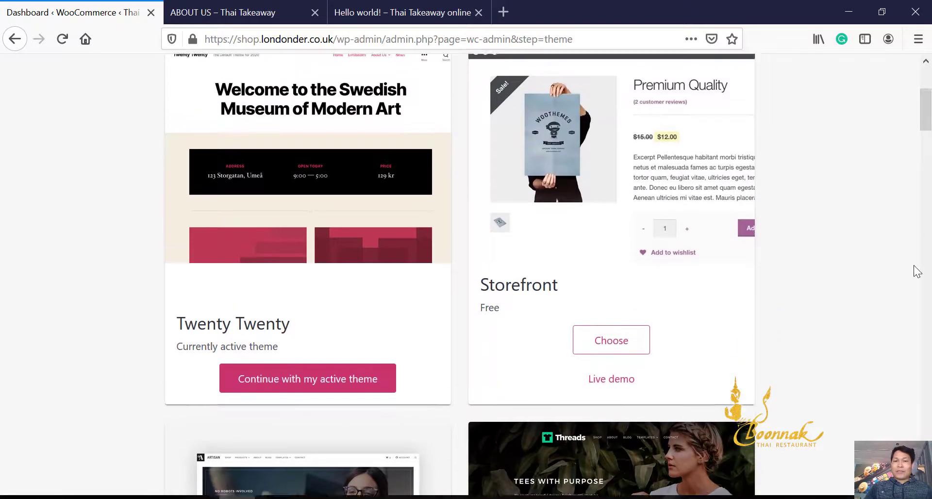
{"action": "scroll", "coordinate": [916, 271], "scroll_direction": "up", "scroll_amount": 3}
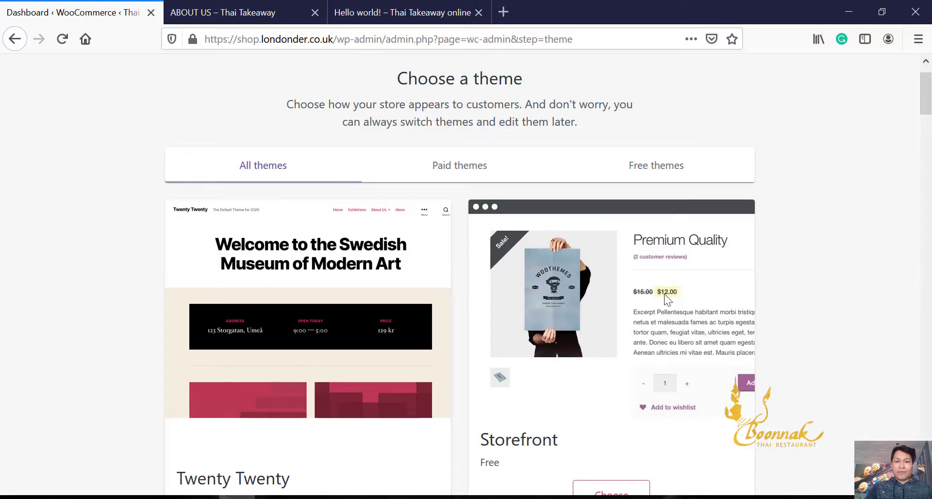
{"action": "scroll", "coordinate": [878, 326], "scroll_direction": "down", "scroll_amount": 2}
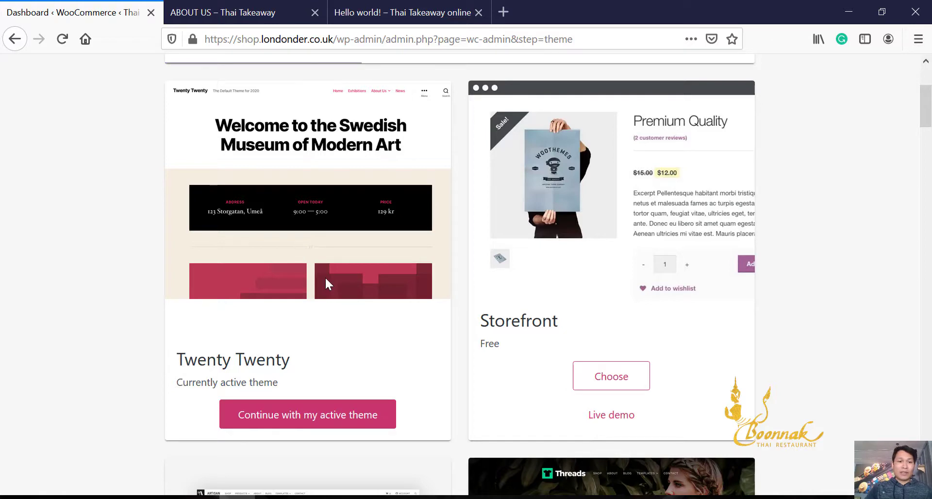
{"action": "scroll", "coordinate": [325, 275], "scroll_direction": "down", "scroll_amount": 4}
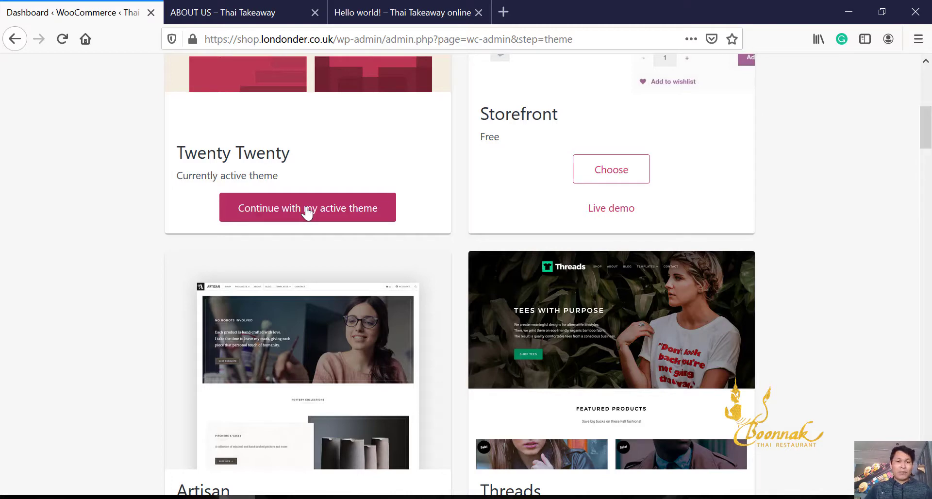
- Search the web for "enfold theme" in a new tab and open the ThemeForest page for the Enfold theme
{"action": "left_click", "coordinate": [503, 12]}
{"action": "type", "text": "en"}
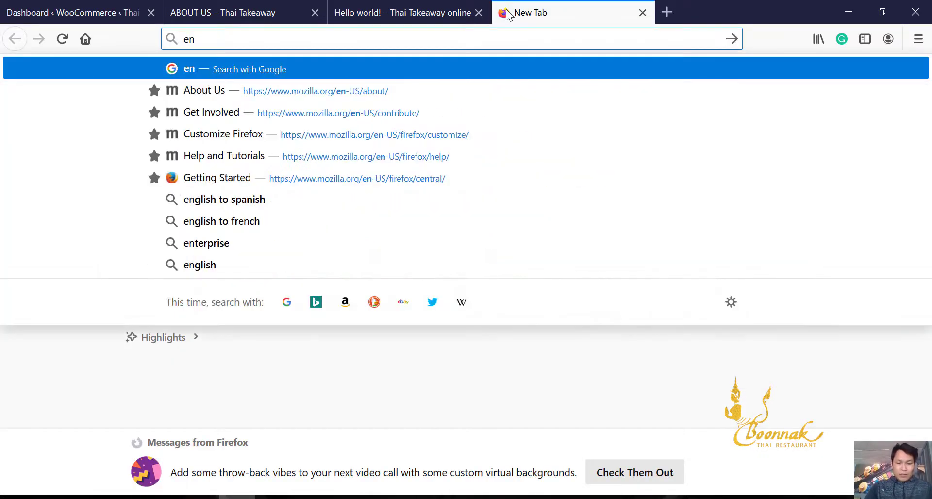
{"action": "type", "text": "fold"}
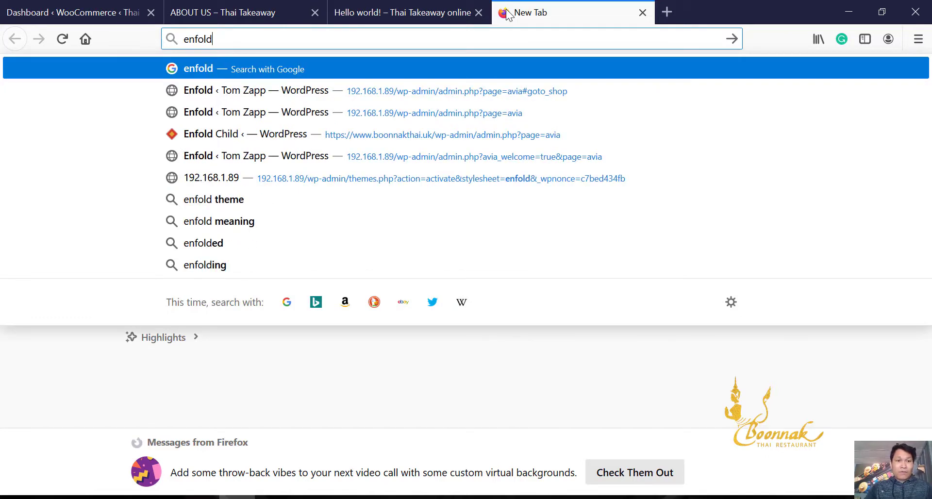
{"action": "type", "text": " theme"}
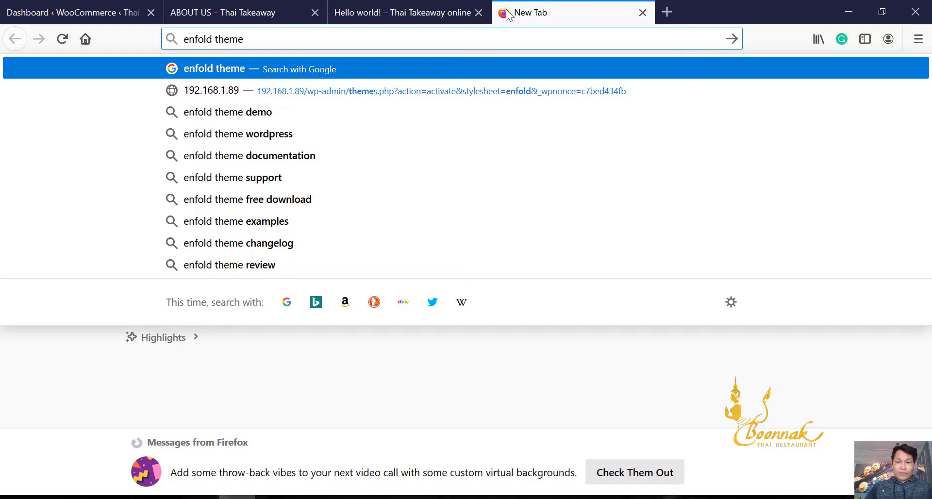
{"action": "key", "text": "Return"}
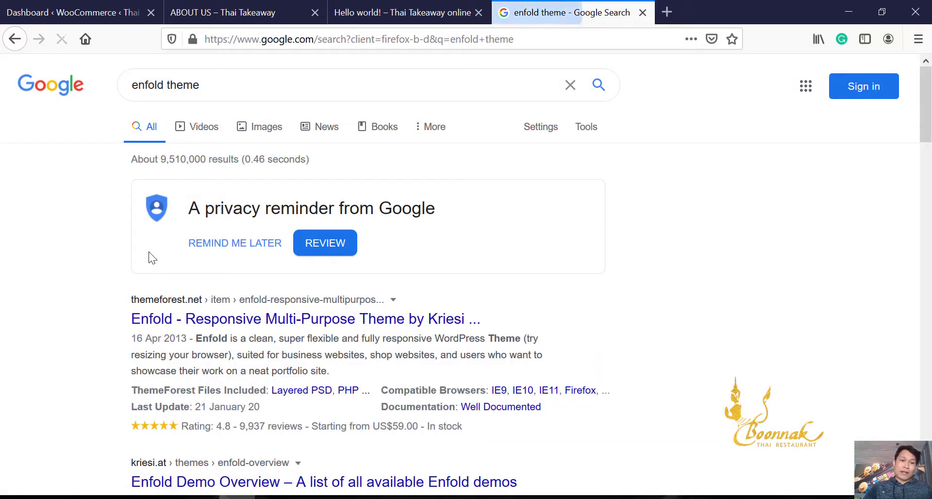
{"action": "left_click", "coordinate": [162, 316]}
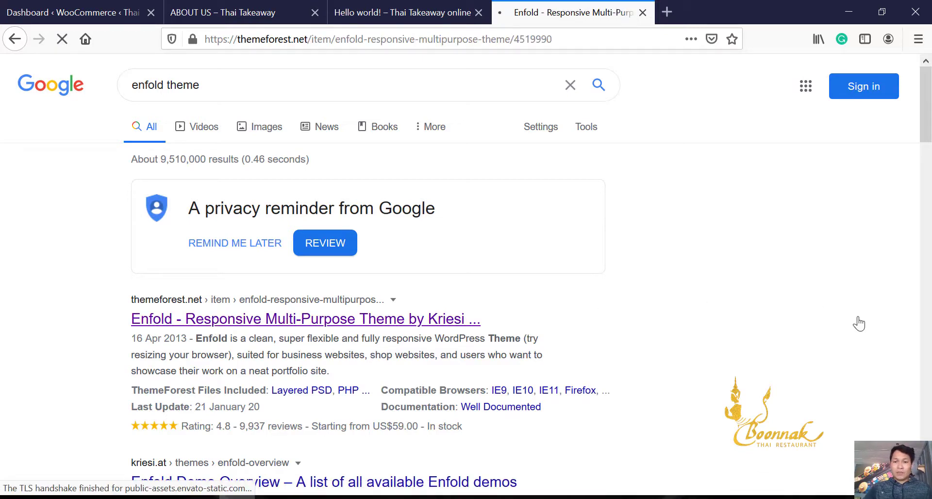
- Accept the cookie notice and examine the Enfold theme's item page, including its price, licence terms and description
{"action": "scroll", "coordinate": [751, 392], "scroll_direction": "down", "scroll_amount": 3}
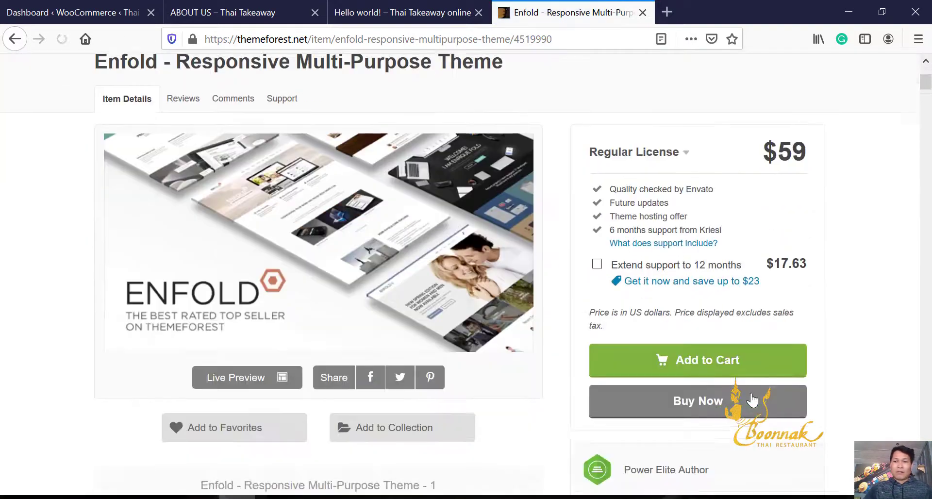
{"action": "scroll", "coordinate": [922, 280], "scroll_direction": "down", "scroll_amount": 4}
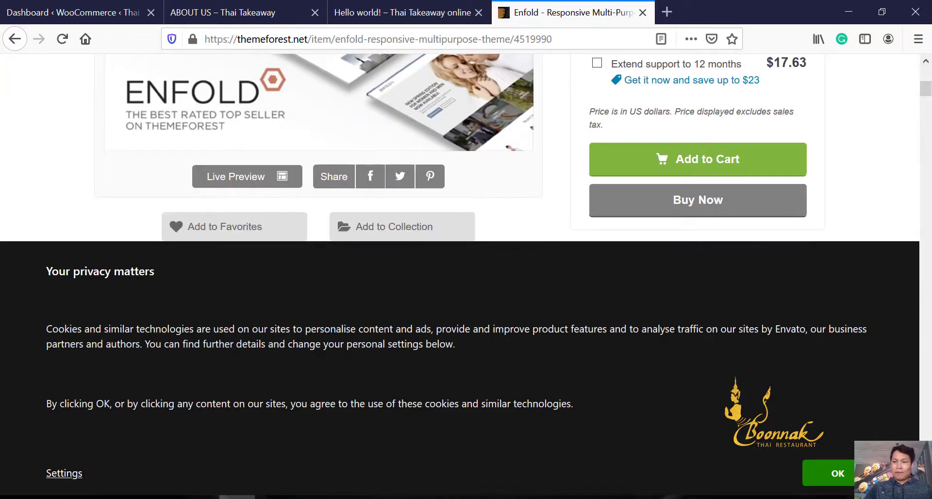
{"action": "left_click", "coordinate": [847, 473]}
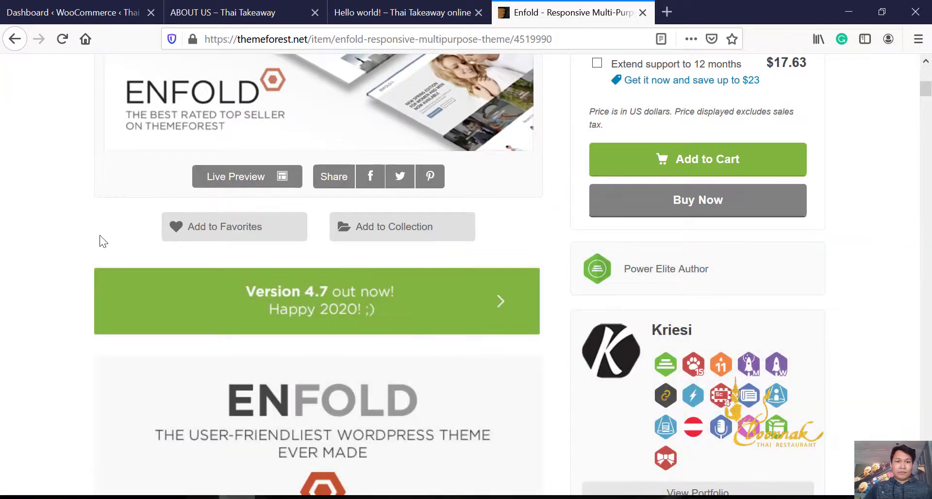
{"action": "scroll", "coordinate": [100, 235], "scroll_direction": "down", "scroll_amount": 3}
{"action": "scroll", "coordinate": [100, 235], "scroll_direction": "up", "scroll_amount": 4}
{"action": "scroll", "coordinate": [97, 243], "scroll_direction": "down", "scroll_amount": 3}
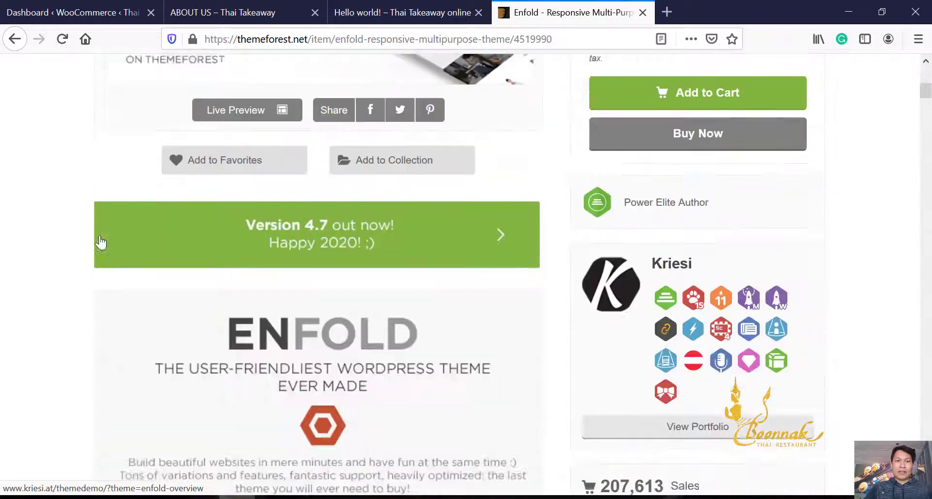
{"action": "scroll", "coordinate": [98, 243], "scroll_direction": "up", "scroll_amount": 4}
- Return to the store setup wizard, continue with the active Twenty Twenty theme, and decline Jetpack and WooCommerce Services
{"action": "left_click", "coordinate": [77, 8]}
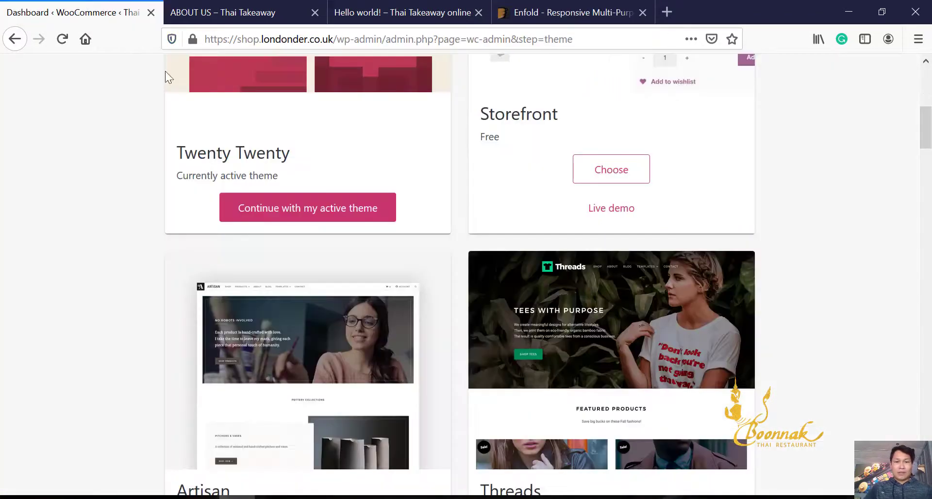
{"action": "left_click", "coordinate": [295, 211]}
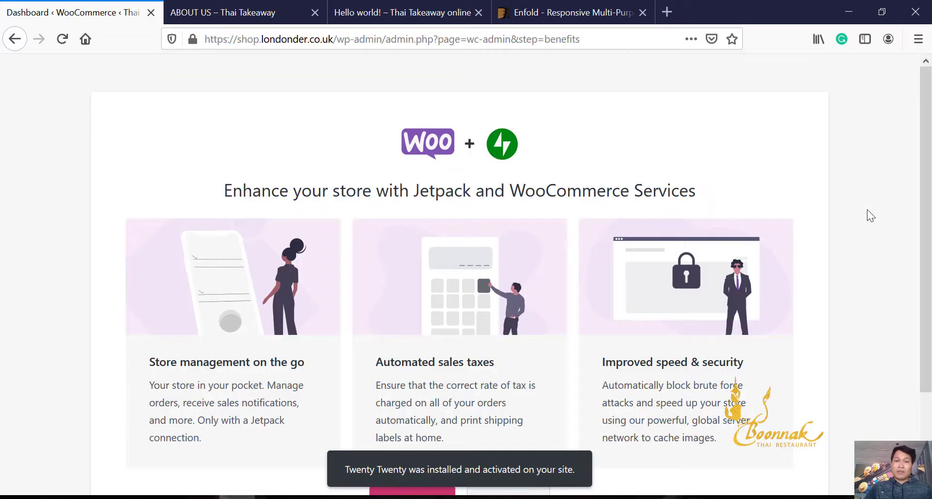
{"action": "scroll", "coordinate": [868, 215], "scroll_direction": "down", "scroll_amount": 2}
{"action": "scroll", "coordinate": [867, 210], "scroll_direction": "down", "scroll_amount": 1}
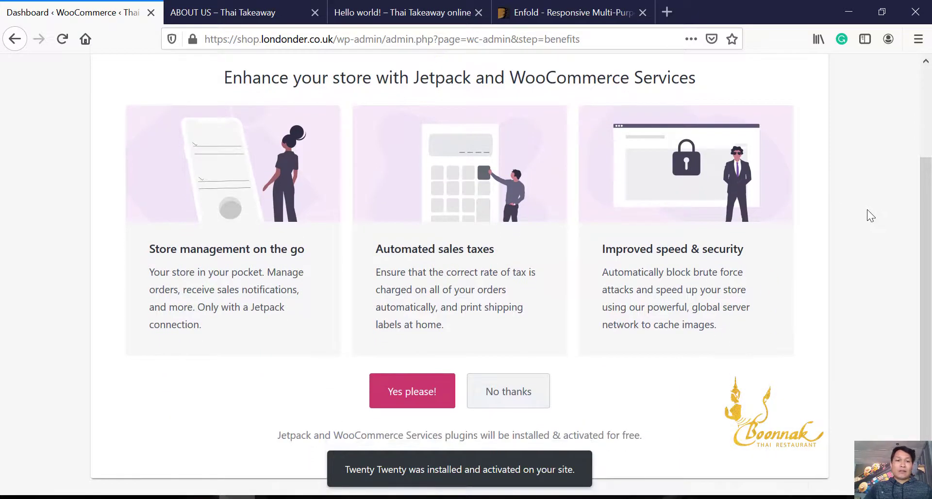
{"action": "scroll", "coordinate": [867, 215], "scroll_direction": "up", "scroll_amount": 3}
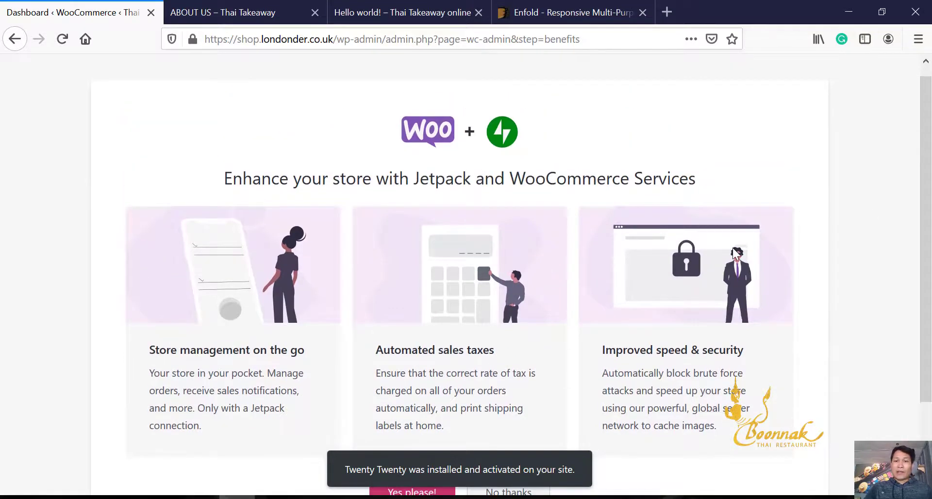
{"action": "scroll", "coordinate": [736, 252], "scroll_direction": "down", "scroll_amount": 3}
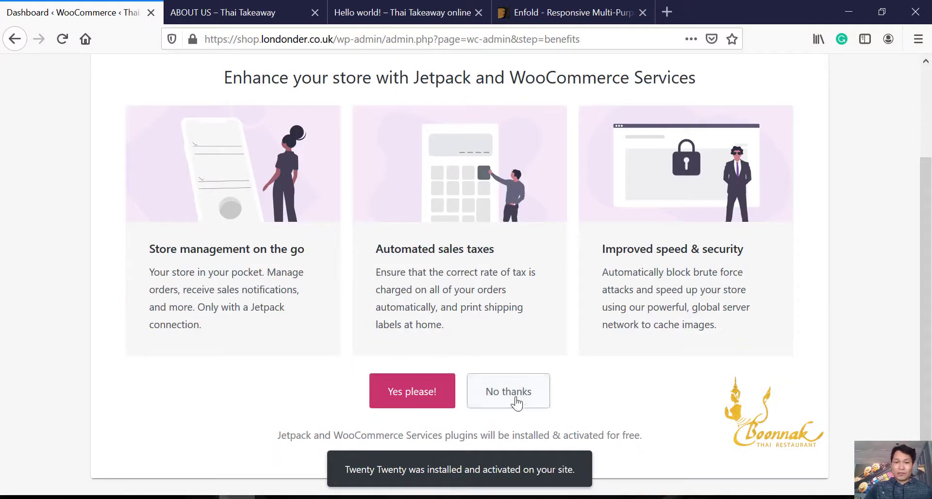
{"action": "left_click", "coordinate": [516, 402]}
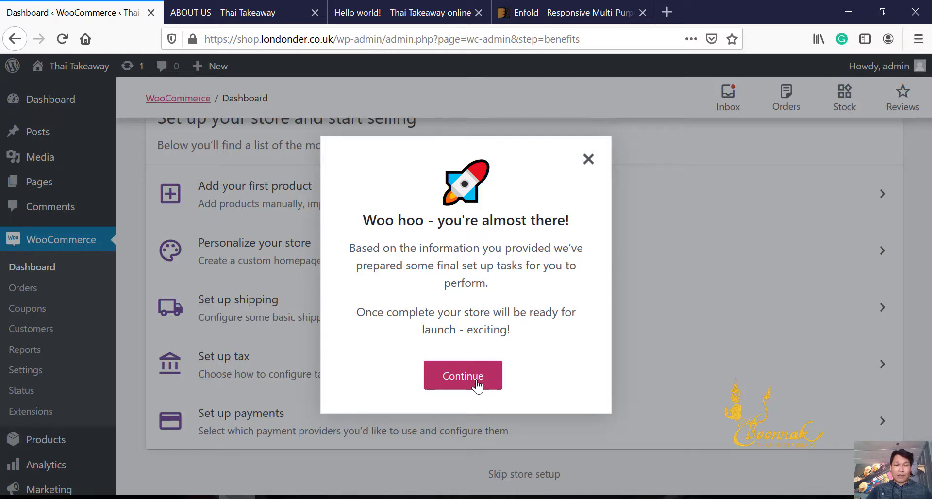
- Dismiss the setup completion message and review the store location form and remaining stages of the shipping setup task
{"action": "left_click", "coordinate": [462, 376]}
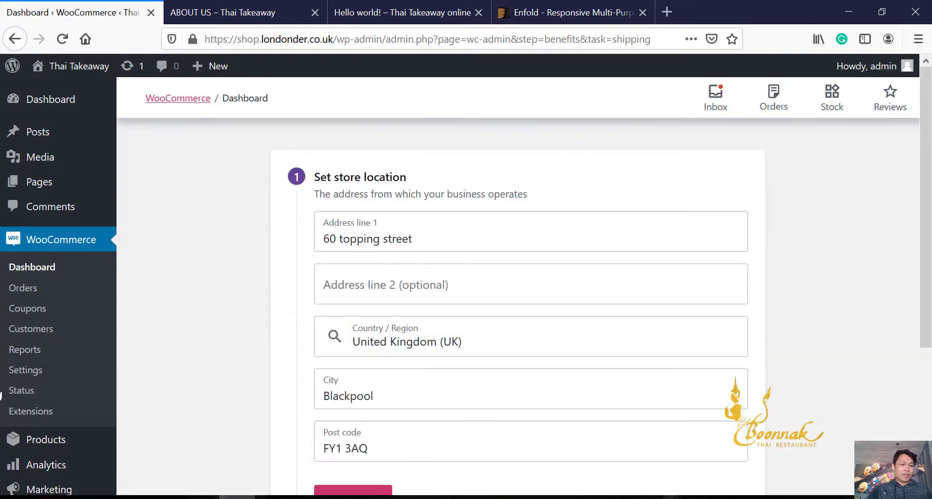
{"action": "scroll", "coordinate": [180, 442], "scroll_direction": "down", "scroll_amount": 4}
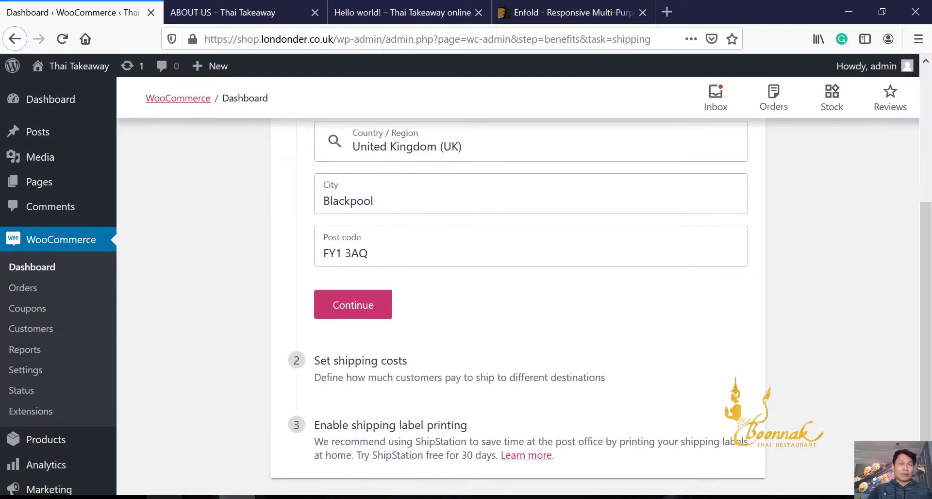
{"action": "mouse_move", "coordinate": [164, 497]}
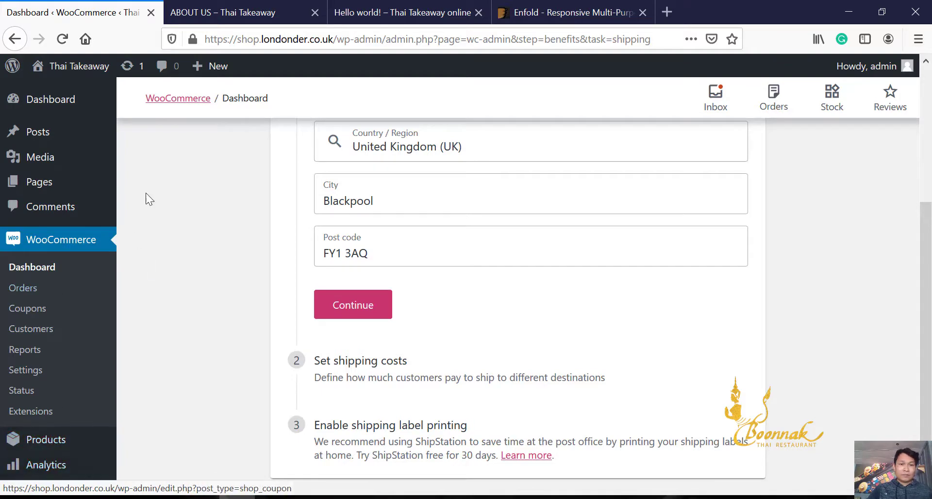
{"action": "scroll", "coordinate": [145, 193], "scroll_direction": "up", "scroll_amount": 1}
{"action": "scroll", "coordinate": [77, 181], "scroll_direction": "up", "scroll_amount": 1}
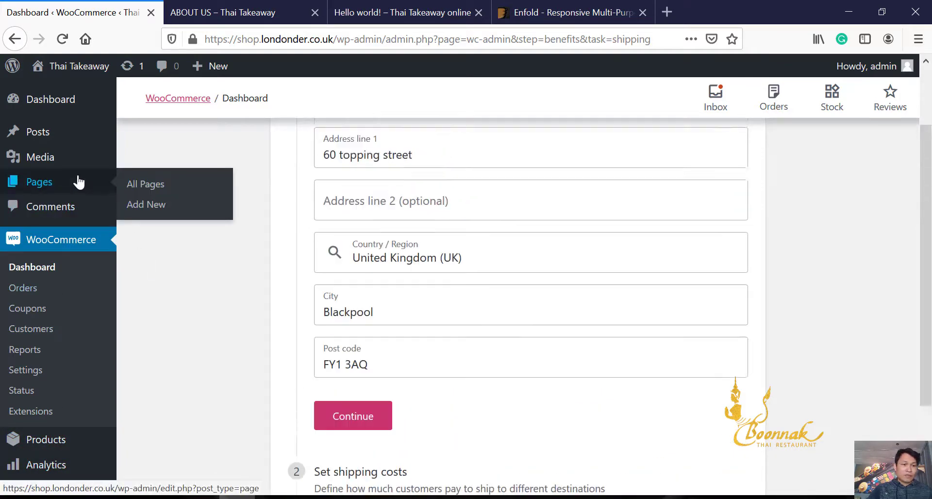
{"action": "scroll", "coordinate": [76, 181], "scroll_direction": "down", "scroll_amount": 2}
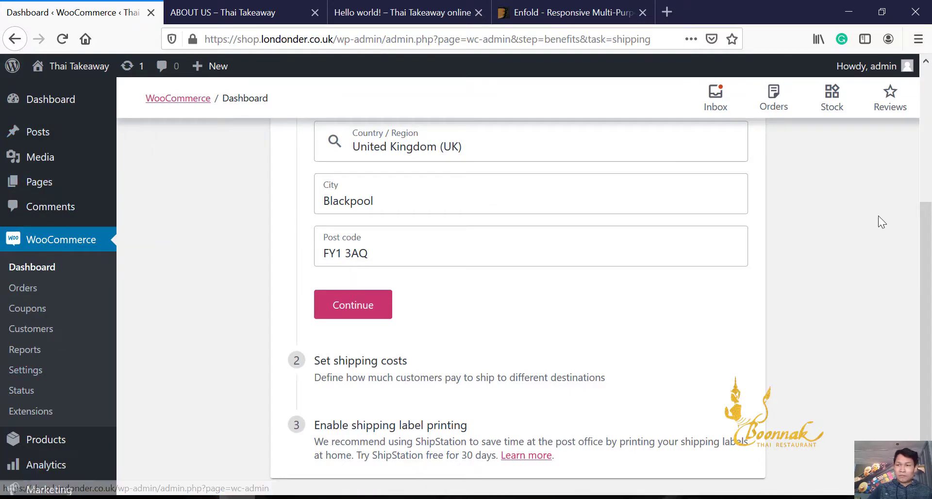
{"action": "scroll", "coordinate": [928, 256], "scroll_direction": "up", "scroll_amount": 4}
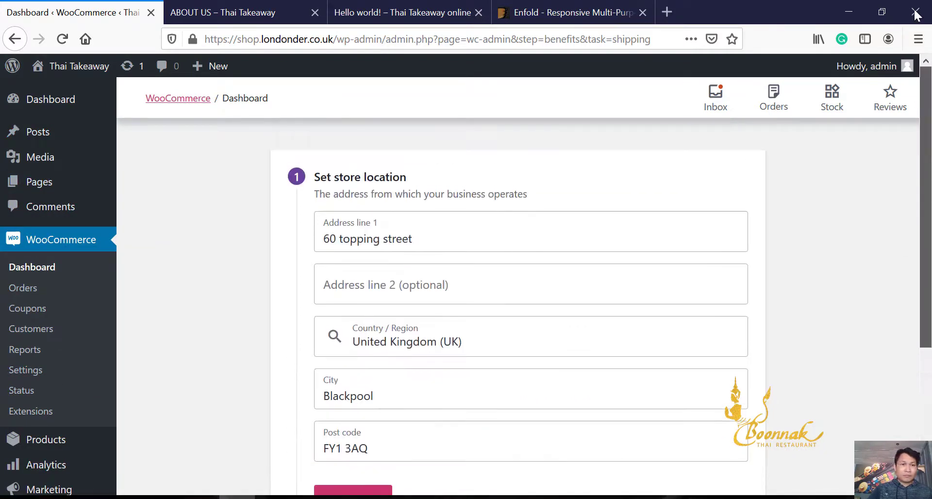
- Search the available plugins for "SEO", install and activate Yoast SEO, and check it in the installed plugins list
{"action": "left_click", "coordinate": [19, 100]}
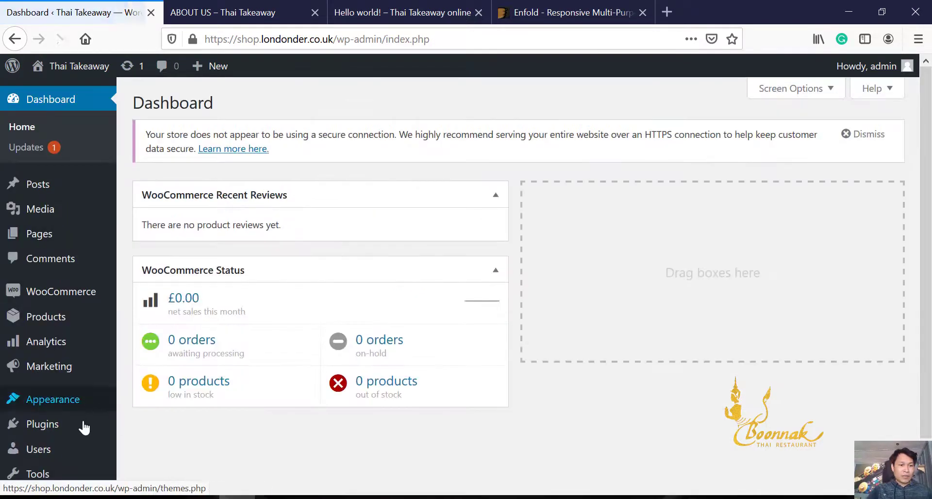
{"action": "mouse_move", "coordinate": [59, 429]}
{"action": "left_click", "coordinate": [157, 438]}
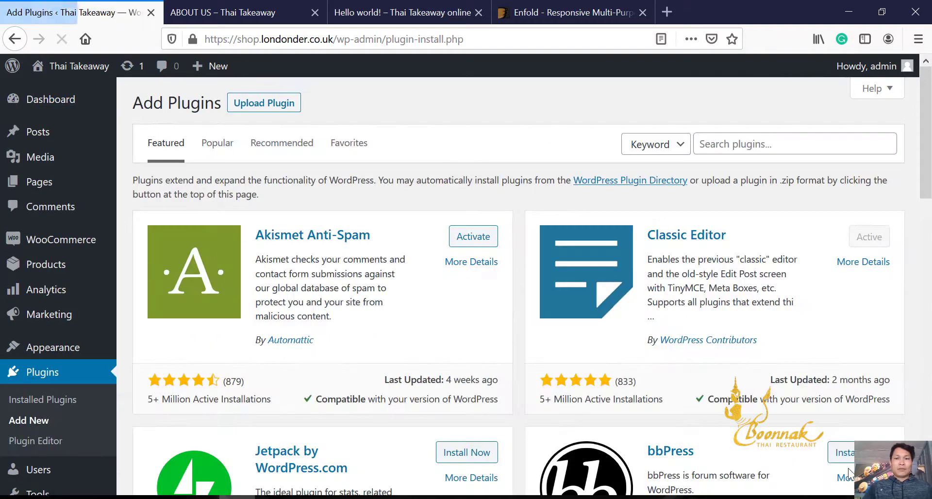
{"action": "left_click", "coordinate": [714, 147]}
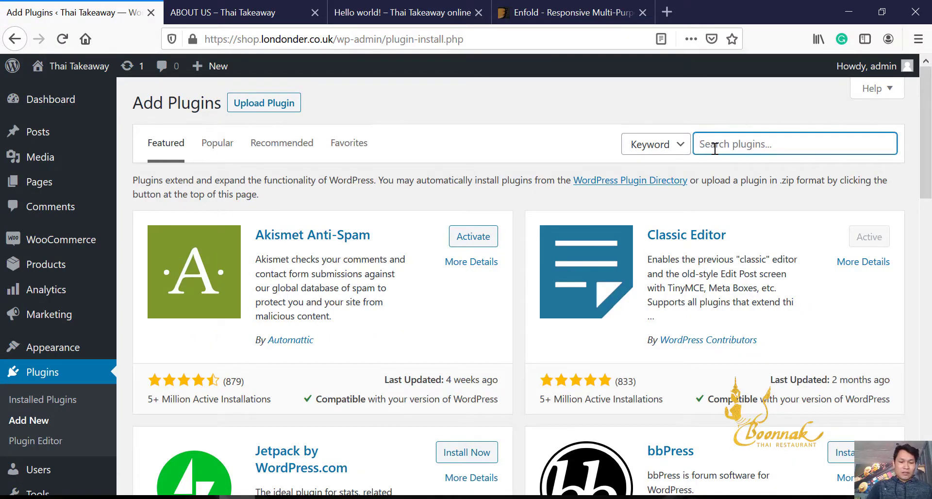
{"action": "type", "text": "SE"}
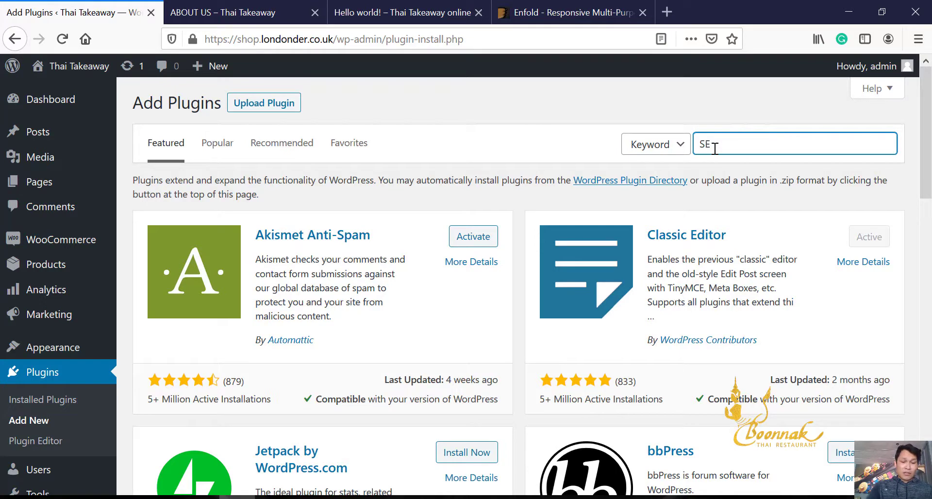
{"action": "type", "text": "O"}
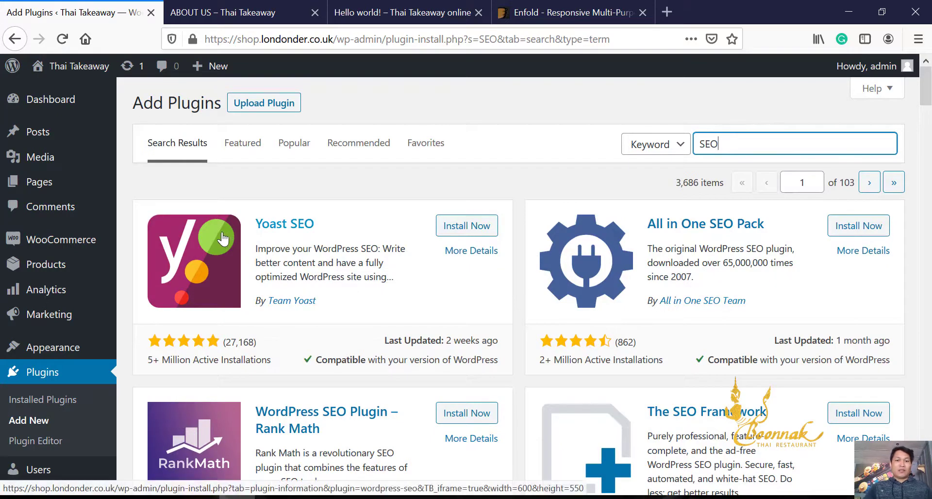
{"action": "left_click", "coordinate": [467, 226]}
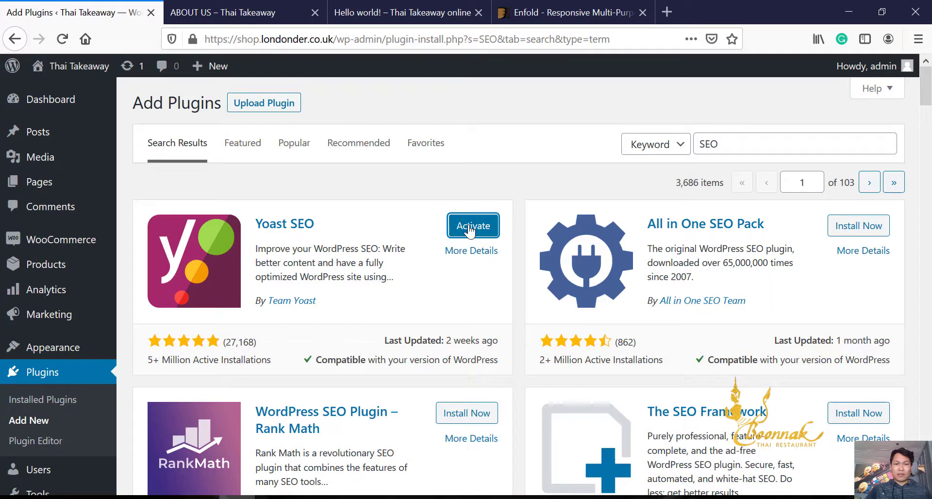
{"action": "left_click", "coordinate": [468, 228]}
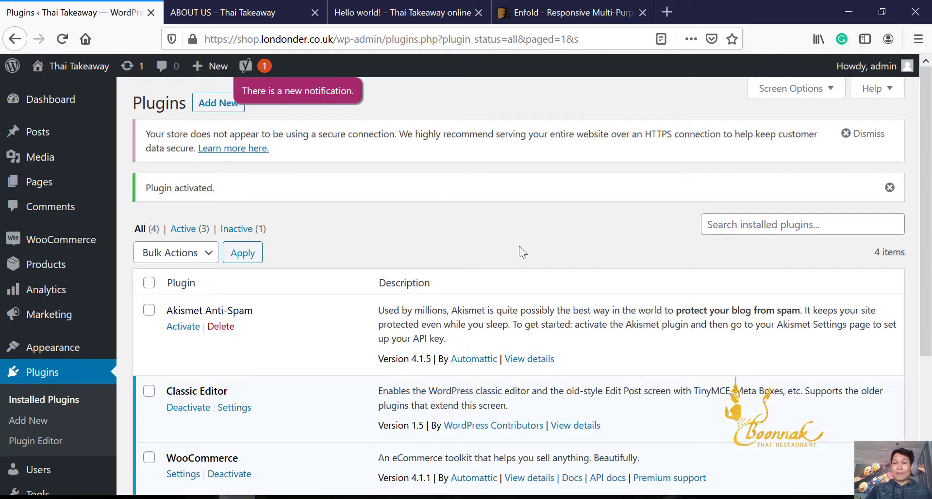
{"action": "scroll", "coordinate": [520, 246], "scroll_direction": "down", "scroll_amount": 3}
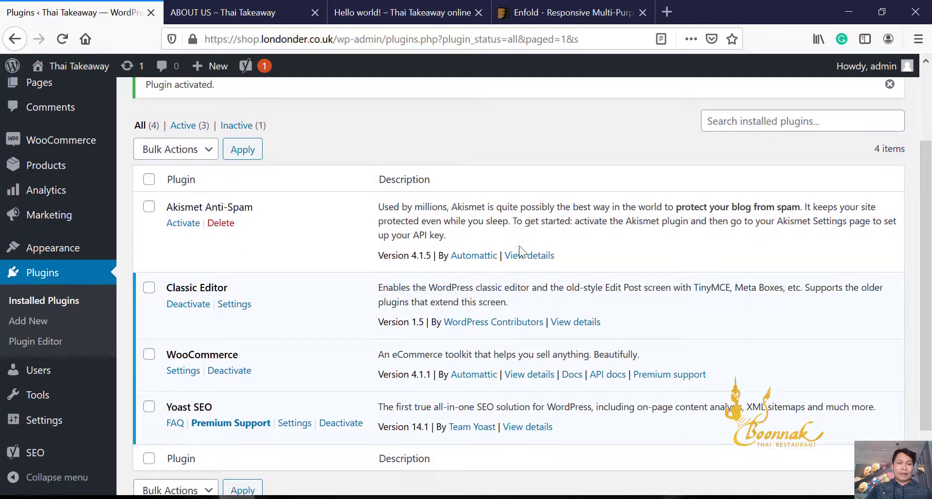
{"action": "scroll", "coordinate": [519, 246], "scroll_direction": "up", "scroll_amount": 3}
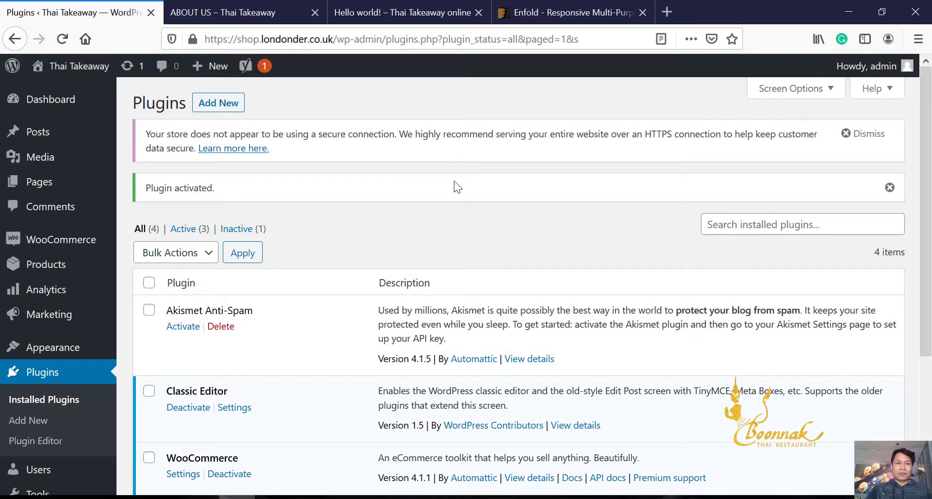
- Search the available plugins for "line notify", dismissing the mail notification that pops up
{"action": "left_click", "coordinate": [229, 108]}
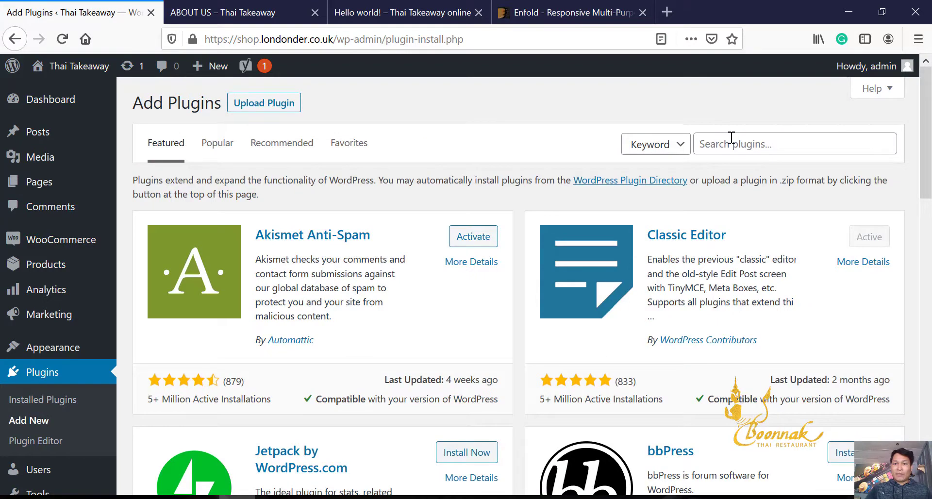
{"action": "left_click", "coordinate": [732, 137]}
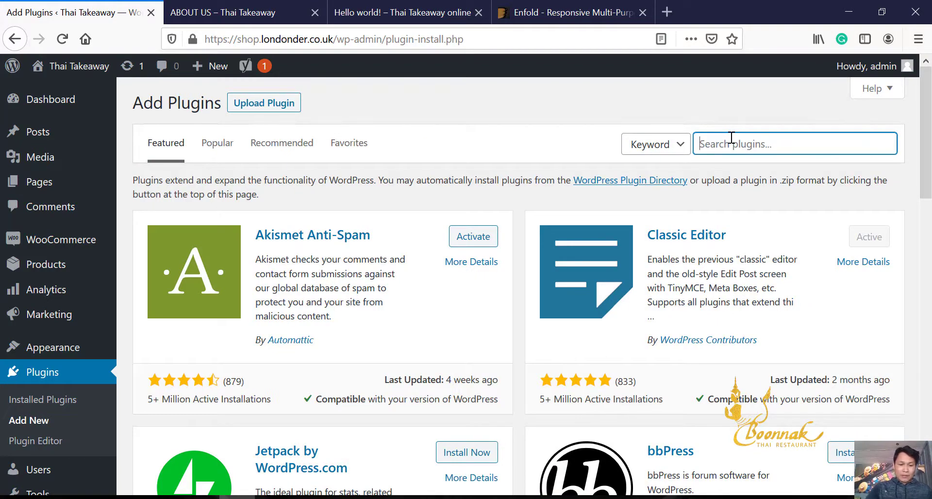
{"action": "type", "text": "line"}
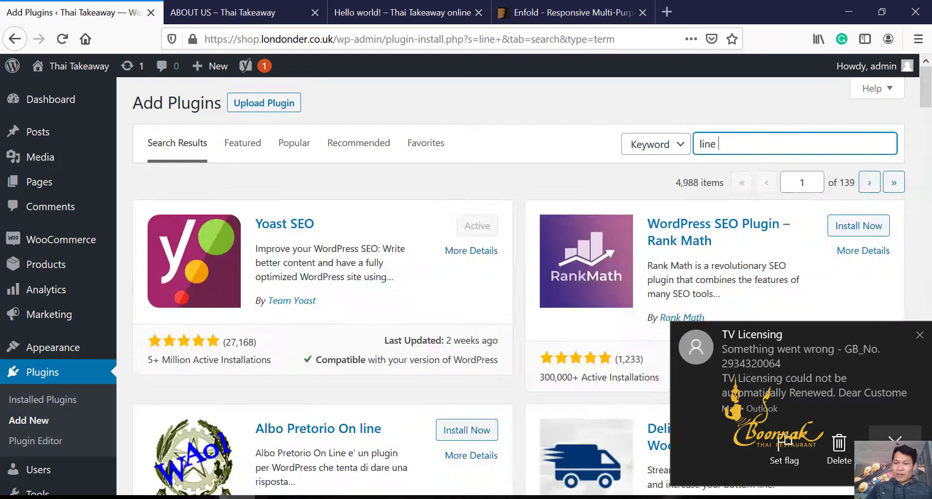
{"action": "left_click", "coordinate": [919, 334]}
{"action": "left_click", "coordinate": [734, 143]}
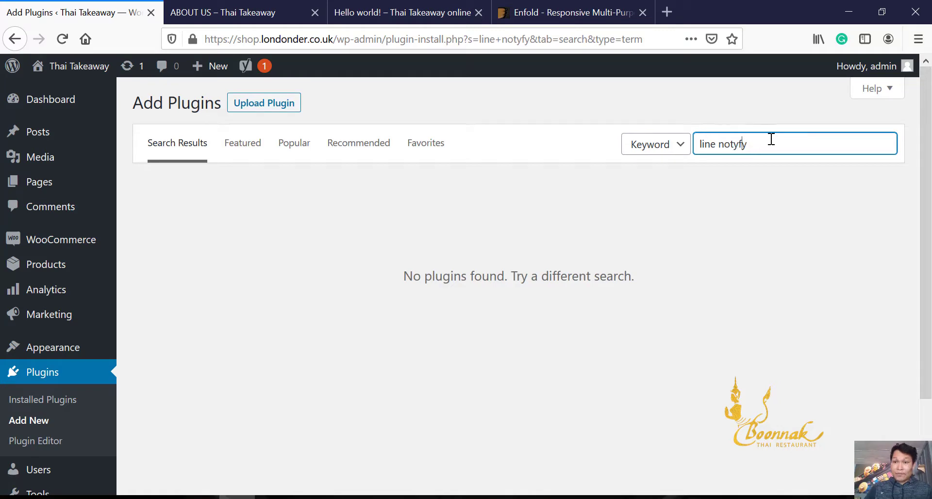
{"action": "key", "text": "BackSpace"}
{"action": "type", "text": "i"}
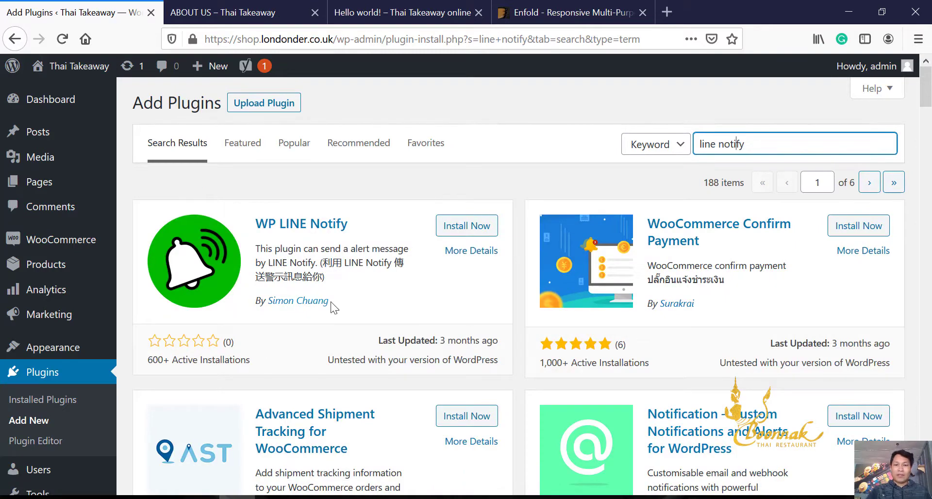
- Install the WP LINE Notify plugin from the search results and activate it
{"action": "scroll", "coordinate": [331, 302], "scroll_direction": "down", "scroll_amount": 1}
{"action": "scroll", "coordinate": [330, 301], "scroll_direction": "down", "scroll_amount": 5}
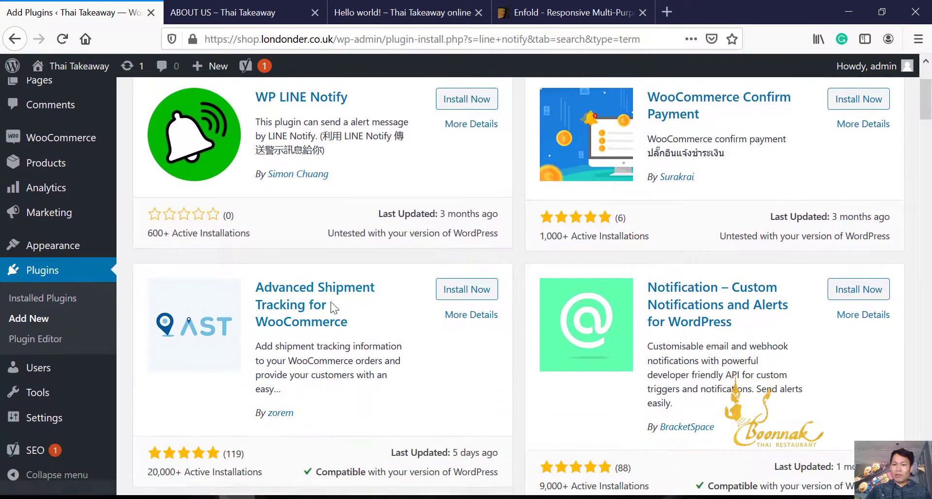
{"action": "scroll", "coordinate": [330, 308], "scroll_direction": "up", "scroll_amount": 5}
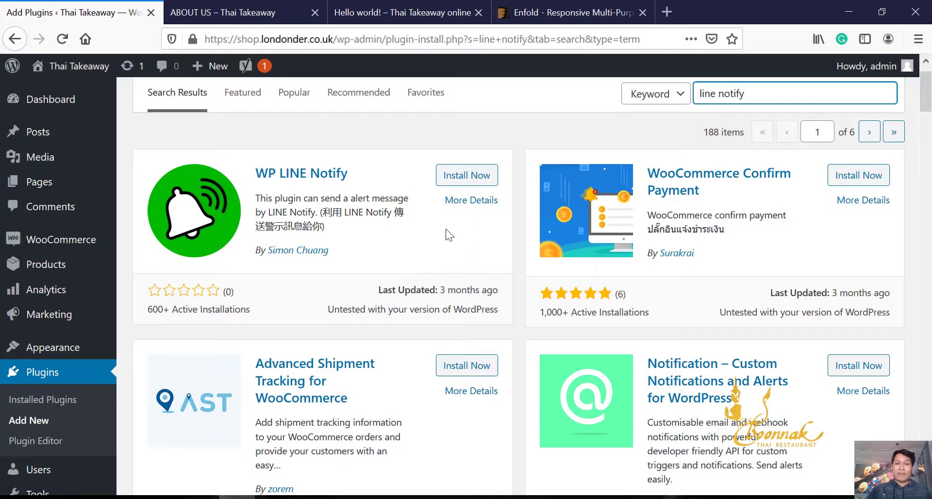
{"action": "left_click", "coordinate": [462, 179]}
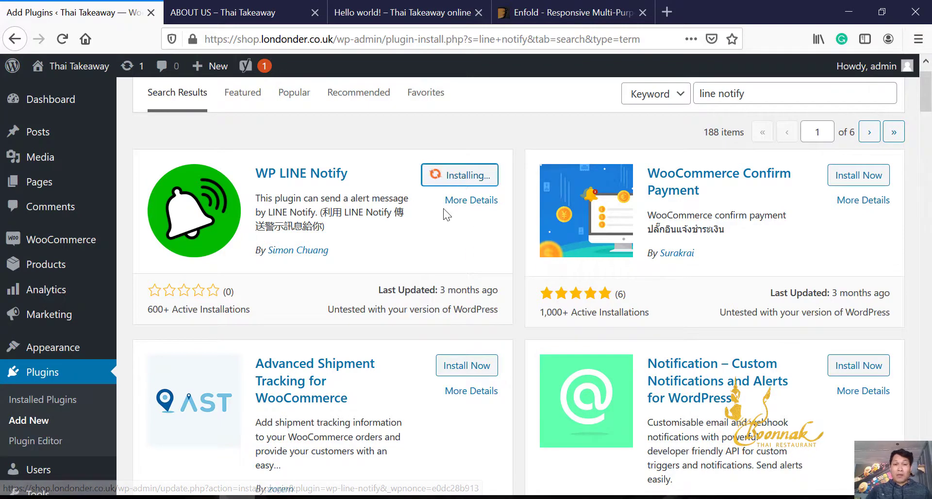
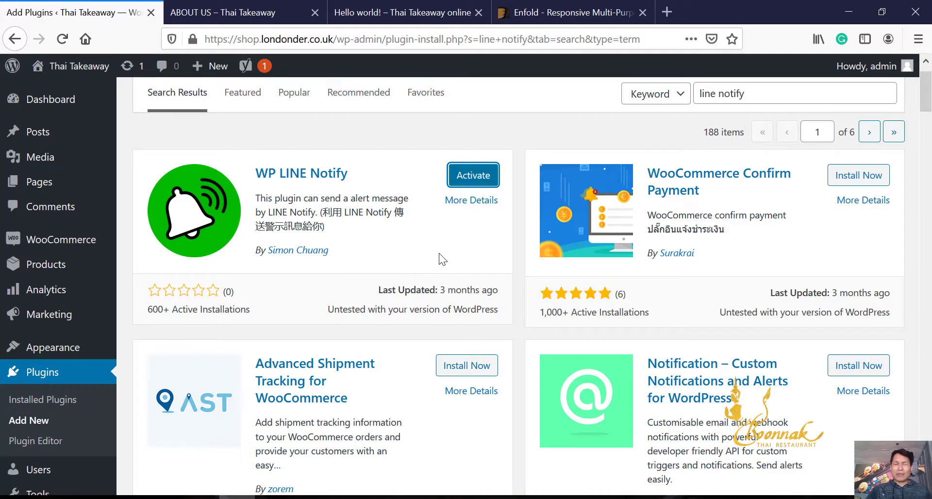
{"action": "left_click", "coordinate": [473, 176]}
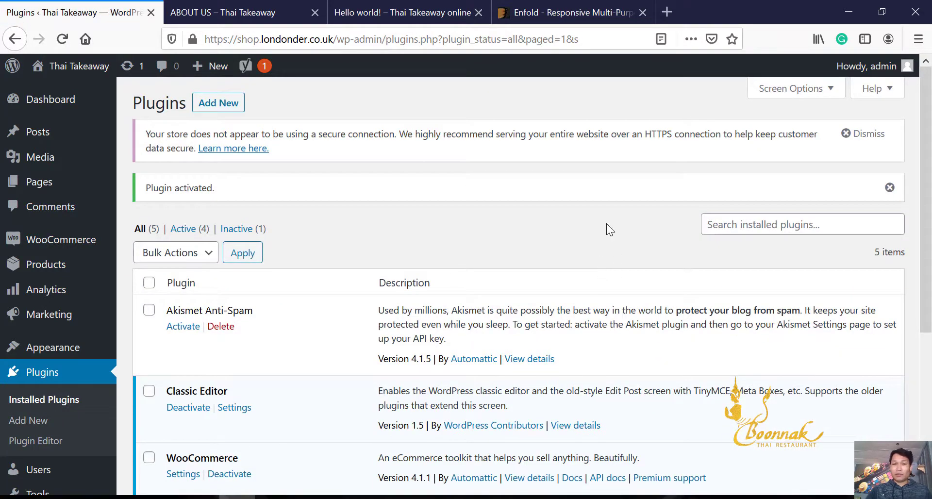
- Open the WordPress LINE Notify settings from the installed plugins list and review the token, comment and WooCommerce order message options
{"action": "scroll", "coordinate": [606, 225], "scroll_direction": "down", "scroll_amount": 3}
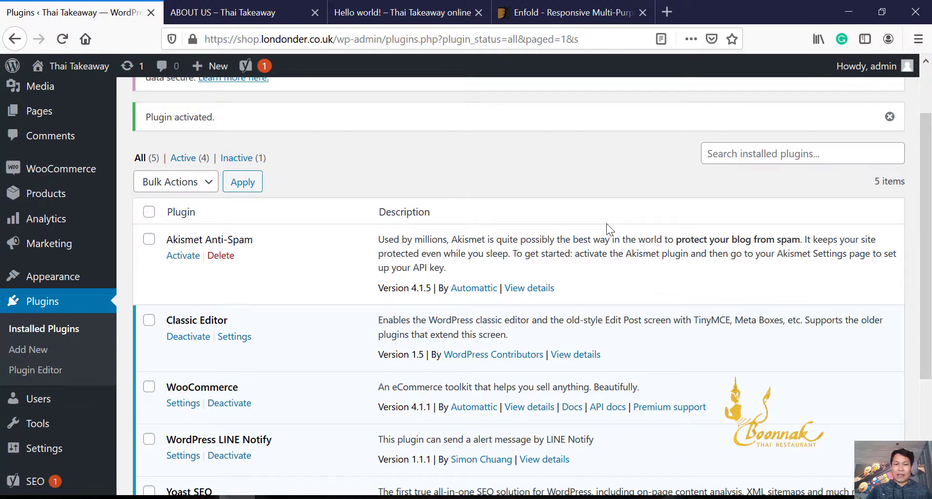
{"action": "scroll", "coordinate": [606, 223], "scroll_direction": "up", "scroll_amount": 3}
{"action": "scroll", "coordinate": [607, 223], "scroll_direction": "down", "scroll_amount": 10}
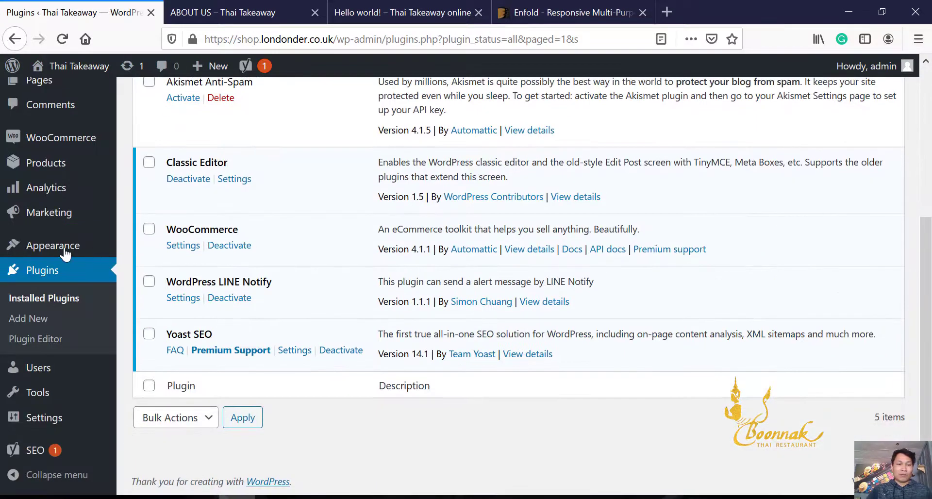
{"action": "left_click", "coordinate": [196, 301]}
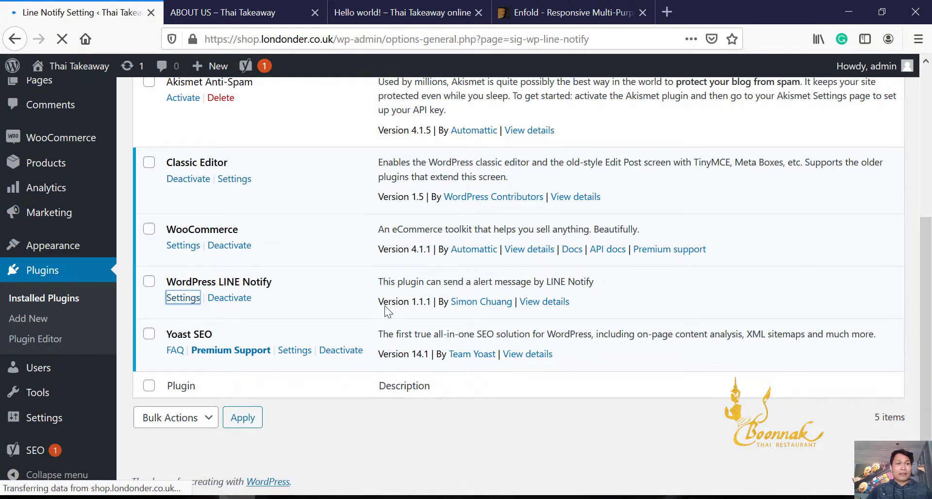
{"action": "scroll", "coordinate": [587, 330], "scroll_direction": "down", "scroll_amount": 3}
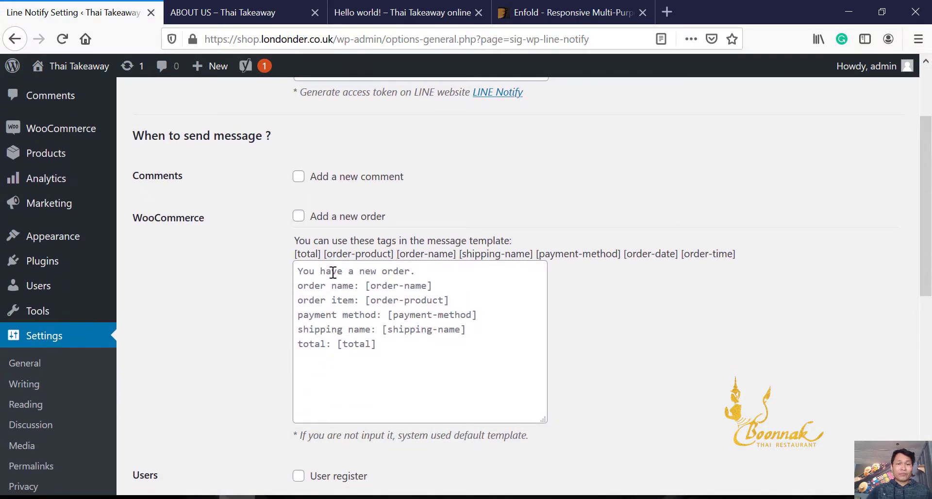
{"action": "scroll", "coordinate": [666, 291], "scroll_direction": "down", "scroll_amount": 3}
{"action": "scroll", "coordinate": [667, 291], "scroll_direction": "up", "scroll_amount": 4}
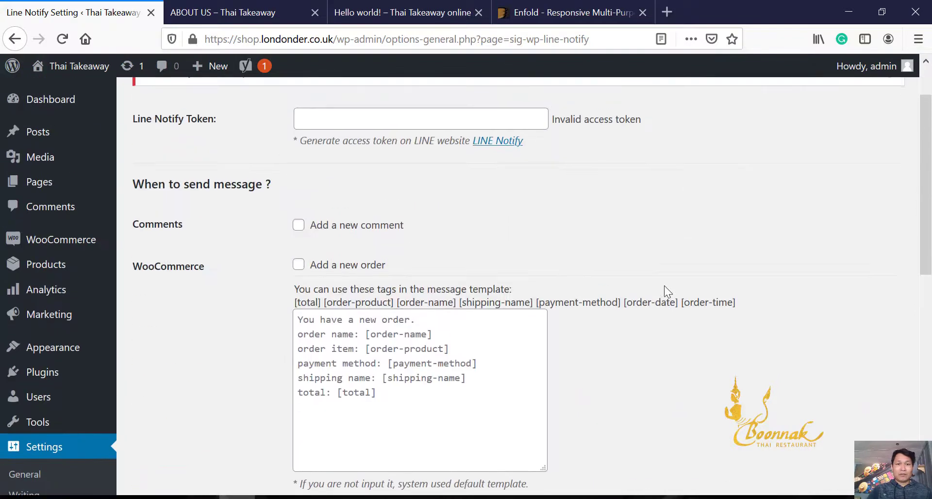
{"action": "scroll", "coordinate": [664, 286], "scroll_direction": "up", "scroll_amount": 1}
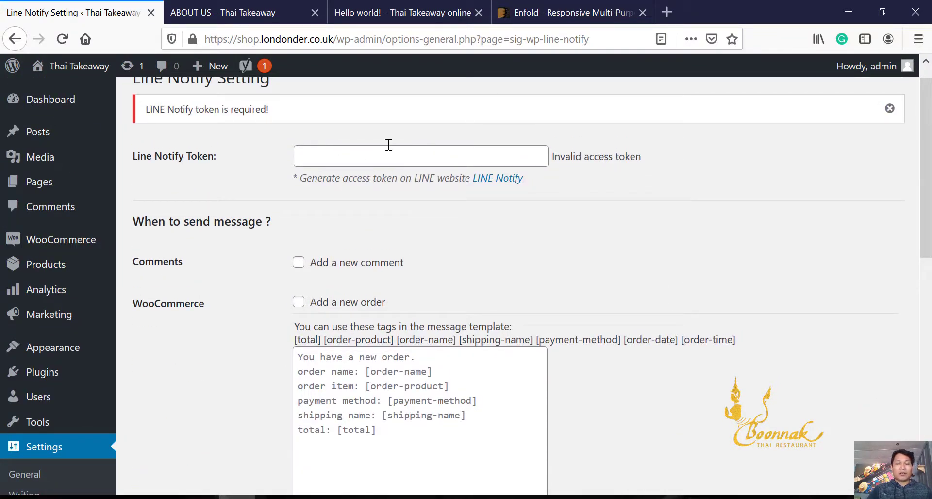
- View the LINE Notify website for generating an access token, close its login page, and return to the empty token field
{"action": "left_click", "coordinate": [498, 177]}
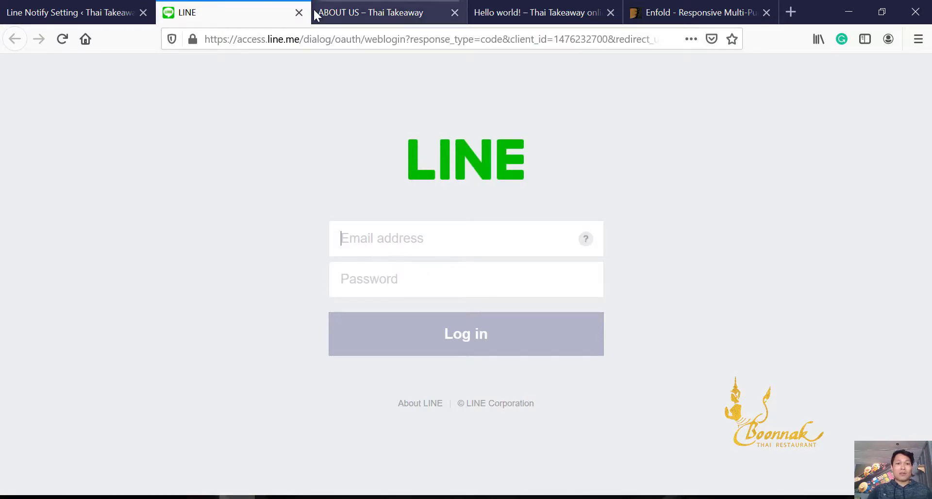
{"action": "left_click", "coordinate": [299, 13]}
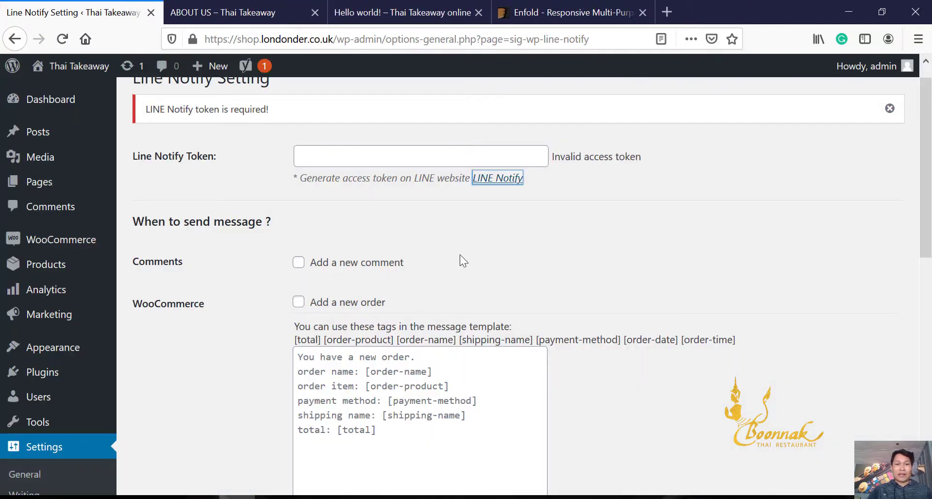
{"action": "left_click", "coordinate": [387, 161]}
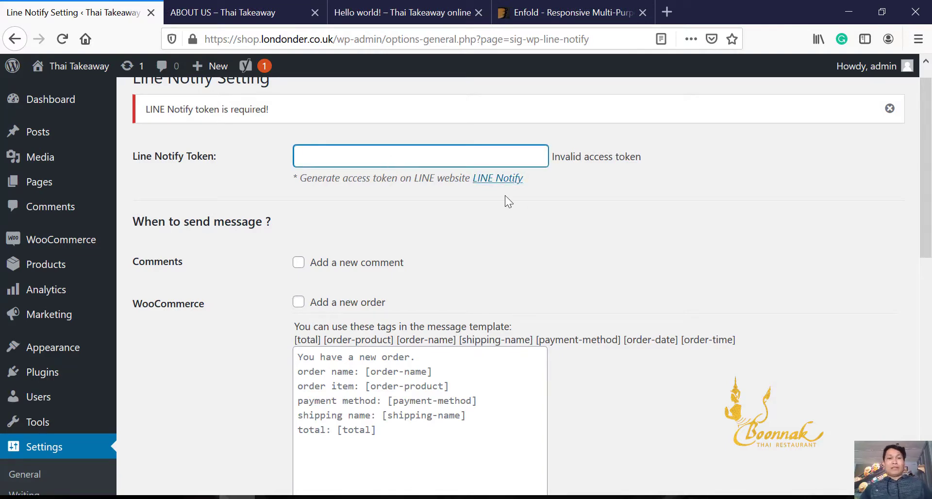
- Review the remaining Line Notify settings, including user registration, Contact Form 7, new post roles and the test message area
{"action": "scroll", "coordinate": [731, 346], "scroll_direction": "down", "scroll_amount": 5}
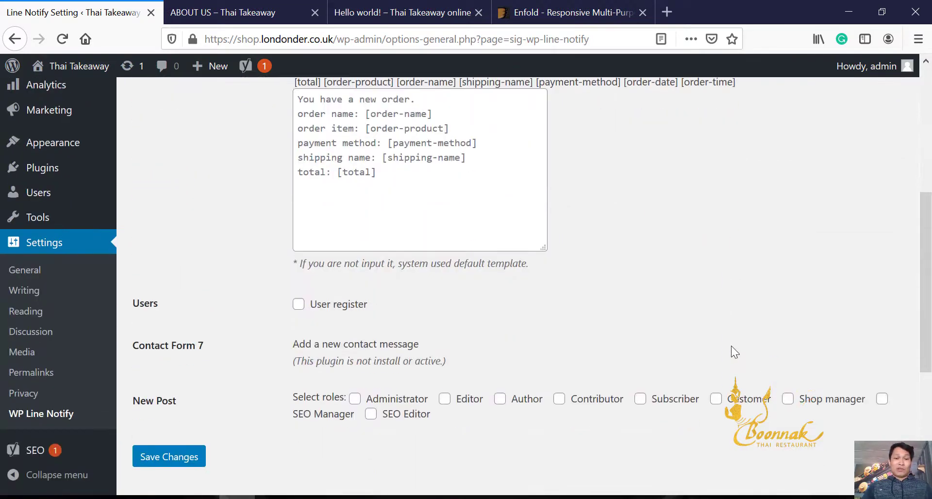
{"action": "scroll", "coordinate": [731, 346], "scroll_direction": "down", "scroll_amount": 3}
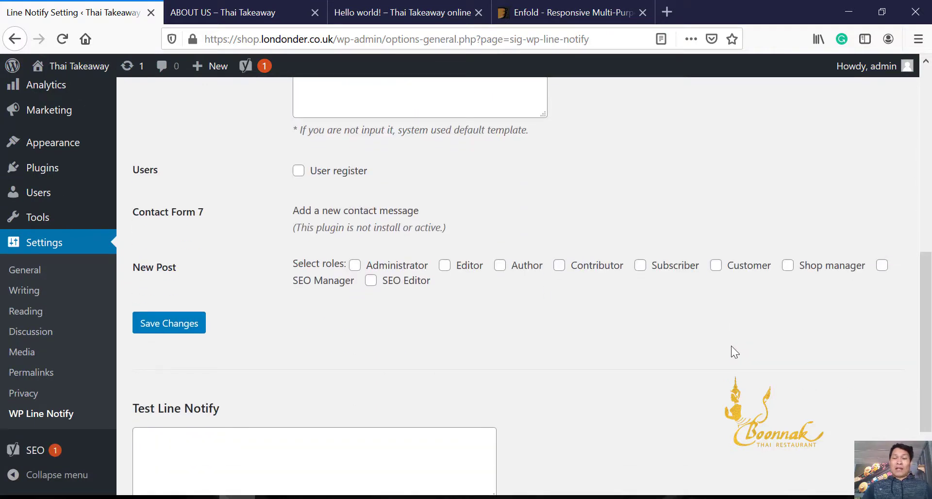
{"action": "scroll", "coordinate": [731, 345], "scroll_direction": "down", "scroll_amount": 3}
{"action": "key", "text": "Home"}
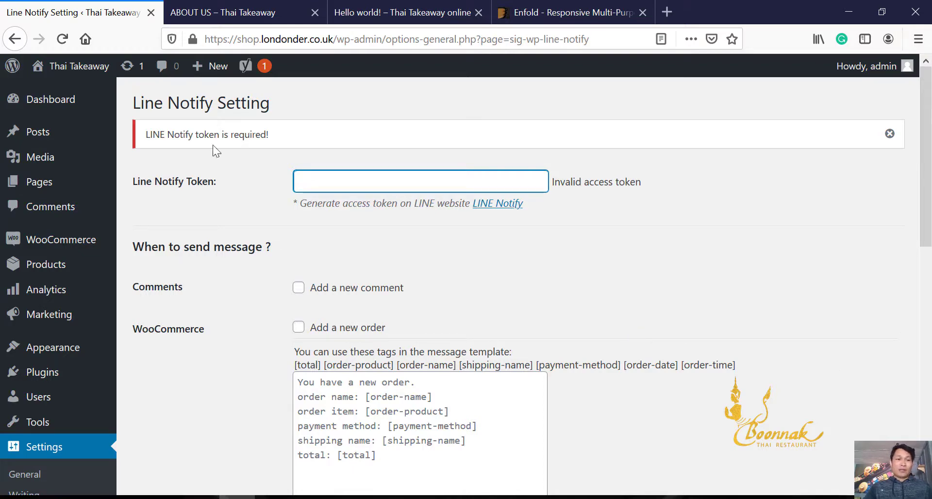
- Bring up the list of WooCommerce administration pages
{"action": "mouse_move", "coordinate": [19, 240]}
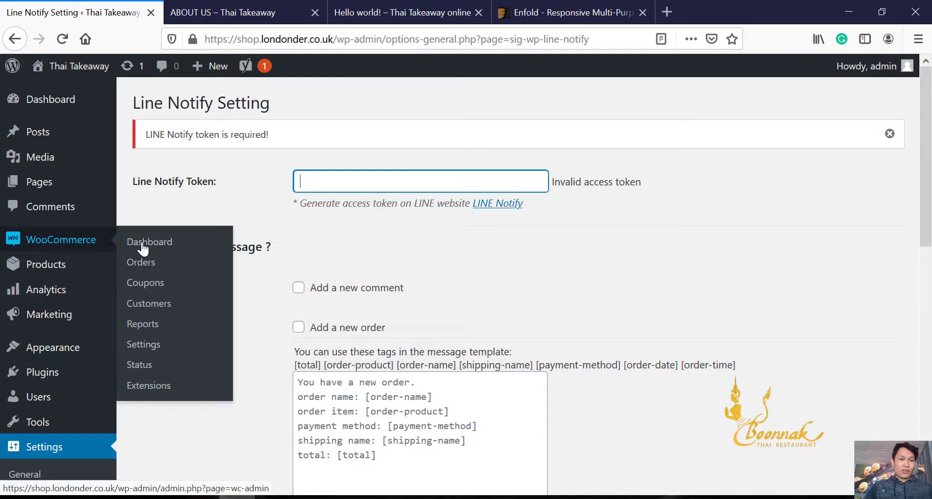
- Open the WooCommerce settings and review the general store address, selling location, tax, coupon and currency options
{"action": "left_click", "coordinate": [153, 345]}
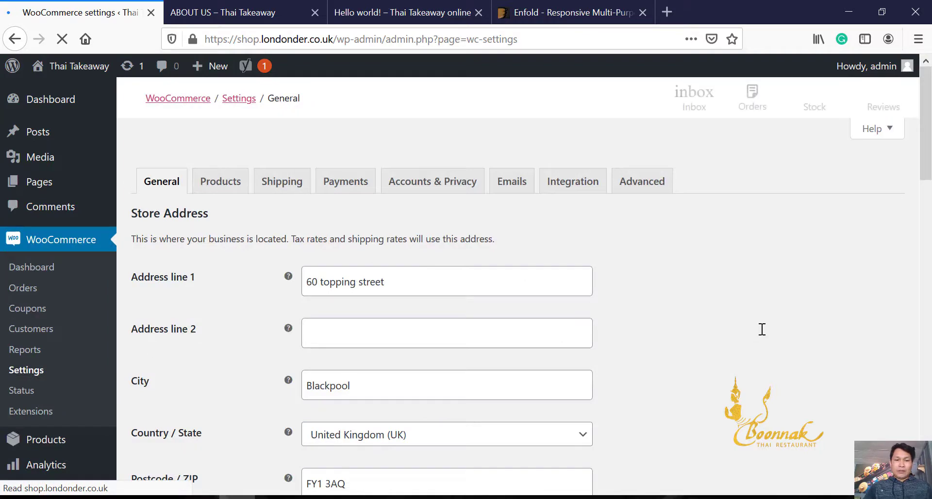
{"action": "scroll", "coordinate": [762, 330], "scroll_direction": "down", "scroll_amount": 3}
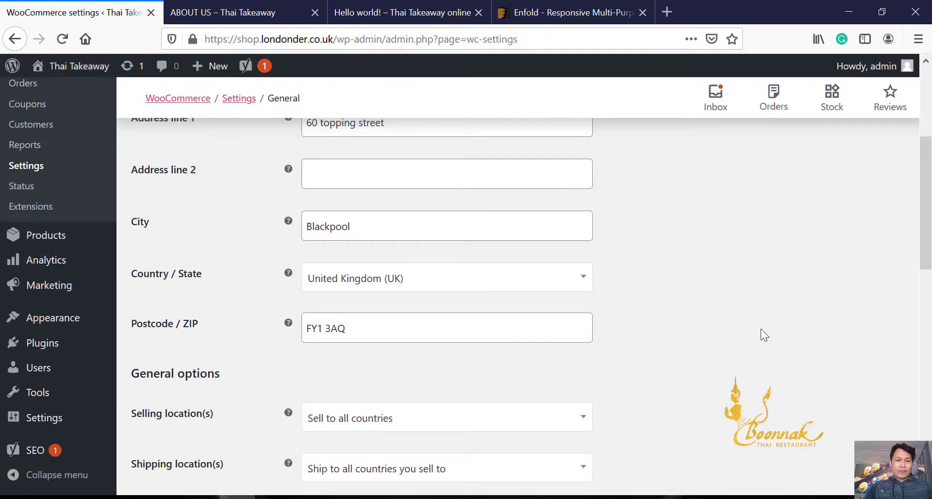
{"action": "scroll", "coordinate": [761, 328], "scroll_direction": "down", "scroll_amount": 2}
{"action": "scroll", "coordinate": [761, 328], "scroll_direction": "down", "scroll_amount": 3}
{"action": "scroll", "coordinate": [767, 315], "scroll_direction": "down", "scroll_amount": 4}
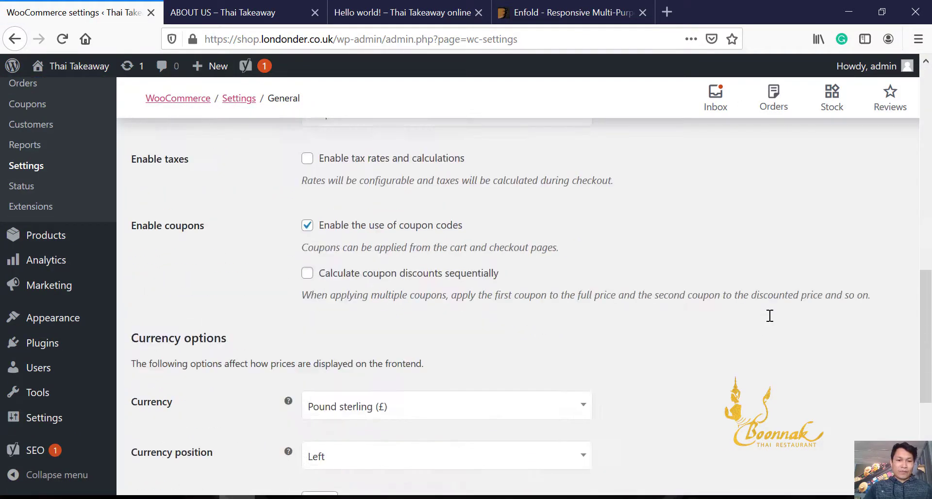
{"action": "scroll", "coordinate": [768, 315], "scroll_direction": "down", "scroll_amount": 4}
{"action": "scroll", "coordinate": [768, 315], "scroll_direction": "up", "scroll_amount": 10}
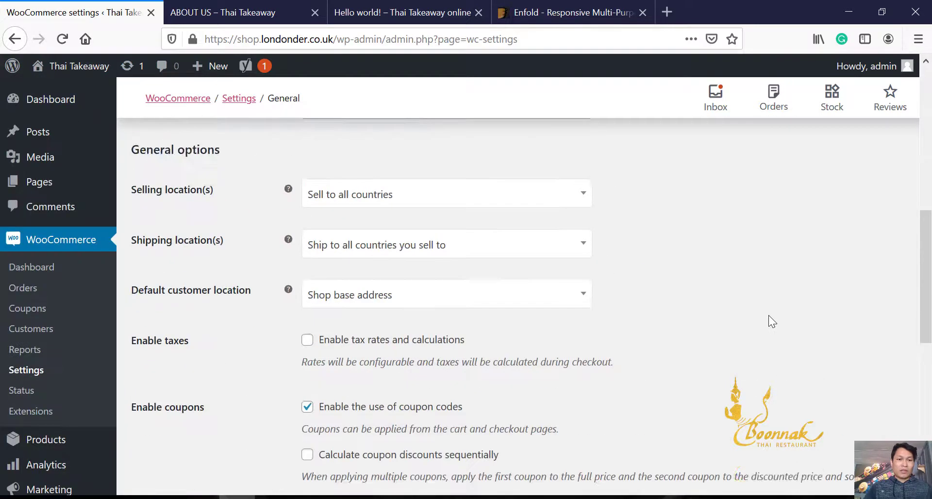
{"action": "scroll", "coordinate": [768, 315], "scroll_direction": "up", "scroll_amount": 4}
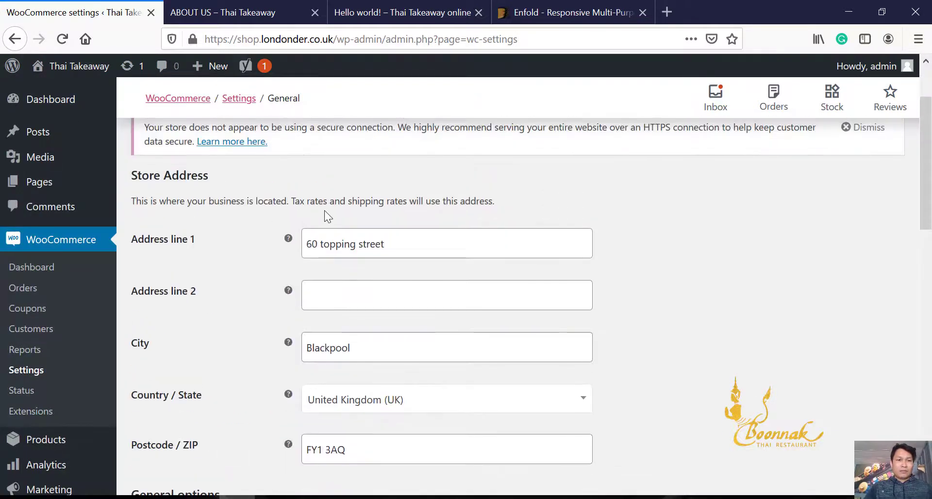
{"action": "scroll", "coordinate": [325, 212], "scroll_direction": "up", "scroll_amount": 2}
- View the WooCommerce product settings and check the reloaded ABOUT US page of the shop before returning to the settings
{"action": "left_click", "coordinate": [223, 181]}
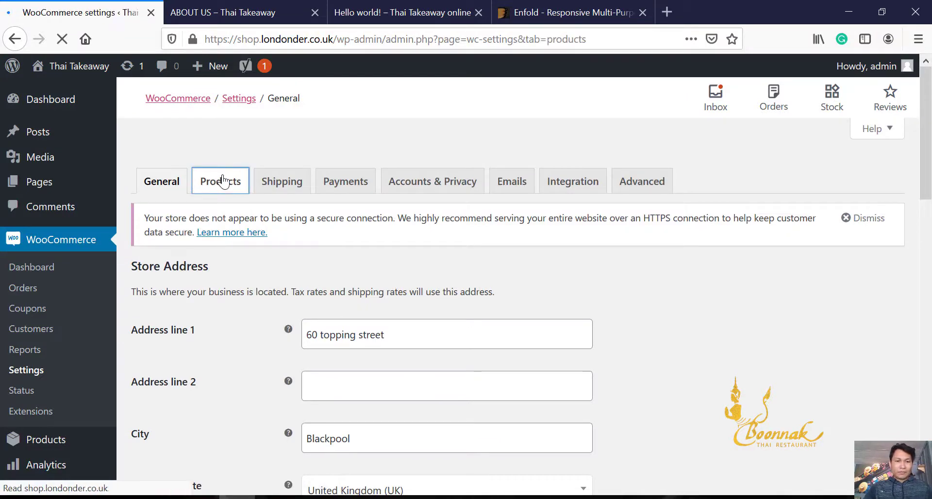
{"action": "scroll", "coordinate": [718, 351], "scroll_direction": "down", "scroll_amount": 1}
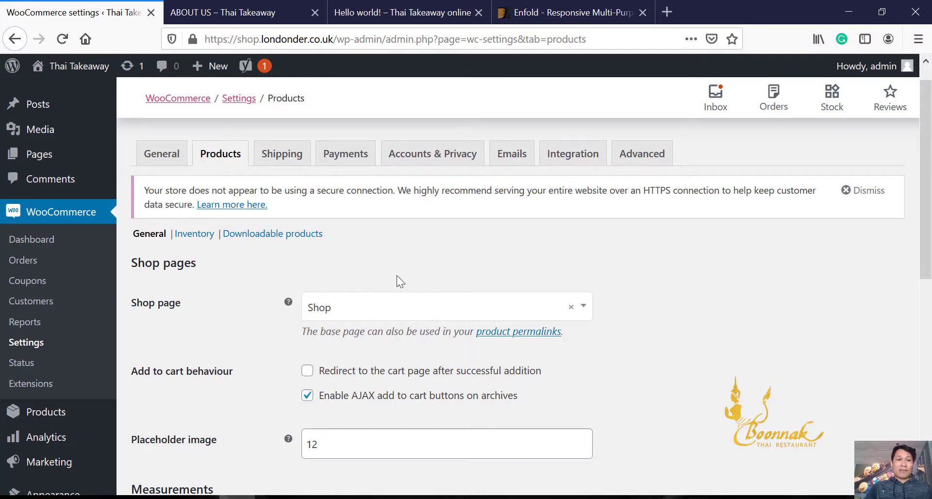
{"action": "left_click", "coordinate": [228, 11]}
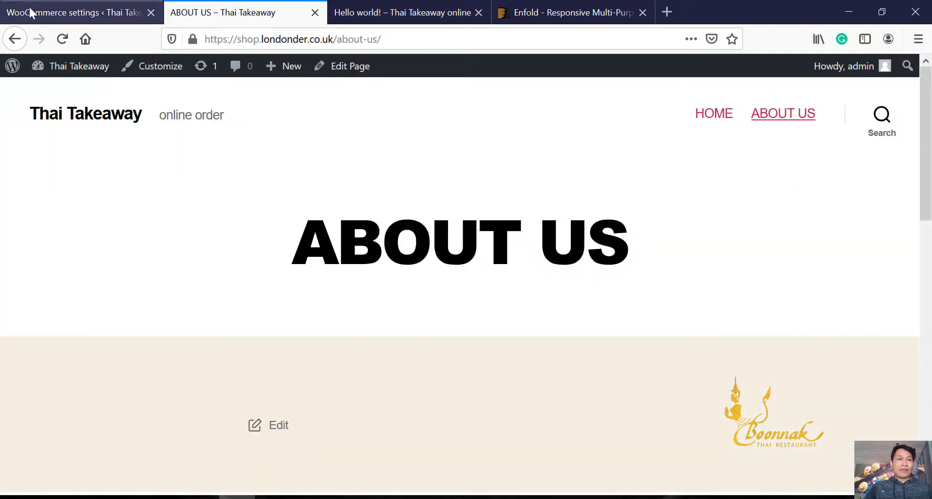
{"action": "left_click", "coordinate": [62, 40]}
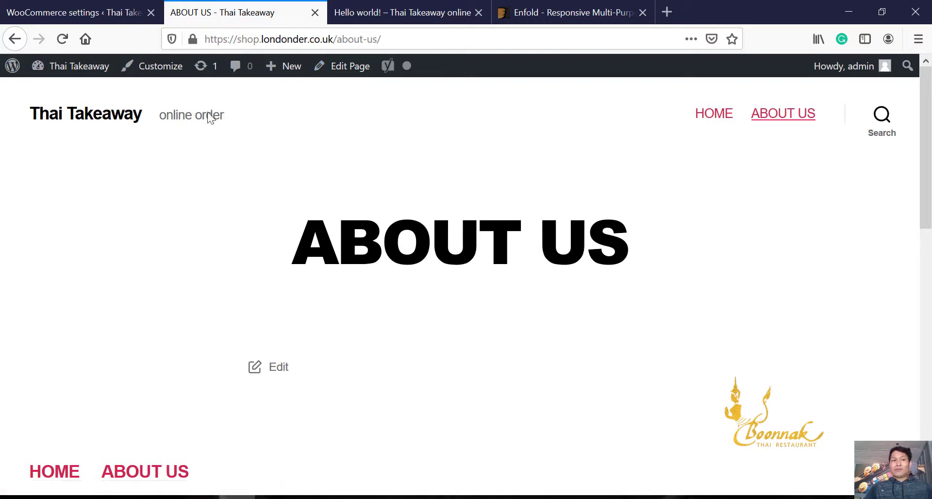
{"action": "left_click", "coordinate": [50, 13]}
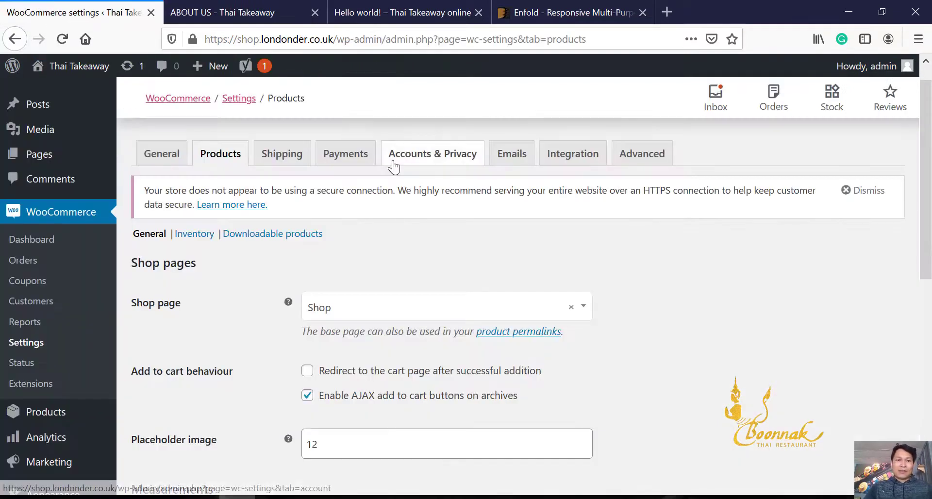
- Add a new zone named Blackpool in the WooCommerce shipping settings
{"action": "left_click", "coordinate": [282, 155]}
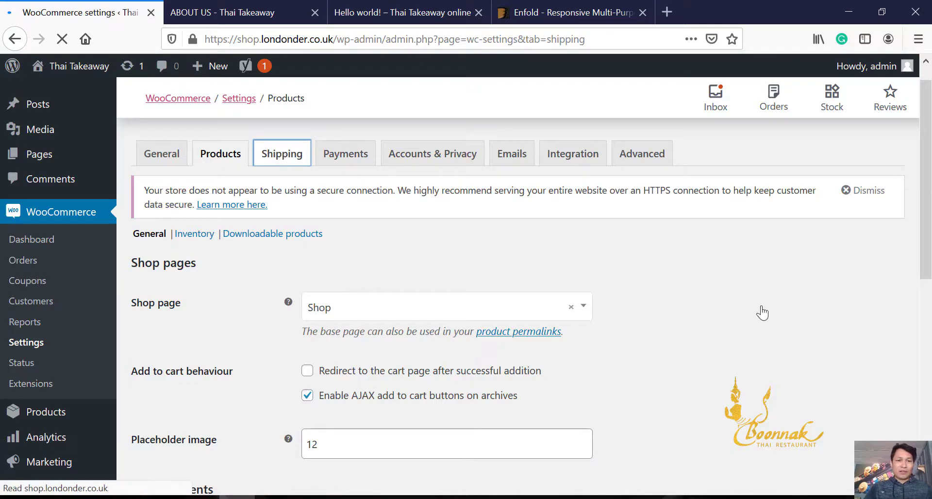
{"action": "scroll", "coordinate": [832, 326], "scroll_direction": "down", "scroll_amount": 2}
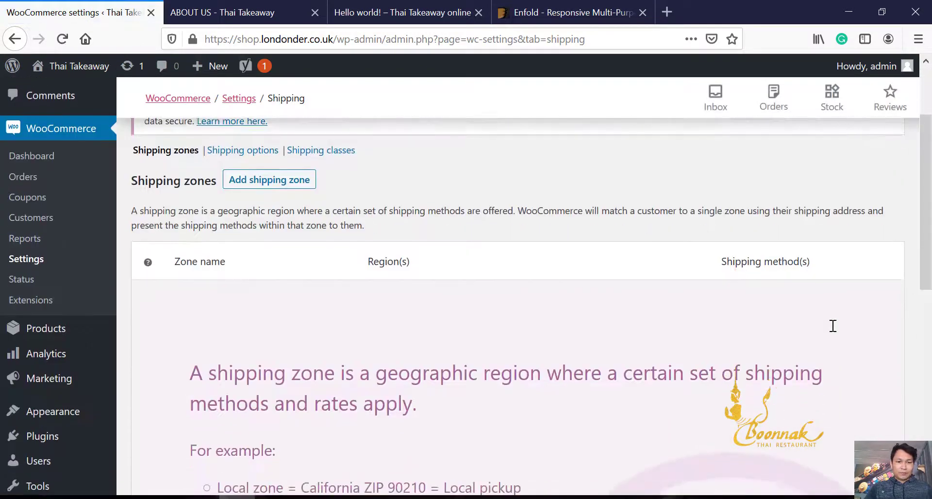
{"action": "scroll", "coordinate": [833, 326], "scroll_direction": "down", "scroll_amount": 1}
{"action": "scroll", "coordinate": [831, 331], "scroll_direction": "down", "scroll_amount": 3}
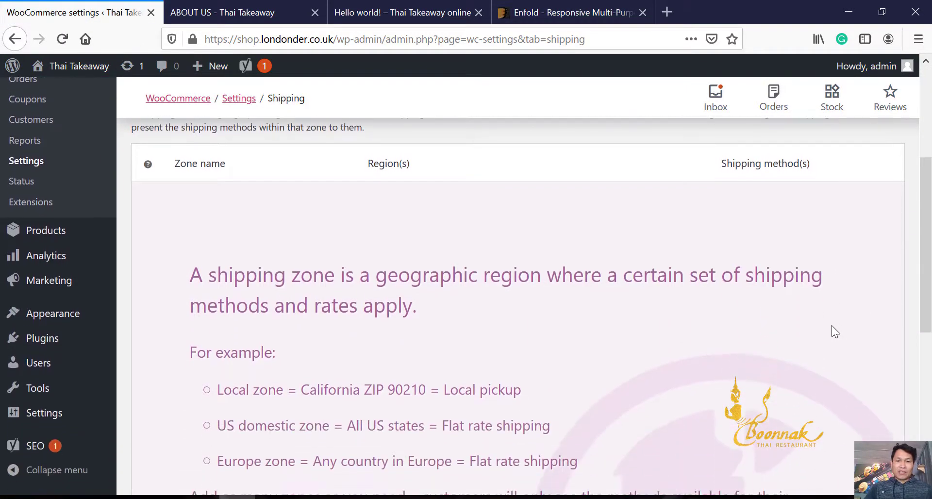
{"action": "scroll", "coordinate": [832, 332], "scroll_direction": "up", "scroll_amount": 6}
{"action": "left_click", "coordinate": [271, 273]}
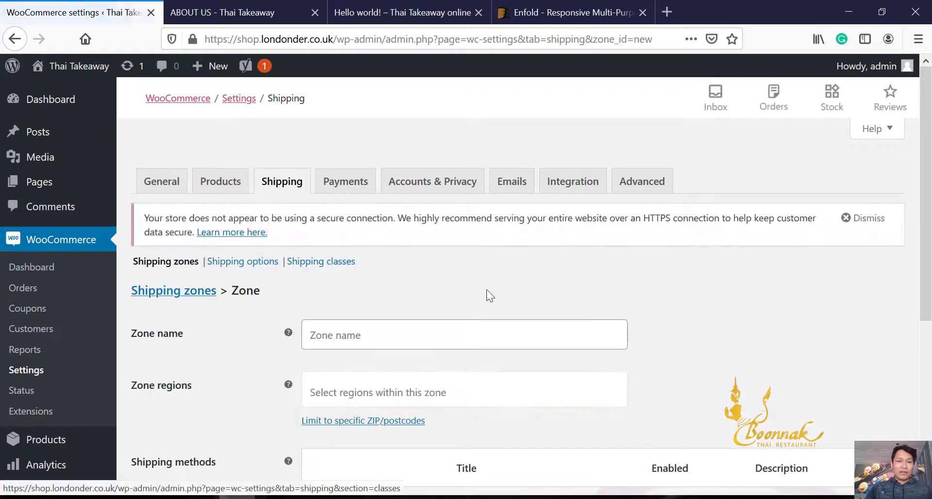
{"action": "left_click", "coordinate": [363, 330]}
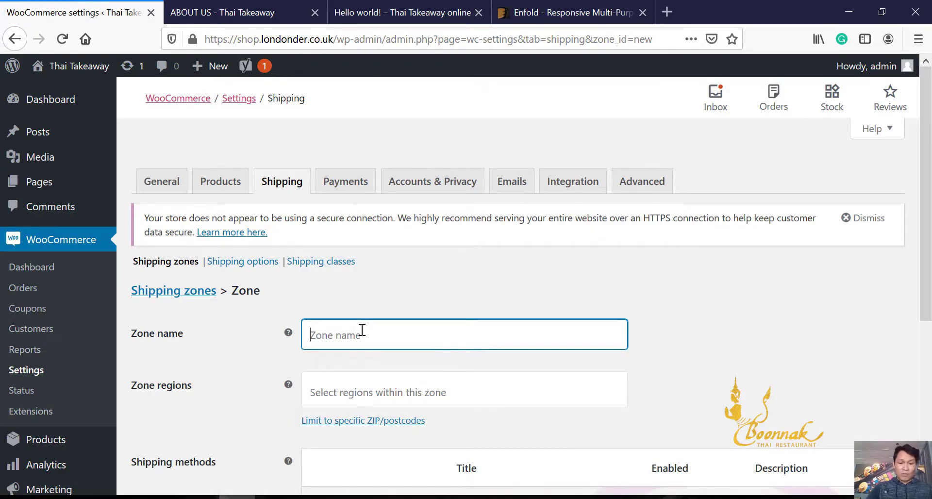
{"action": "type", "text": "Blackpool"}
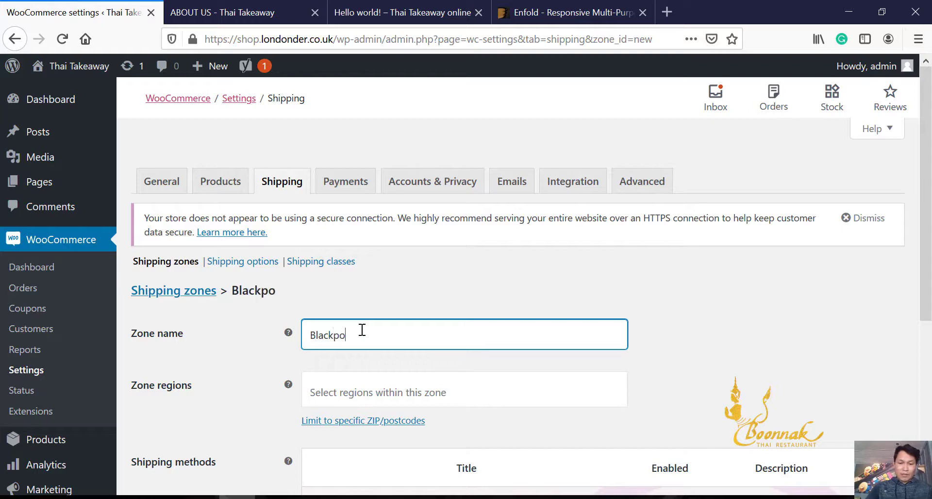
- Set the Blackpool zone's region to United Kingdom (UK)
{"action": "left_click", "coordinate": [380, 388]}
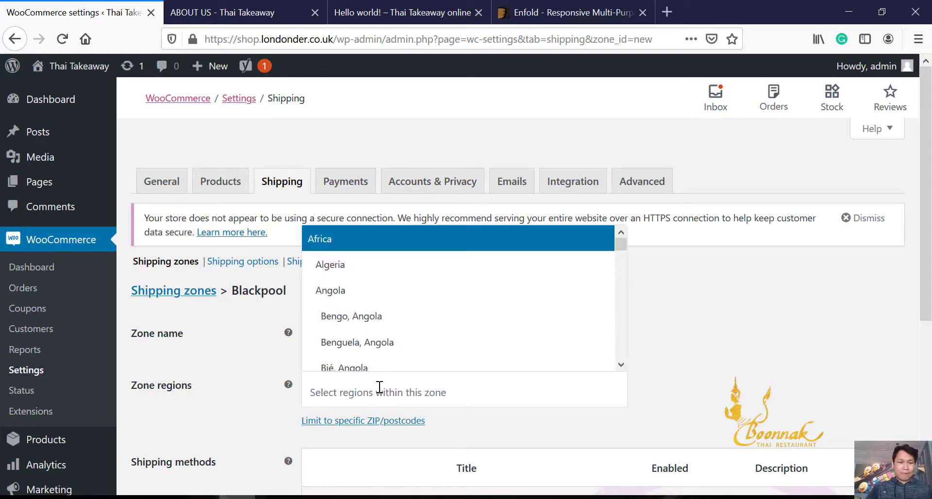
{"action": "type", "text": "Un"}
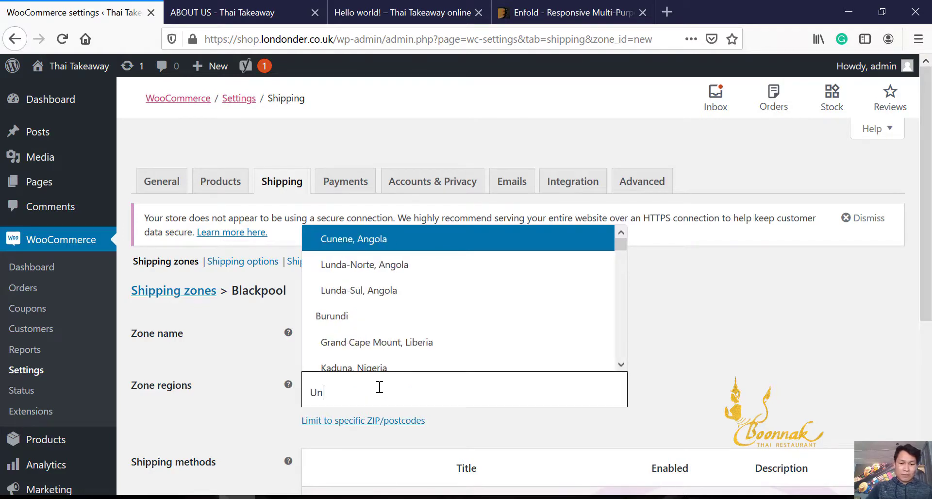
{"action": "type", "text": "ites"}
{"action": "key", "text": "BackSpace"}
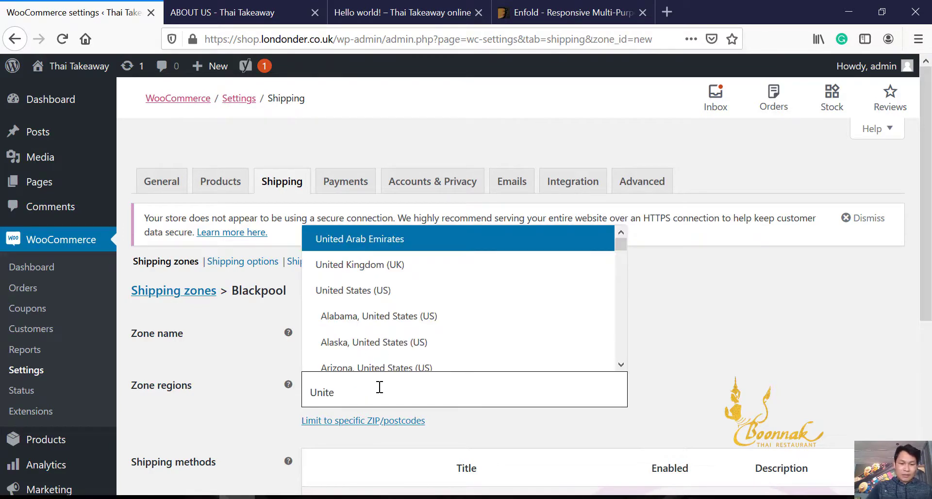
{"action": "type", "text": "d"}
{"action": "left_click", "coordinate": [380, 265]}
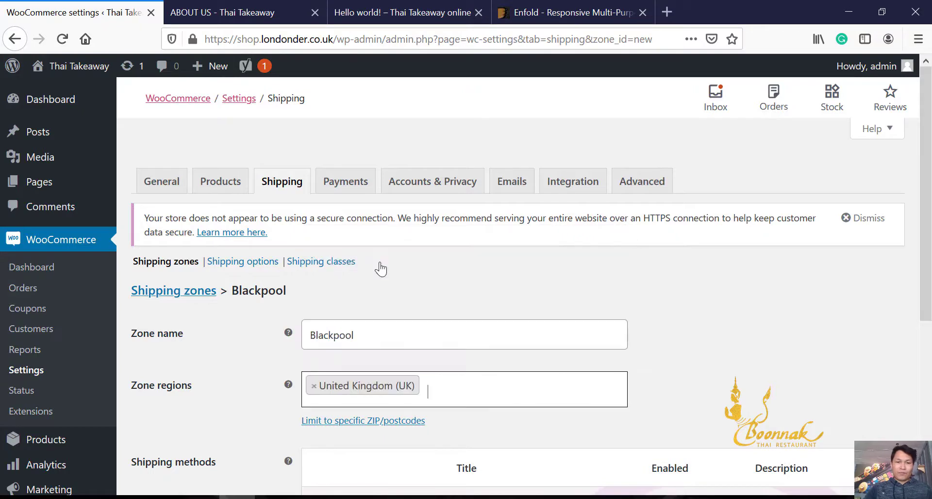
- Add a Flat rate shipping method to the Blackpool zone
{"action": "scroll", "coordinate": [860, 347], "scroll_direction": "down", "scroll_amount": 3}
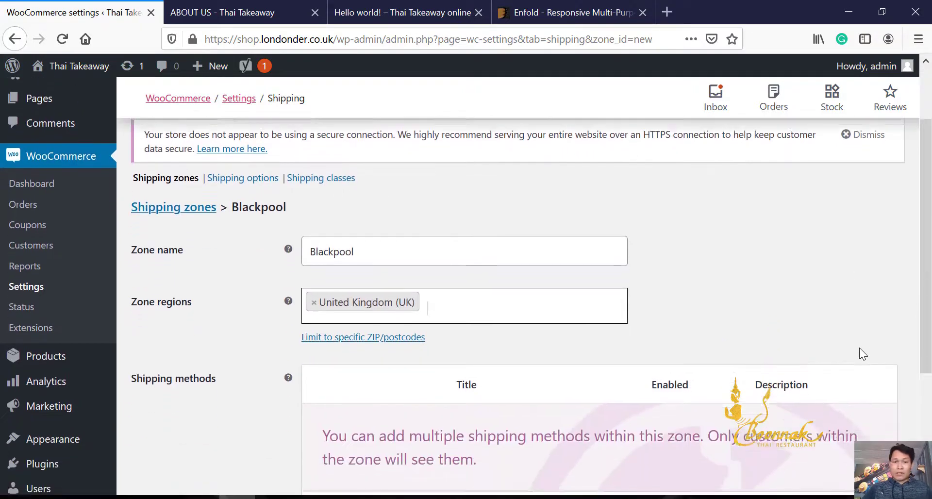
{"action": "scroll", "coordinate": [860, 340], "scroll_direction": "down", "scroll_amount": 2}
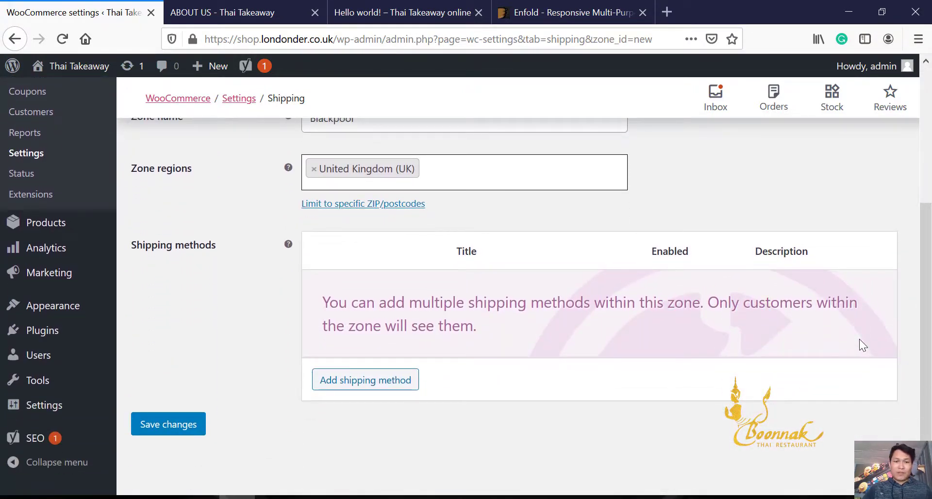
{"action": "left_click", "coordinate": [367, 384]}
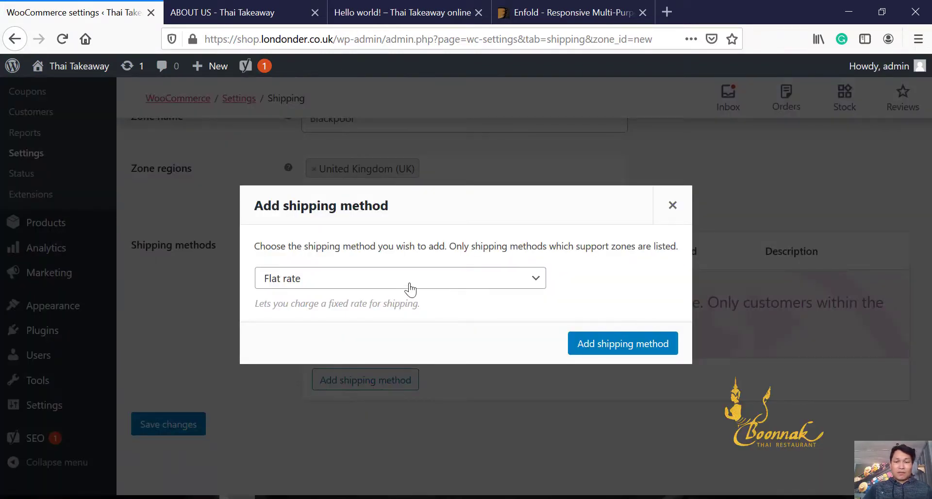
{"action": "left_click", "coordinate": [620, 343]}
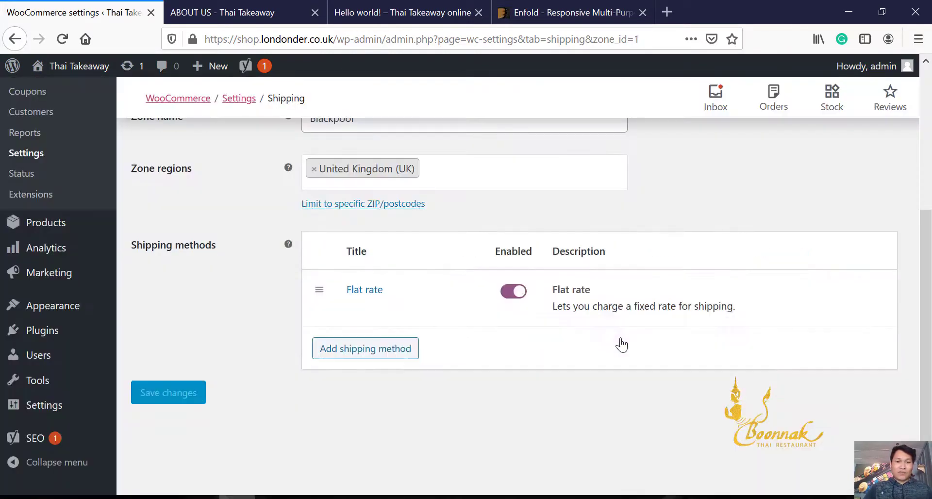
- Edit the Flat rate method, keeping its tax status as Taxable and setting its cost to 20
{"action": "left_click", "coordinate": [354, 307]}
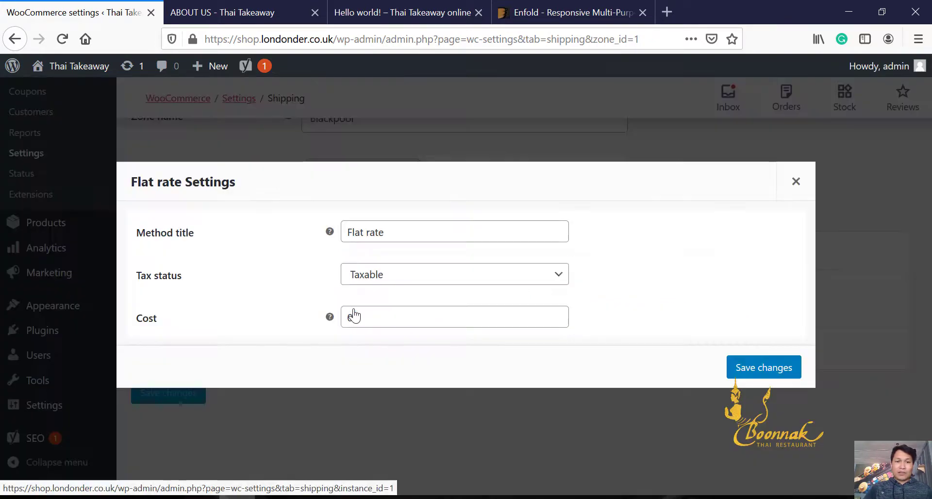
{"action": "left_click", "coordinate": [416, 283]}
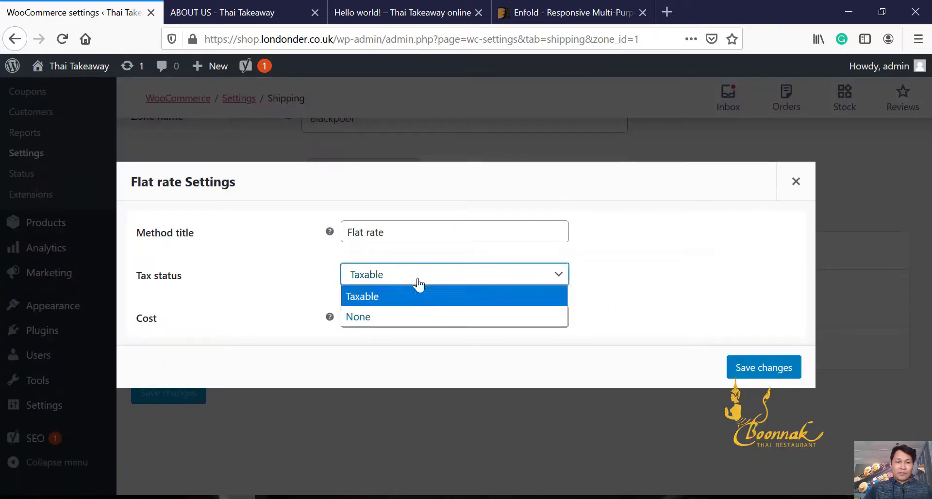
{"action": "left_click", "coordinate": [419, 290]}
{"action": "left_click_drag", "start_coordinate": [387, 322], "coordinate": [237, 311]}
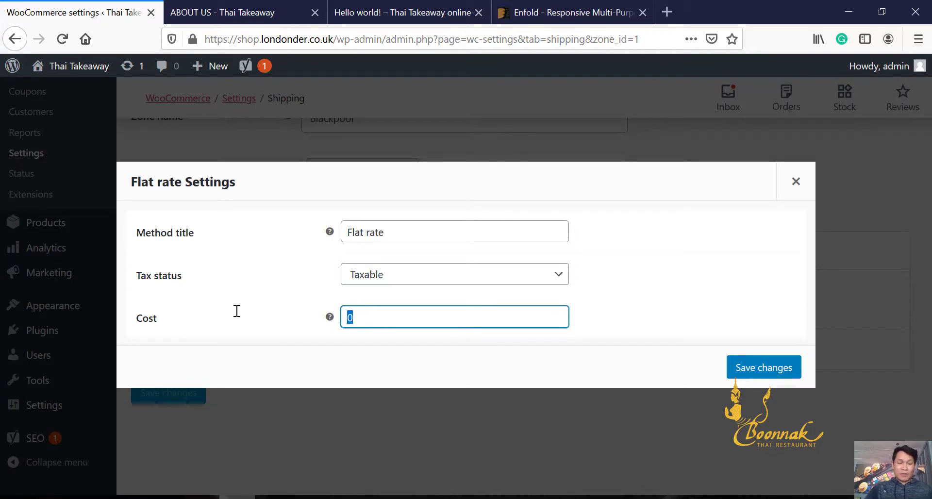
{"action": "type", "text": "20"}
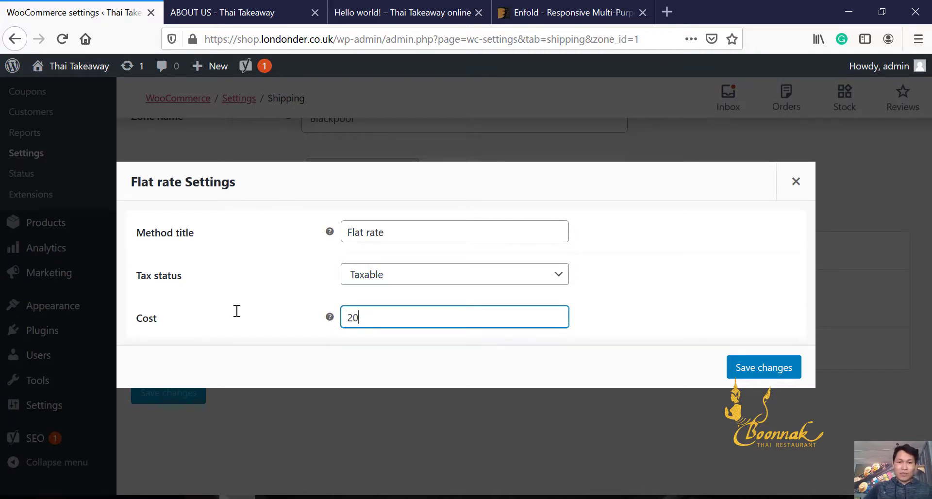
- Retitle the shipping method as Free delivery and save its settings
{"action": "left_click_drag", "start_coordinate": [420, 231], "coordinate": [198, 191]}
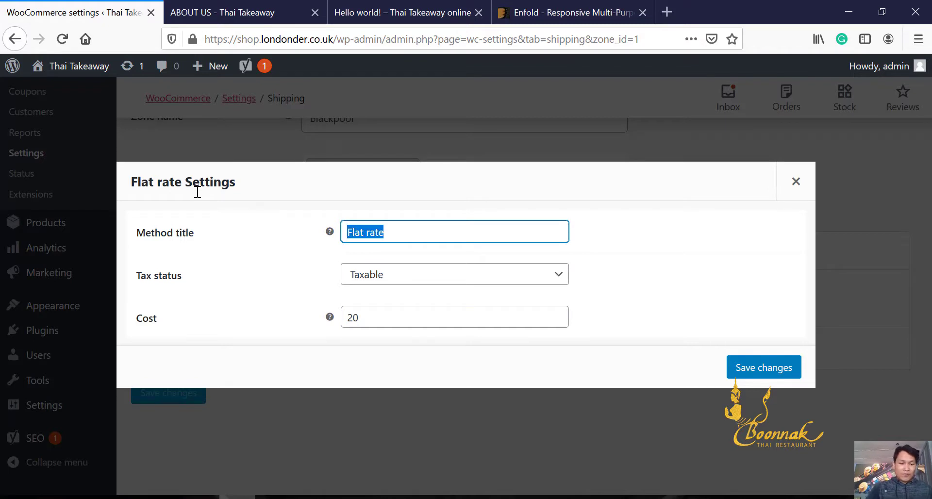
{"action": "type", "text": "Free"}
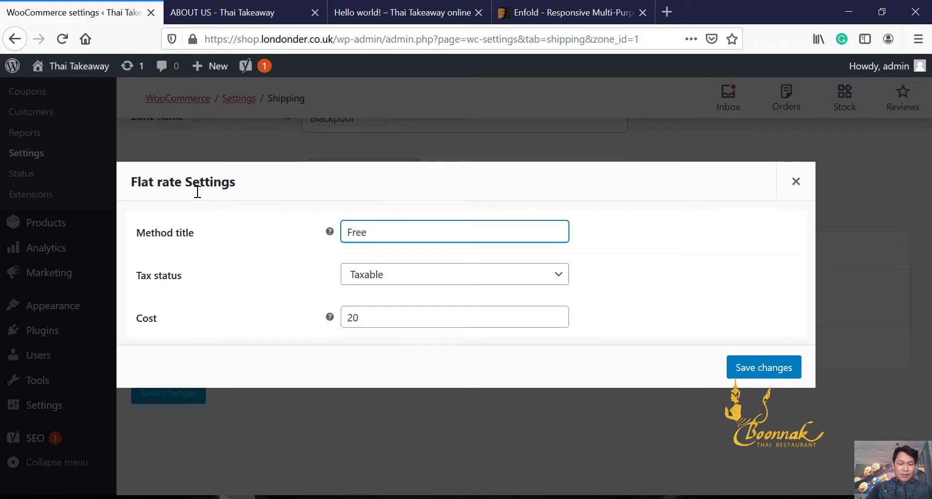
{"action": "type", "text": " delivery"}
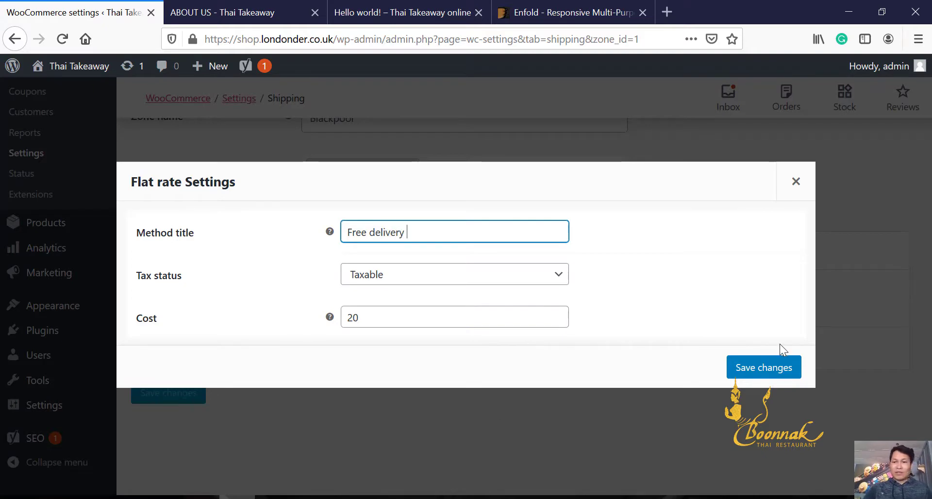
{"action": "left_click", "coordinate": [775, 372]}
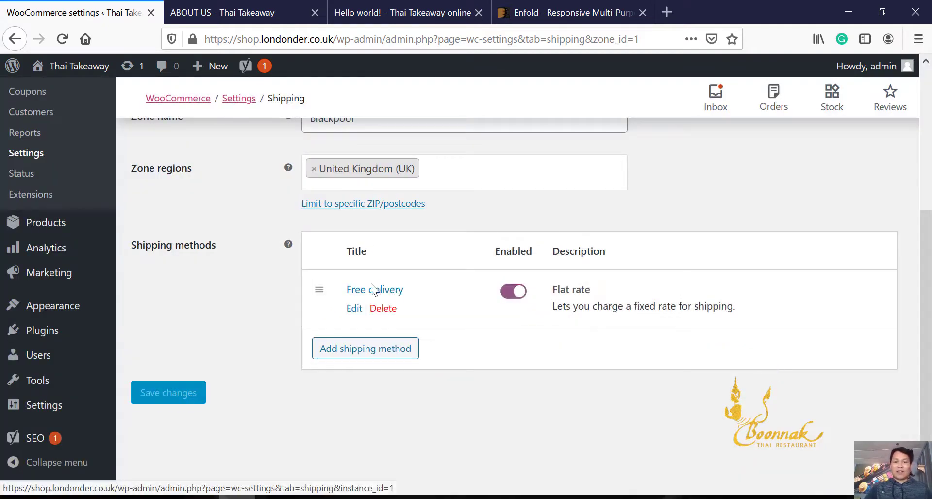
- Add a second shipping method of the Flat rate type to the Blackpool zone
{"action": "mouse_move", "coordinate": [454, 299]}
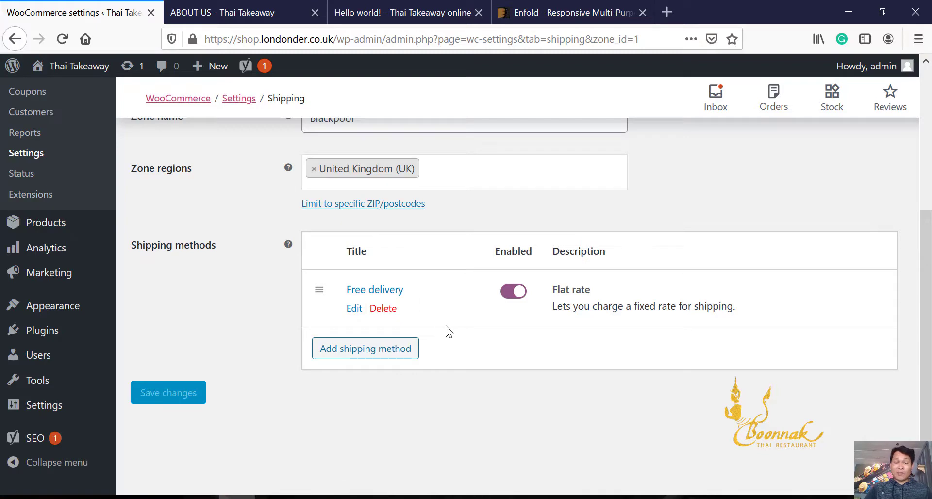
{"action": "left_click", "coordinate": [374, 348]}
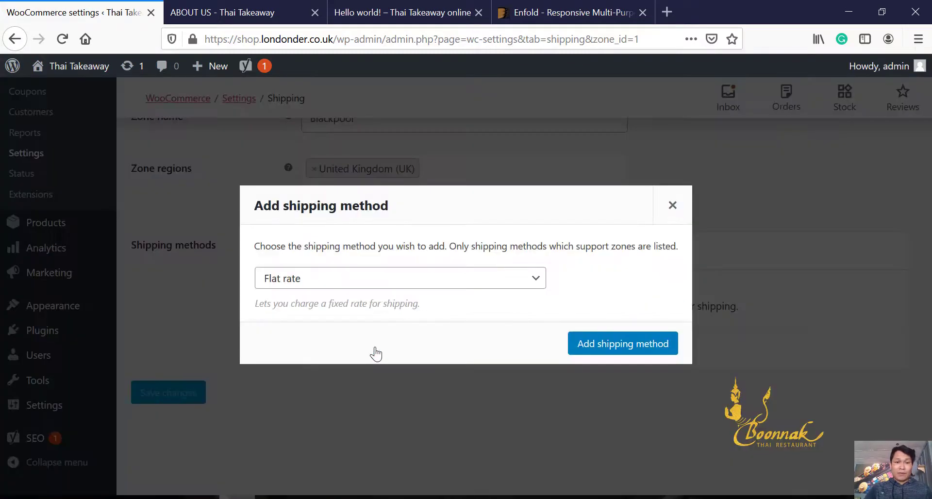
{"action": "left_click", "coordinate": [622, 344]}
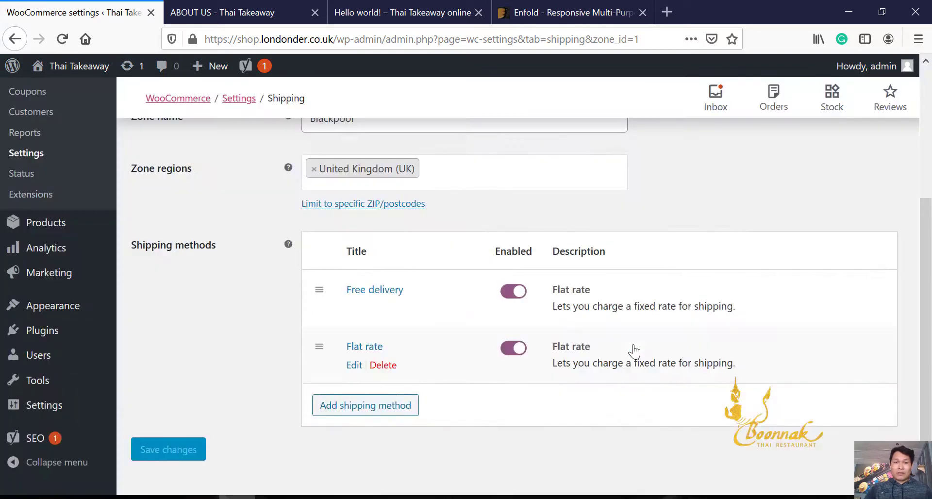
- Retitle the second Flat rate method as Delivery charge, keep its tax status as Taxable, and save its settings
{"action": "left_click", "coordinate": [355, 366]}
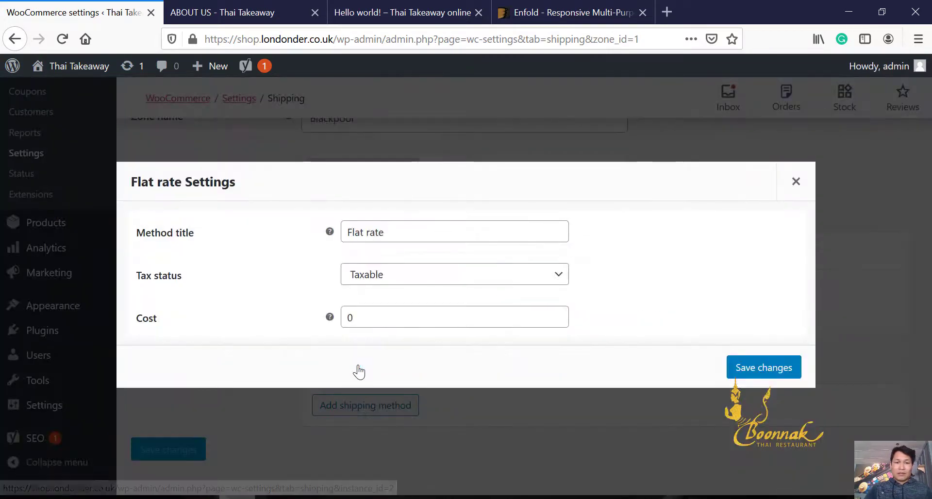
{"action": "left_click_drag", "start_coordinate": [392, 233], "coordinate": [225, 225]}
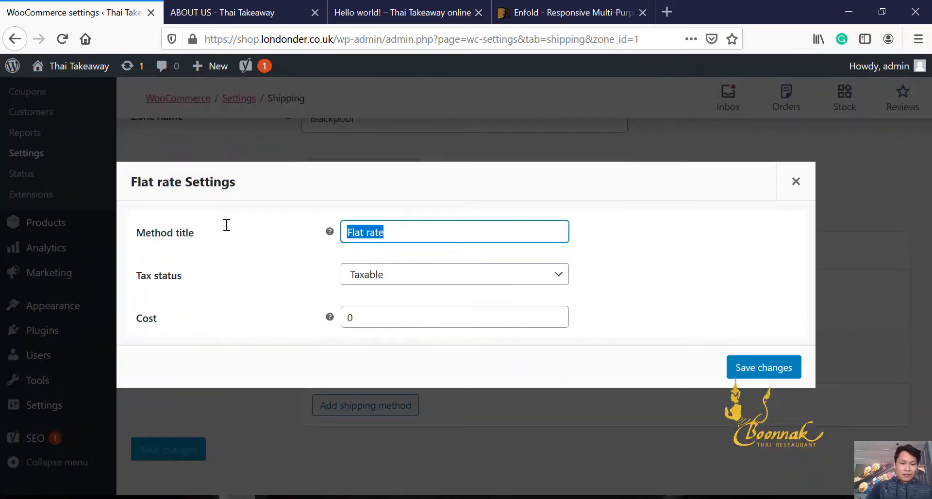
{"action": "type", "text": "Delive"}
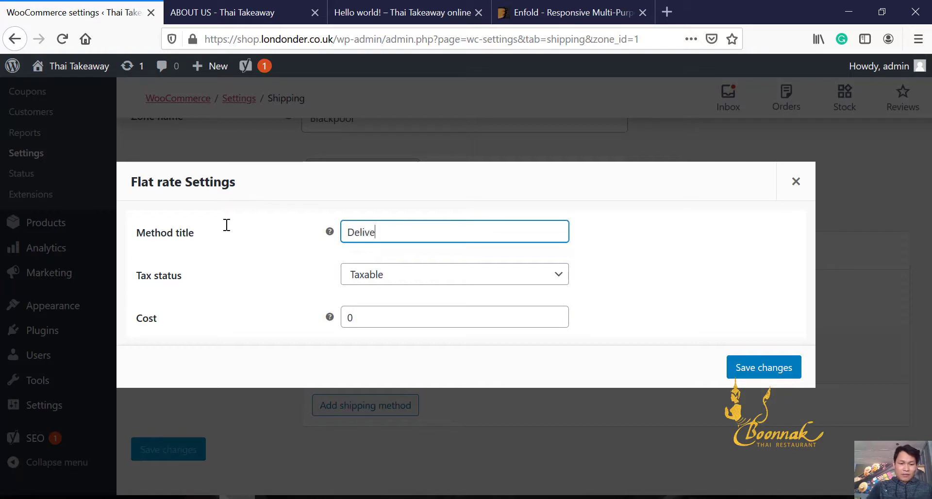
{"action": "type", "text": "ry cha"}
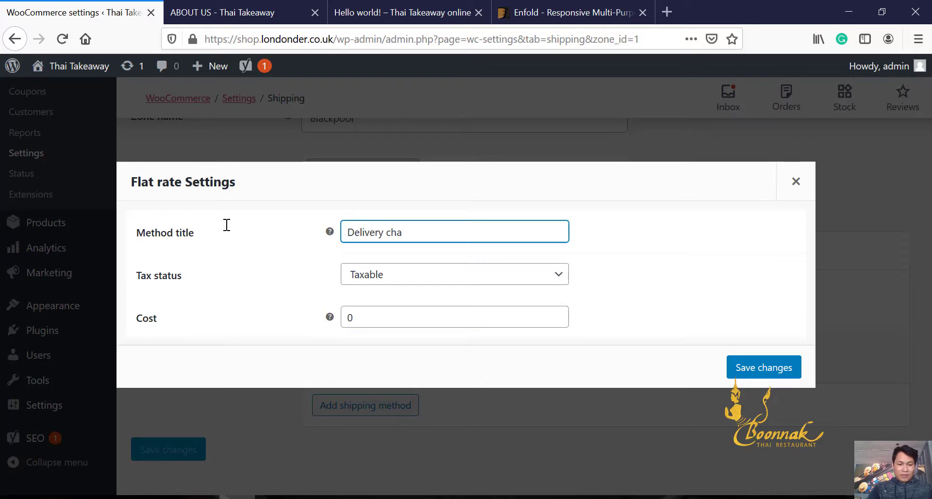
{"action": "type", "text": "rge"}
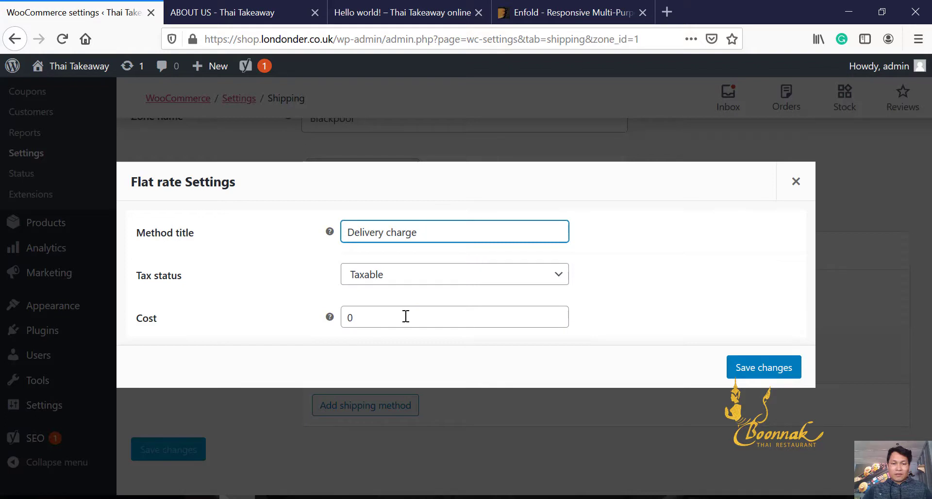
{"action": "left_click", "coordinate": [405, 279]}
{"action": "left_click", "coordinate": [405, 280]}
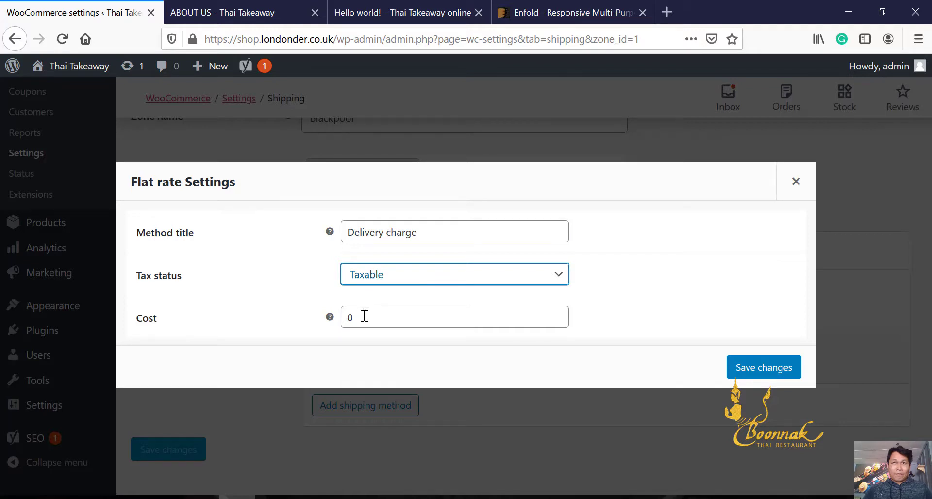
{"action": "left_click_drag", "start_coordinate": [364, 316], "coordinate": [324, 316]}
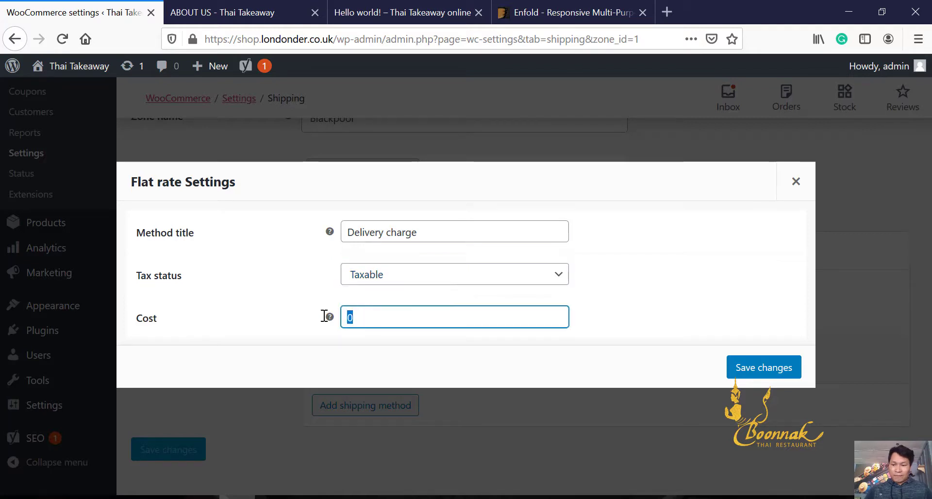
{"action": "left_click", "coordinate": [772, 369]}
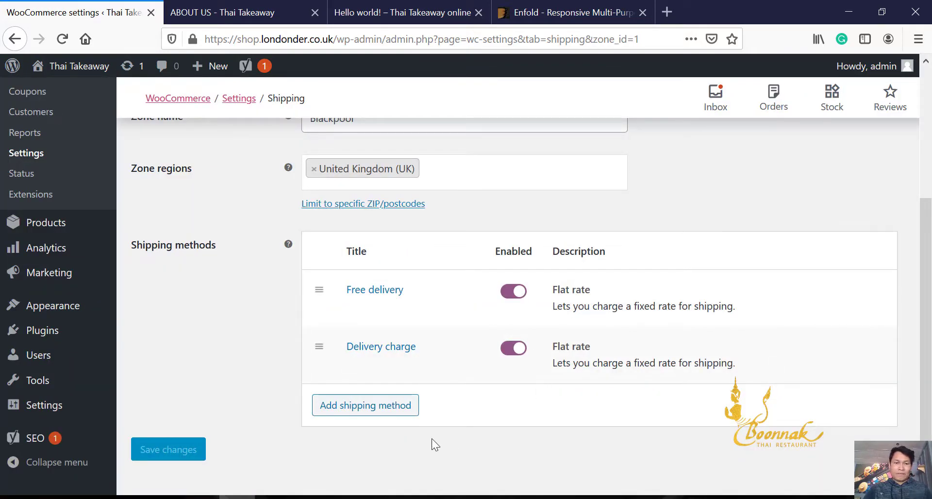
- Add a shipping method of the Free shipping type to the Blackpool zone
{"action": "left_click", "coordinate": [377, 406]}
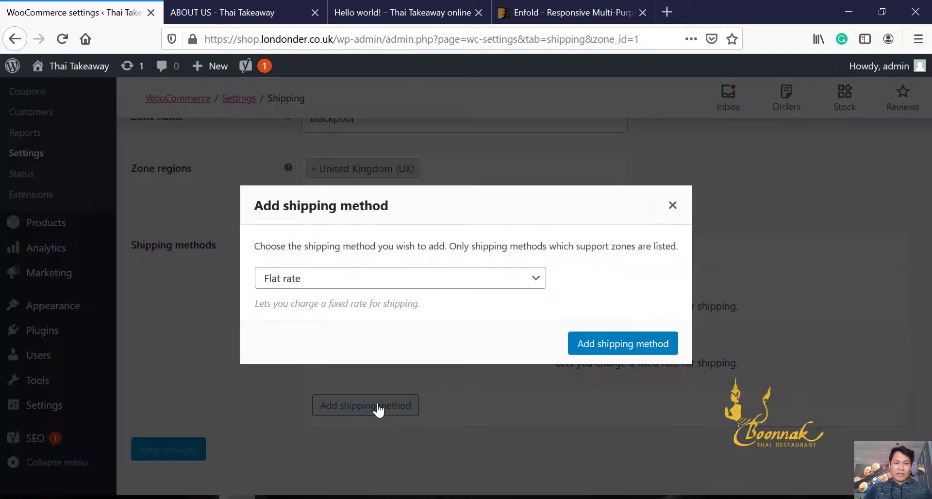
{"action": "left_click", "coordinate": [318, 287]}
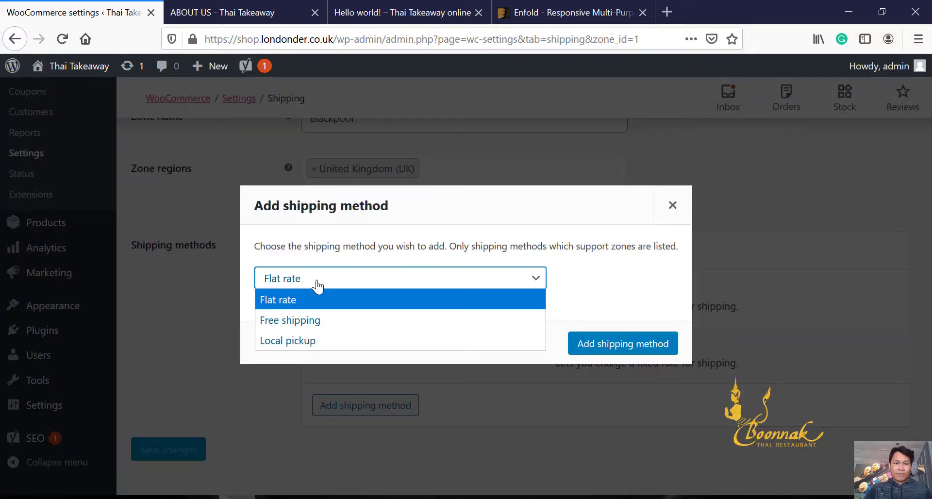
{"action": "left_click", "coordinate": [315, 320]}
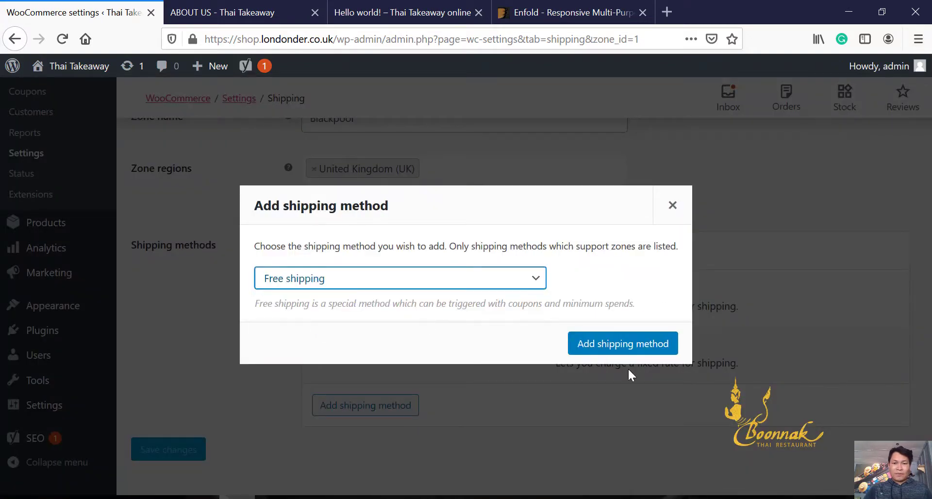
{"action": "left_click", "coordinate": [597, 343]}
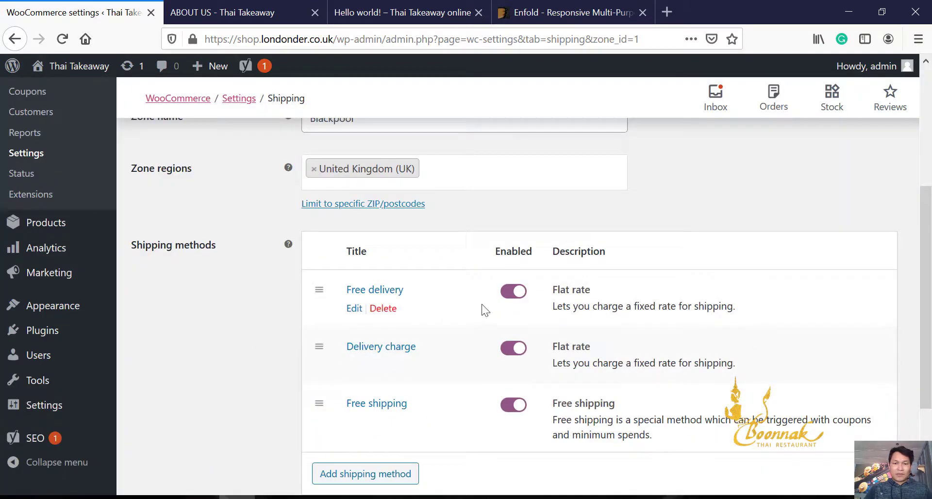
- Open the new Free shipping method's settings and change its title to Delivery
{"action": "left_click", "coordinate": [354, 422]}
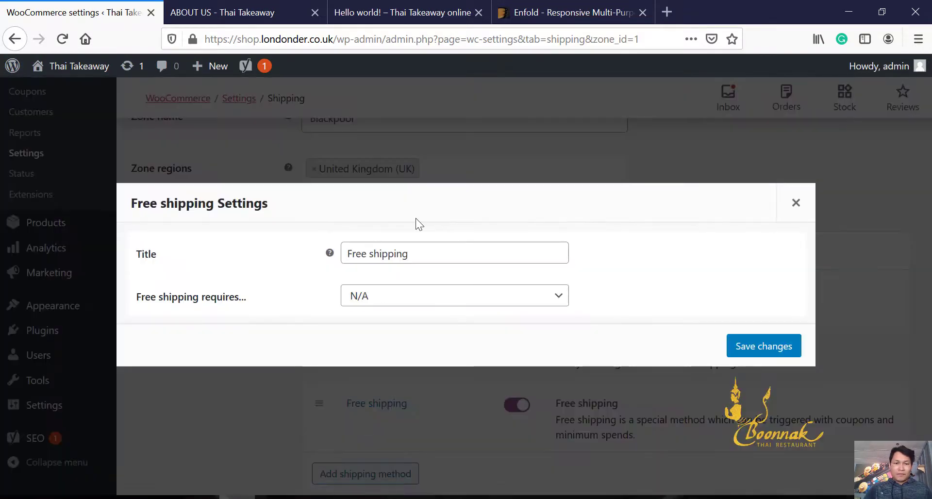
{"action": "left_click", "coordinate": [430, 245]}
{"action": "key", "text": "ctrl+a"}
{"action": "type", "text": "D"}
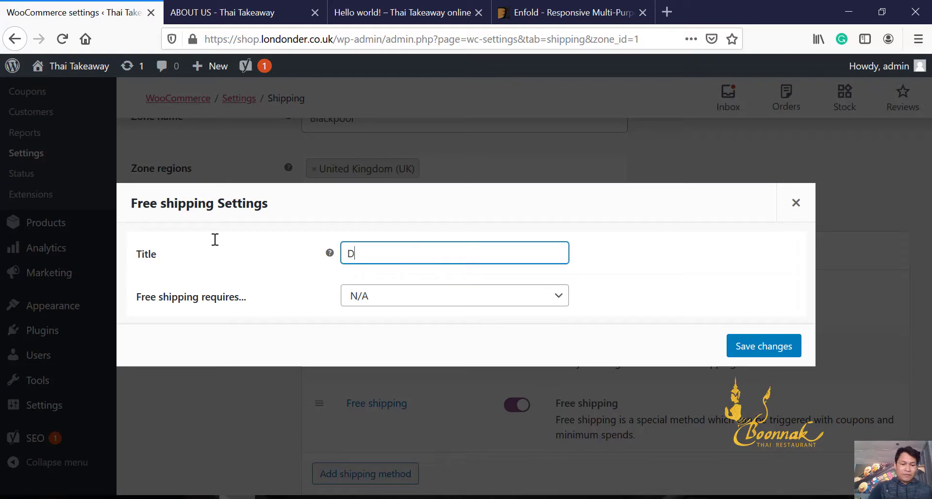
{"action": "type", "text": "eliver"}
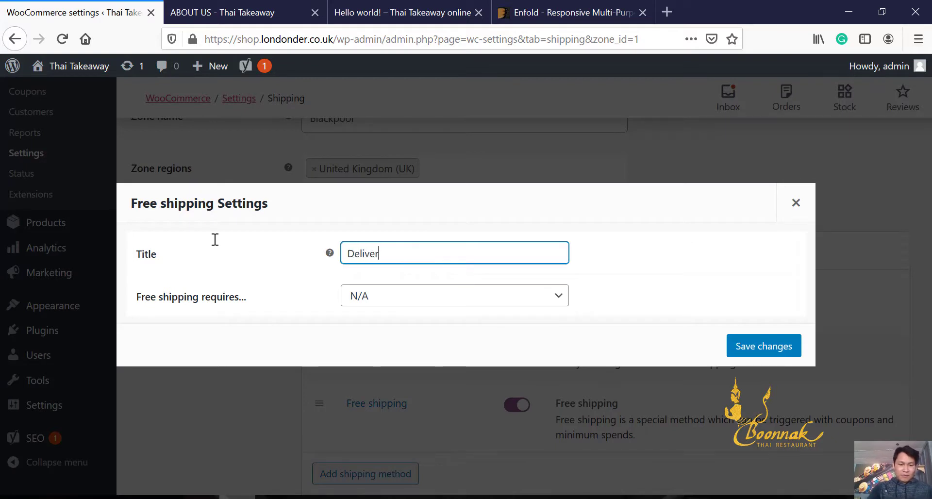
{"action": "type", "text": "y"}
- Make free shipping require a minimum order amount of 20 and save the method's settings
{"action": "left_click", "coordinate": [444, 298]}
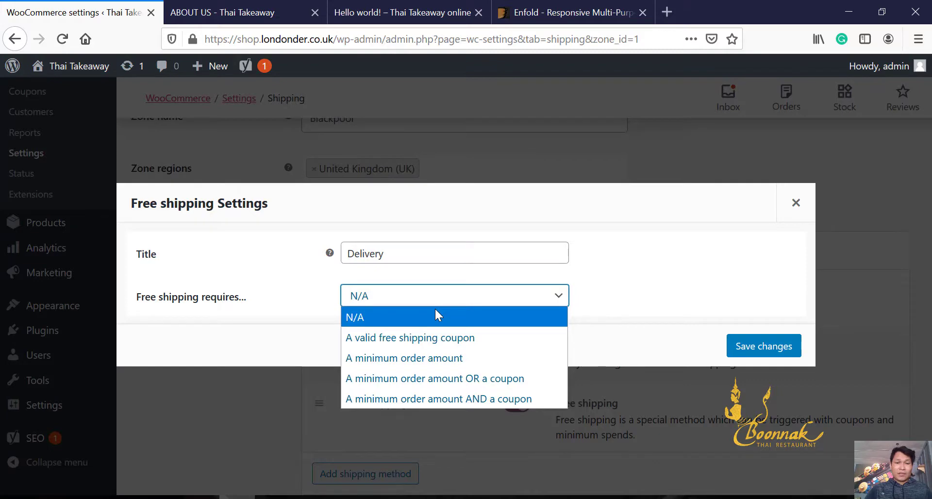
{"action": "left_click", "coordinate": [431, 357]}
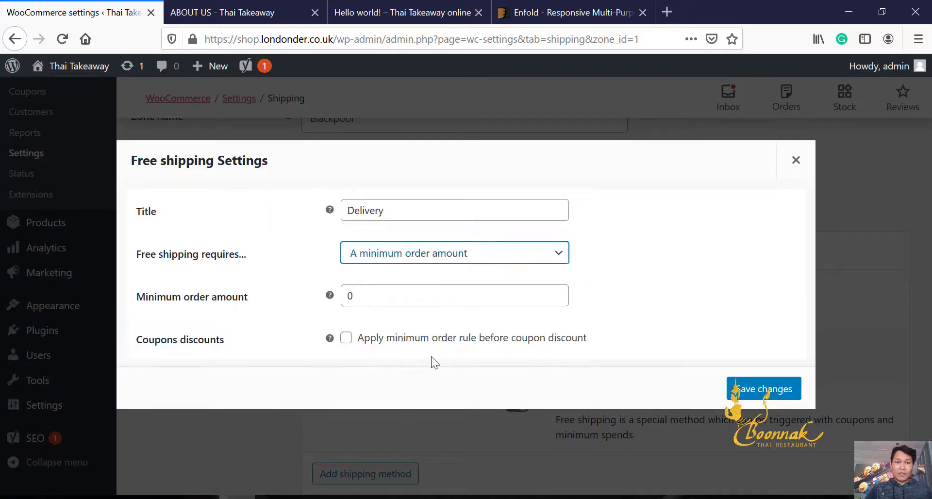
{"action": "double_click", "coordinate": [385, 302]}
{"action": "type", "text": "20"}
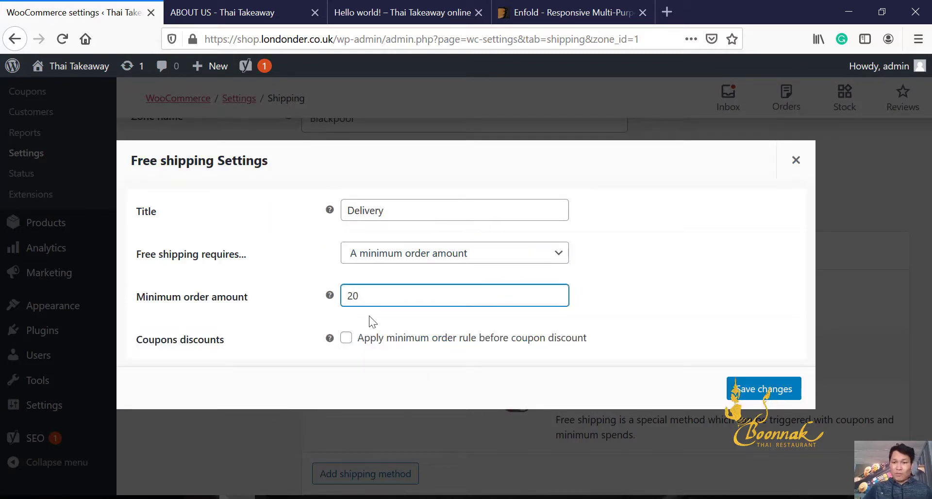
{"action": "left_click", "coordinate": [772, 389]}
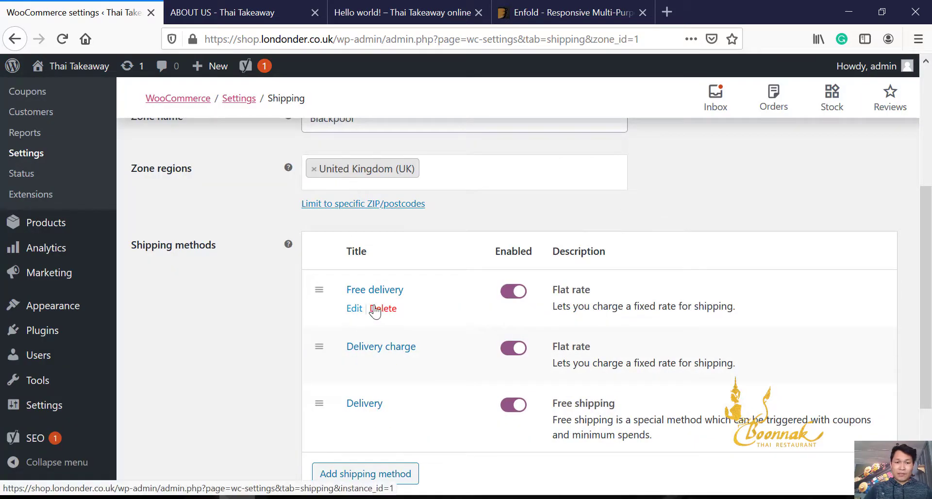
- Delete the Free delivery and Delivery charge flat rate methods from the Blackpool zone
{"action": "left_click", "coordinate": [383, 308]}
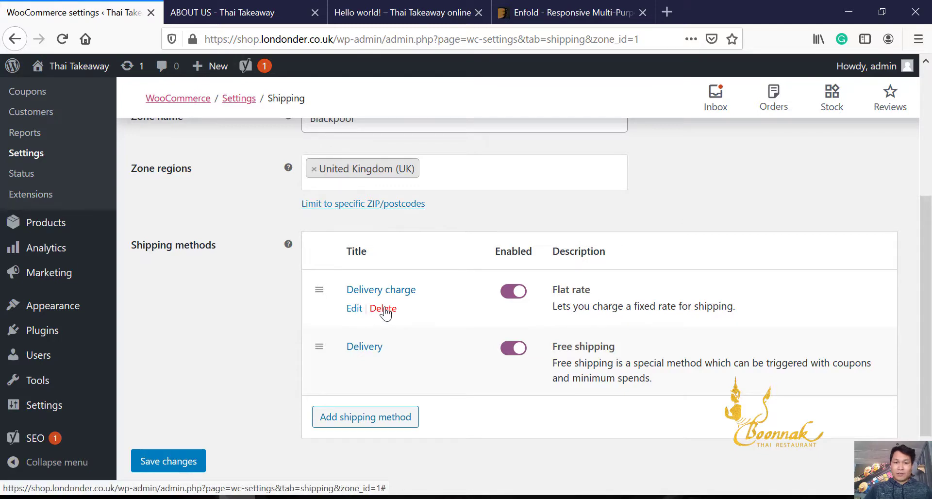
{"action": "left_click", "coordinate": [383, 309]}
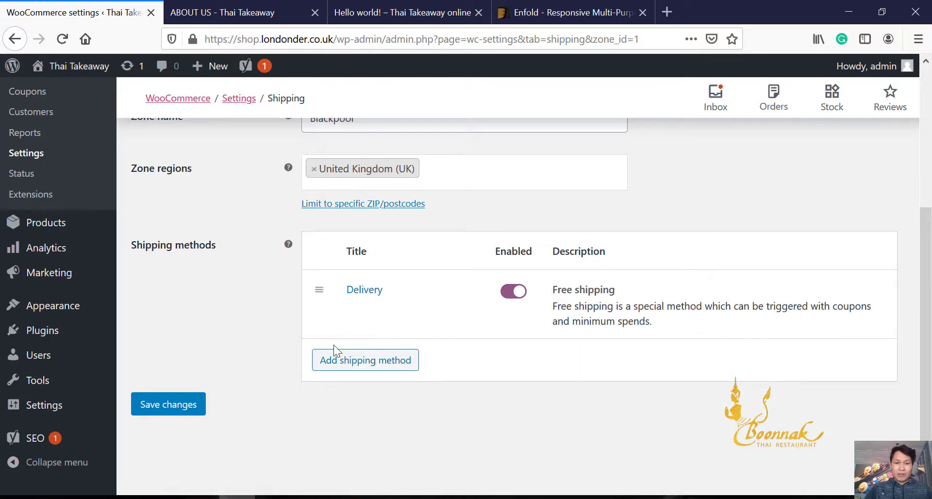
- Add another shipping method of the Free shipping type alongside the Delivery method
{"action": "left_click", "coordinate": [358, 367]}
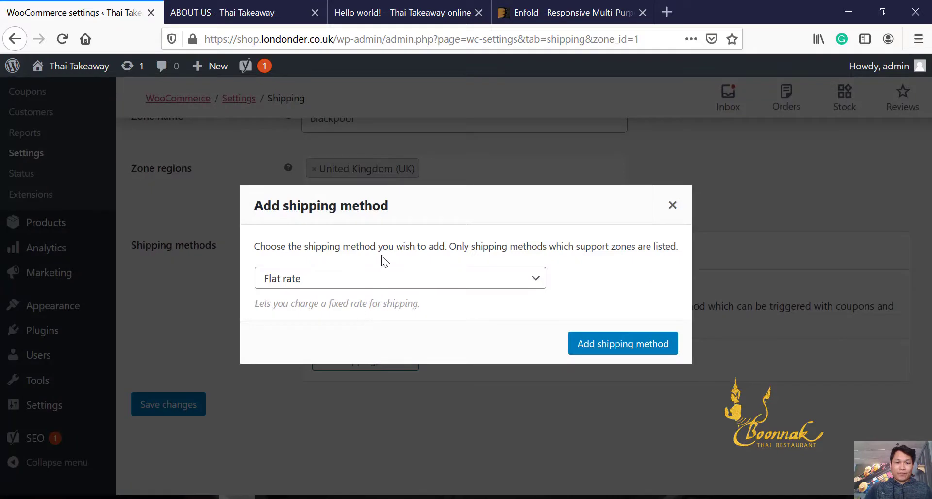
{"action": "left_click", "coordinate": [384, 281]}
{"action": "left_click", "coordinate": [347, 318]}
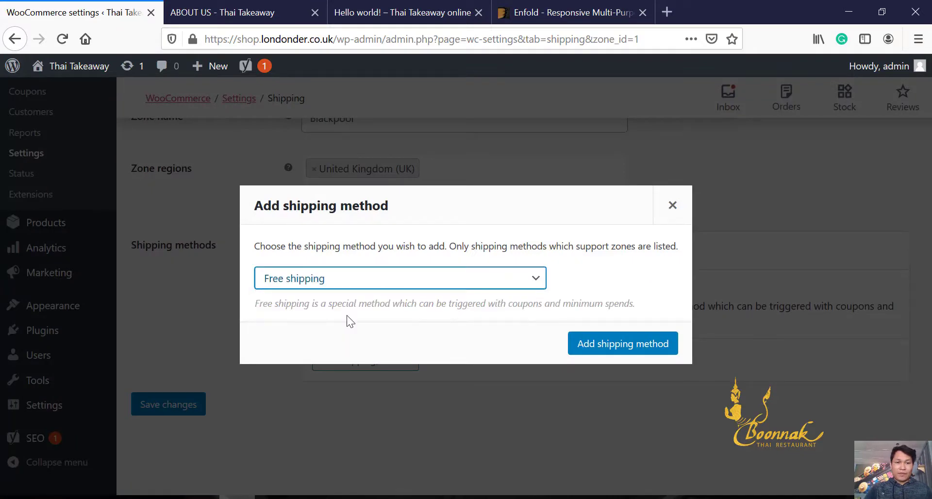
{"action": "left_click", "coordinate": [597, 343]}
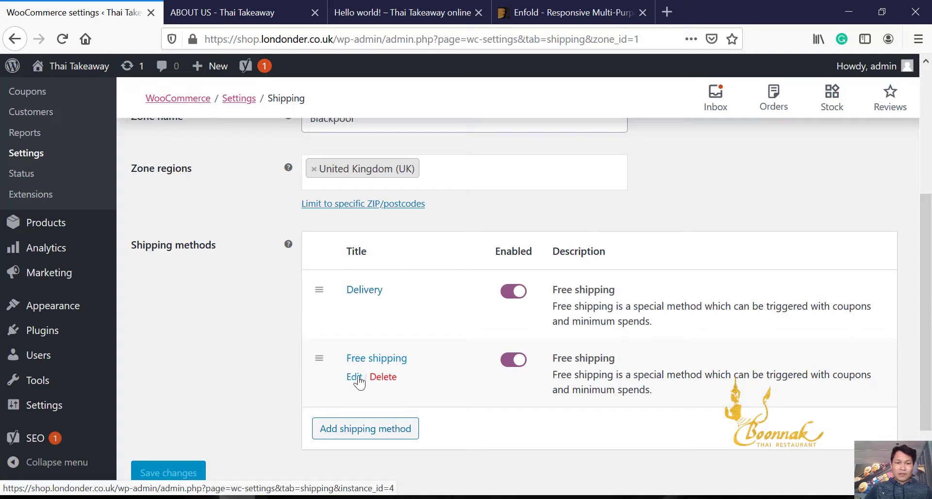
- Retitle the newly added Free shipping method as Collection and save its settings
{"action": "left_click", "coordinate": [356, 378]}
{"action": "triple_click", "coordinate": [428, 253]}
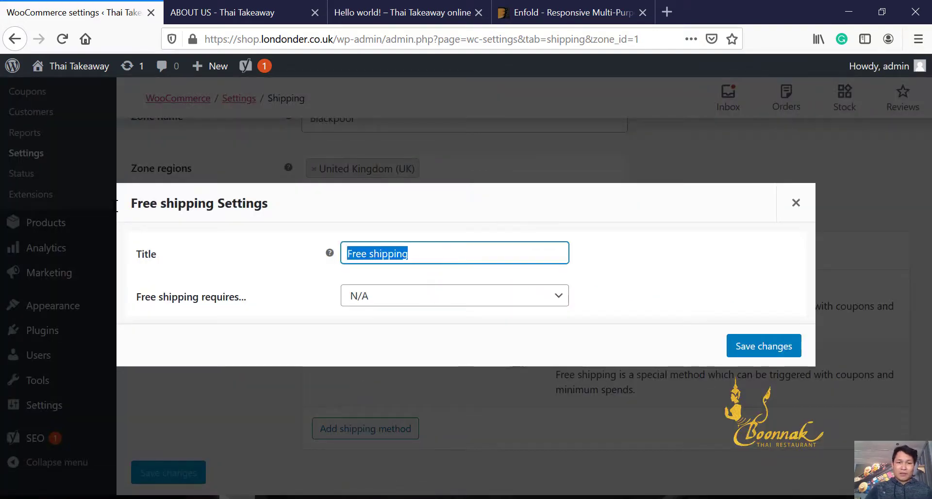
{"action": "type", "text": "Collection"}
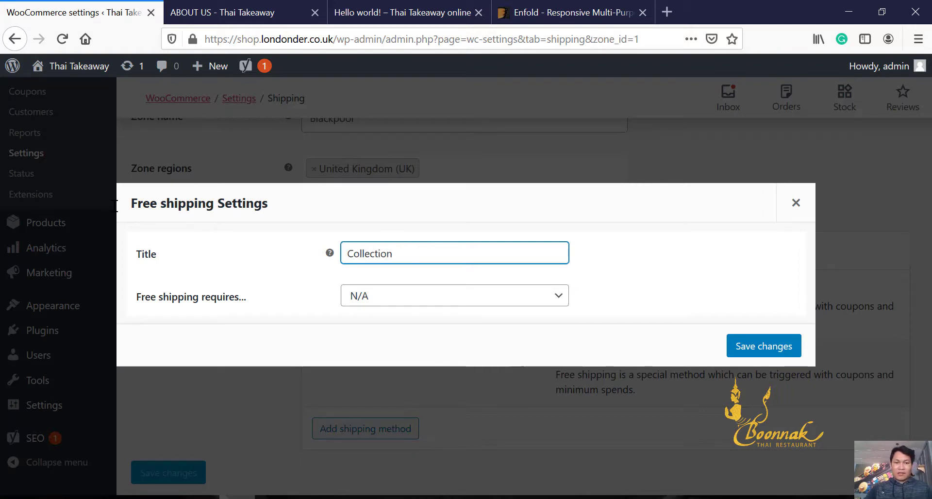
{"action": "left_click", "coordinate": [743, 346]}
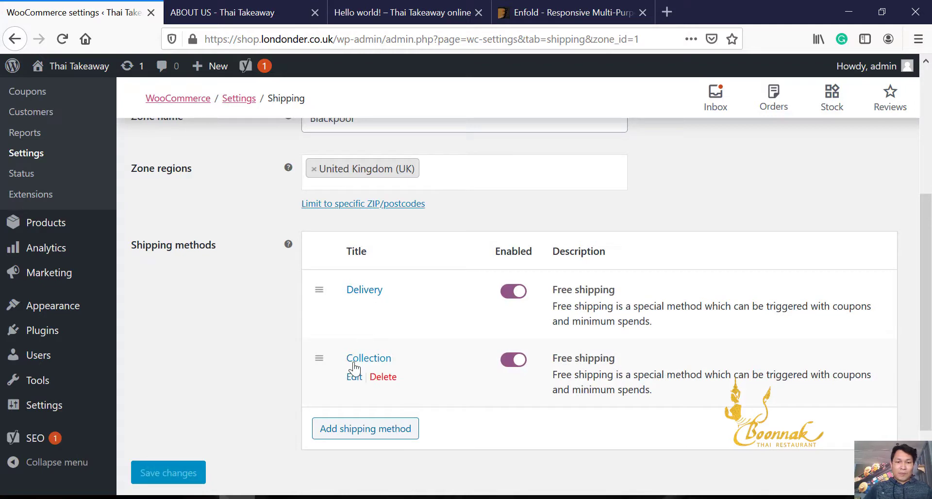
- Move the Collection method above Delivery in the shipping methods list and save the zone's changes
{"action": "left_click_drag", "start_coordinate": [318, 360], "coordinate": [322, 289]}
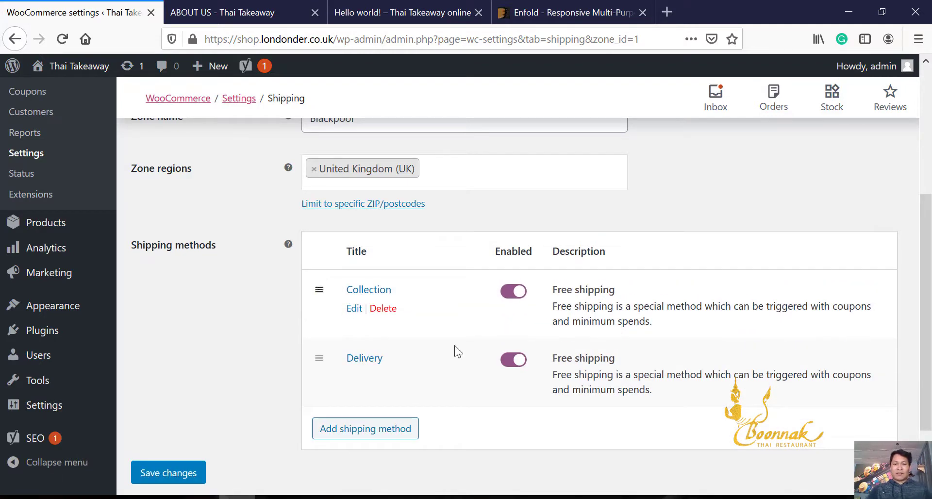
{"action": "left_click", "coordinate": [374, 439]}
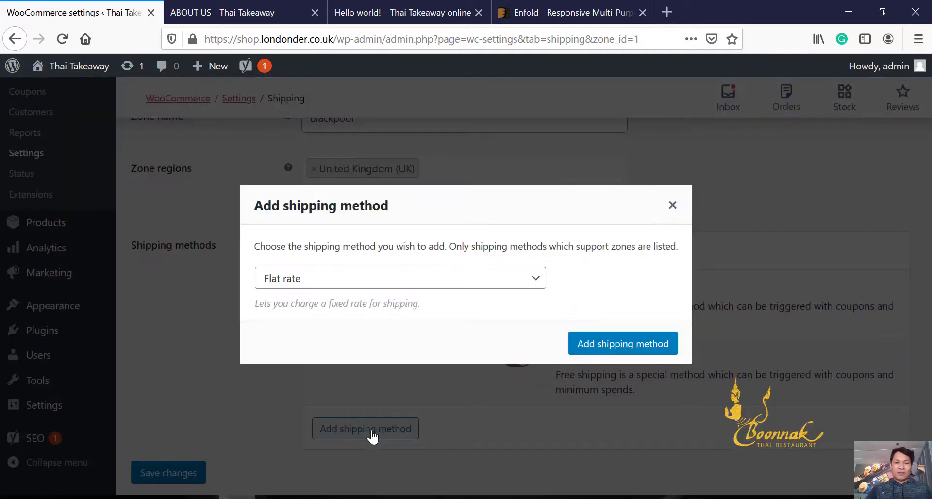
{"action": "left_click", "coordinate": [673, 204]}
{"action": "left_click", "coordinate": [165, 473]}
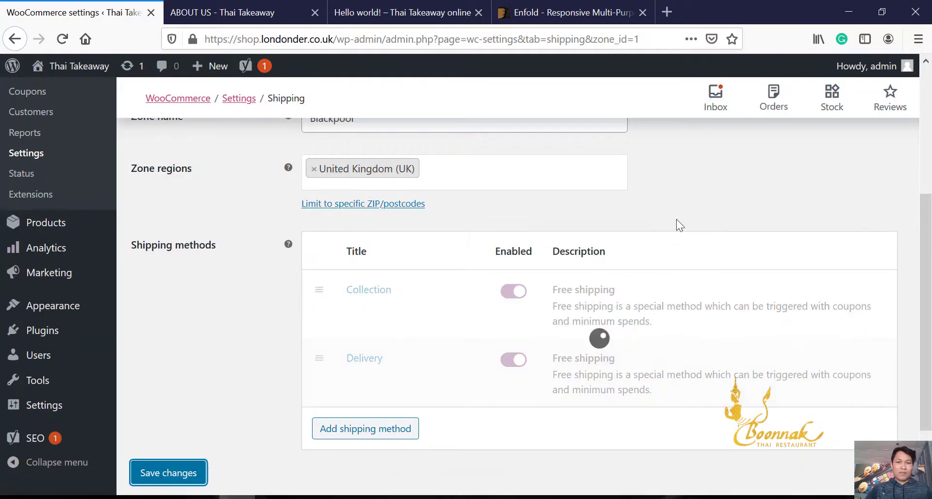
- Try to open the Payments settings, choose to stay on the page, and recheck the Blackpool zone's shipping methods
{"action": "scroll", "coordinate": [738, 163], "scroll_direction": "down", "scroll_amount": 2}
{"action": "scroll", "coordinate": [738, 163], "scroll_direction": "up", "scroll_amount": 7}
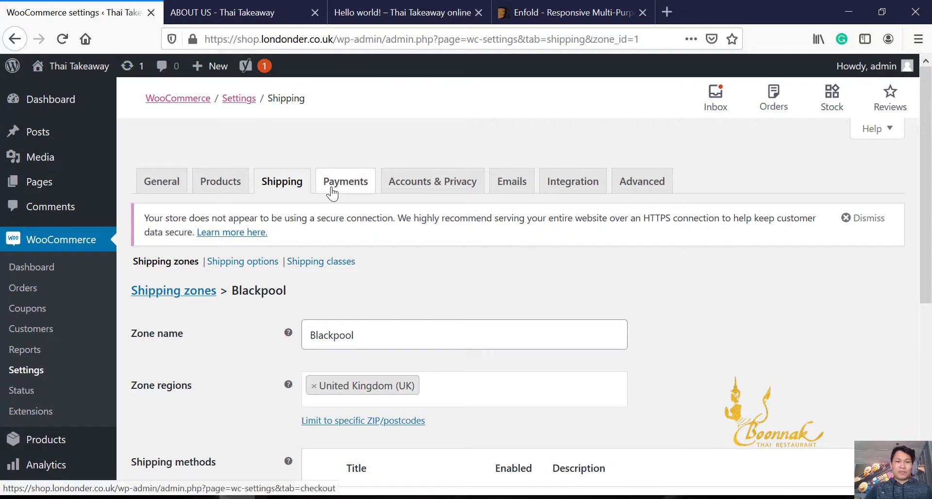
{"action": "left_click", "coordinate": [345, 183]}
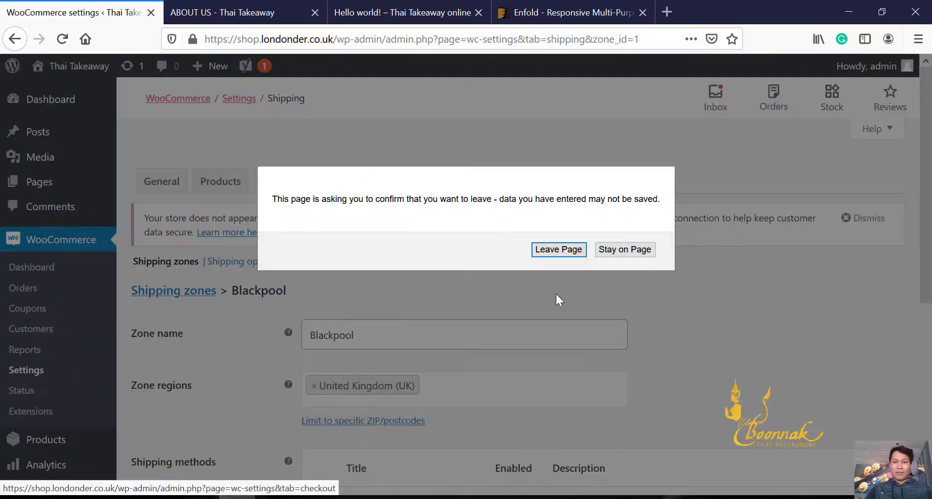
{"action": "left_click", "coordinate": [619, 254]}
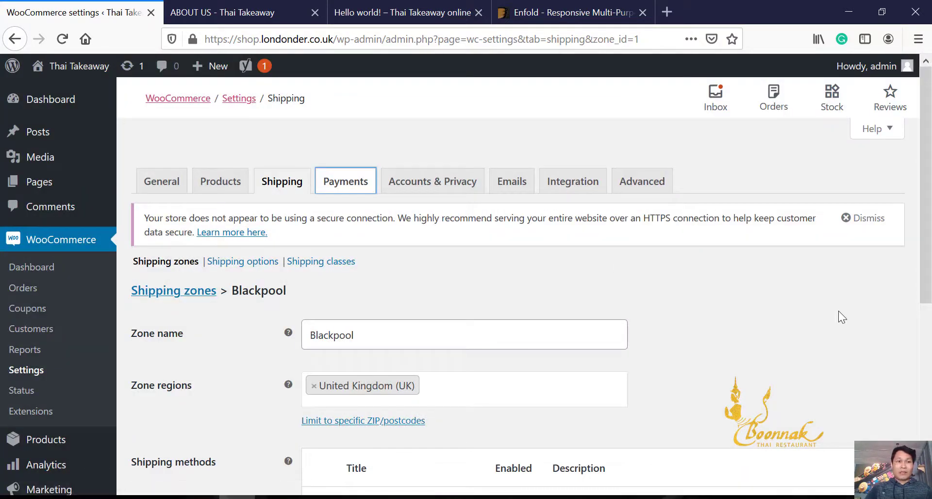
{"action": "scroll", "coordinate": [838, 310], "scroll_direction": "down", "scroll_amount": 6}
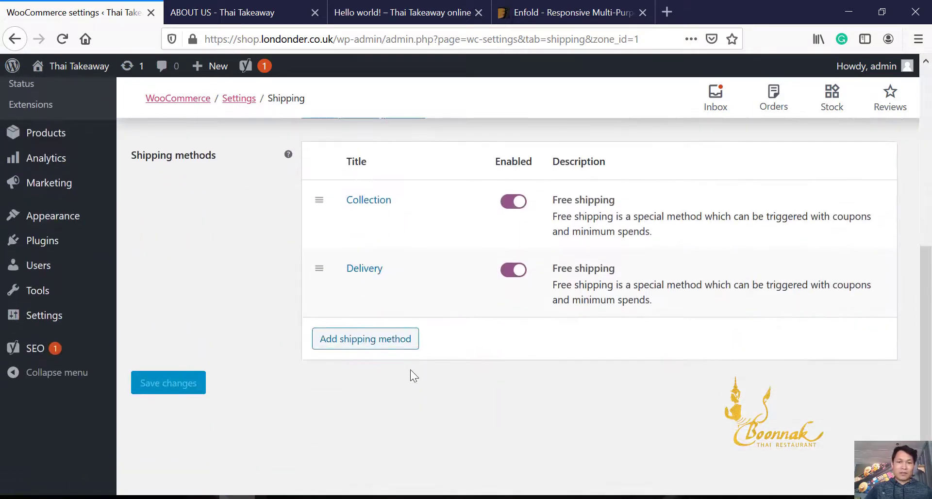
{"action": "scroll", "coordinate": [408, 376], "scroll_direction": "up", "scroll_amount": 6}
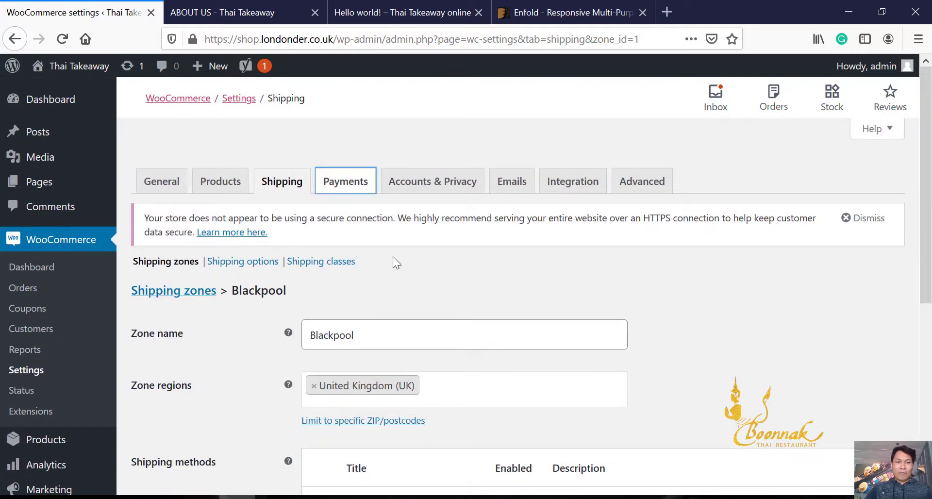
- Leave the shipping page for the Payments settings, enable the Cash on delivery and PayPal methods, and save the changes
{"action": "left_click", "coordinate": [350, 186]}
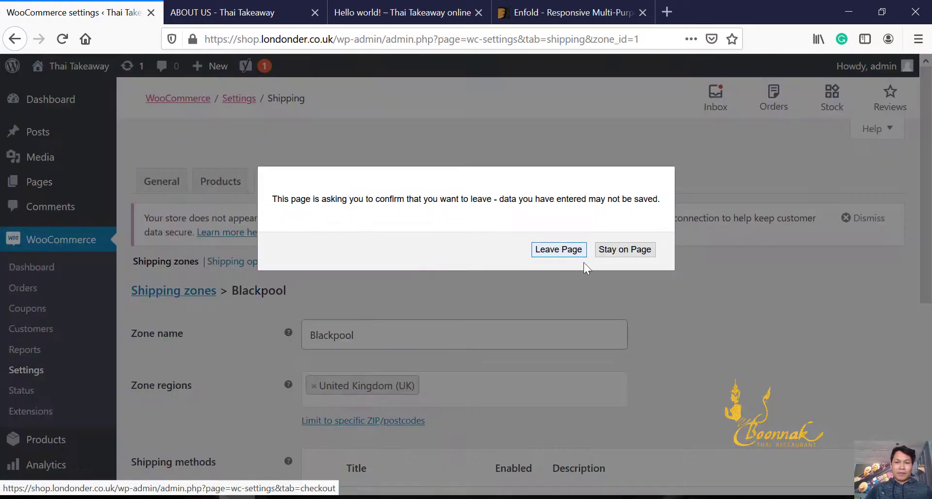
{"action": "left_click", "coordinate": [563, 249]}
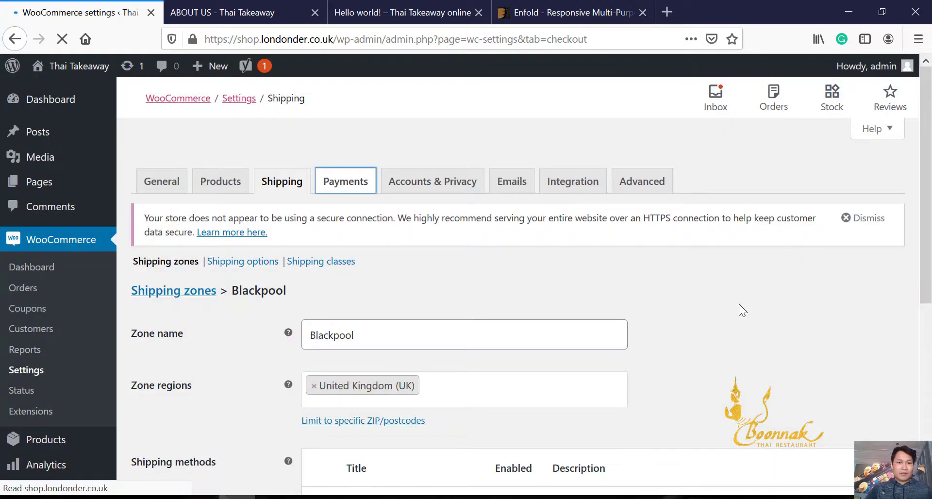
{"action": "scroll", "coordinate": [739, 305], "scroll_direction": "down", "scroll_amount": 3}
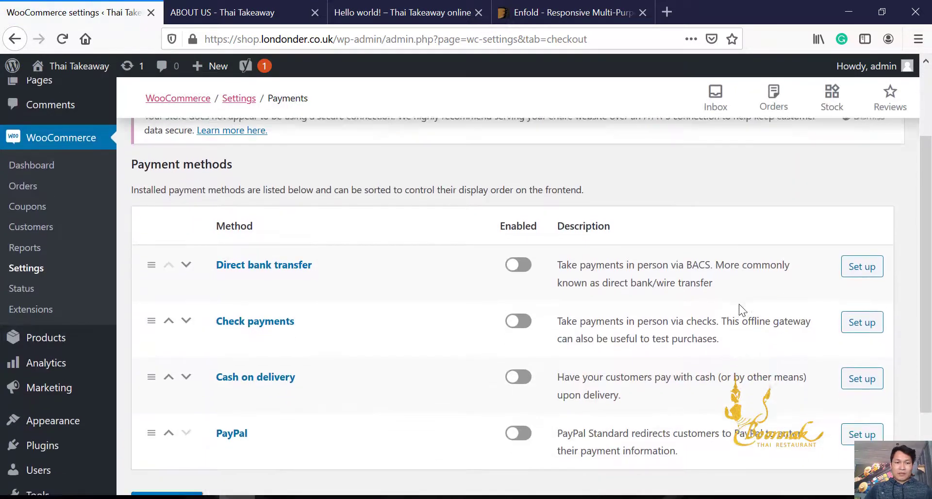
{"action": "scroll", "coordinate": [739, 304], "scroll_direction": "down", "scroll_amount": 1}
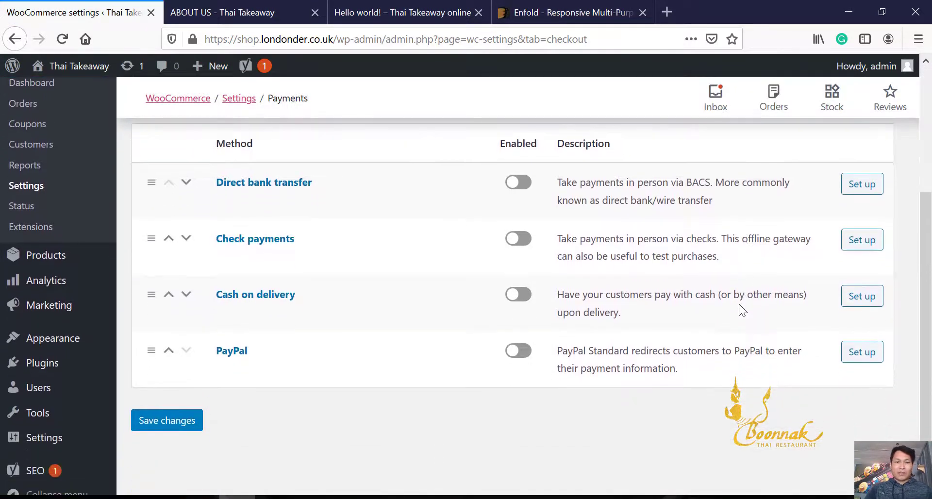
{"action": "left_click", "coordinate": [517, 295]}
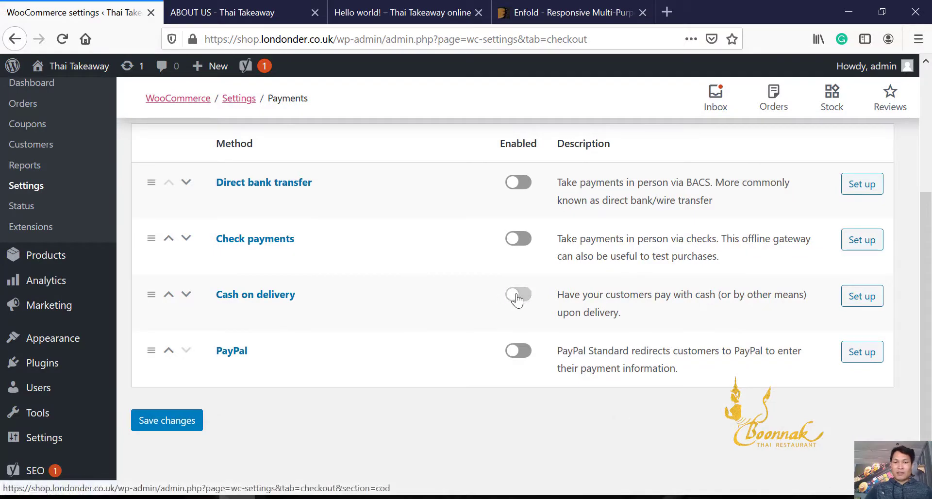
{"action": "left_click", "coordinate": [518, 351]}
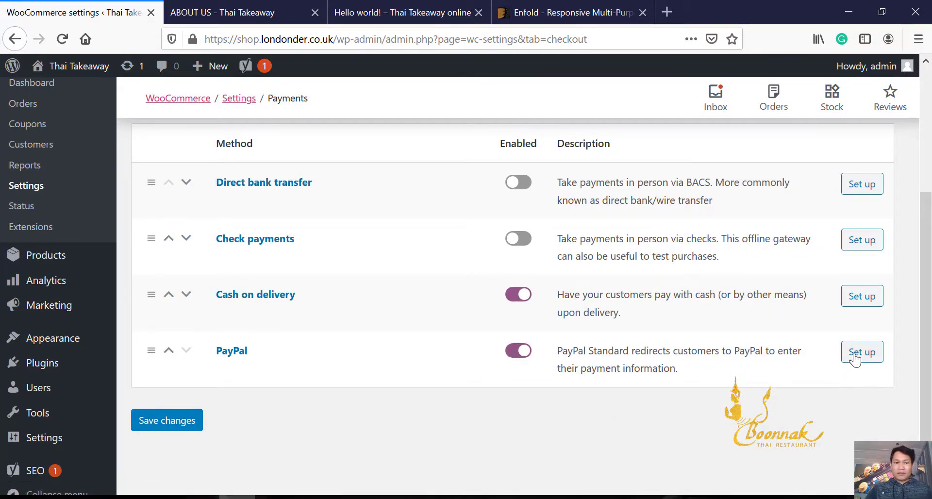
{"action": "left_click", "coordinate": [170, 421]}
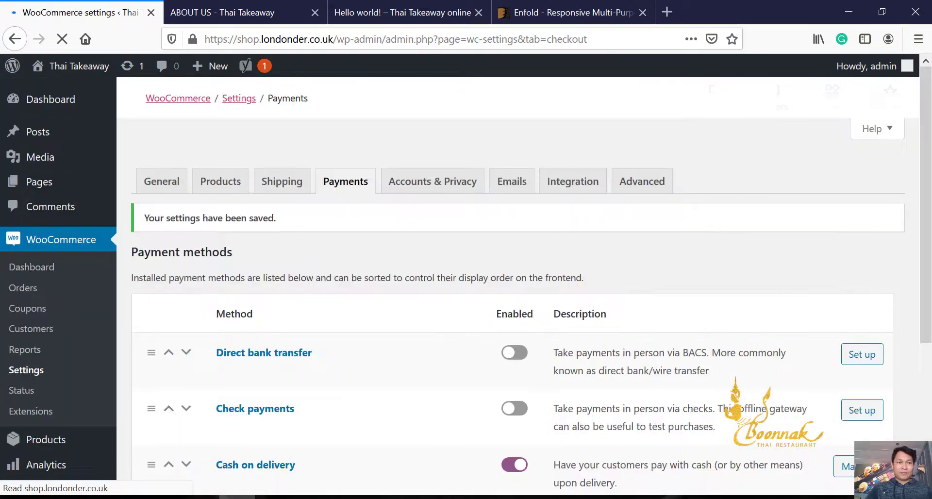
- Open the PayPal method's settings, enable PayPal sandbox, and save the changes
{"action": "scroll", "coordinate": [829, 284], "scroll_direction": "down", "scroll_amount": 5}
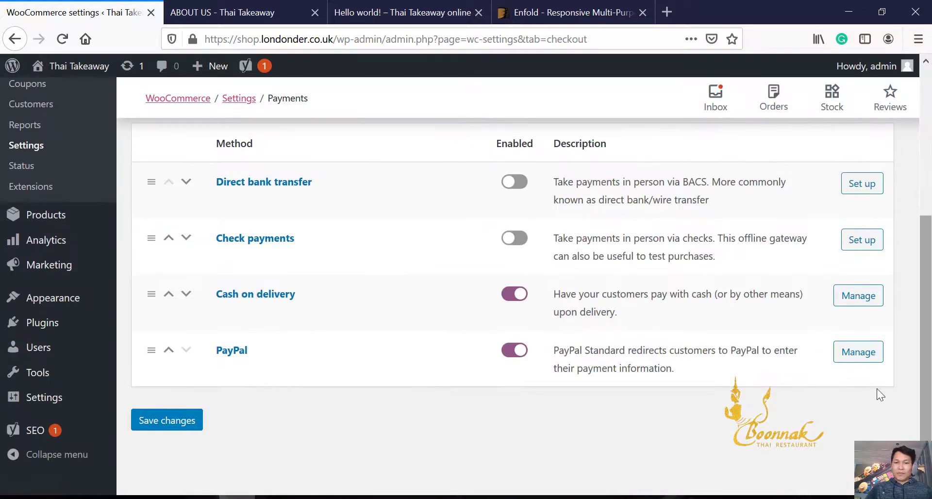
{"action": "left_click", "coordinate": [857, 353]}
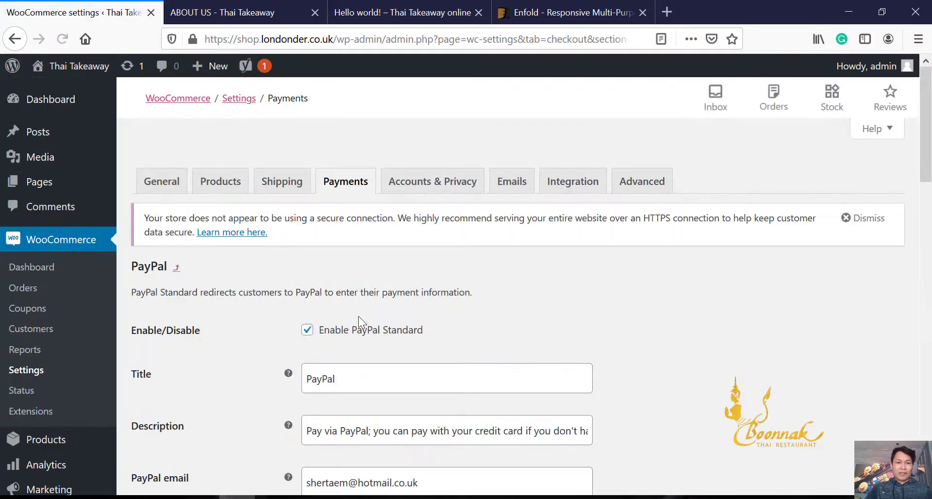
{"action": "scroll", "coordinate": [453, 331], "scroll_direction": "down", "scroll_amount": 1}
{"action": "scroll", "coordinate": [454, 332], "scroll_direction": "down", "scroll_amount": 1}
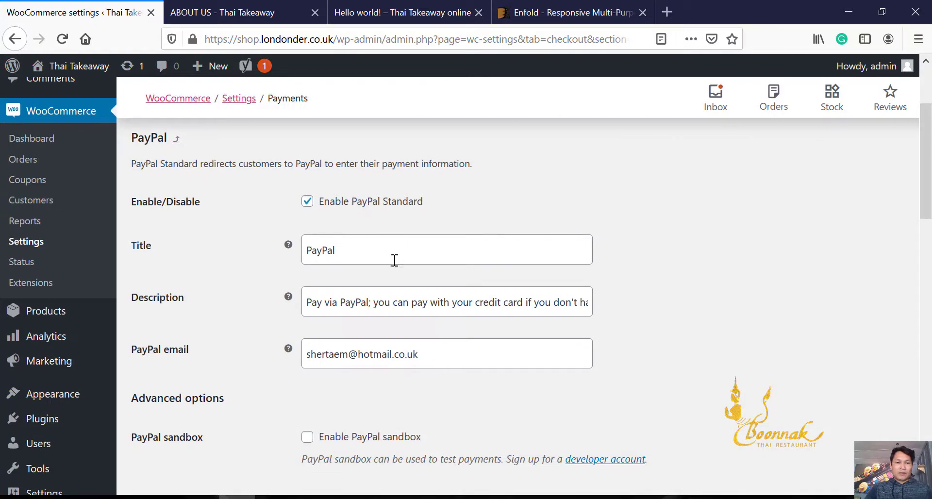
{"action": "scroll", "coordinate": [519, 385], "scroll_direction": "down", "scroll_amount": 2}
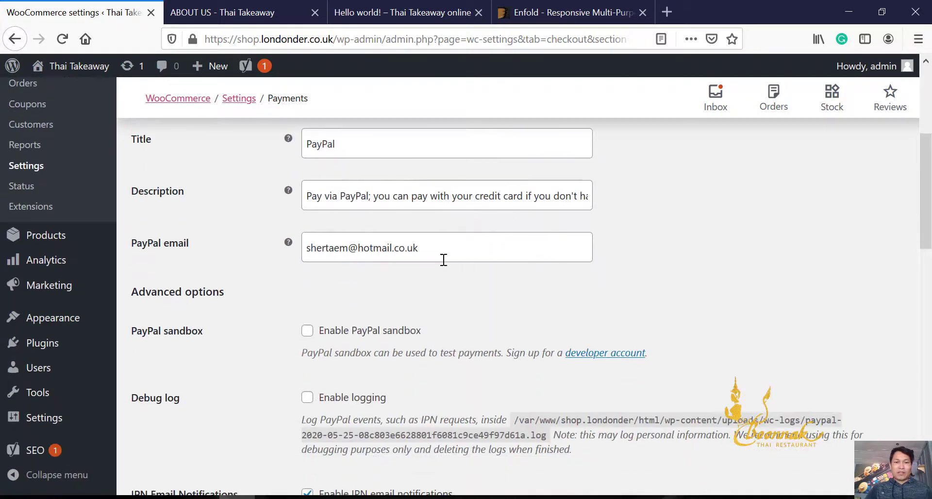
{"action": "scroll", "coordinate": [672, 327], "scroll_direction": "down", "scroll_amount": 1}
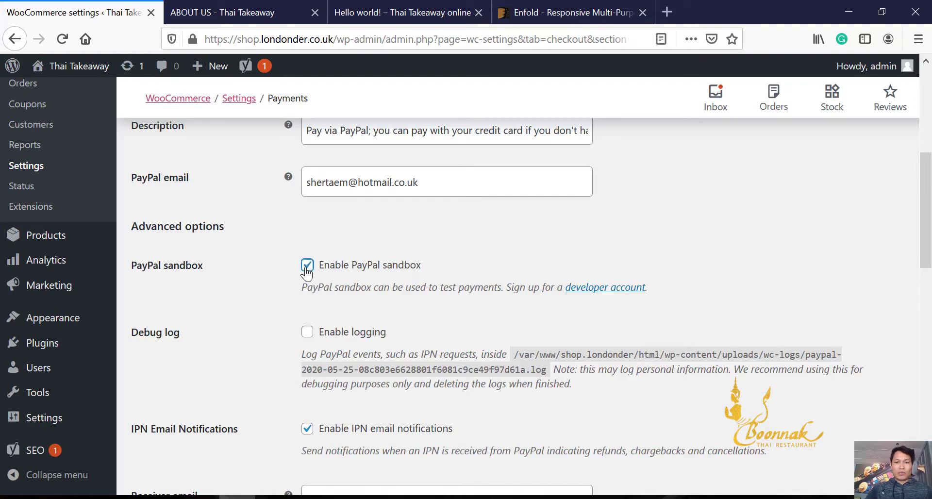
{"action": "scroll", "coordinate": [666, 315], "scroll_direction": "down", "scroll_amount": 4}
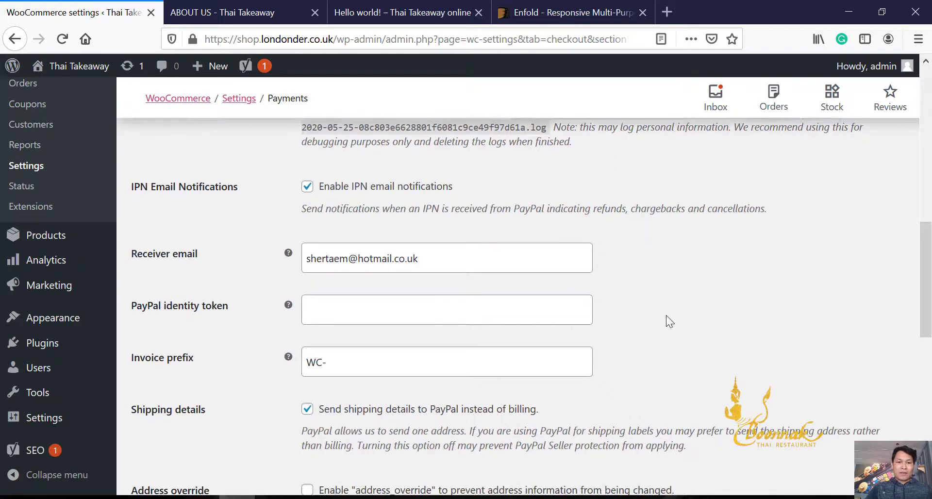
{"action": "scroll", "coordinate": [666, 315], "scroll_direction": "down", "scroll_amount": 7}
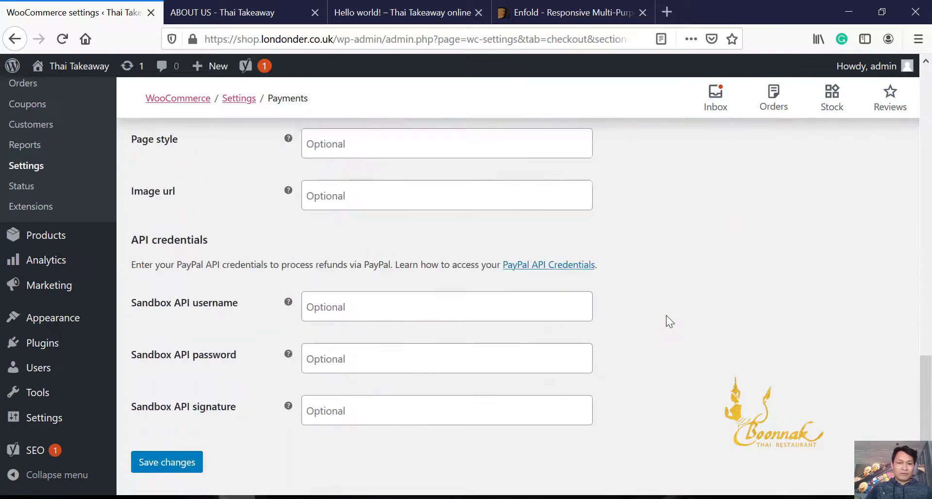
{"action": "scroll", "coordinate": [668, 322], "scroll_direction": "down", "scroll_amount": 1}
{"action": "left_click", "coordinate": [159, 424]}
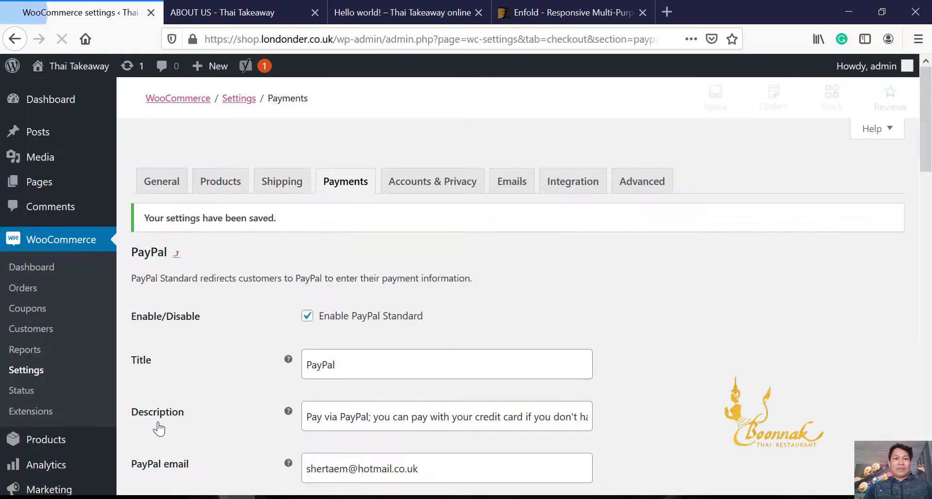
- Review the Accounts & Privacy settings, including guest checkout, account creation, privacy policy and personal data retention
{"action": "scroll", "coordinate": [792, 403], "scroll_direction": "down", "scroll_amount": 10}
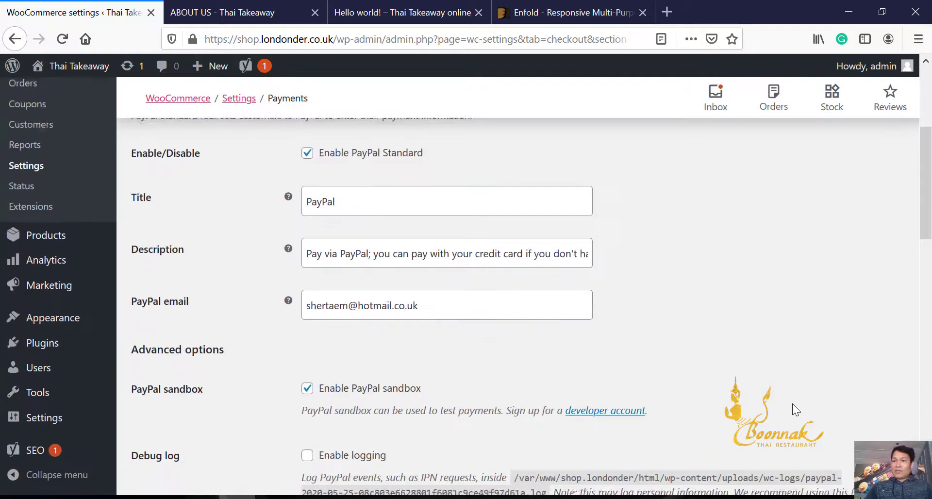
{"action": "scroll", "coordinate": [792, 404], "scroll_direction": "up", "scroll_amount": 12}
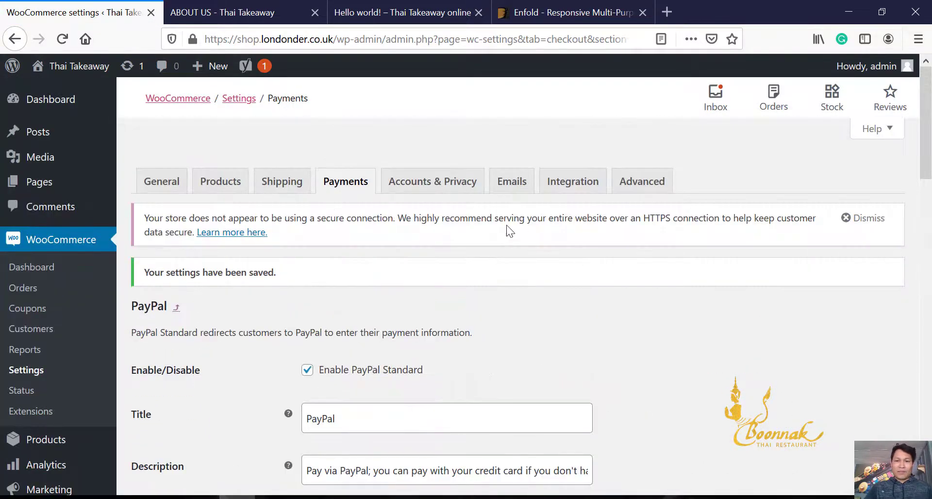
{"action": "left_click", "coordinate": [436, 187]}
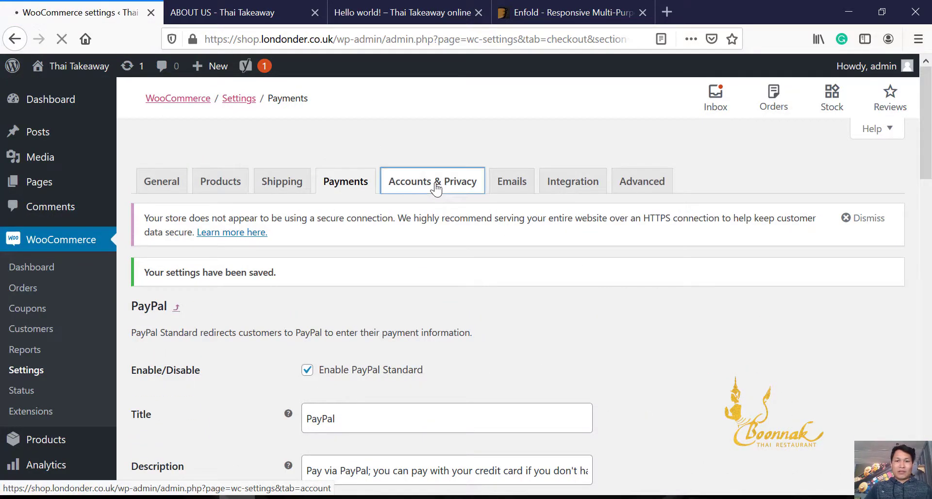
{"action": "scroll", "coordinate": [787, 401], "scroll_direction": "down", "scroll_amount": 2}
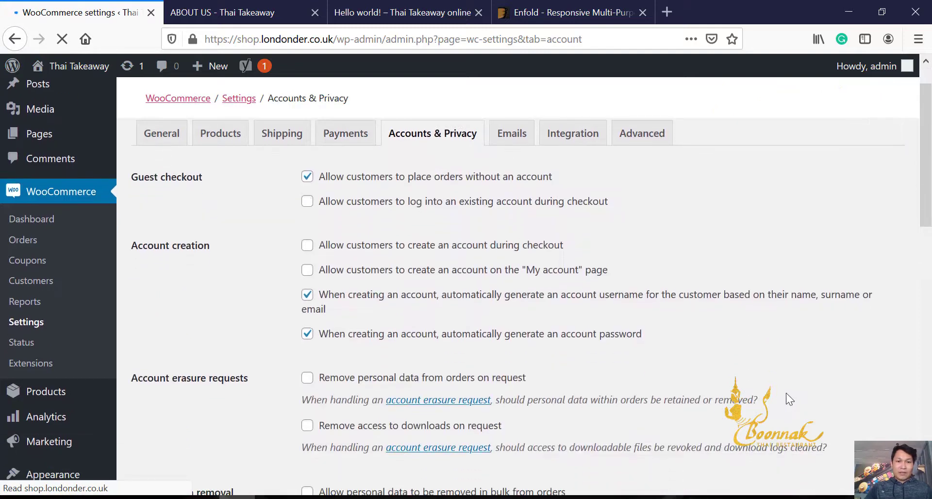
{"action": "scroll", "coordinate": [786, 394], "scroll_direction": "down", "scroll_amount": 12}
{"action": "scroll", "coordinate": [786, 394], "scroll_direction": "up", "scroll_amount": 5}
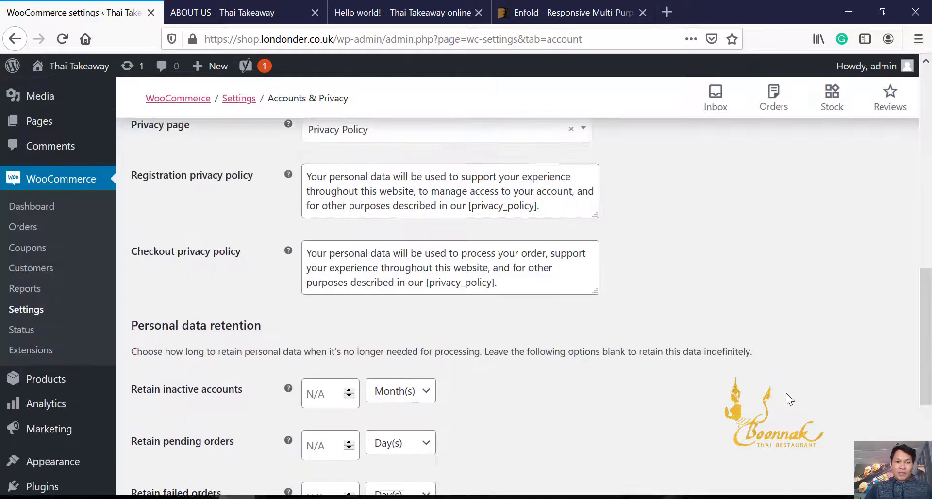
{"action": "scroll", "coordinate": [786, 394], "scroll_direction": "up", "scroll_amount": 3}
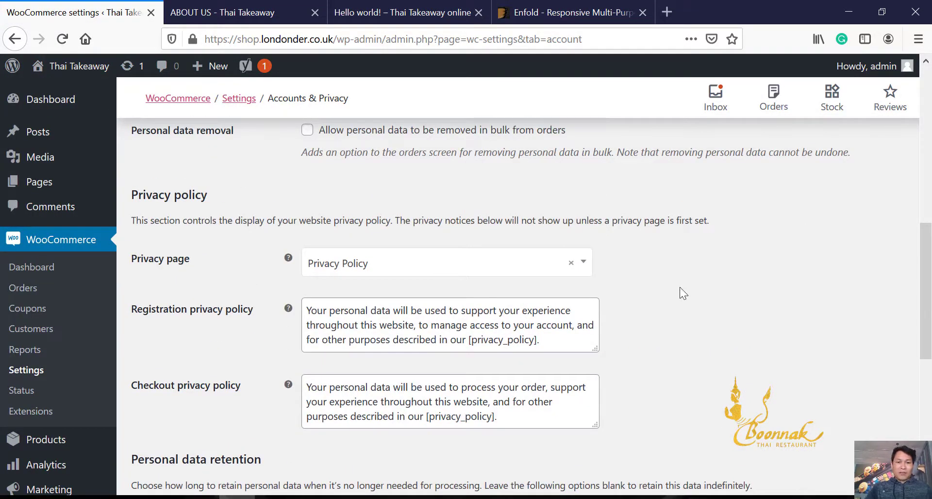
{"action": "scroll", "coordinate": [703, 292], "scroll_direction": "up", "scroll_amount": 3}
{"action": "scroll", "coordinate": [701, 282], "scroll_direction": "down", "scroll_amount": 9}
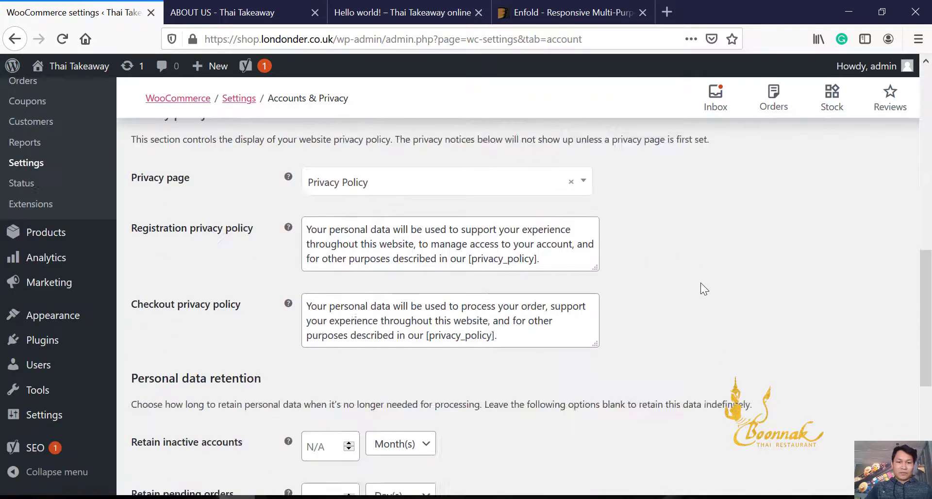
{"action": "scroll", "coordinate": [700, 283], "scroll_direction": "up", "scroll_amount": 15}
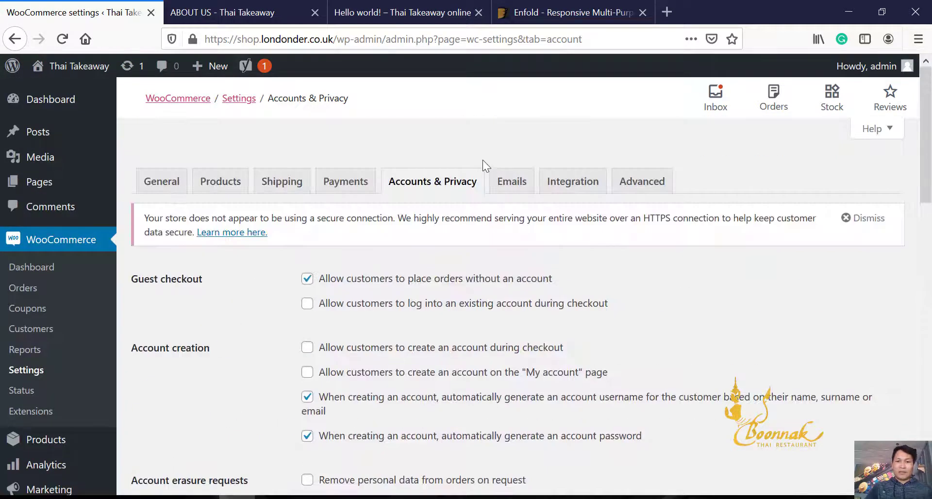
- Review the notification types and their recipients in the Emails settings
{"action": "left_click", "coordinate": [512, 181]}
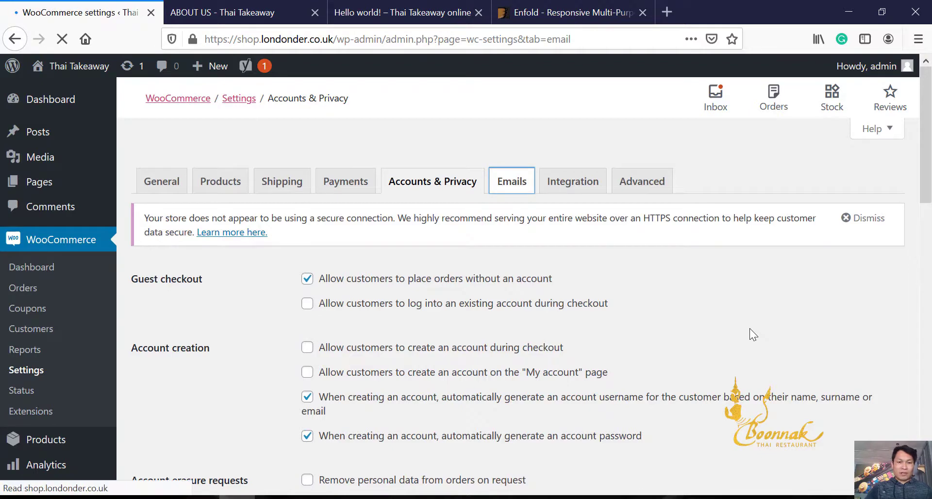
{"action": "scroll", "coordinate": [749, 328], "scroll_direction": "down", "scroll_amount": 3}
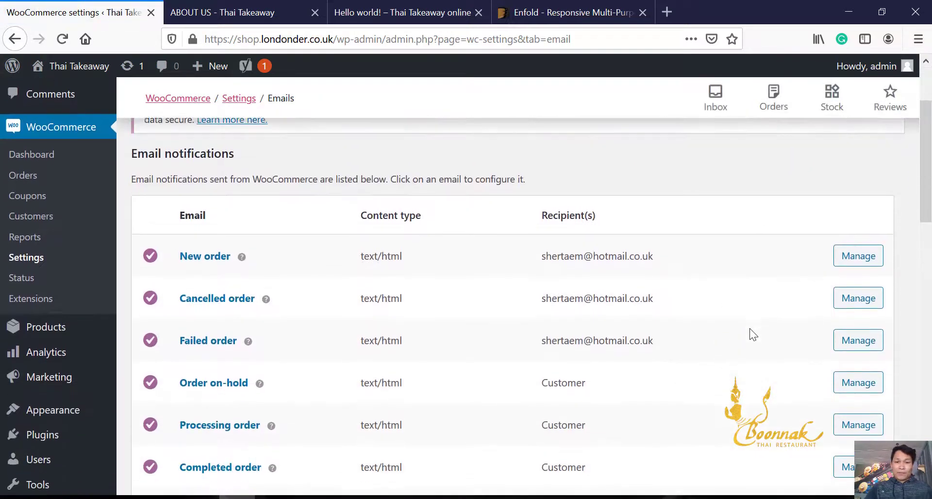
{"action": "scroll", "coordinate": [750, 329], "scroll_direction": "down", "scroll_amount": 2}
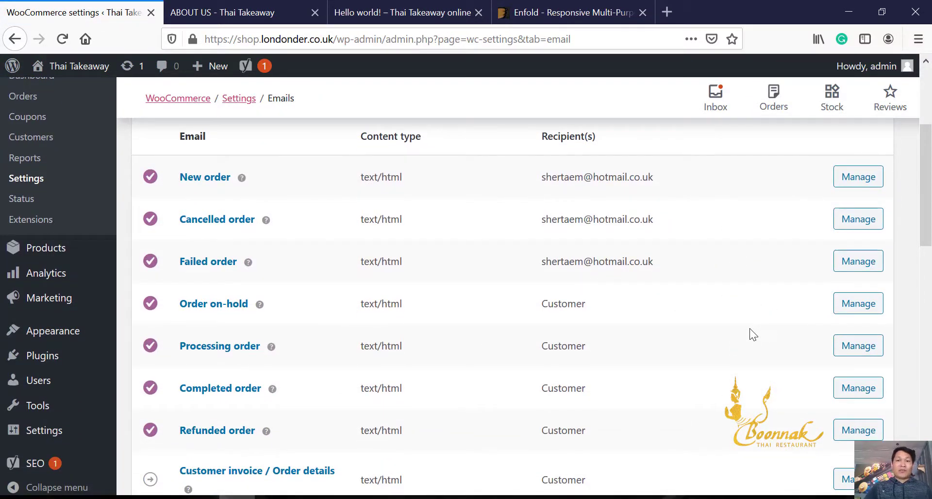
{"action": "scroll", "coordinate": [749, 328], "scroll_direction": "up", "scroll_amount": 5}
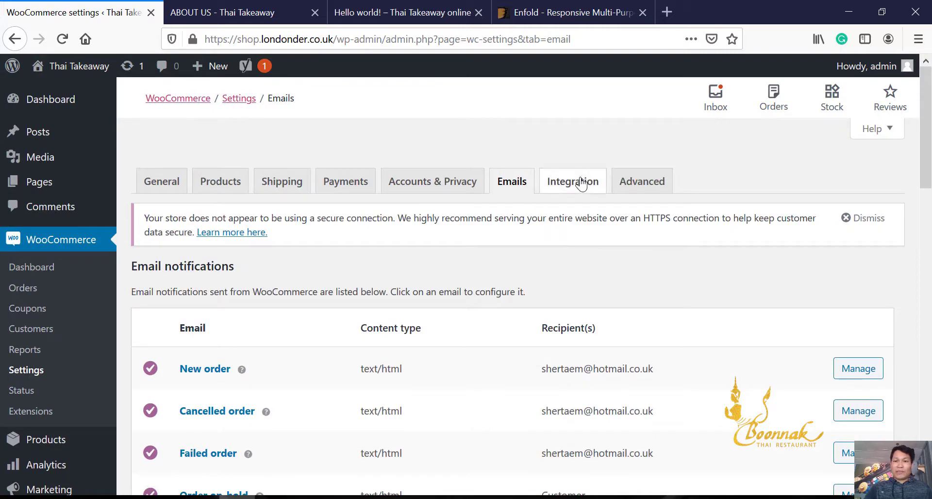
- Review the page setup for cart, checkout and account pages in the Advanced settings
{"action": "left_click", "coordinate": [656, 184]}
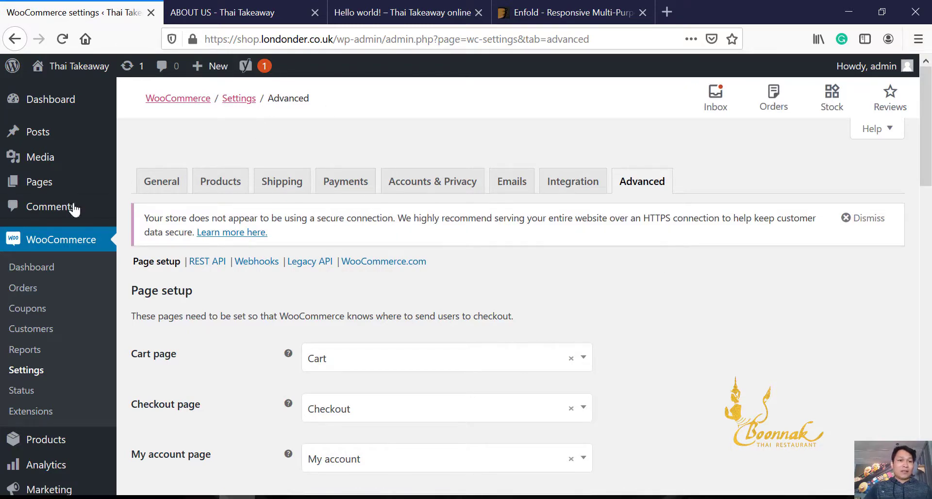
{"action": "scroll", "coordinate": [286, 147], "scroll_direction": "down", "scroll_amount": 2}
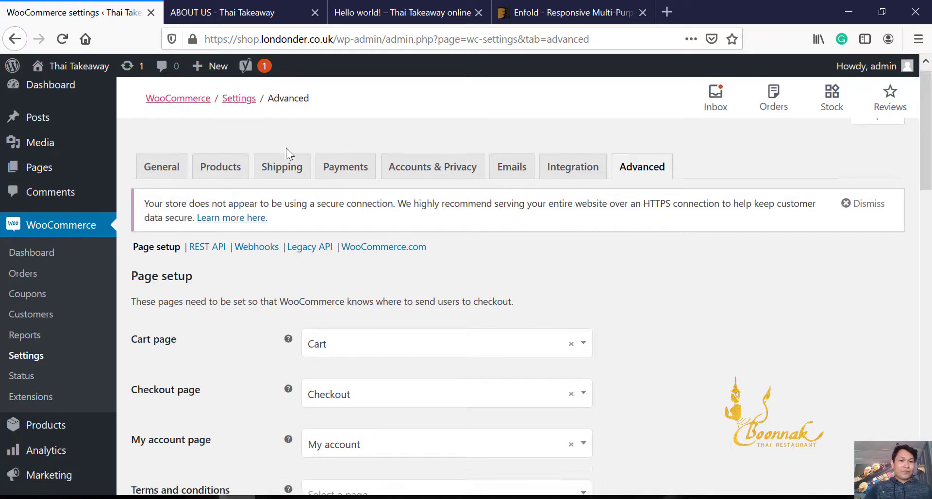
{"action": "scroll", "coordinate": [287, 147], "scroll_direction": "up", "scroll_amount": 2}
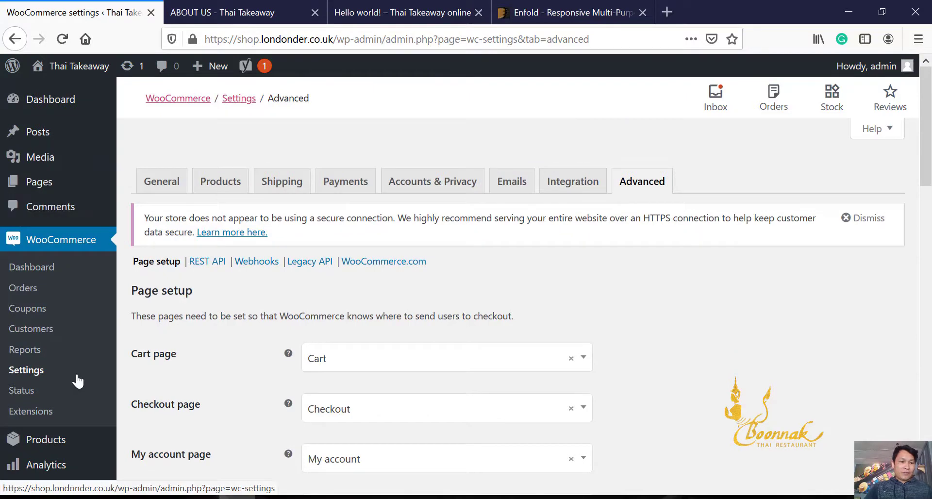
- Open the list of all products and start creating a new product
{"action": "scroll", "coordinate": [77, 372], "scroll_direction": "down", "scroll_amount": 5}
{"action": "mouse_move", "coordinate": [55, 246]}
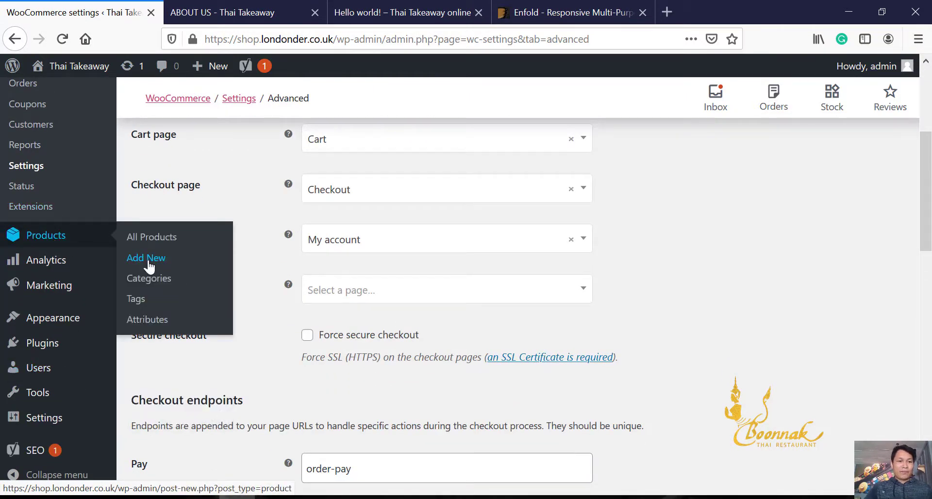
{"action": "left_click", "coordinate": [145, 238]}
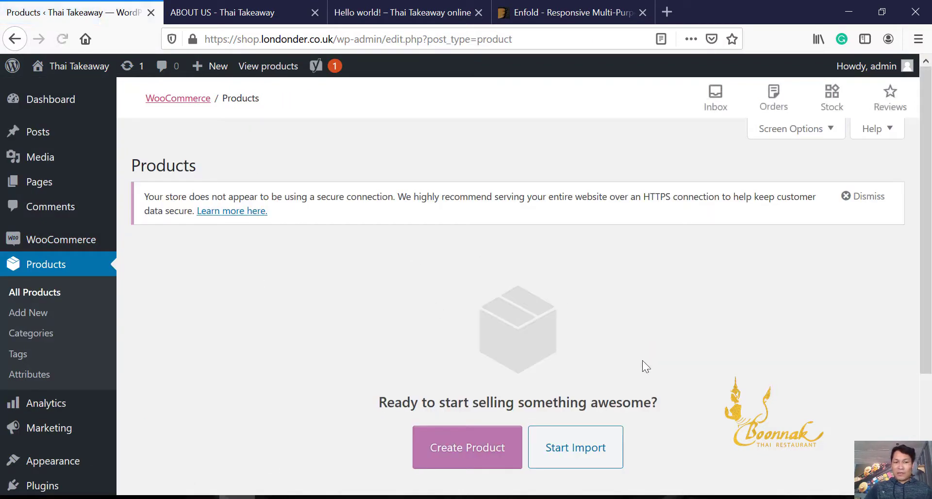
{"action": "scroll", "coordinate": [722, 342], "scroll_direction": "down", "scroll_amount": 3}
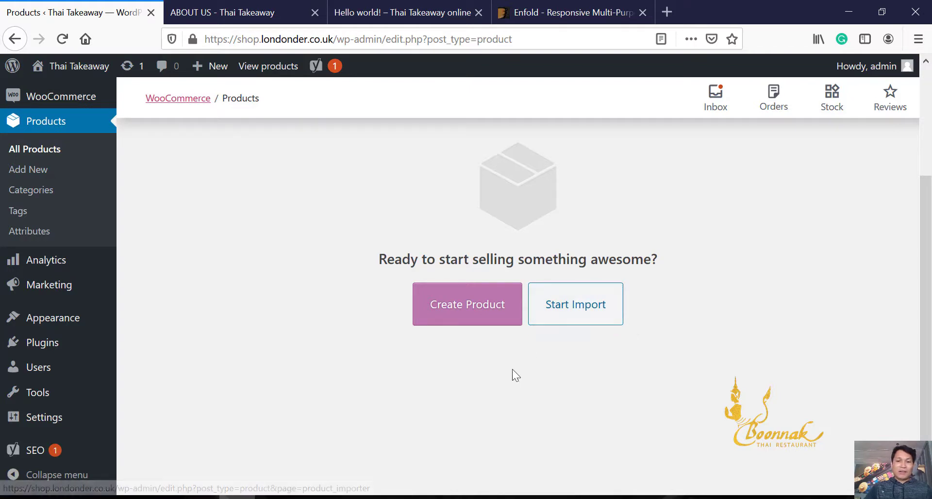
{"action": "left_click", "coordinate": [461, 317]}
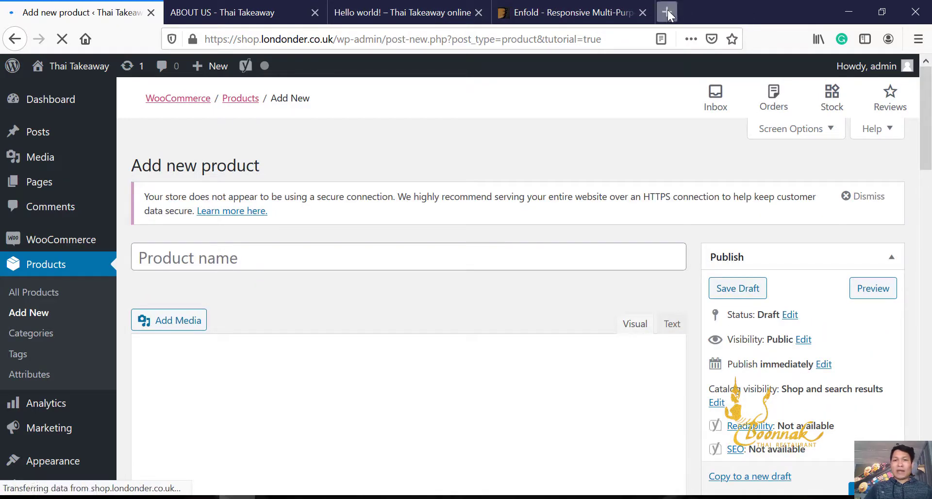
- Open the boonnakthai.uk website in a new browser tab and look through its starter menu
{"action": "left_click", "coordinate": [668, 10]}
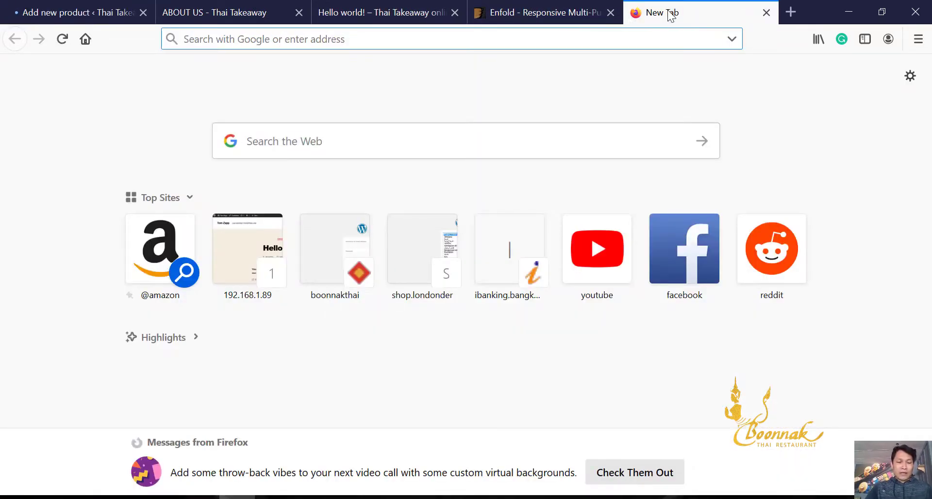
{"action": "type", "text": "boon"}
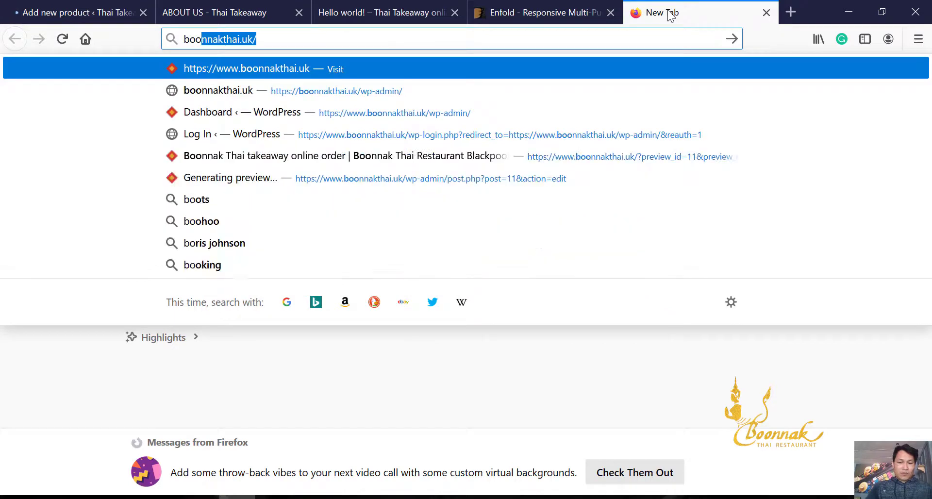
{"action": "type", "text": "nak"}
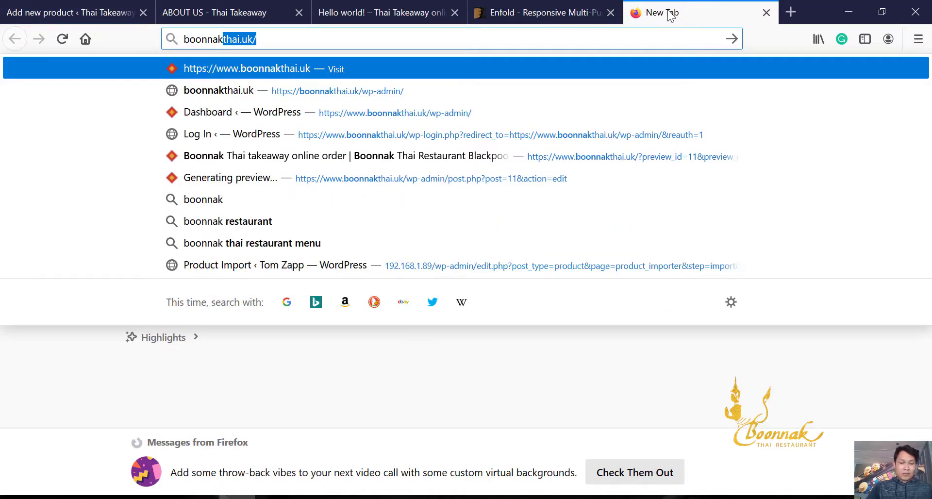
{"action": "key", "text": "Return"}
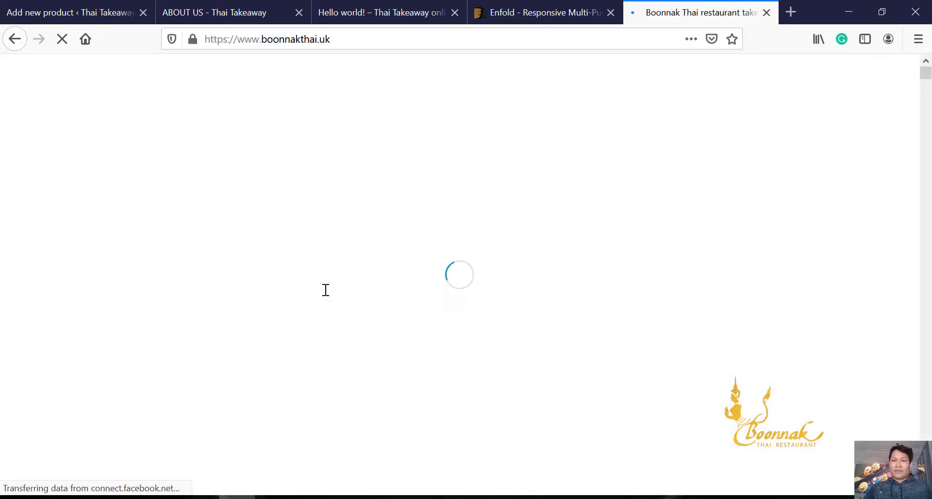
{"action": "scroll", "coordinate": [324, 291], "scroll_direction": "down", "scroll_amount": 7}
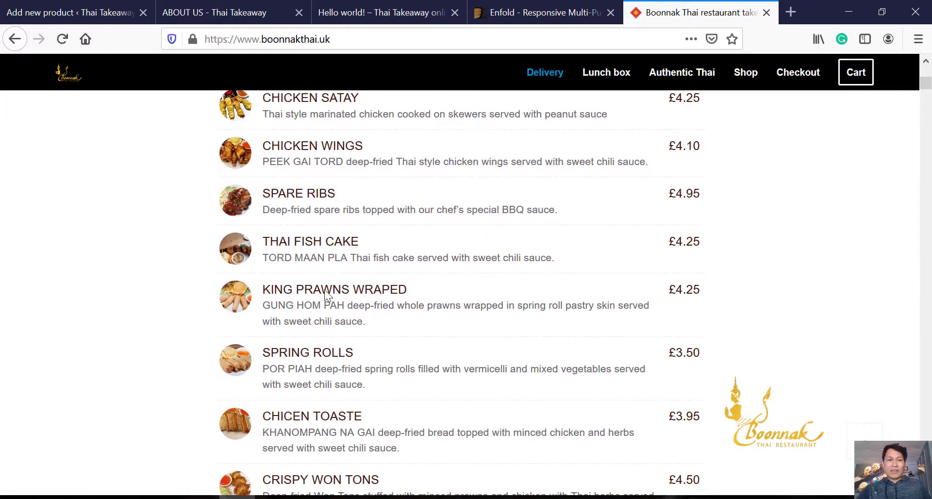
{"action": "scroll", "coordinate": [325, 294], "scroll_direction": "up", "scroll_amount": 3}
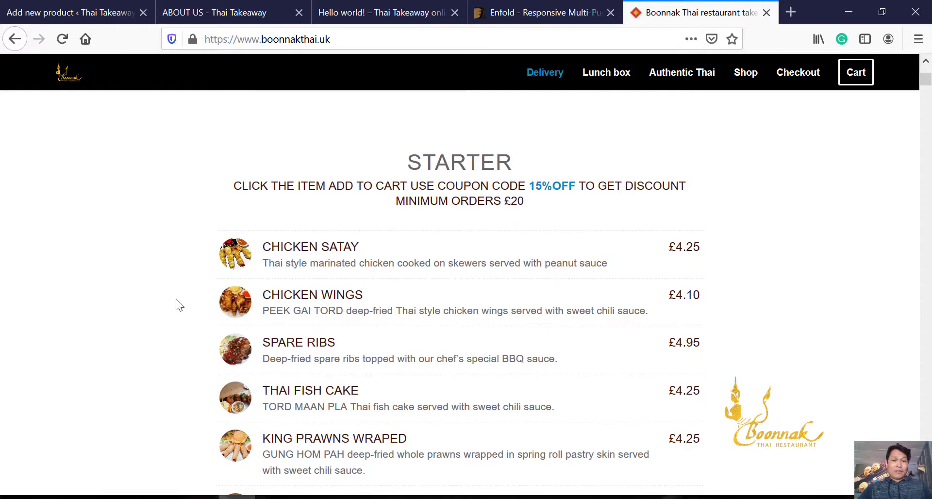
{"action": "scroll", "coordinate": [175, 299], "scroll_direction": "down", "scroll_amount": 1}
{"action": "left_click_drag", "start_coordinate": [234, 152], "coordinate": [395, 152]}
{"action": "left_click", "coordinate": [807, 261]}
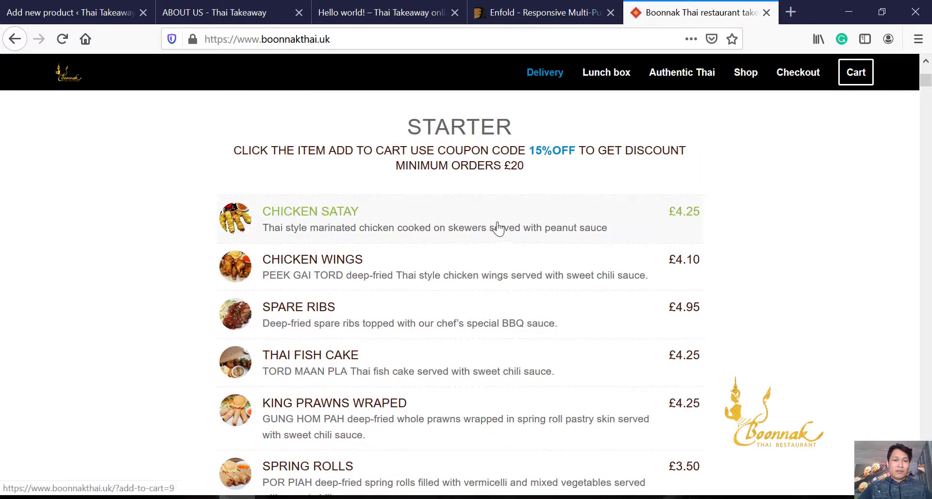
- Add Chicken Satay and Chicken Wings from the starter menu to the shopping cart
{"action": "left_click", "coordinate": [353, 235]}
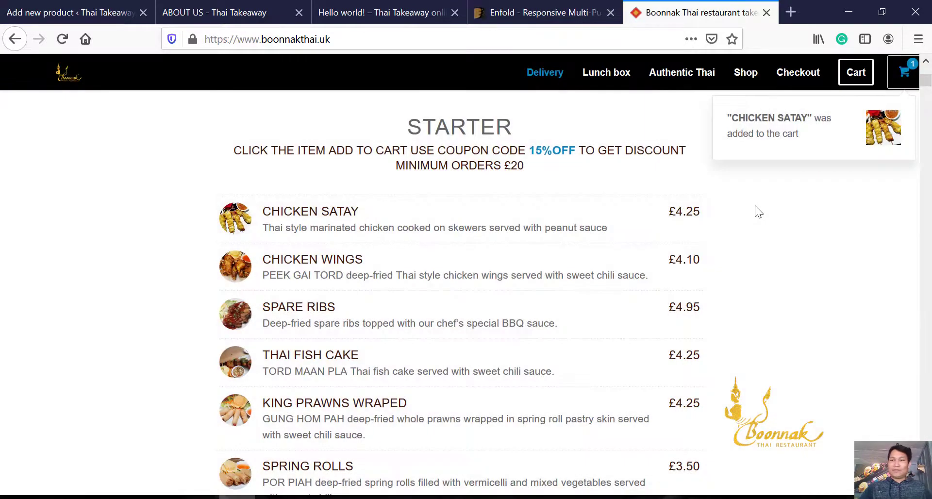
{"action": "mouse_move", "coordinate": [903, 73]}
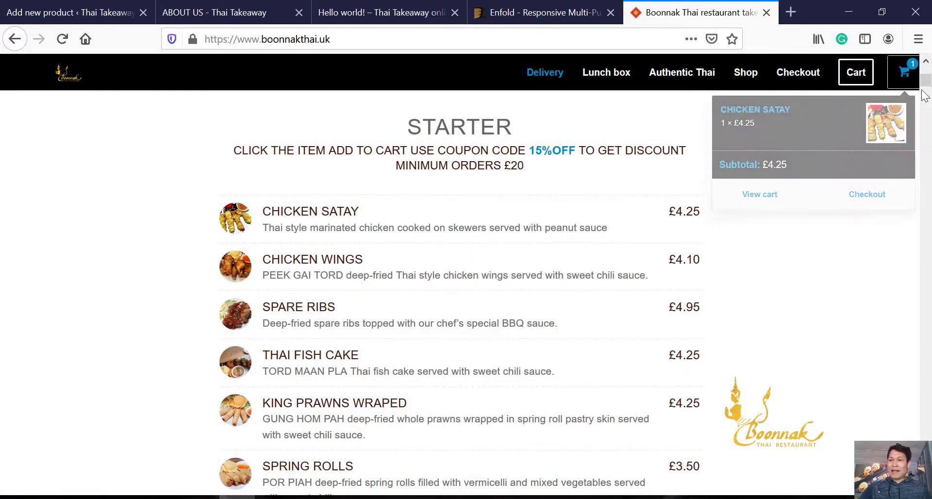
{"action": "left_click", "coordinate": [311, 271]}
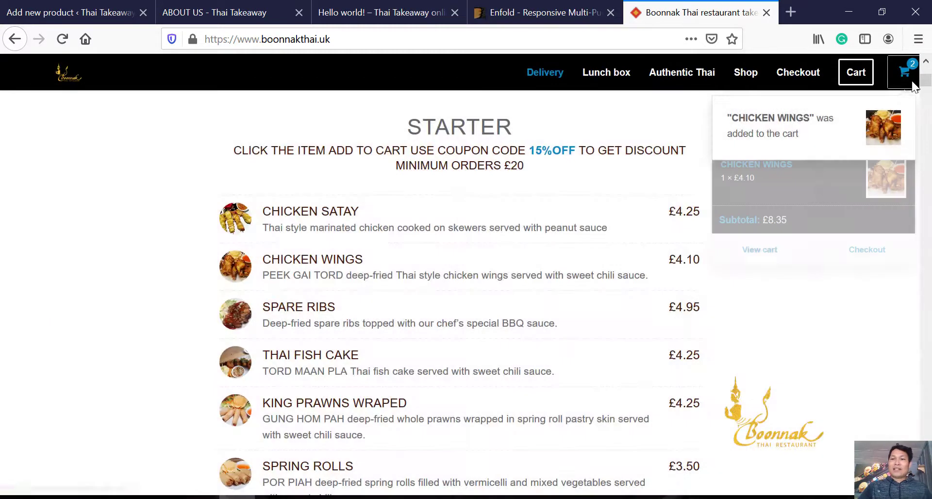
{"action": "scroll", "coordinate": [108, 302], "scroll_direction": "down", "scroll_amount": 10}
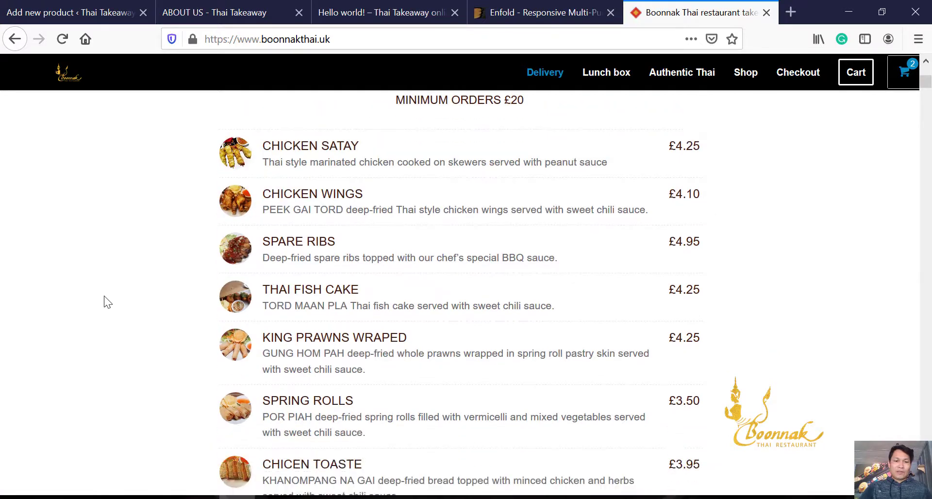
- Open the full cart page and update the Chicken Satay quantity to 5
{"action": "mouse_move", "coordinate": [904, 73]}
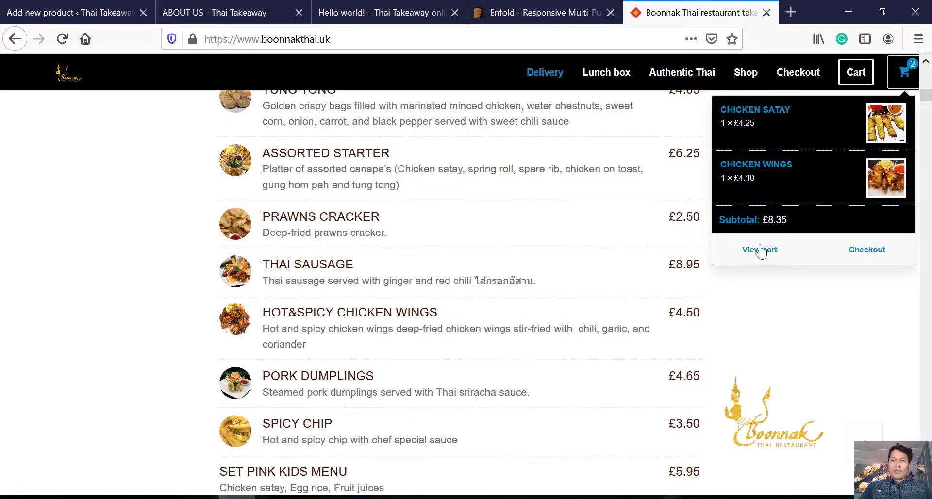
{"action": "left_click", "coordinate": [760, 250]}
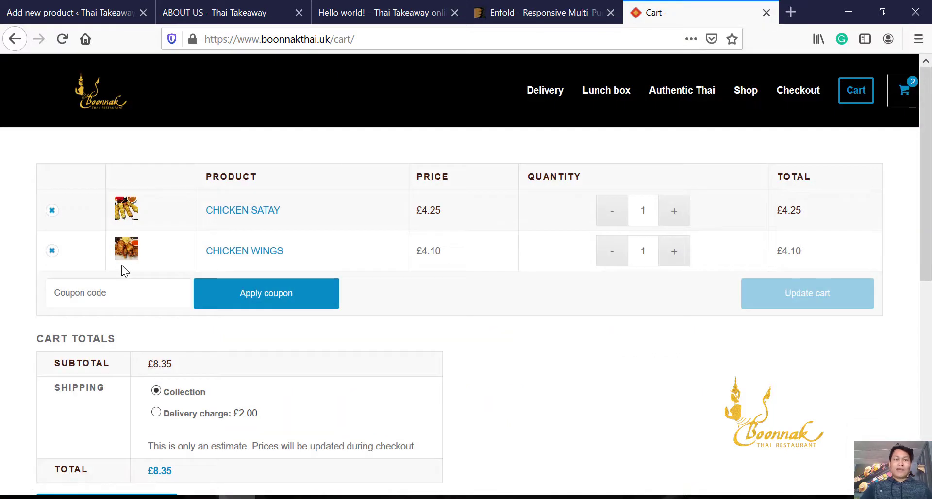
{"action": "left_click", "coordinate": [669, 224]}
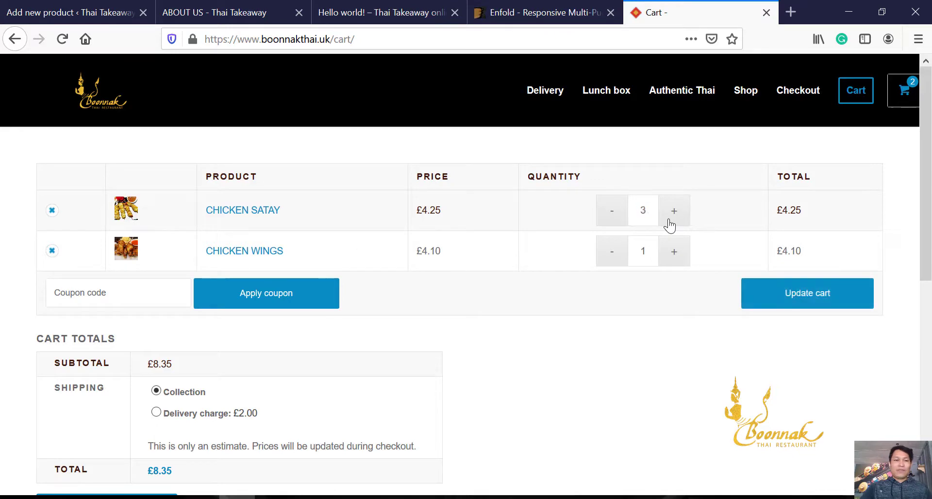
{"action": "left_click", "coordinate": [823, 302]}
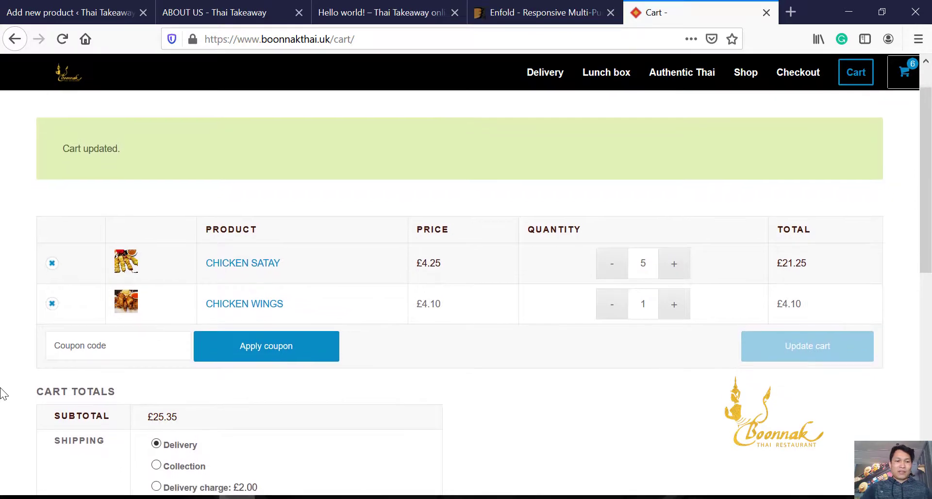
- Apply the coupon code 15%OFF to the cart
{"action": "scroll", "coordinate": [231, 346], "scroll_direction": "down", "scroll_amount": 1}
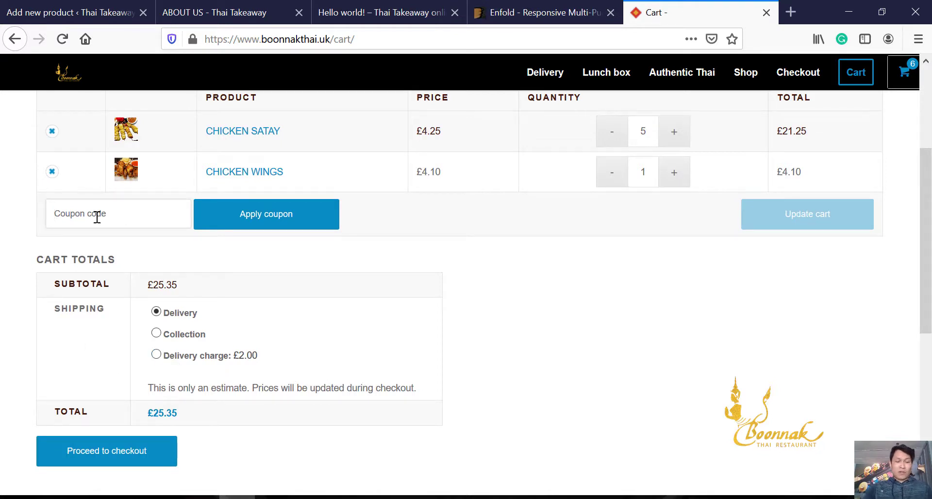
{"action": "type", "text": "1"}
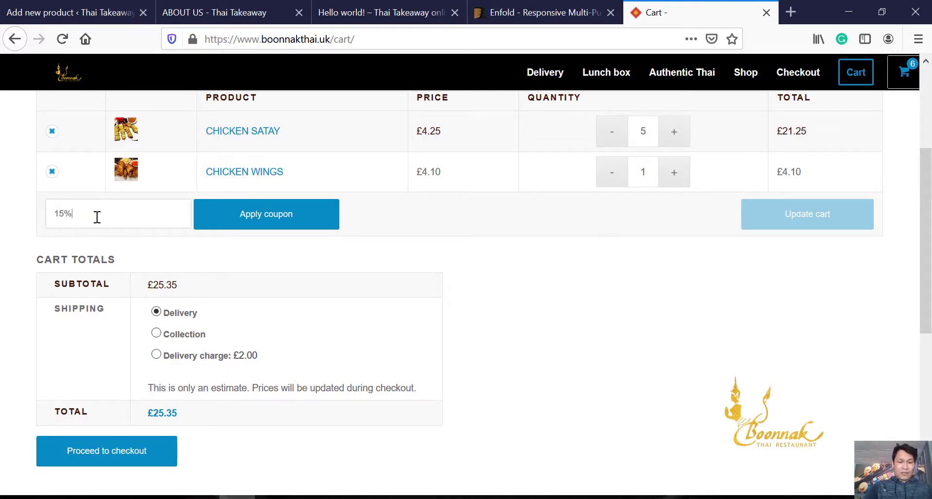
{"action": "type", "text": "5%OFF"}
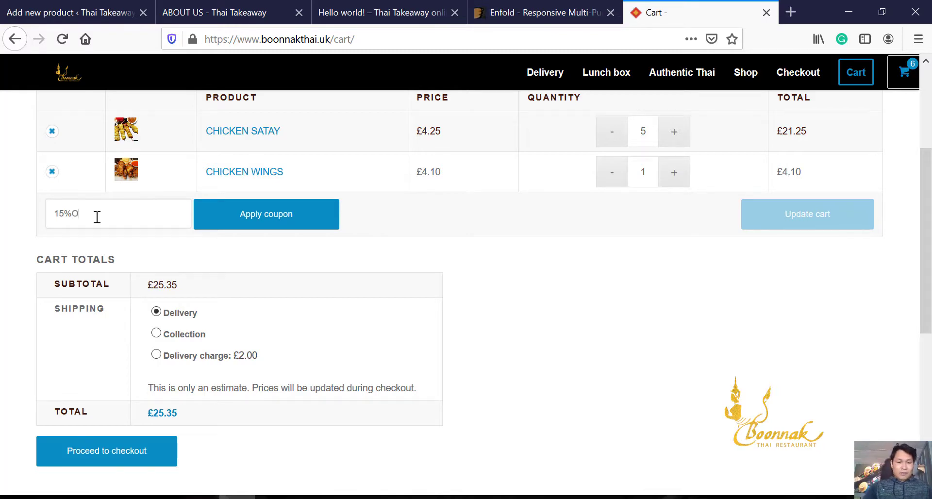
{"action": "left_click", "coordinate": [293, 226]}
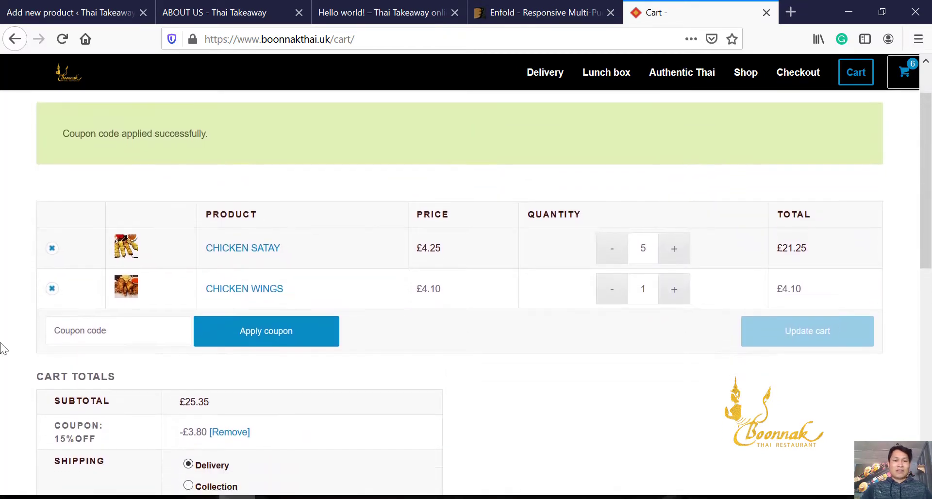
- Review the discounted cart totals and proceed to checkout
{"action": "scroll", "coordinate": [2, 348], "scroll_direction": "down", "scroll_amount": 2}
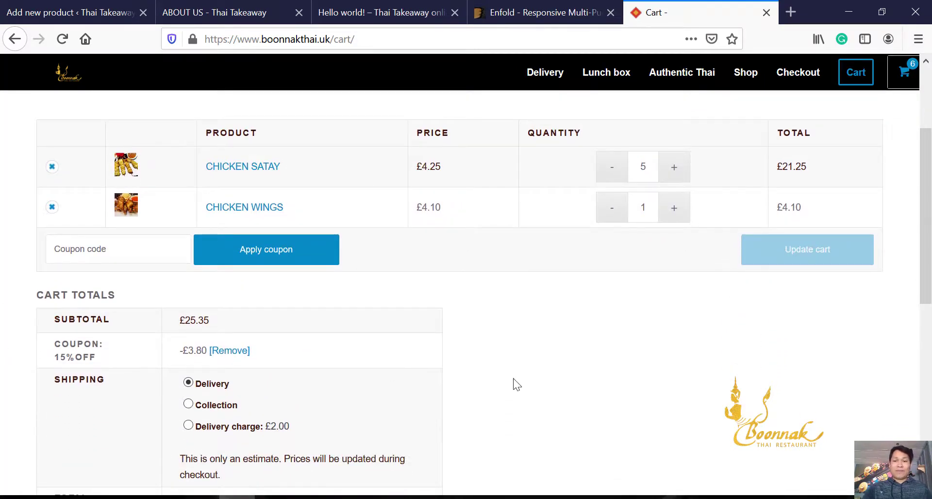
{"action": "scroll", "coordinate": [514, 379], "scroll_direction": "down", "scroll_amount": 10}
{"action": "scroll", "coordinate": [514, 379], "scroll_direction": "up", "scroll_amount": 2}
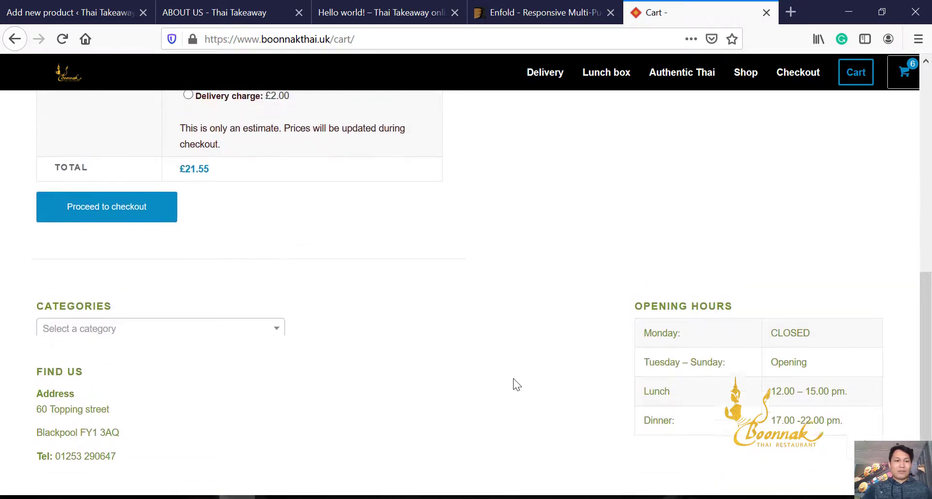
{"action": "scroll", "coordinate": [516, 385], "scroll_direction": "up", "scroll_amount": 3}
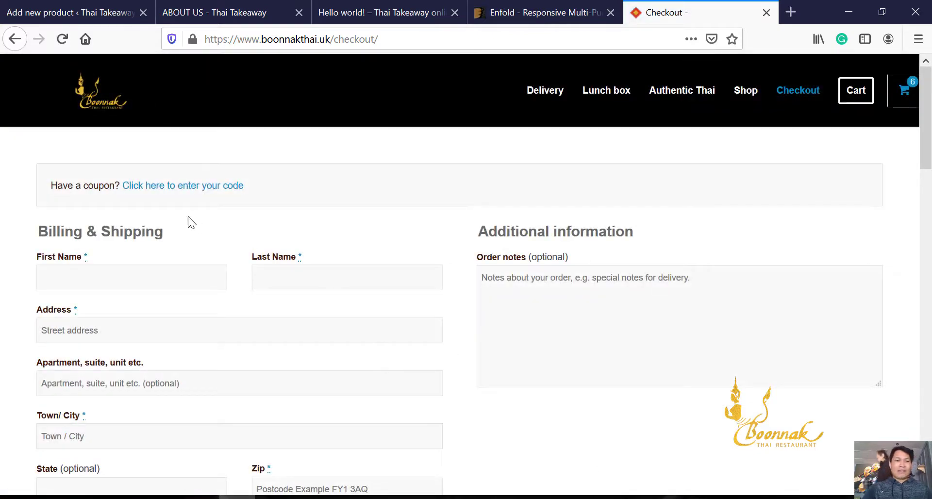
- Look over the checkout form and order summary, trying Collection before setting shipping to Delivery charge: £2.00
{"action": "scroll", "coordinate": [3, 261], "scroll_direction": "down", "scroll_amount": 6}
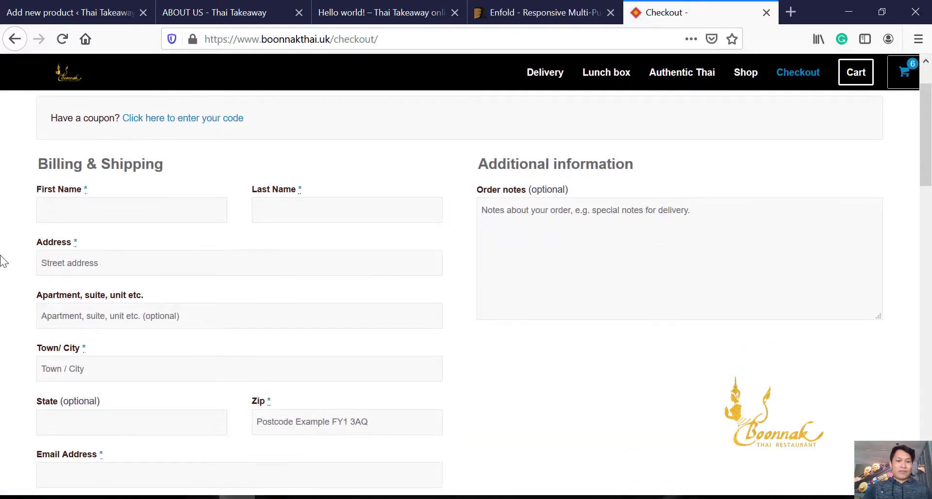
{"action": "scroll", "coordinate": [3, 261], "scroll_direction": "down", "scroll_amount": 2}
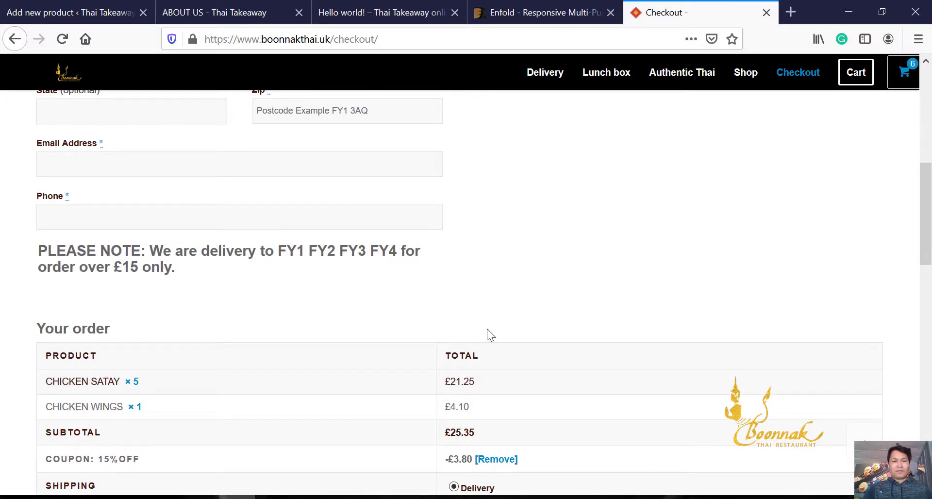
{"action": "scroll", "coordinate": [487, 328], "scroll_direction": "down", "scroll_amount": 6}
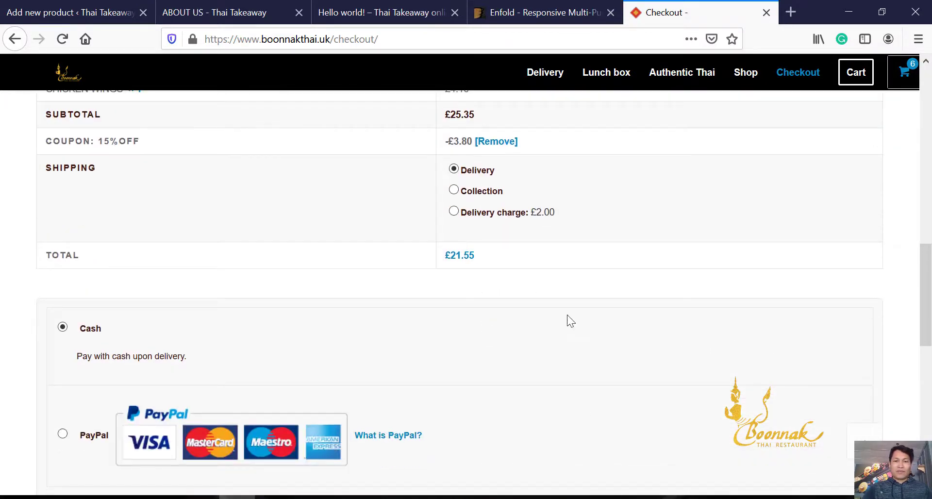
{"action": "left_click", "coordinate": [453, 190]}
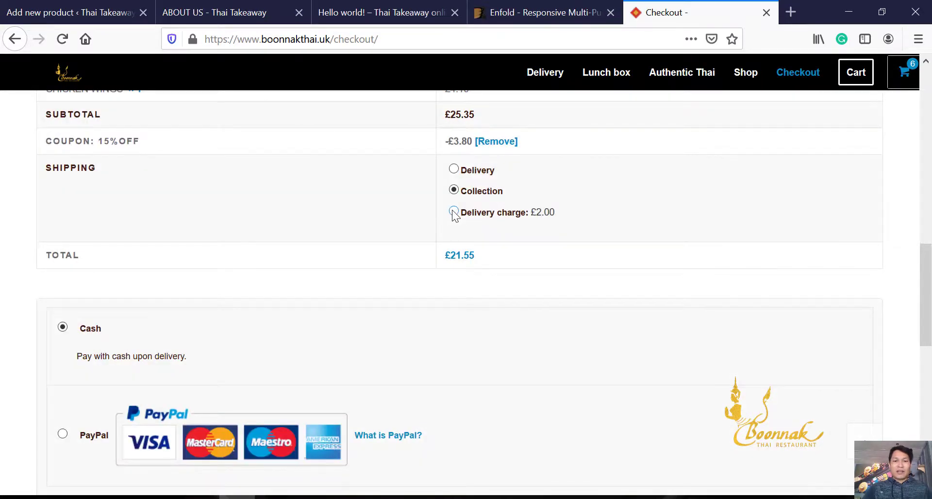
{"action": "left_click", "coordinate": [453, 212]}
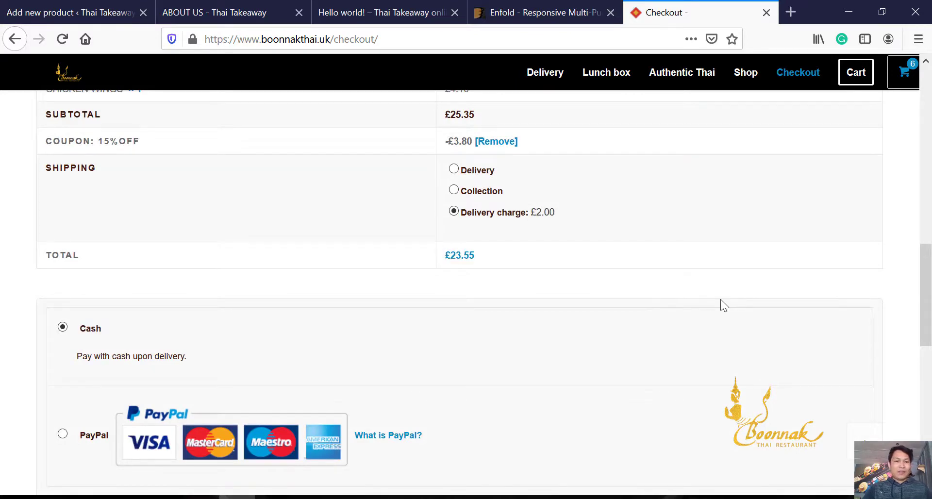
- Choose PayPal as the payment method and look over the whole checkout page again
{"action": "scroll", "coordinate": [720, 300], "scroll_direction": "down", "scroll_amount": 4}
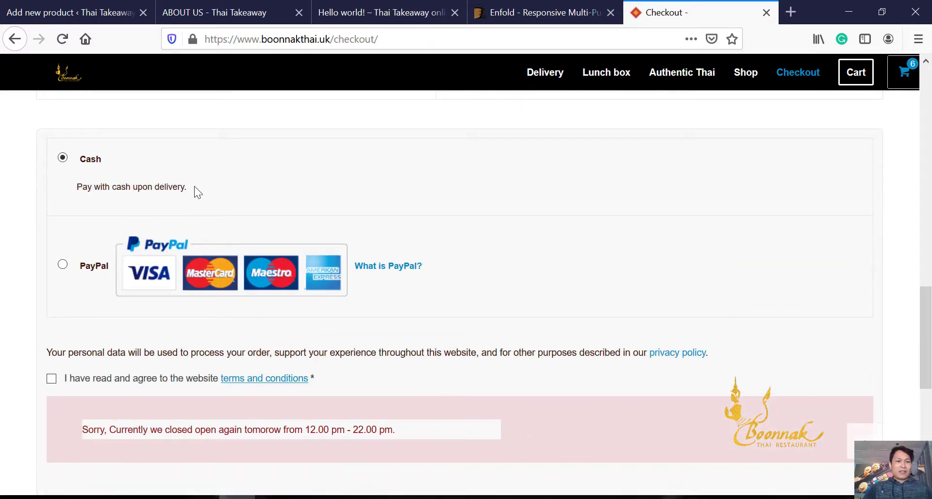
{"action": "left_click", "coordinate": [63, 266]}
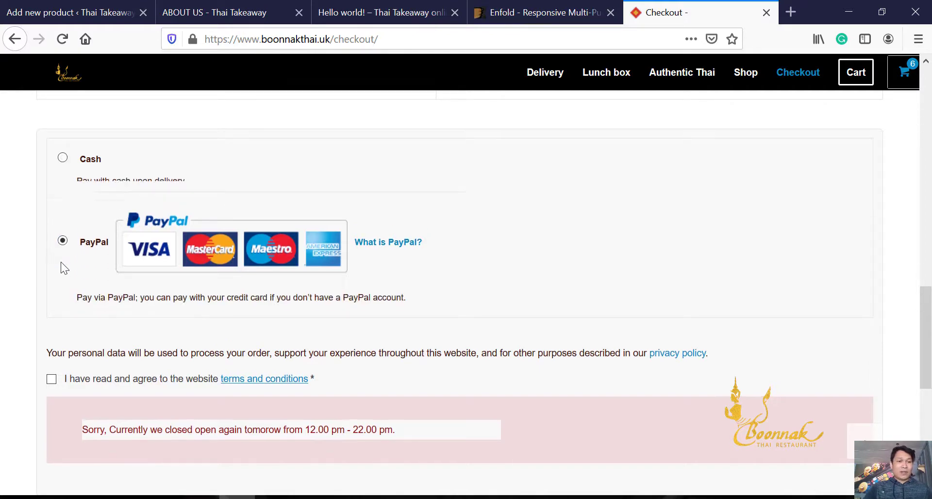
{"action": "scroll", "coordinate": [246, 284], "scroll_direction": "down", "scroll_amount": 1}
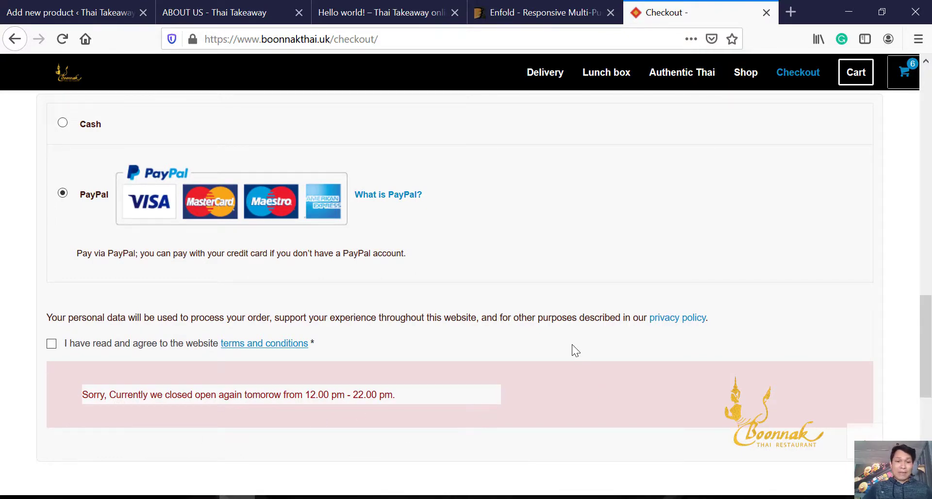
{"action": "scroll", "coordinate": [572, 344], "scroll_direction": "up", "scroll_amount": 15}
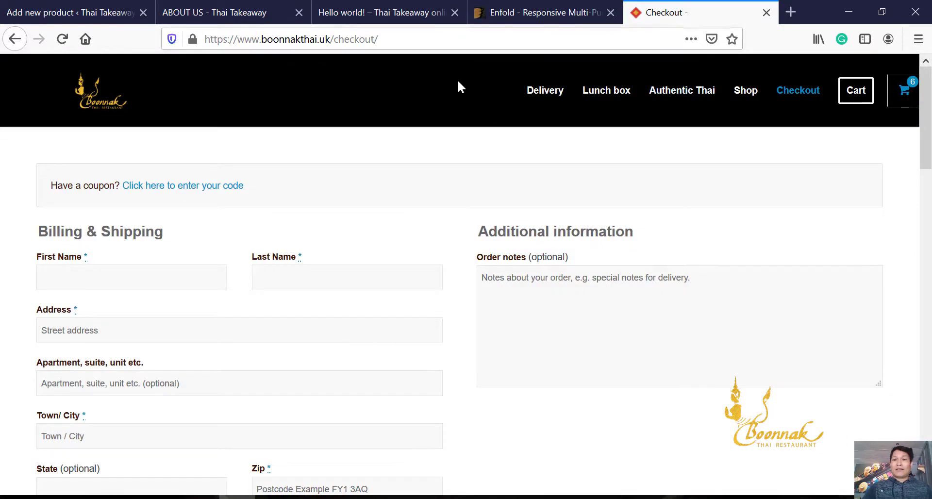
{"action": "scroll", "coordinate": [348, 131], "scroll_direction": "down", "scroll_amount": 10}
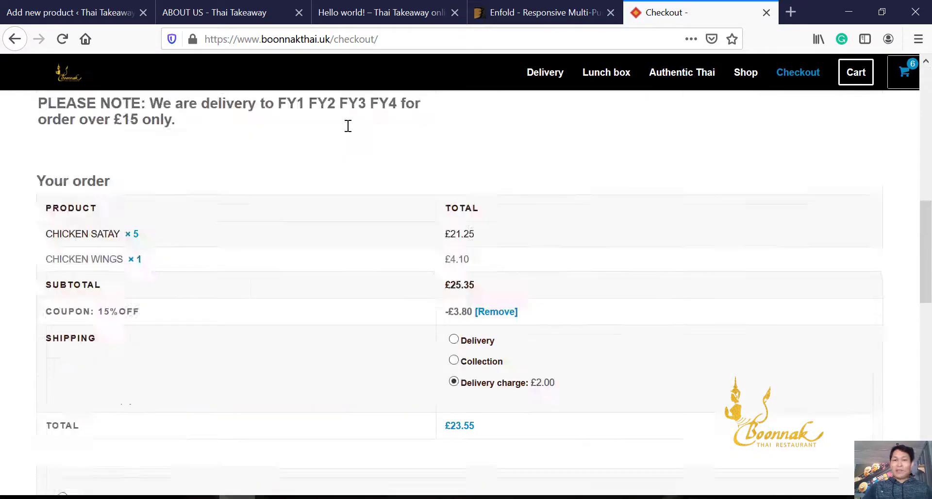
{"action": "scroll", "coordinate": [349, 132], "scroll_direction": "up", "scroll_amount": 10}
- Open the restaurant's main website, boonnakthai.co.uk, in a new browser tab
{"action": "left_click", "coordinate": [791, 11]}
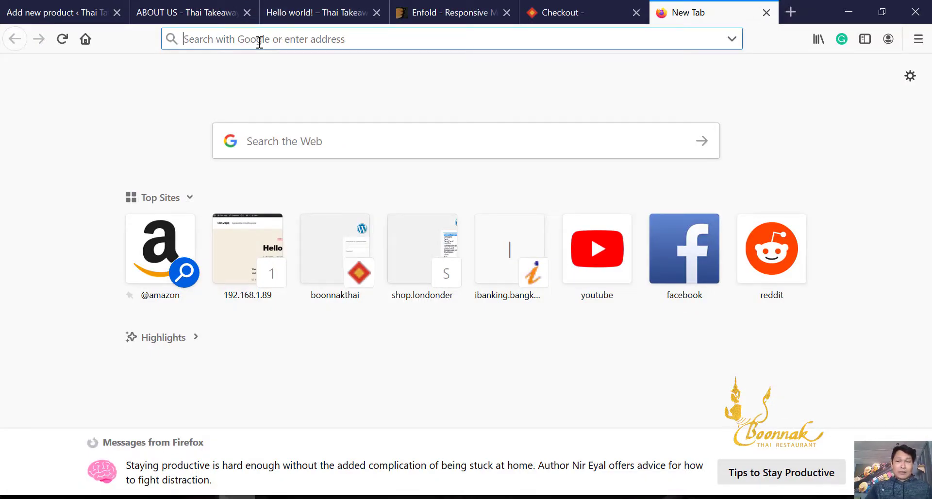
{"action": "type", "text": "boonnak"}
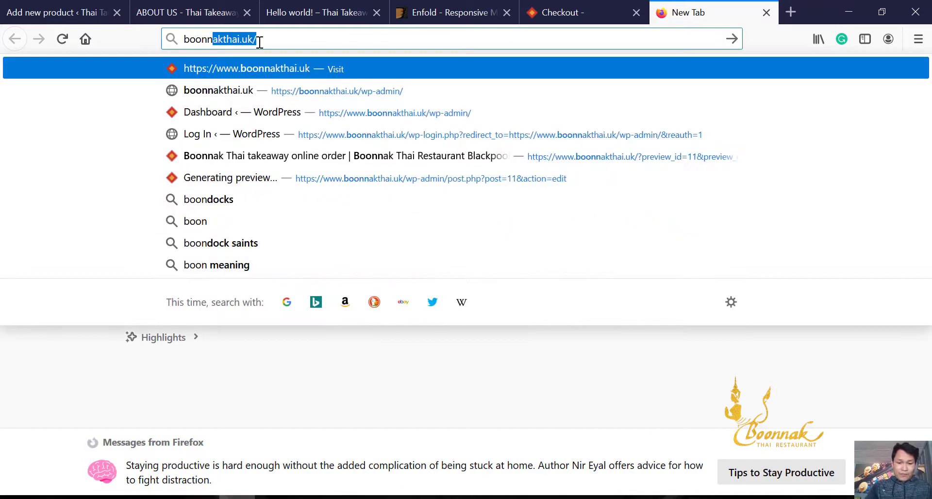
{"action": "type", "text": "thai"}
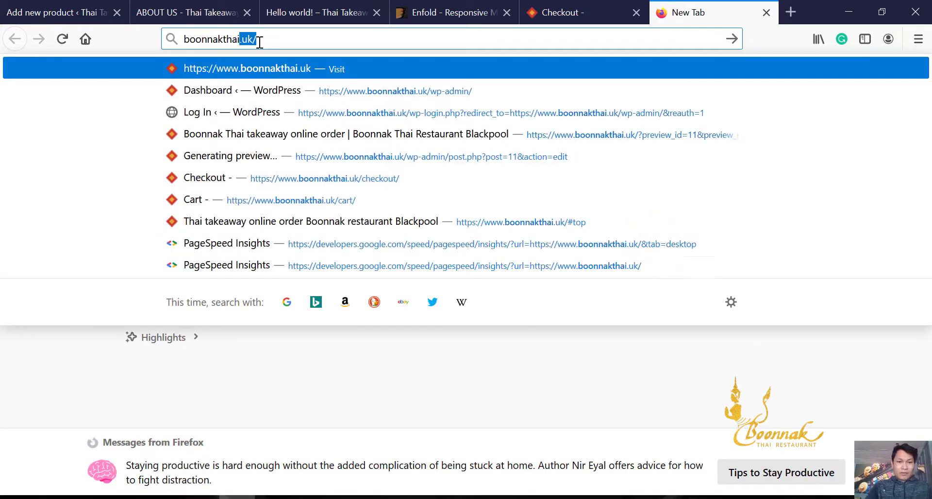
{"action": "type", "text": ".co.u"}
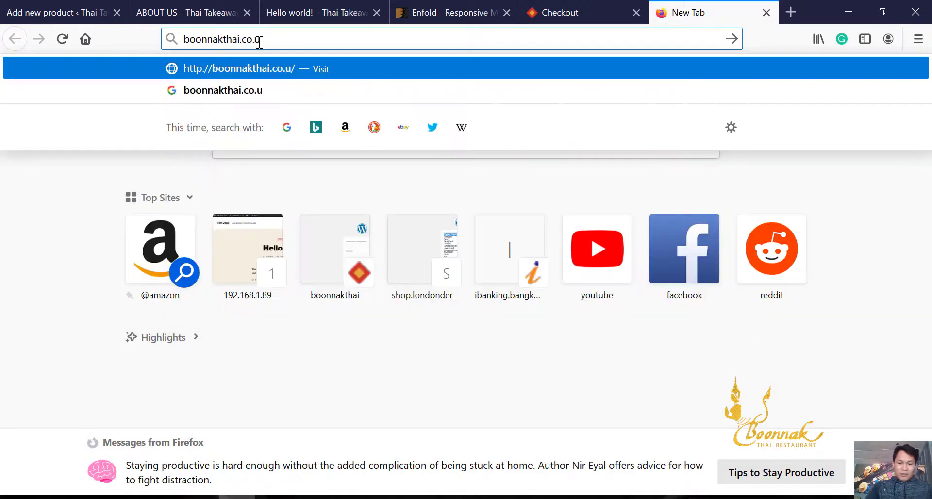
{"action": "type", "text": "k"}
{"action": "key", "text": "Return"}
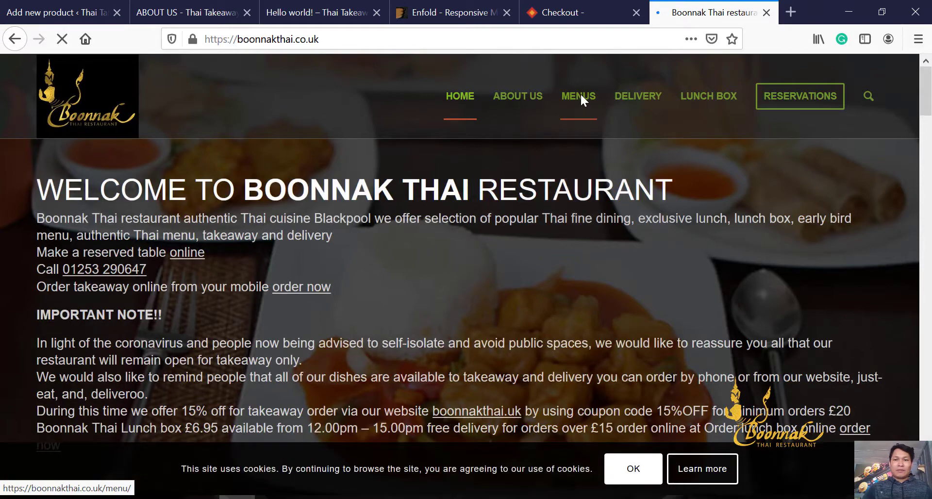
- Go to the restaurant's menu page, accept its cookie notice and find the SATAY GAI entry in the starter menu
{"action": "left_click", "coordinate": [581, 92]}
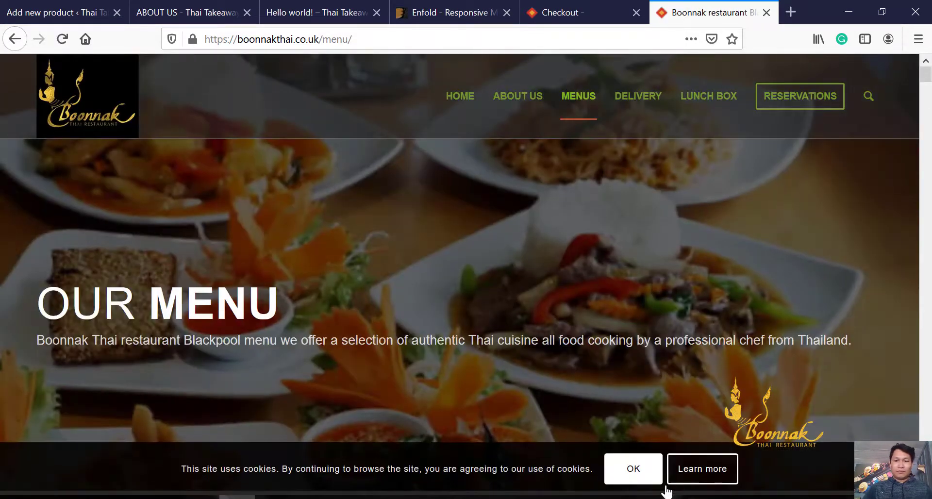
{"action": "left_click", "coordinate": [631, 469]}
{"action": "scroll", "coordinate": [527, 274], "scroll_direction": "down", "scroll_amount": 15}
{"action": "scroll", "coordinate": [526, 276], "scroll_direction": "down", "scroll_amount": 15}
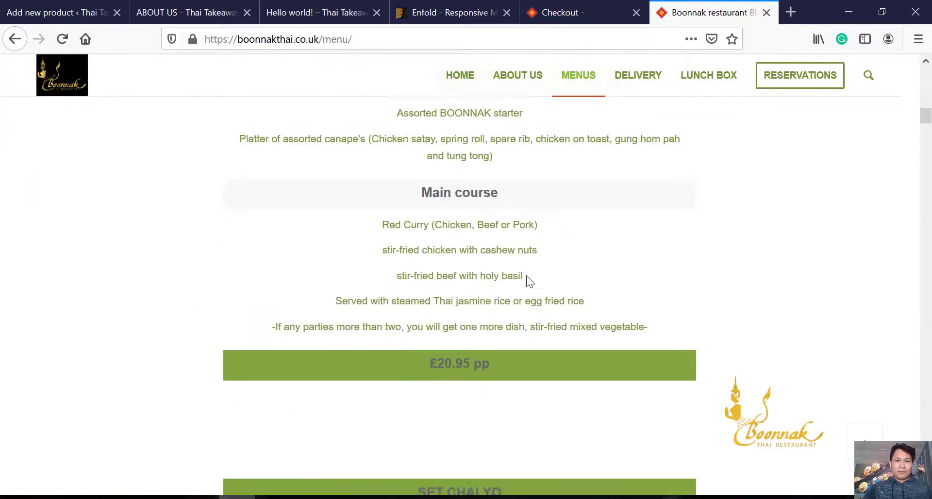
{"action": "scroll", "coordinate": [527, 275], "scroll_direction": "up", "scroll_amount": 1}
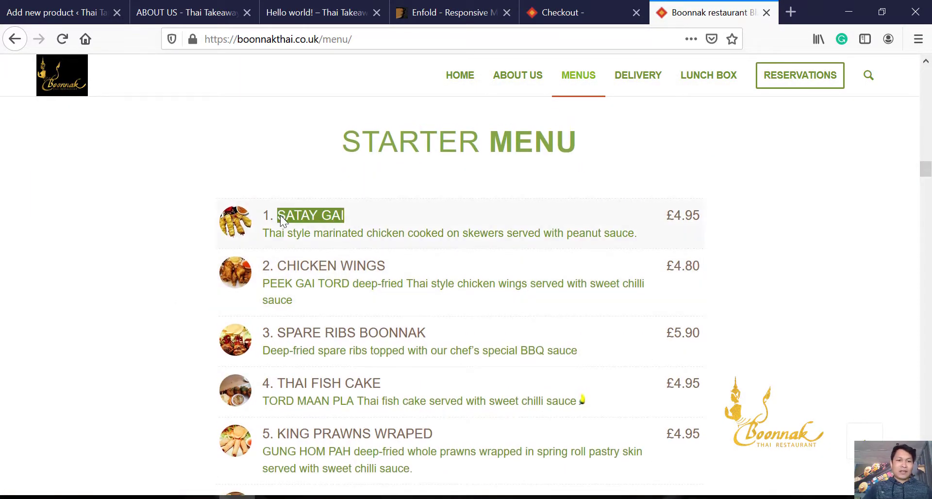
- Name the new WooCommerce product SATAY GAI and dismiss the product tutorial tip
{"action": "left_click", "coordinate": [27, 11]}
{"action": "left_click", "coordinate": [264, 261]}
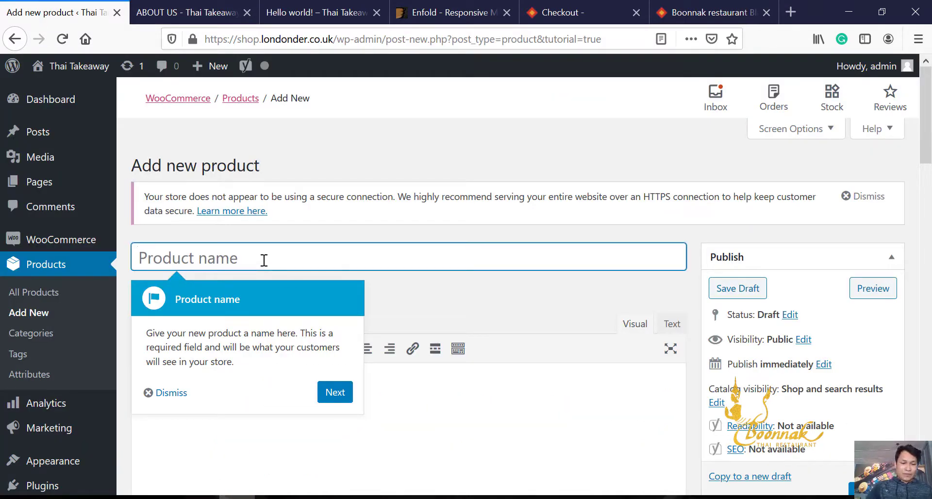
{"action": "type", "text": "SATAY GAI"}
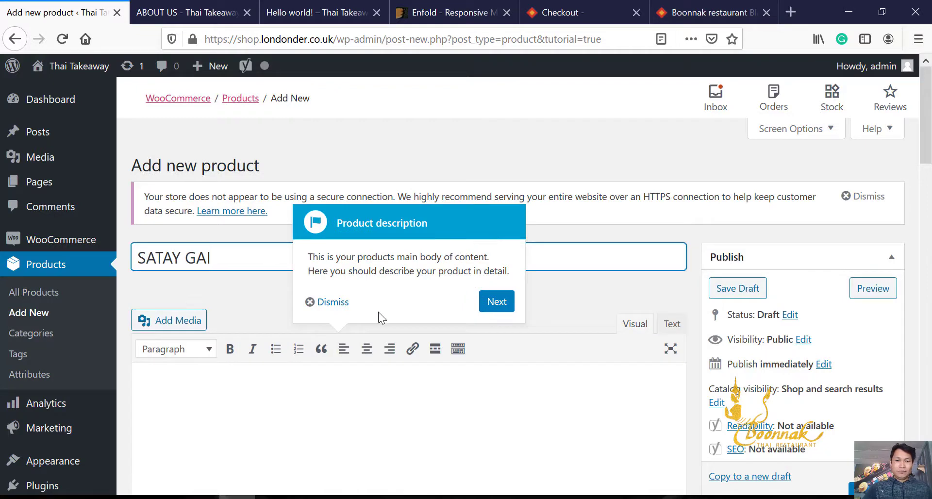
{"action": "left_click", "coordinate": [313, 302]}
- Copy the SATAY GAI text "Thai style marinated chicken cooked on skewers served with peanut sauce." from the restaurant menu into the product's main description
{"action": "left_click", "coordinate": [708, 12]}
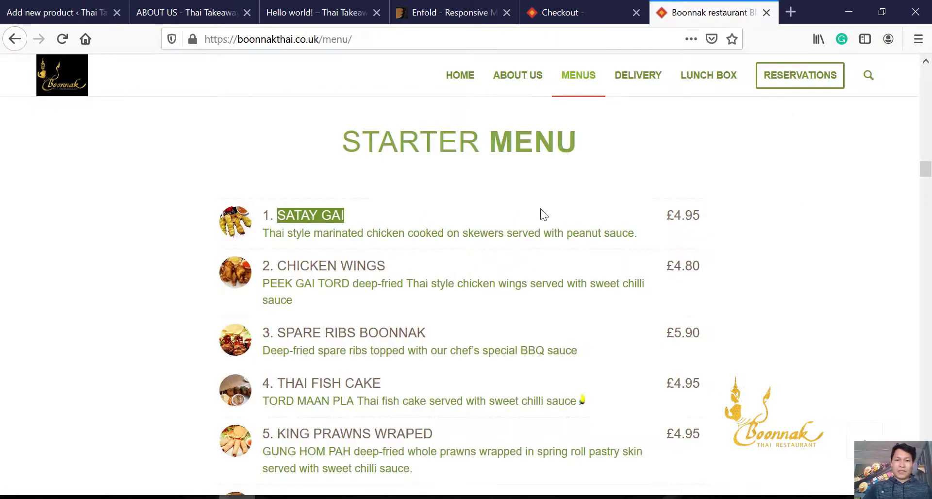
{"action": "left_click_drag", "start_coordinate": [650, 234], "coordinate": [242, 245]}
{"action": "key", "text": "ctrl+c"}
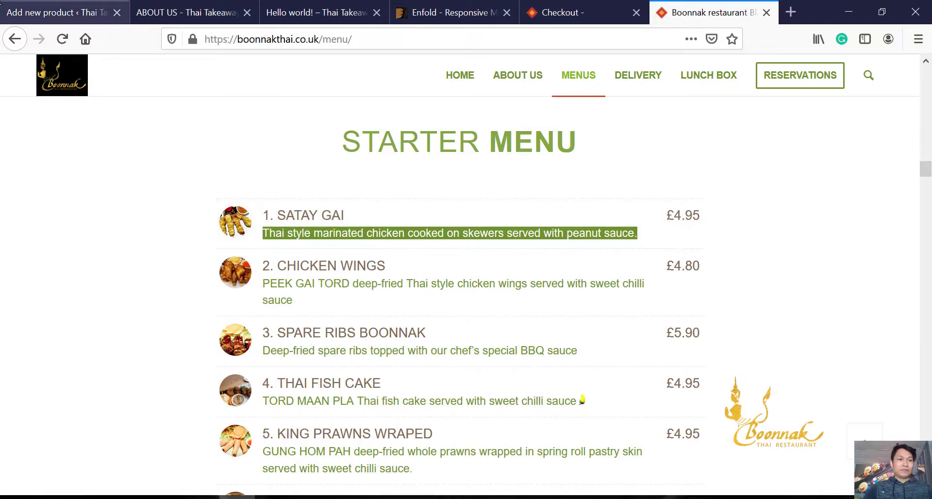
{"action": "left_click", "coordinate": [50, 4]}
{"action": "scroll", "coordinate": [374, 330], "scroll_direction": "down", "scroll_amount": 3}
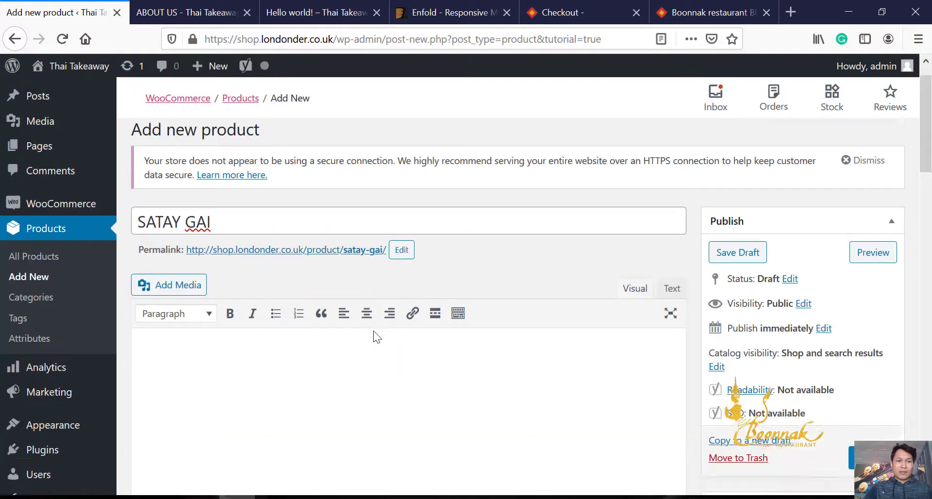
{"action": "left_click", "coordinate": [310, 262]}
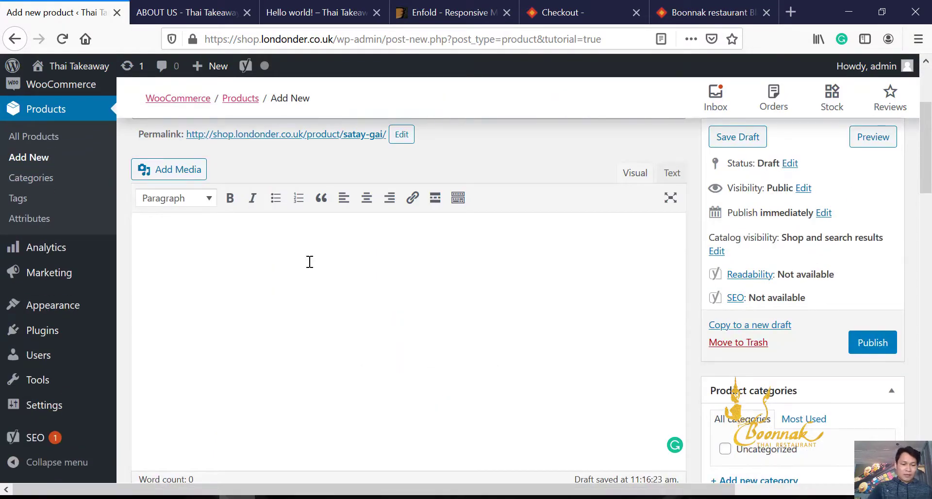
{"action": "key", "text": "ctrl+v"}
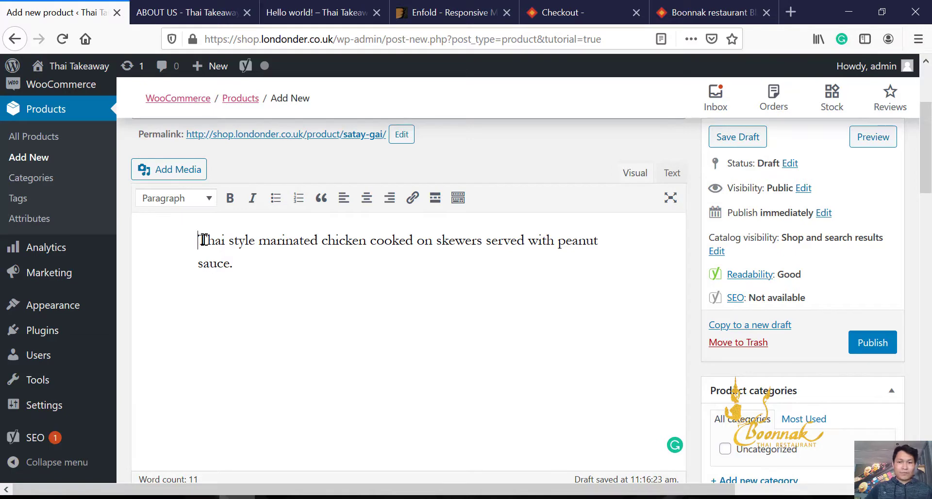
- Fill the product short description with the same text, "Thai style marinated chicken cooked on skewers served with peanut sauce."
{"action": "scroll", "coordinate": [381, 323], "scroll_direction": "down", "scroll_amount": 10}
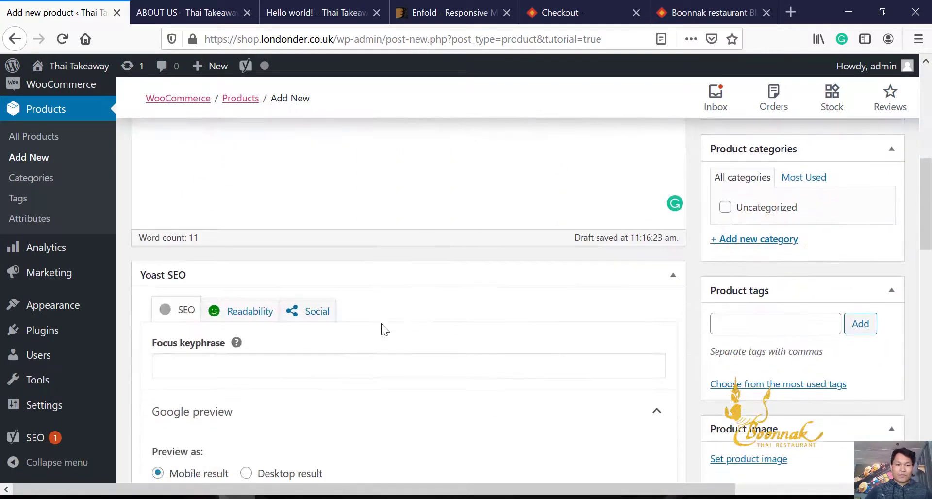
{"action": "scroll", "coordinate": [381, 325], "scroll_direction": "down", "scroll_amount": 3}
{"action": "scroll", "coordinate": [382, 325], "scroll_direction": "up", "scroll_amount": 15}
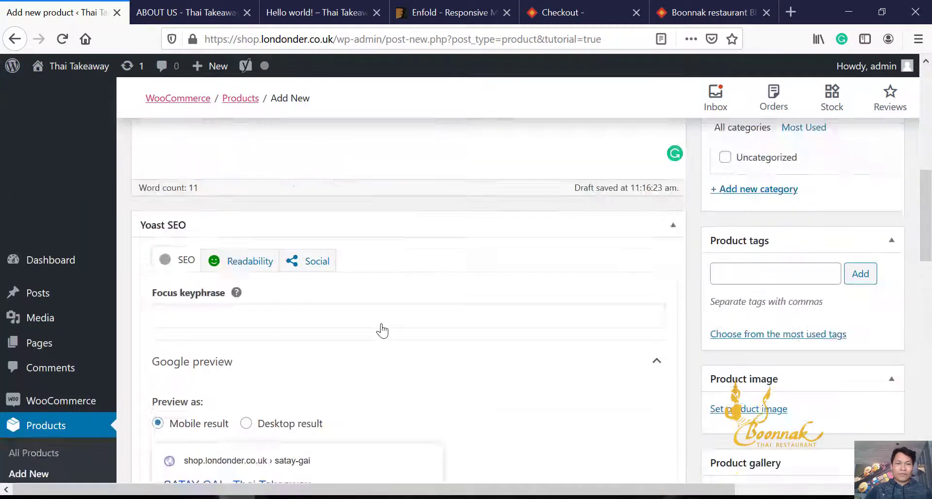
{"action": "scroll", "coordinate": [381, 324], "scroll_direction": "down", "scroll_amount": 8}
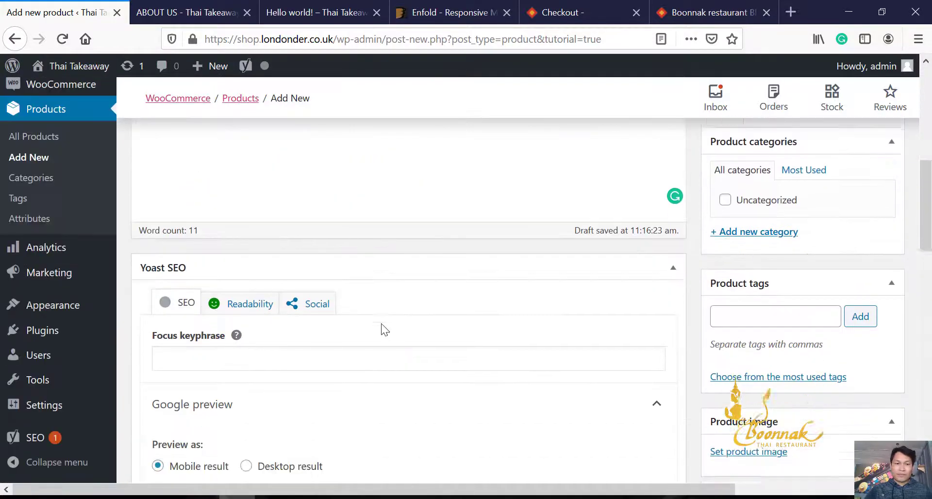
{"action": "scroll", "coordinate": [381, 323], "scroll_direction": "down", "scroll_amount": 10}
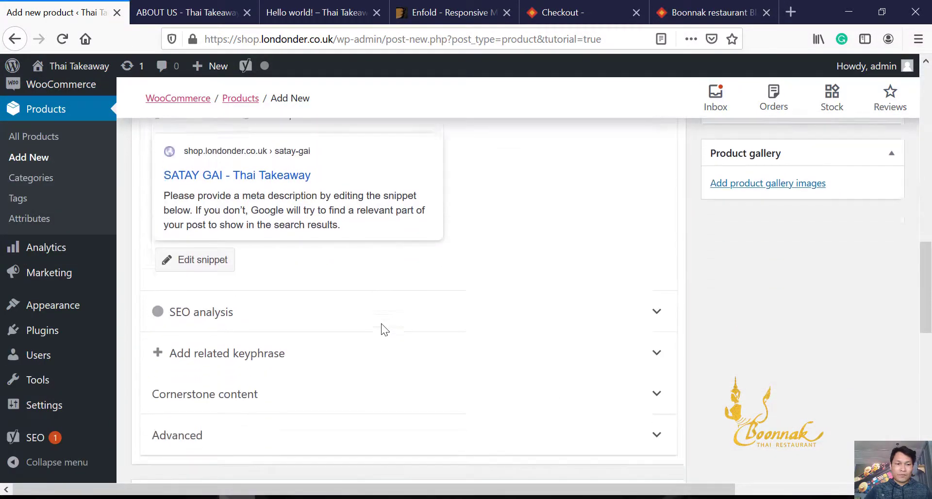
{"action": "scroll", "coordinate": [382, 331], "scroll_direction": "down", "scroll_amount": 4}
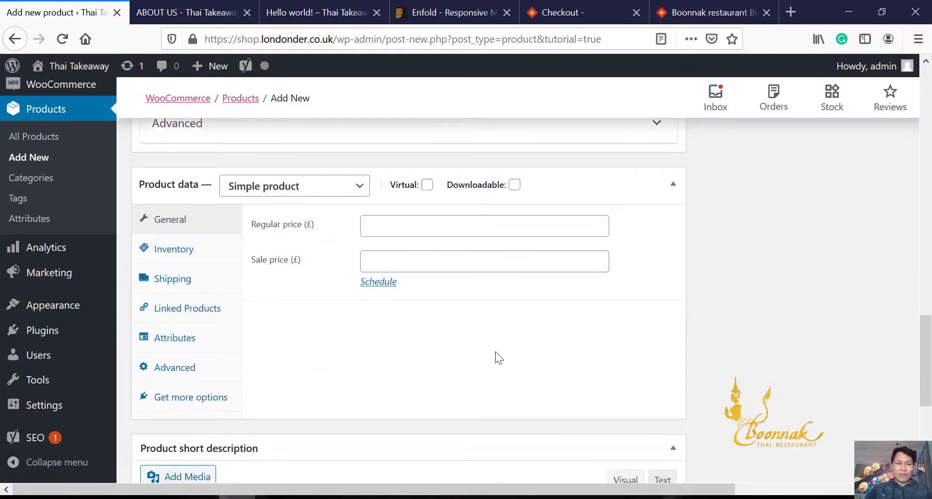
{"action": "scroll", "coordinate": [498, 358], "scroll_direction": "down", "scroll_amount": 2}
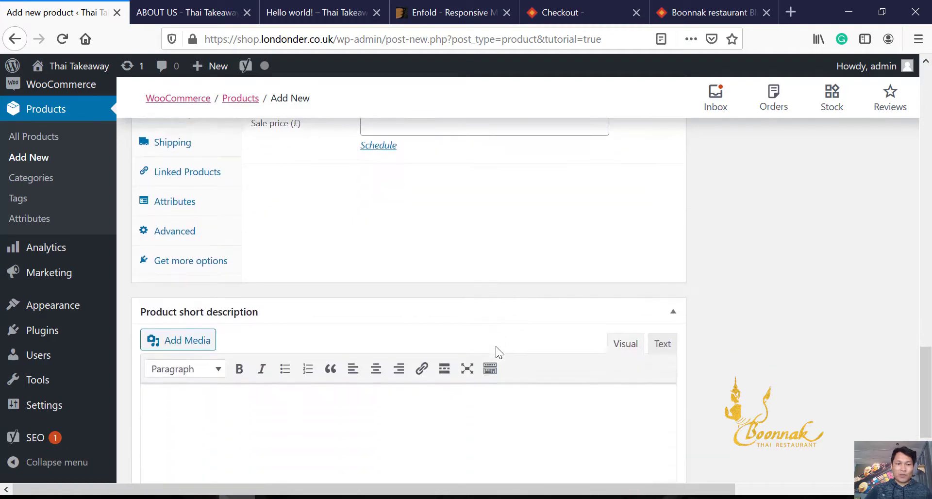
{"action": "left_click", "coordinate": [216, 413]}
{"action": "key", "text": "ctrl+v"}
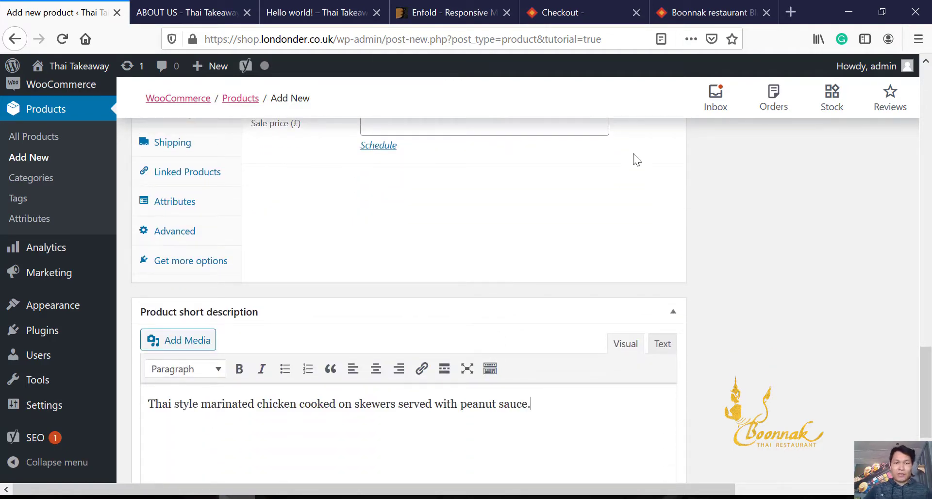
- Set the regular price of the SATAY GAI product to £4.95
{"action": "scroll", "coordinate": [633, 155], "scroll_direction": "up", "scroll_amount": 3}
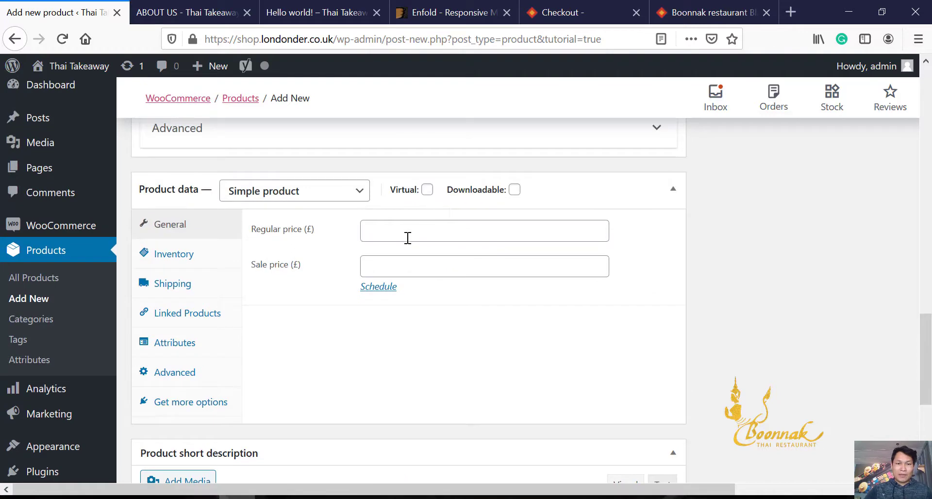
{"action": "left_click", "coordinate": [408, 238]}
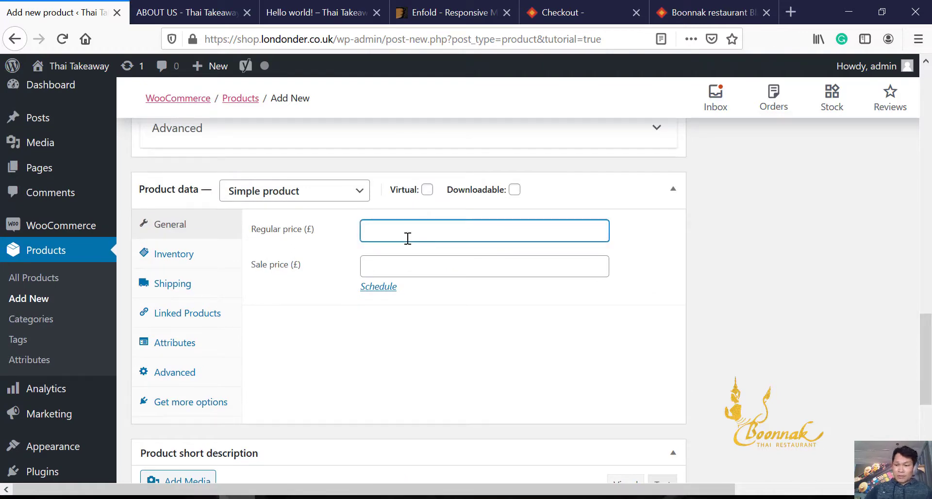
{"action": "type", "text": "4.95"}
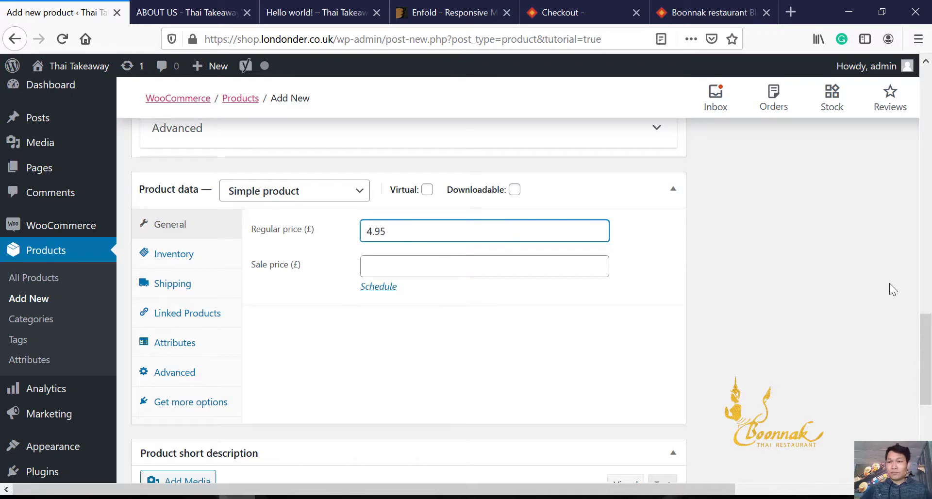
- Begin adding a new product category and enter Starter as its name
{"action": "scroll", "coordinate": [889, 285], "scroll_direction": "up", "scroll_amount": 15}
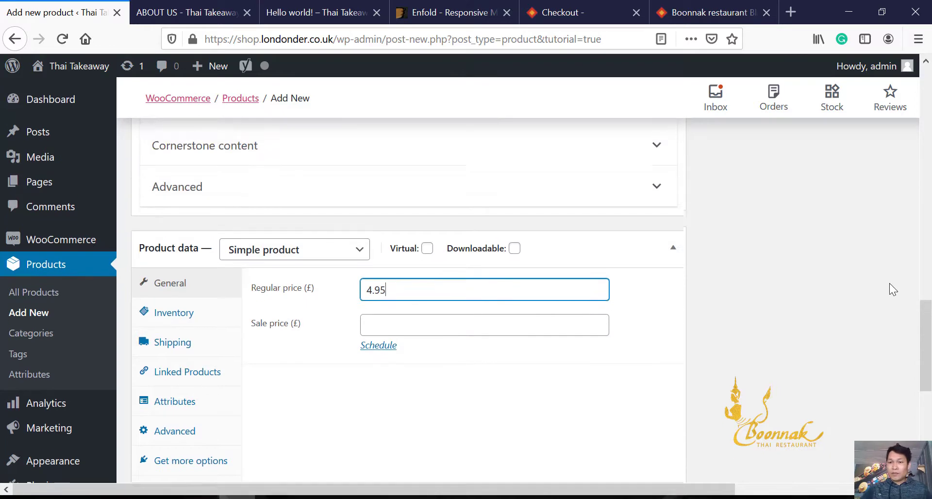
{"action": "scroll", "coordinate": [889, 283], "scroll_direction": "up", "scroll_amount": 2}
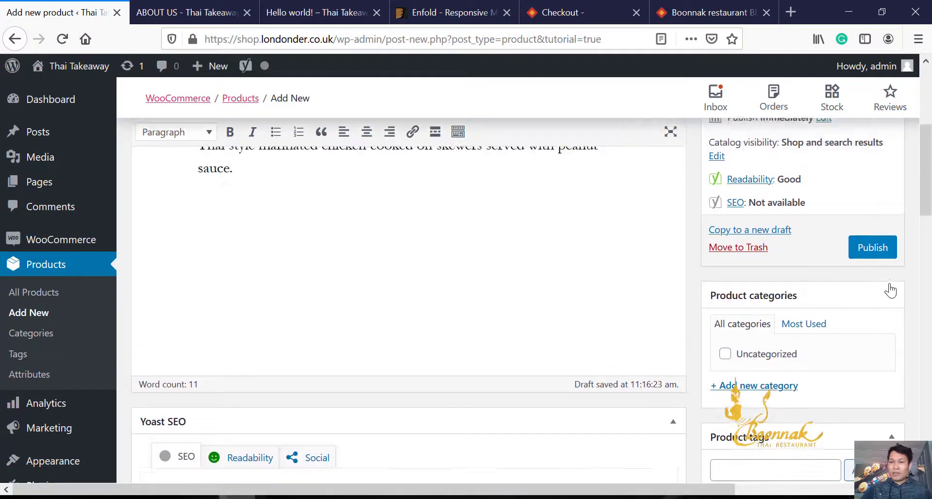
{"action": "scroll", "coordinate": [889, 284], "scroll_direction": "down", "scroll_amount": 8}
{"action": "scroll", "coordinate": [889, 283], "scroll_direction": "up", "scroll_amount": 4}
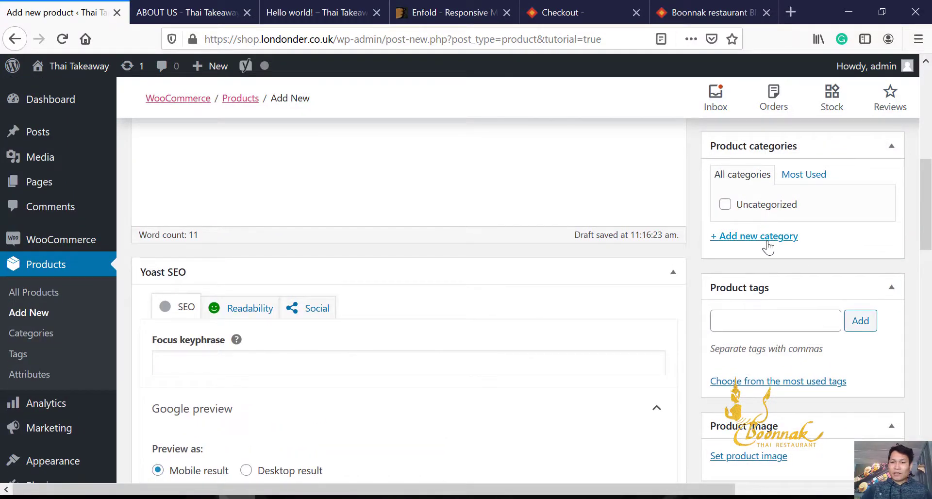
{"action": "left_click", "coordinate": [766, 238]}
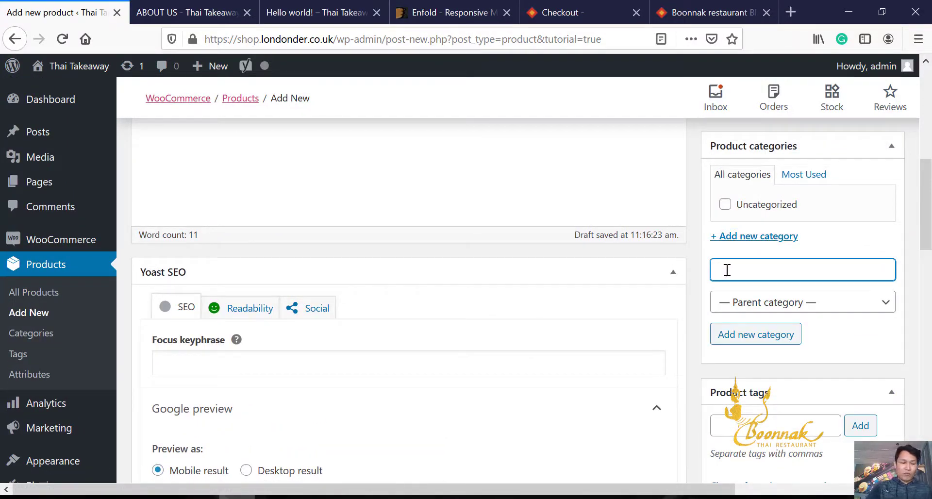
{"action": "type", "text": "Starter"}
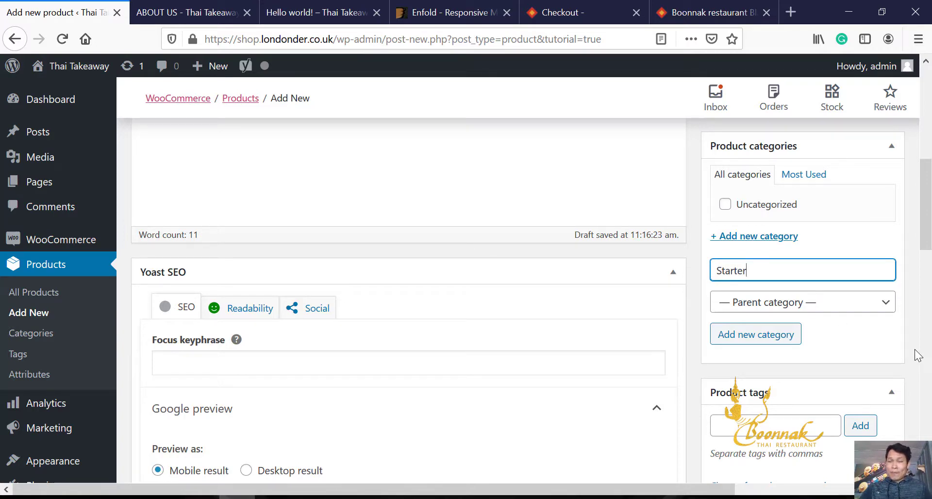
- Look through the boonnakthai.uk delivery menu to see how dishes are grouped under headings such as Starter and Vegetarian Starter
{"action": "left_click_drag", "start_coordinate": [903, 336], "coordinate": [600, 5]}
{"action": "left_click", "coordinate": [587, 7]}
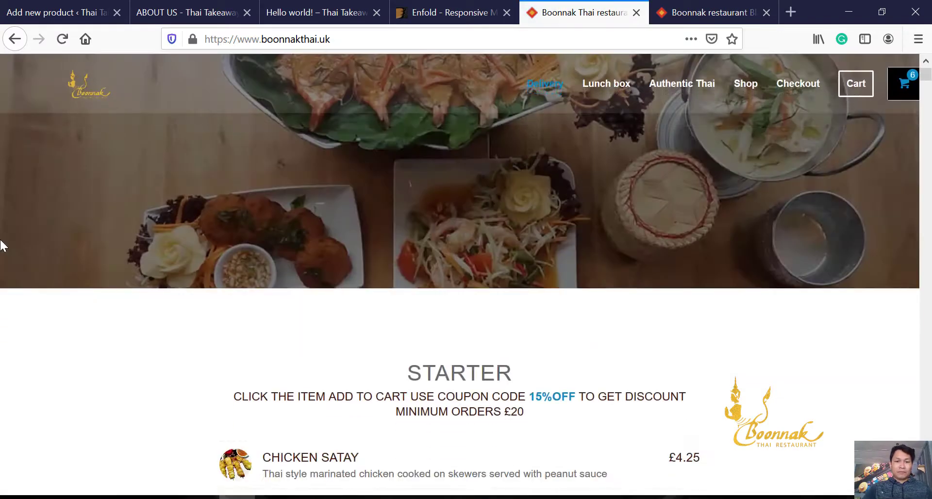
{"action": "scroll", "coordinate": [0, 245], "scroll_direction": "down", "scroll_amount": 4}
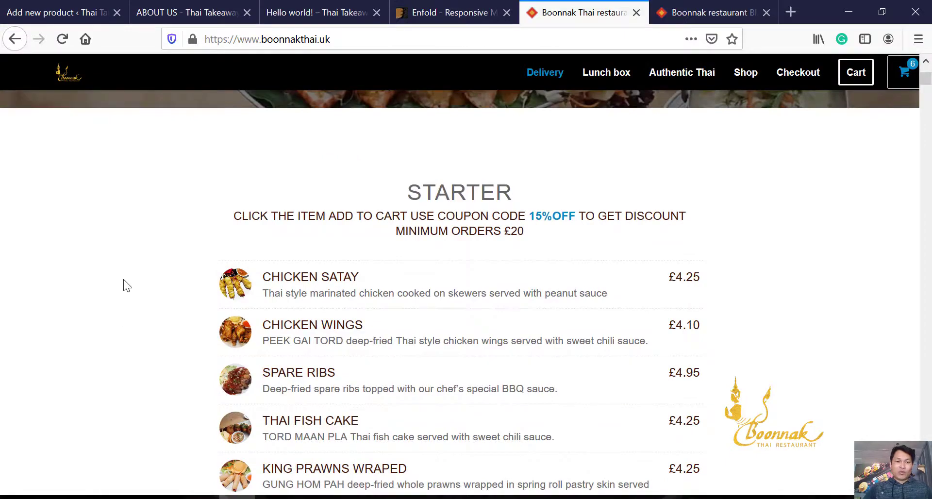
{"action": "scroll", "coordinate": [126, 285], "scroll_direction": "down", "scroll_amount": 3}
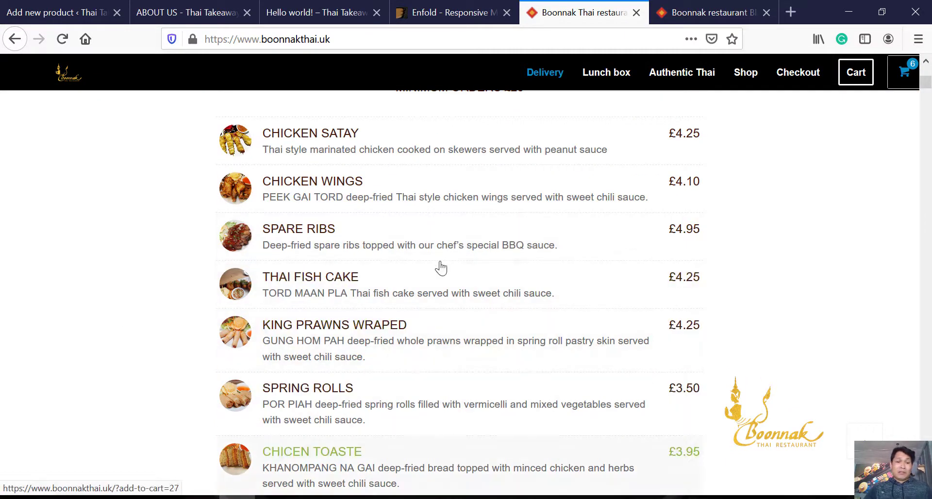
{"action": "scroll", "coordinate": [483, 408], "scroll_direction": "down", "scroll_amount": 9}
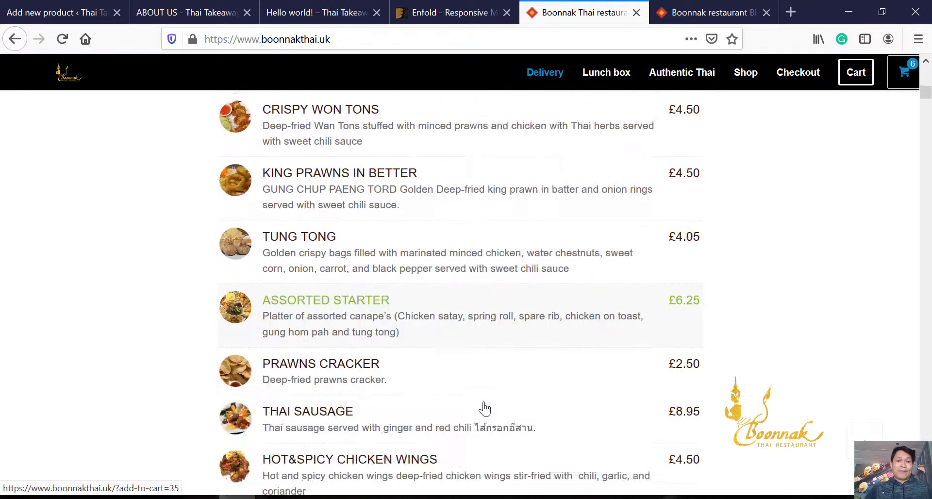
{"action": "scroll", "coordinate": [484, 407], "scroll_direction": "down", "scroll_amount": 8}
{"action": "scroll", "coordinate": [779, 357], "scroll_direction": "down", "scroll_amount": 3}
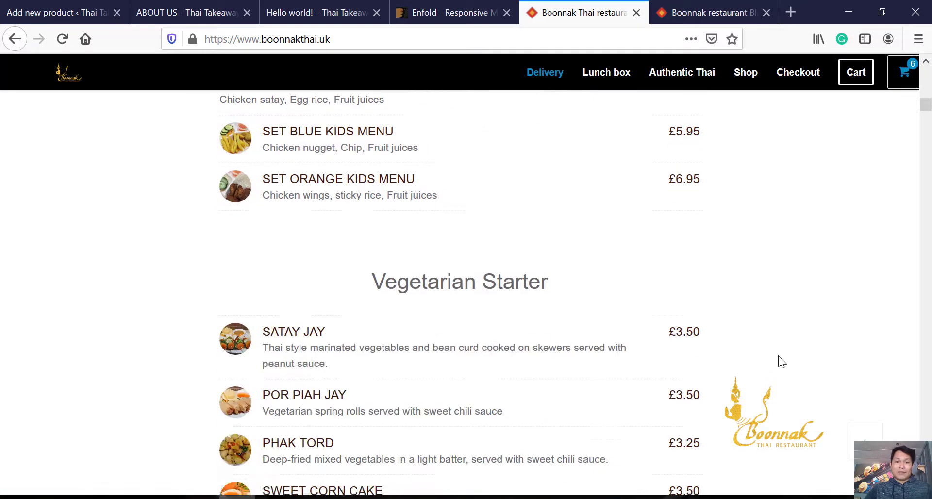
- Look through the soup and Thai salad sections of the boonnakthai.uk delivery menu to see how dishes are grouped
{"action": "scroll", "coordinate": [676, 267], "scroll_direction": "down", "scroll_amount": 11}
{"action": "left_click", "coordinate": [674, 261]}
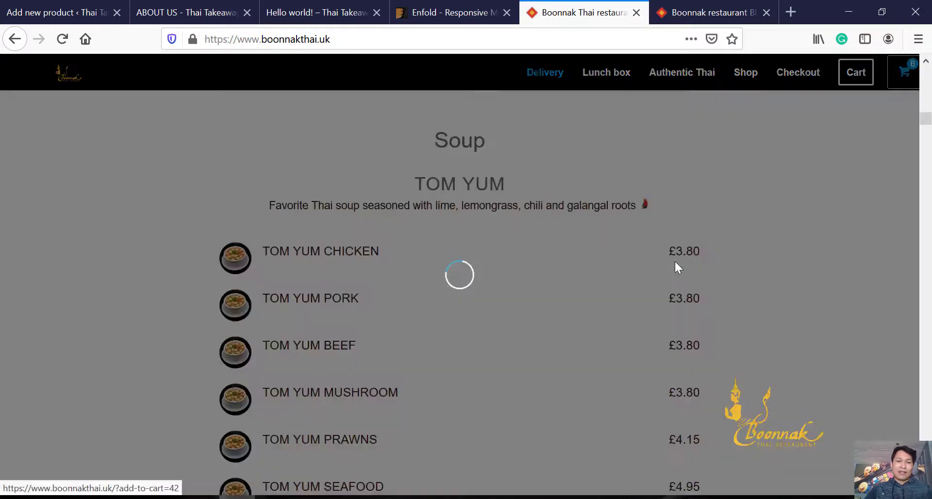
{"action": "scroll", "coordinate": [534, 248], "scroll_direction": "up", "scroll_amount": 3}
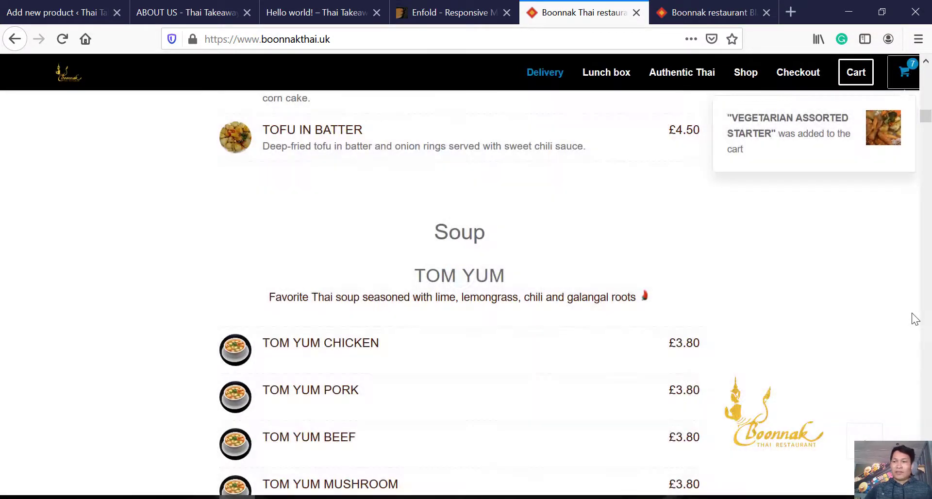
{"action": "scroll", "coordinate": [912, 318], "scroll_direction": "down", "scroll_amount": 10}
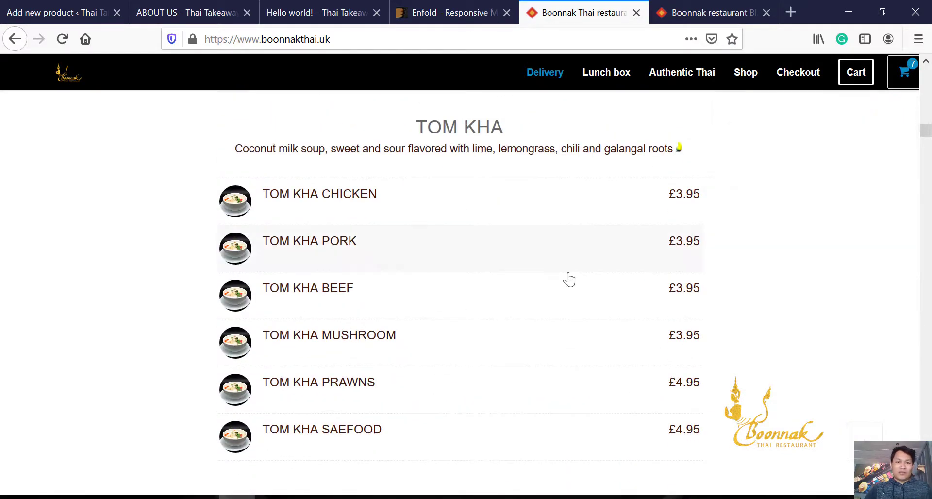
{"action": "scroll", "coordinate": [128, 287], "scroll_direction": "down", "scroll_amount": 11}
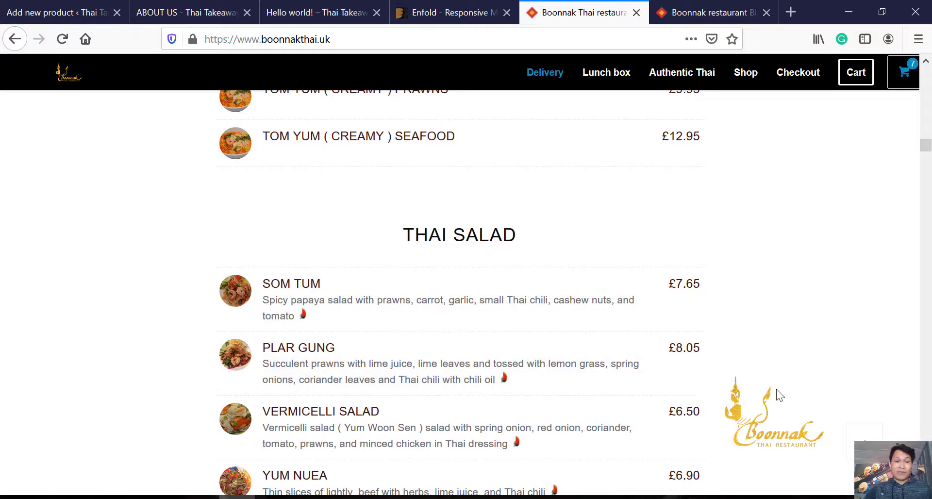
{"action": "scroll", "coordinate": [776, 389], "scroll_direction": "down", "scroll_amount": 5}
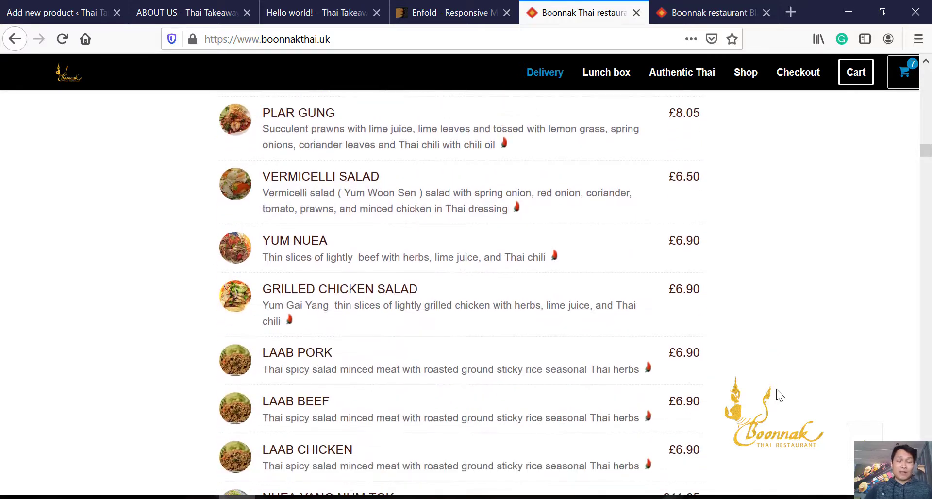
{"action": "scroll", "coordinate": [776, 389], "scroll_direction": "down", "scroll_amount": 3}
{"action": "scroll", "coordinate": [776, 389], "scroll_direction": "up", "scroll_amount": 1}
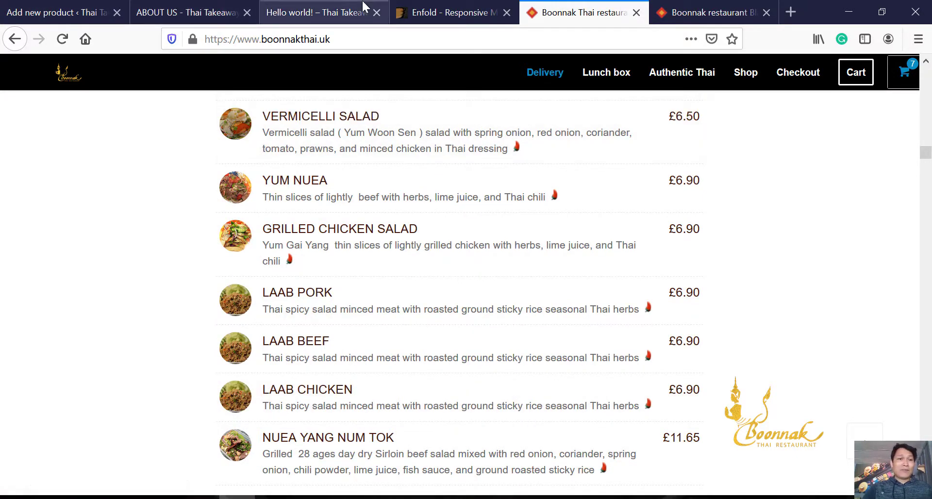
- Return to the new product page and add Starter as a product category for SATAY GAI
{"action": "left_click", "coordinate": [53, 7]}
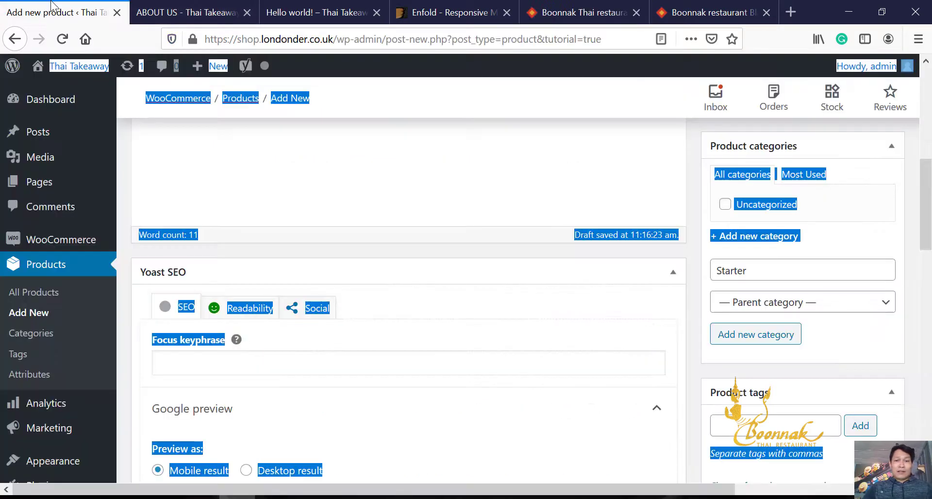
{"action": "left_click", "coordinate": [544, 409]}
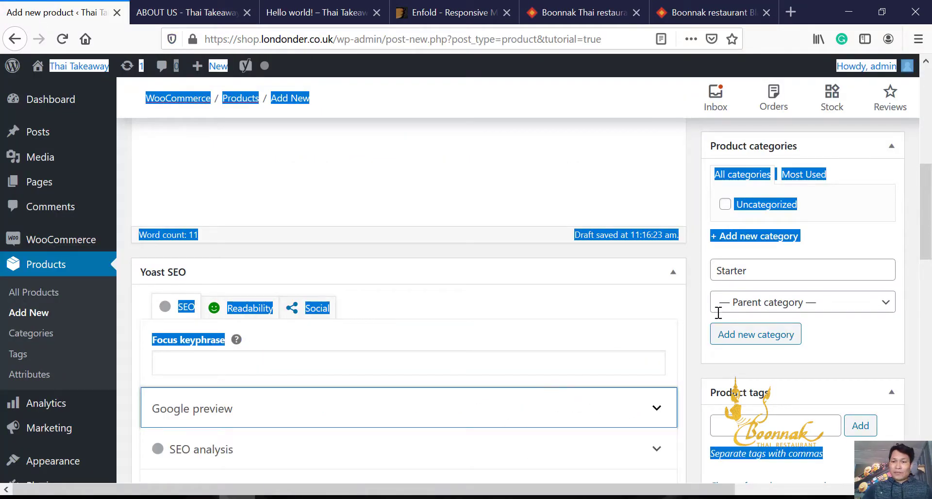
{"action": "left_click", "coordinate": [914, 230]}
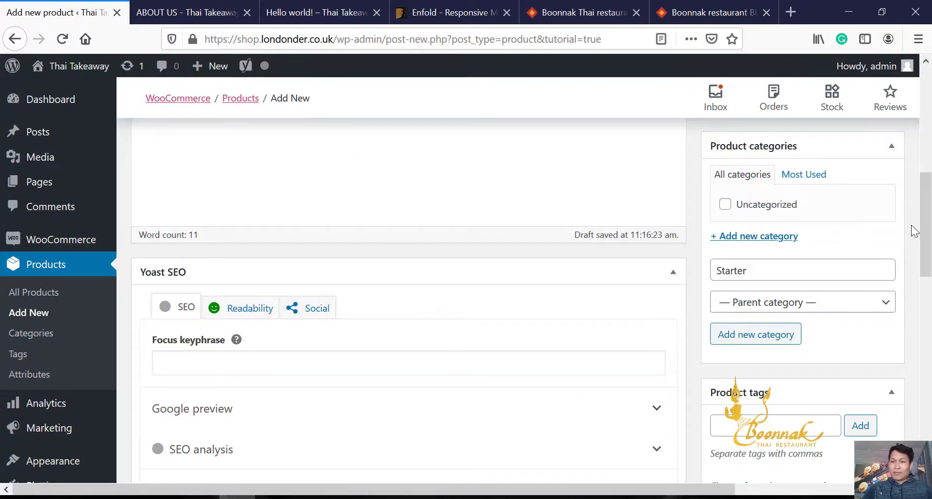
{"action": "left_click", "coordinate": [774, 335]}
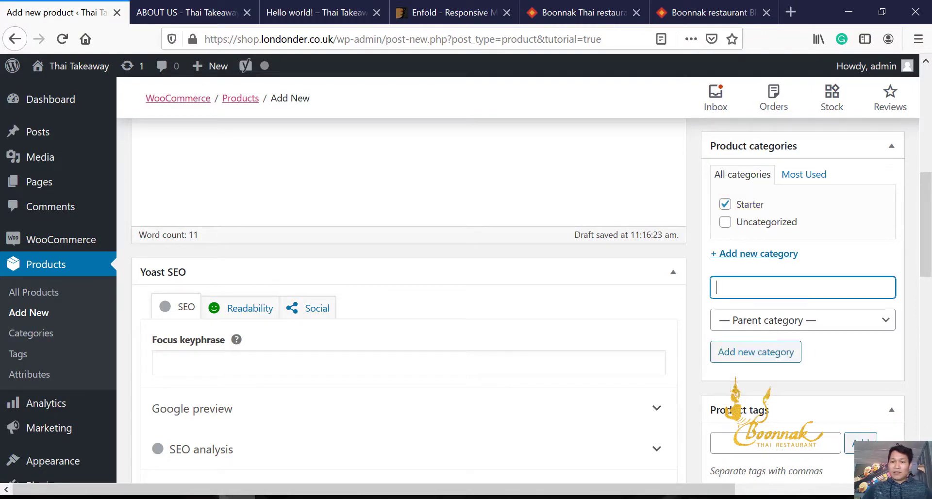
- Add the product tag "sarter" to the SATAY GAI product
{"action": "left_click", "coordinate": [760, 441]}
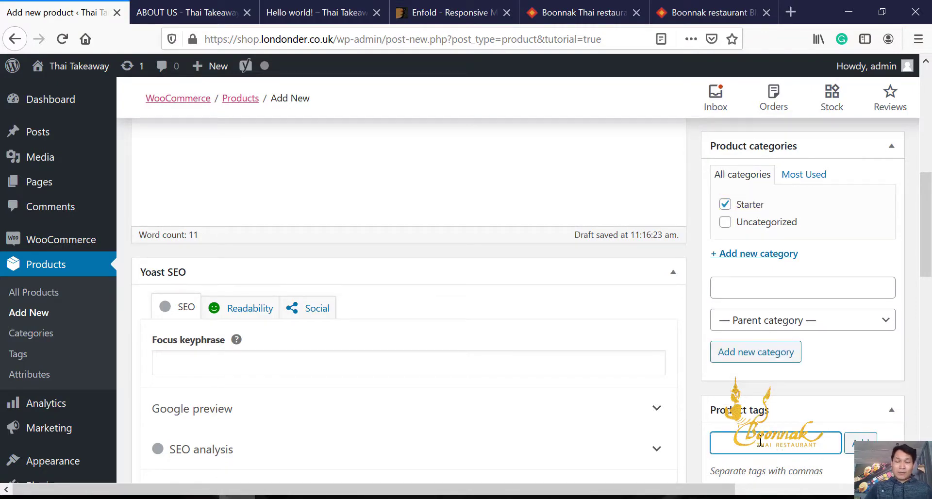
{"action": "type", "text": "sa"}
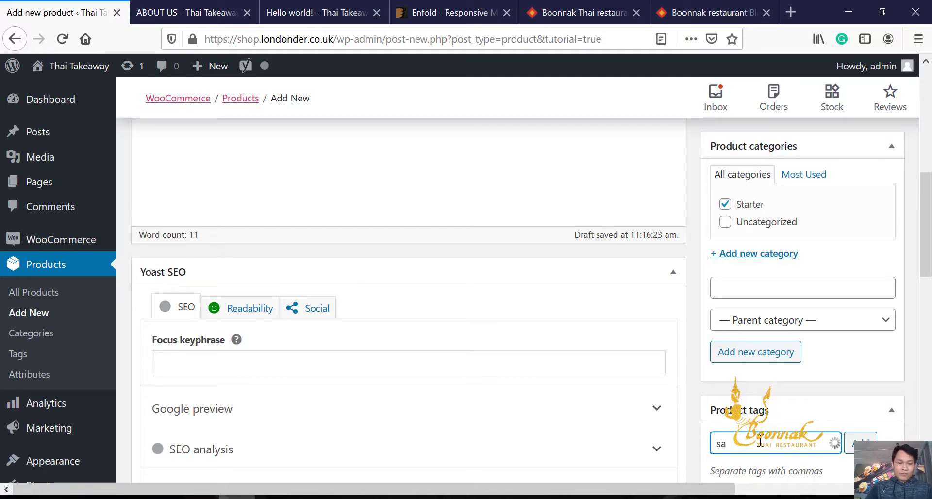
{"action": "type", "text": "rter"}
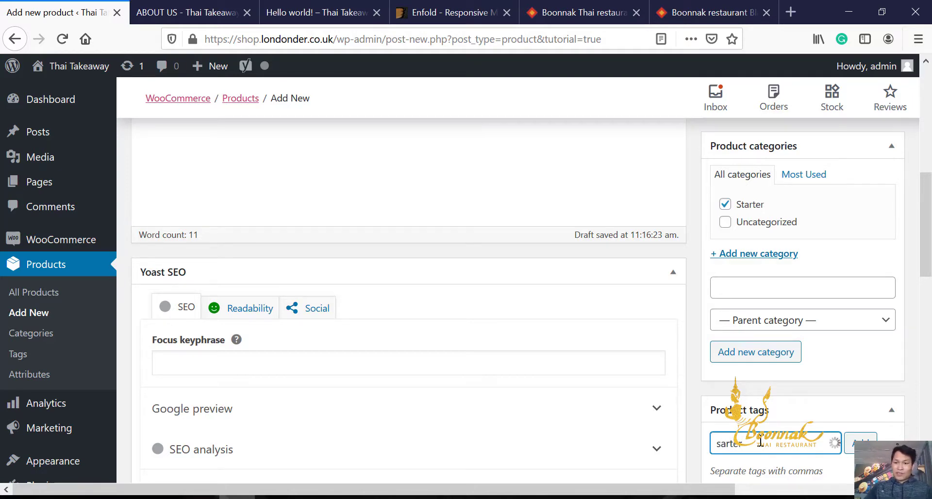
{"action": "key", "text": "Return"}
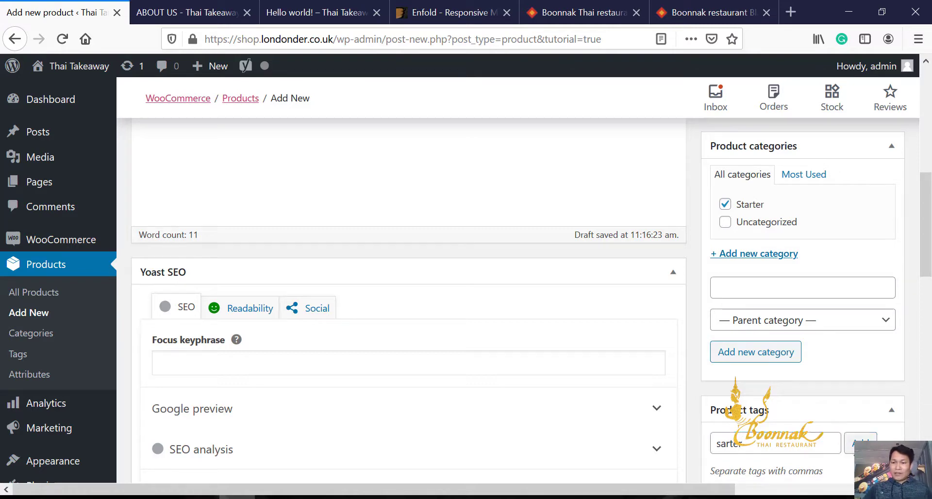
- Review the new product page from its title and description to the product data, image and short description sections
{"action": "scroll", "coordinate": [901, 427], "scroll_direction": "down", "scroll_amount": 5}
{"action": "scroll", "coordinate": [901, 434], "scroll_direction": "down", "scroll_amount": 10}
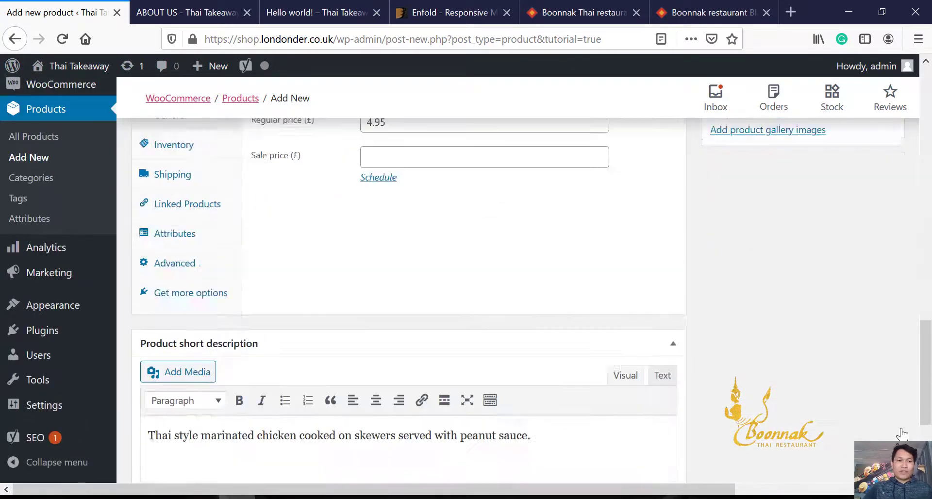
{"action": "scroll", "coordinate": [901, 434], "scroll_direction": "up", "scroll_amount": 5}
{"action": "scroll", "coordinate": [901, 427], "scroll_direction": "up", "scroll_amount": 12}
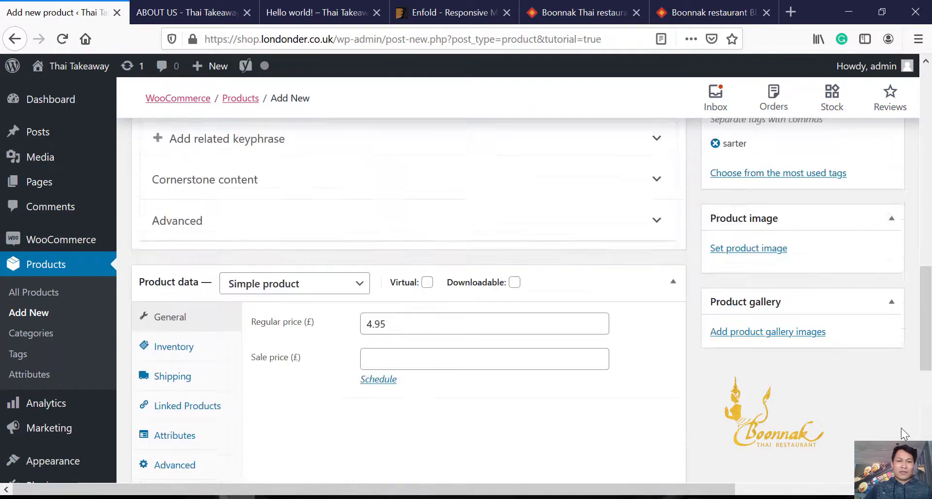
{"action": "scroll", "coordinate": [901, 433], "scroll_direction": "up", "scroll_amount": 6}
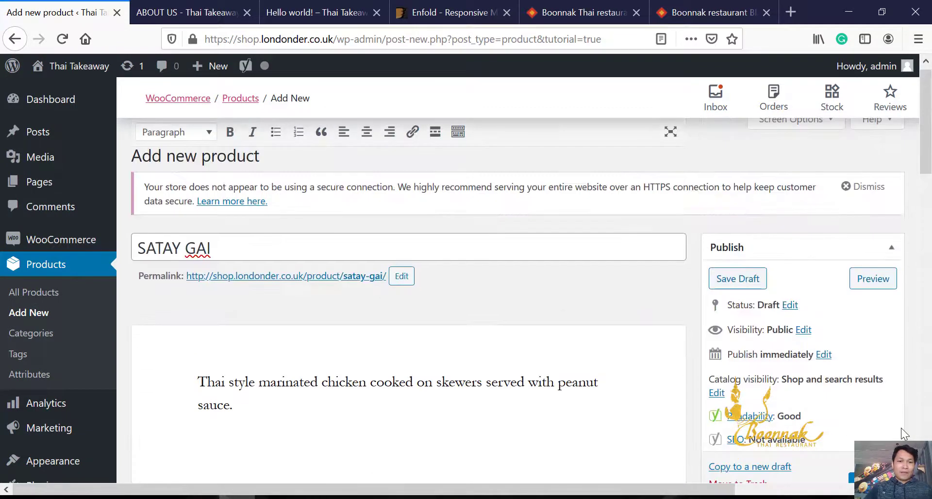
{"action": "scroll", "coordinate": [902, 433], "scroll_direction": "down", "scroll_amount": 15}
{"action": "scroll", "coordinate": [901, 427], "scroll_direction": "up", "scroll_amount": 1}
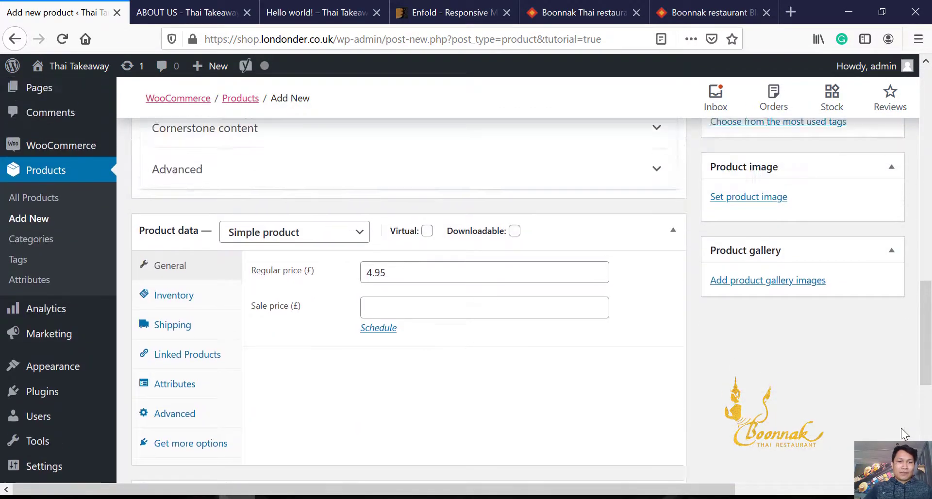
{"action": "scroll", "coordinate": [901, 427], "scroll_direction": "down", "scroll_amount": 4}
- Move the Yoast SEO box below the product short description
{"action": "scroll", "coordinate": [900, 427], "scroll_direction": "up", "scroll_amount": 8}
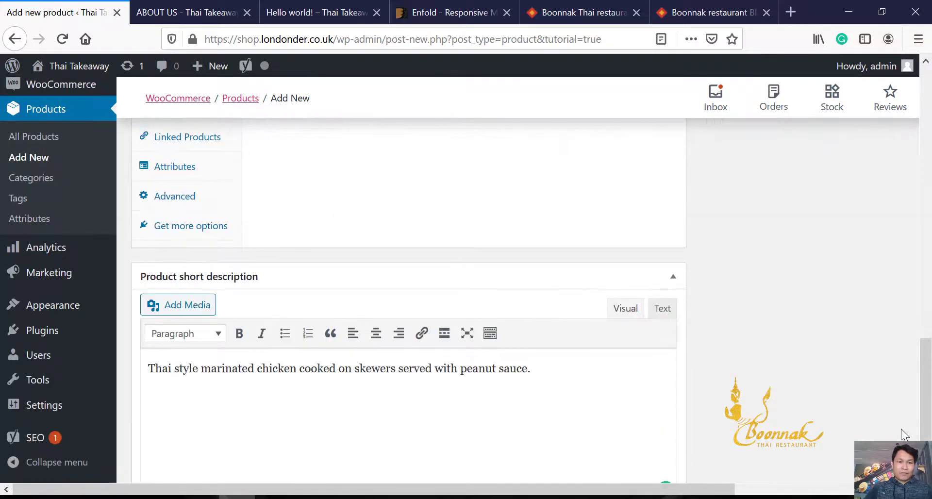
{"action": "scroll", "coordinate": [901, 429], "scroll_direction": "up", "scroll_amount": 3}
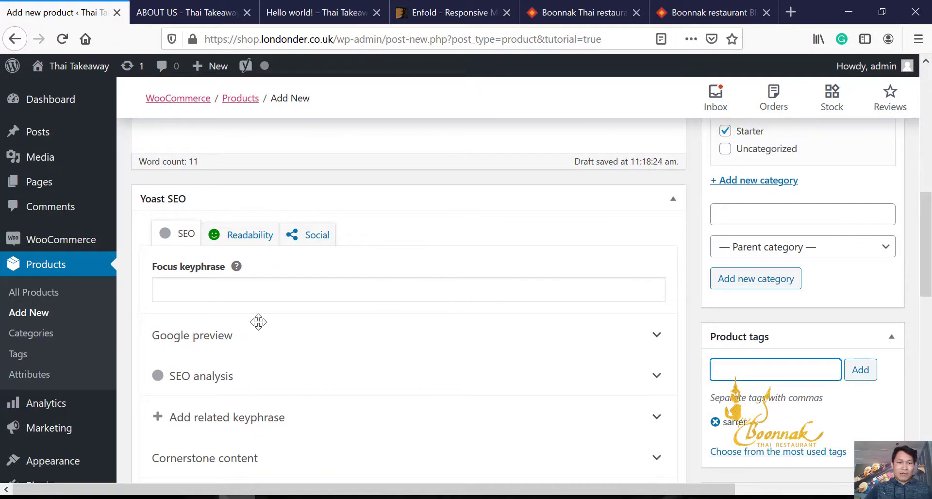
{"action": "left_click_drag", "start_coordinate": [258, 322], "coordinate": [239, 300]}
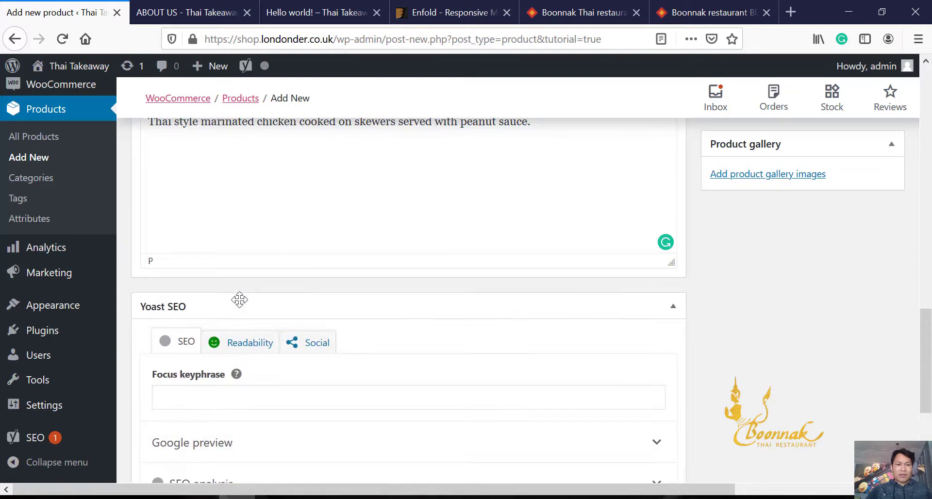
- Set the Yoast SEO focus keyphrase to "satay gai"
{"action": "scroll", "coordinate": [480, 387], "scroll_direction": "down", "scroll_amount": 2}
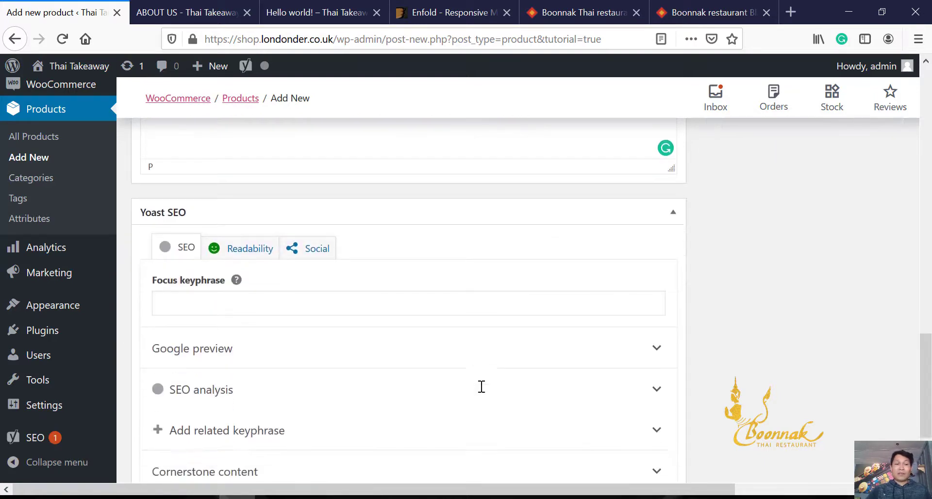
{"action": "left_click", "coordinate": [236, 294]}
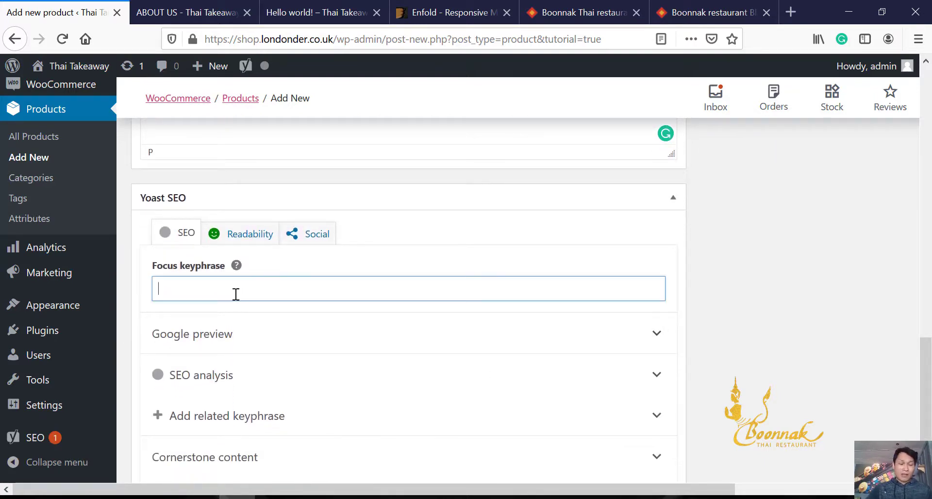
{"action": "type", "text": "sat"}
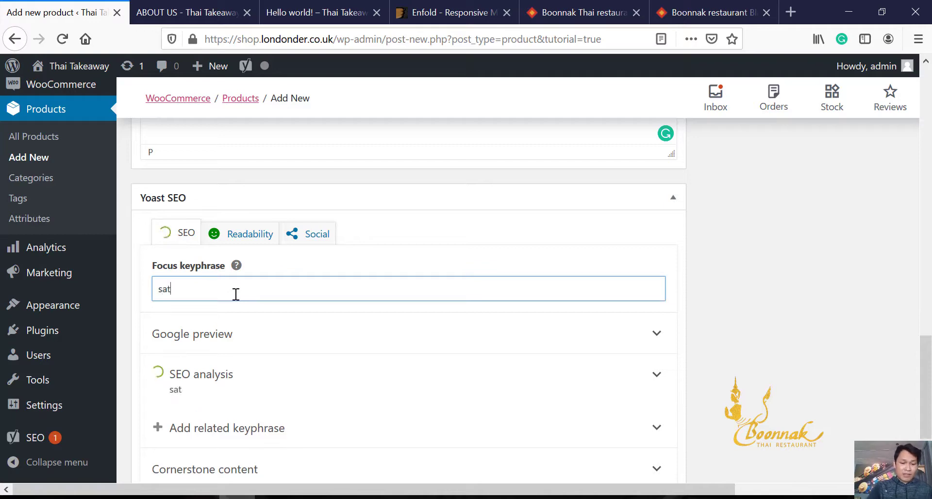
{"action": "type", "text": "ay "}
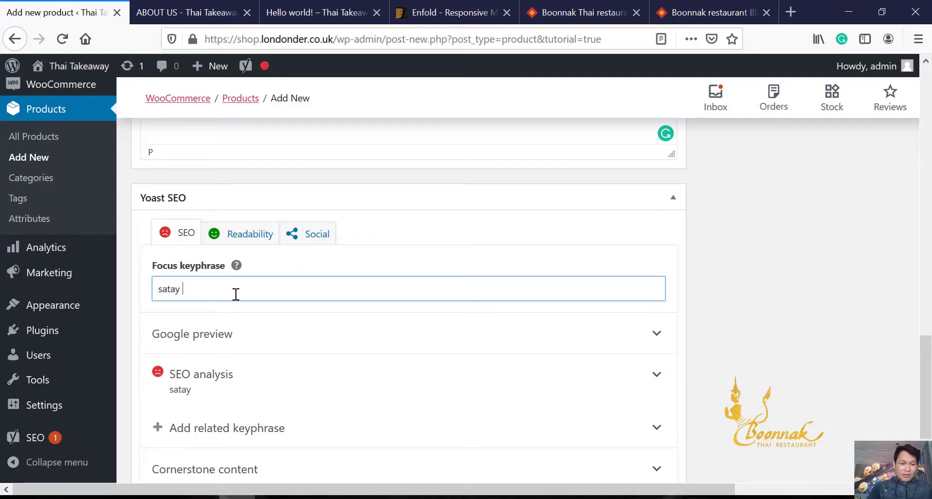
{"action": "type", "text": "gai"}
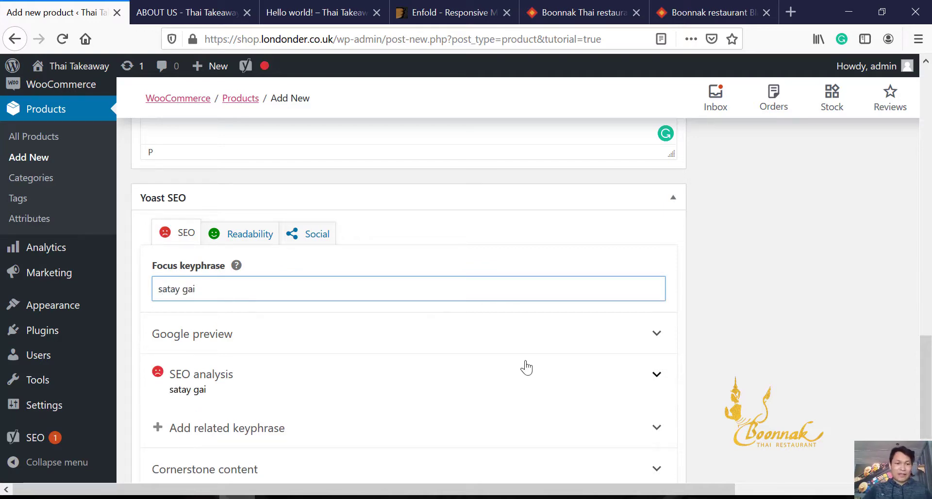
- Expand the related keyphrase section of Yoast SEO and read what it offers
{"action": "scroll", "coordinate": [525, 368], "scroll_direction": "down", "scroll_amount": 1}
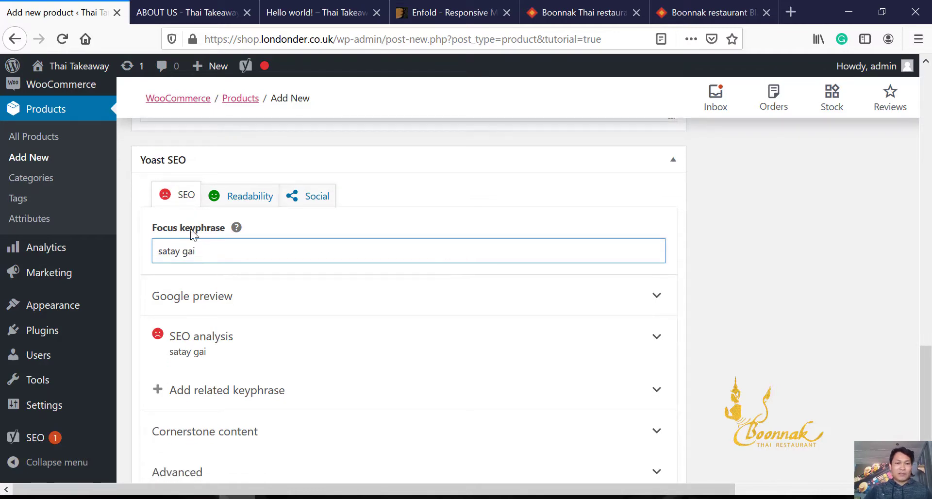
{"action": "scroll", "coordinate": [387, 302], "scroll_direction": "down", "scroll_amount": 2}
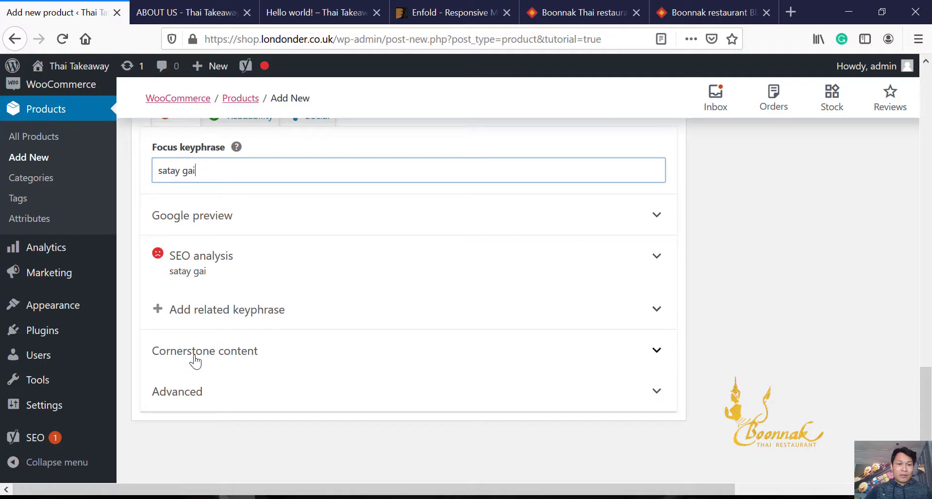
{"action": "left_click", "coordinate": [193, 320]}
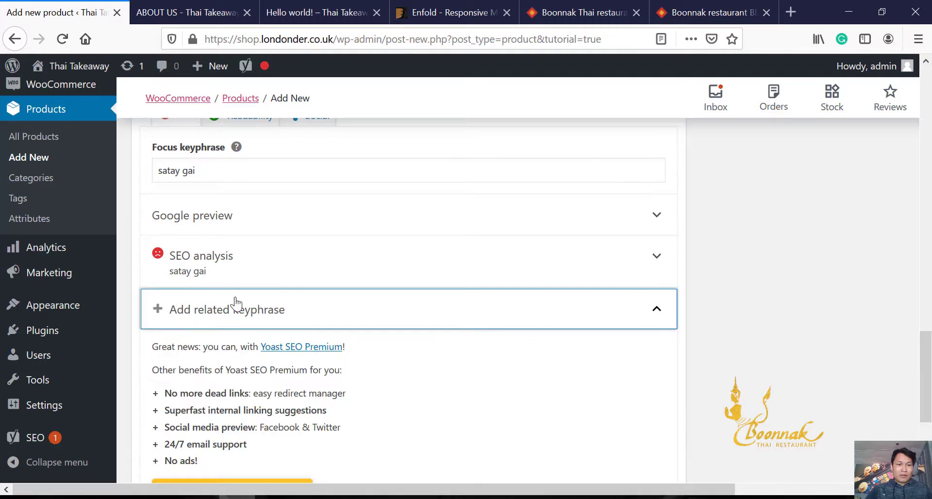
{"action": "scroll", "coordinate": [321, 323], "scroll_direction": "down", "scroll_amount": 1}
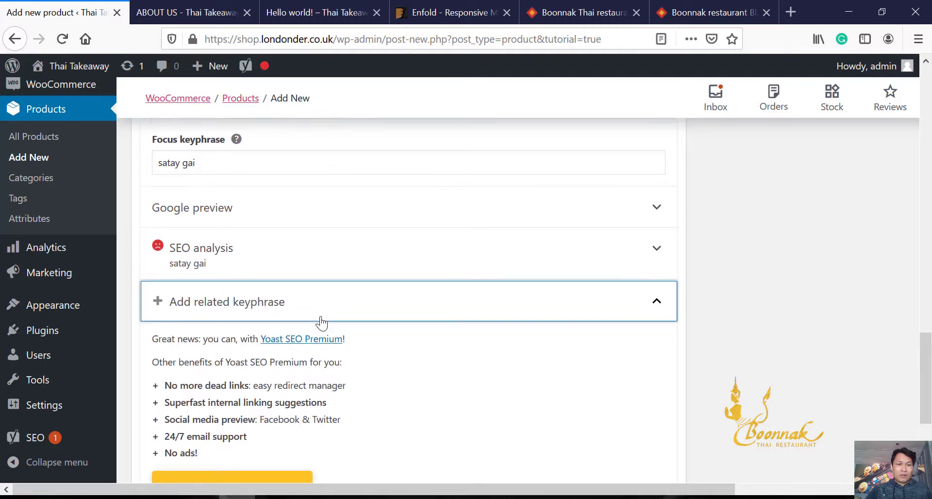
- Set the product's Yoast SEO meta description to "Satay gai Thai style marinated chicken cooked on skewers served with peanut sauce."
{"action": "left_click", "coordinate": [393, 220]}
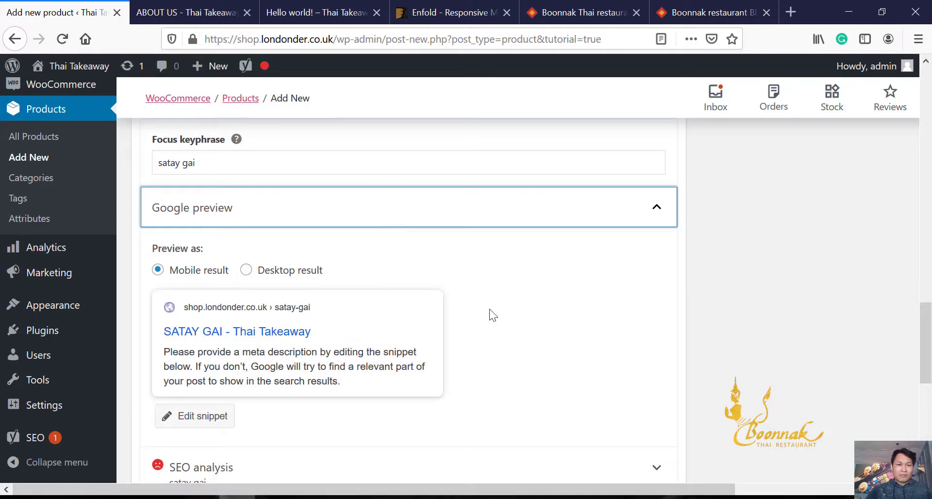
{"action": "scroll", "coordinate": [489, 315], "scroll_direction": "down", "scroll_amount": 1}
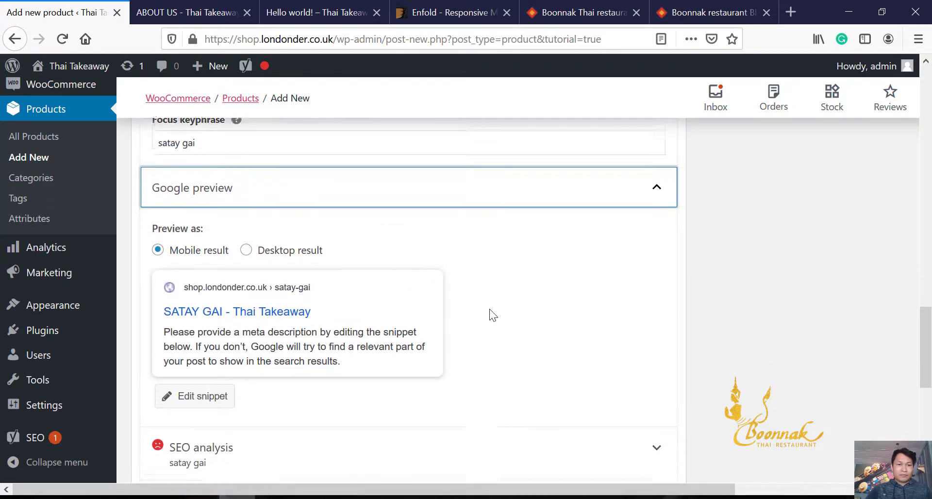
{"action": "left_click", "coordinate": [219, 394]}
{"action": "scroll", "coordinate": [358, 411], "scroll_direction": "down", "scroll_amount": 3}
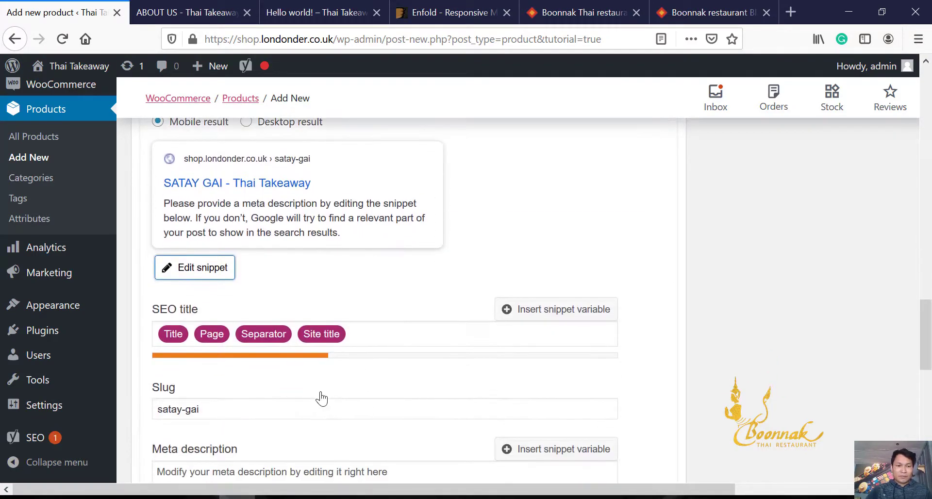
{"action": "scroll", "coordinate": [322, 408], "scroll_direction": "down", "scroll_amount": 3}
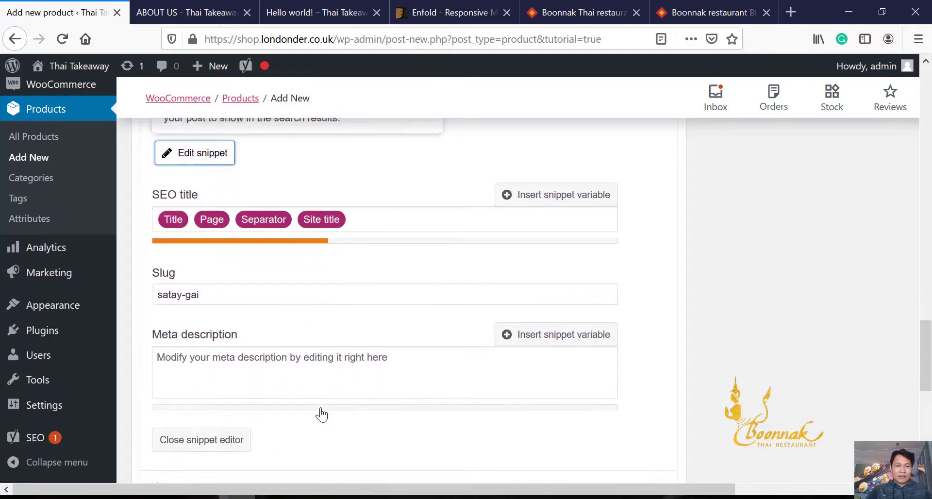
{"action": "left_click", "coordinate": [296, 361]}
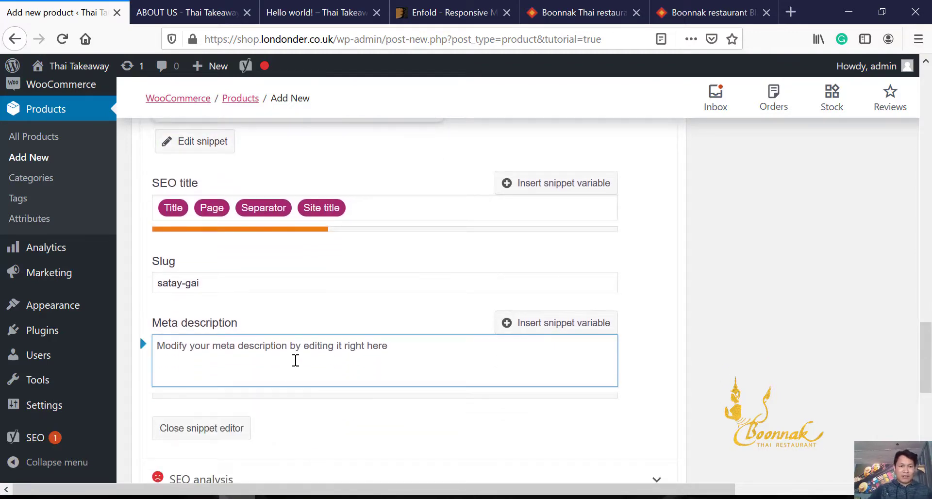
{"action": "type", "text": "Thai style marinated chicken cooked on skewers served with peanut sauce."}
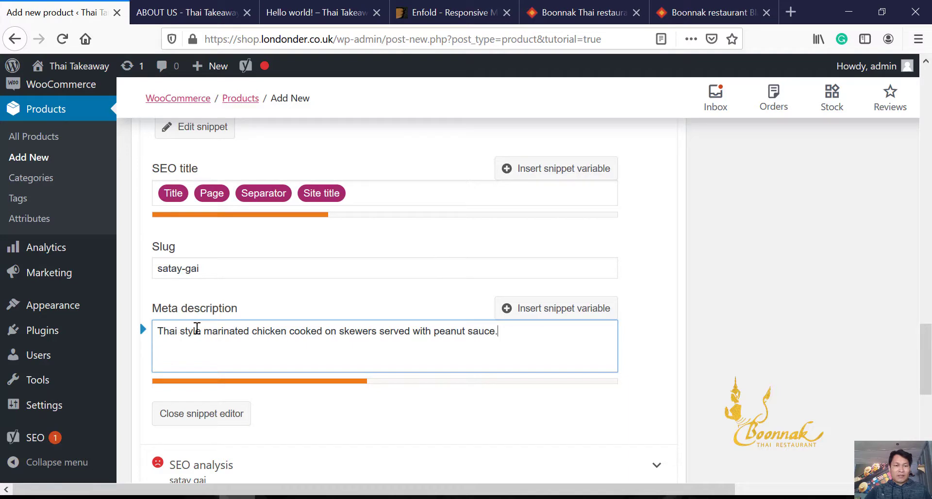
{"action": "type", "text": "Satay "}
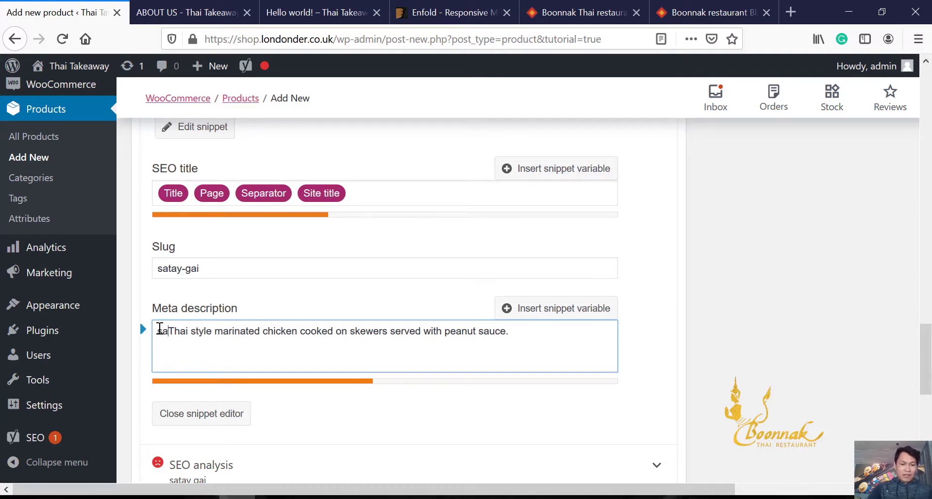
{"action": "type", "text": "gai "}
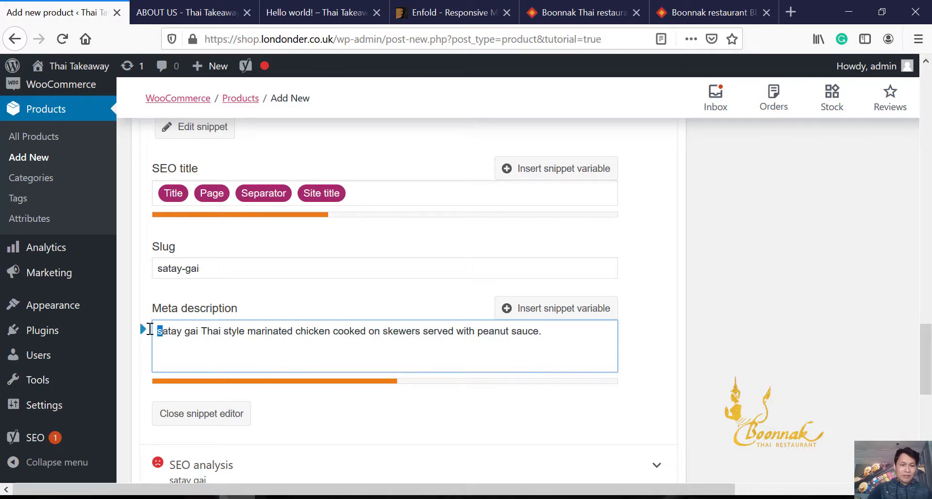
{"action": "type", "text": "S"}
{"action": "scroll", "coordinate": [929, 291], "scroll_direction": "down", "scroll_amount": 3}
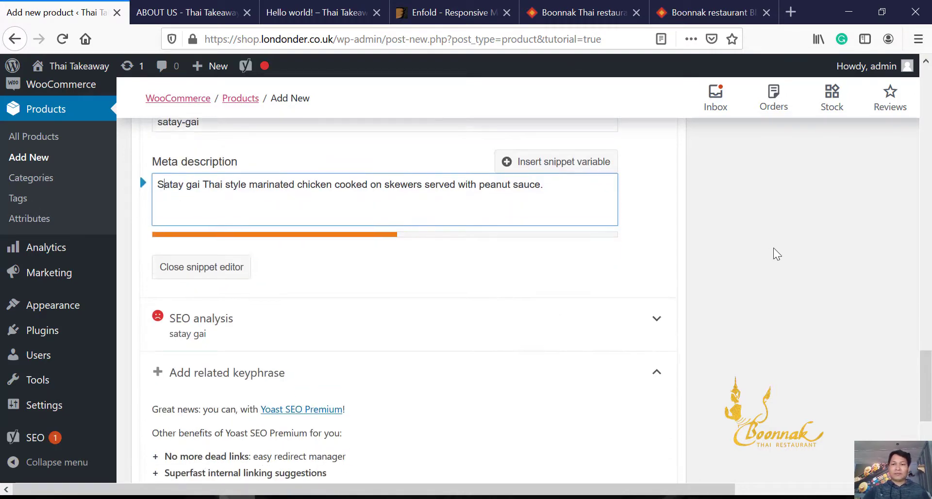
- Start adding a product image and open the file chooser for uploading it
{"action": "scroll", "coordinate": [774, 248], "scroll_direction": "up", "scroll_amount": 15}
{"action": "scroll", "coordinate": [774, 247], "scroll_direction": "down", "scroll_amount": 10}
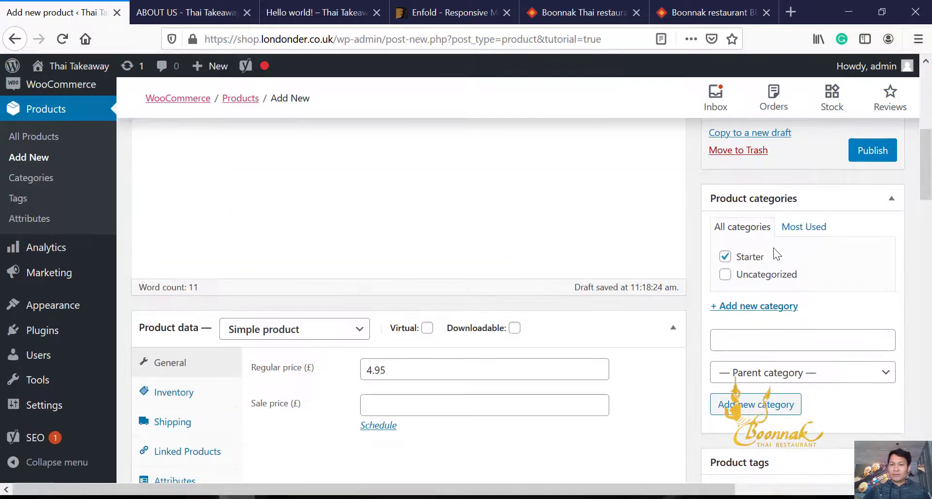
{"action": "scroll", "coordinate": [774, 247], "scroll_direction": "down", "scroll_amount": 4}
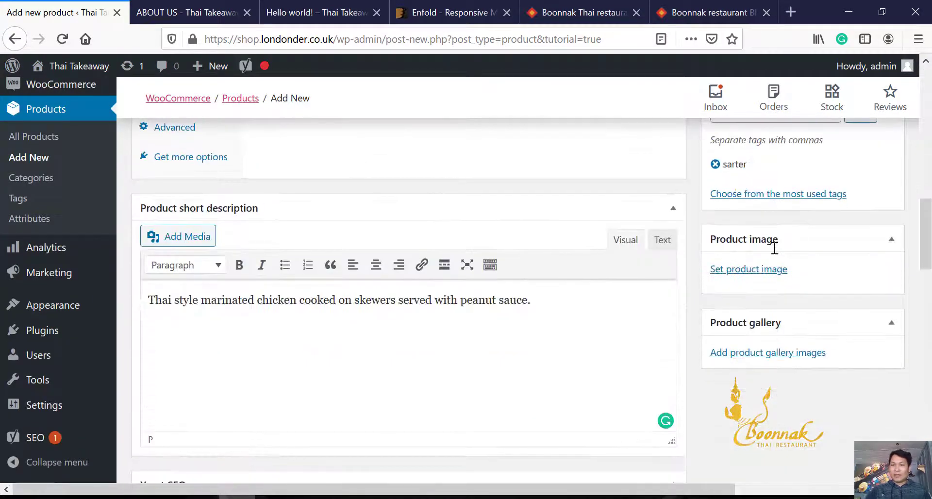
{"action": "left_click", "coordinate": [737, 261]}
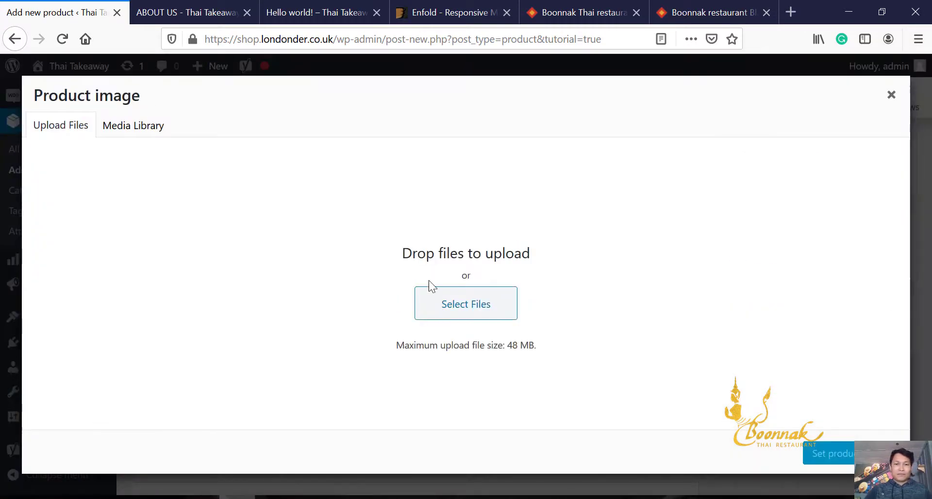
{"action": "left_click", "coordinate": [466, 307]}
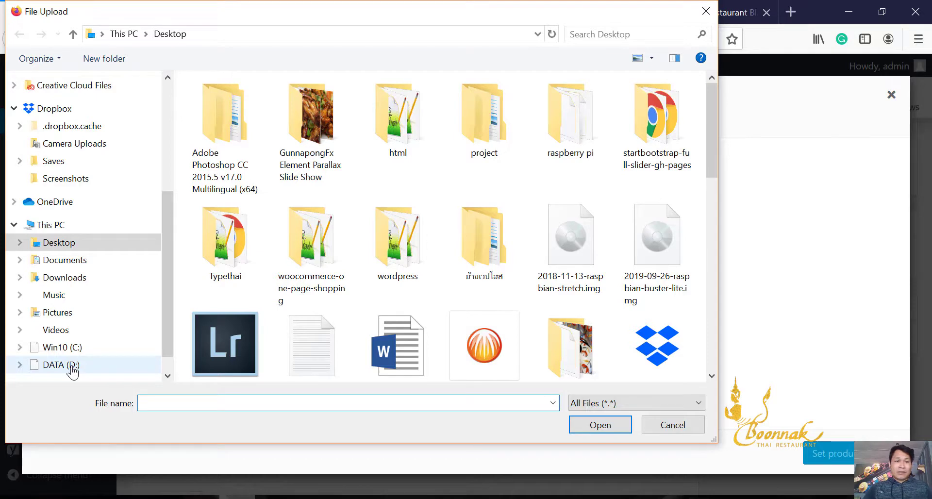
{"action": "left_click", "coordinate": [68, 369]}
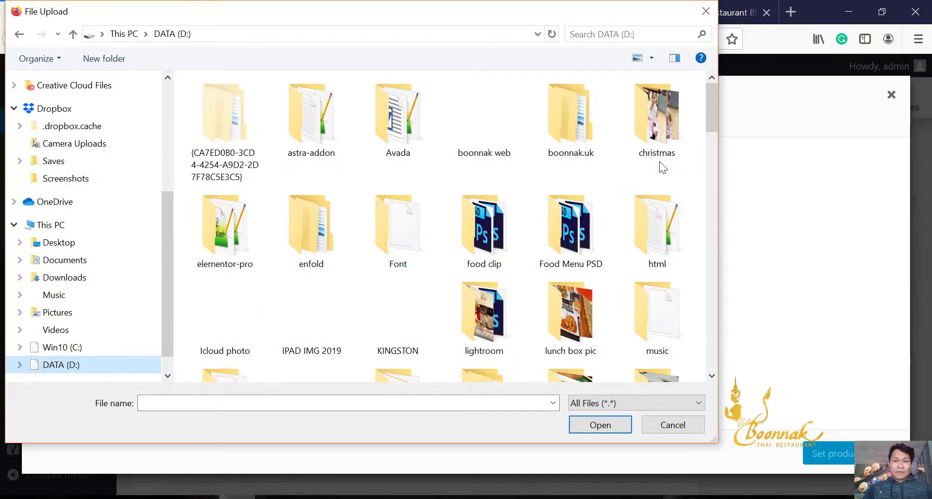
{"action": "double_click", "coordinate": [567, 310]}
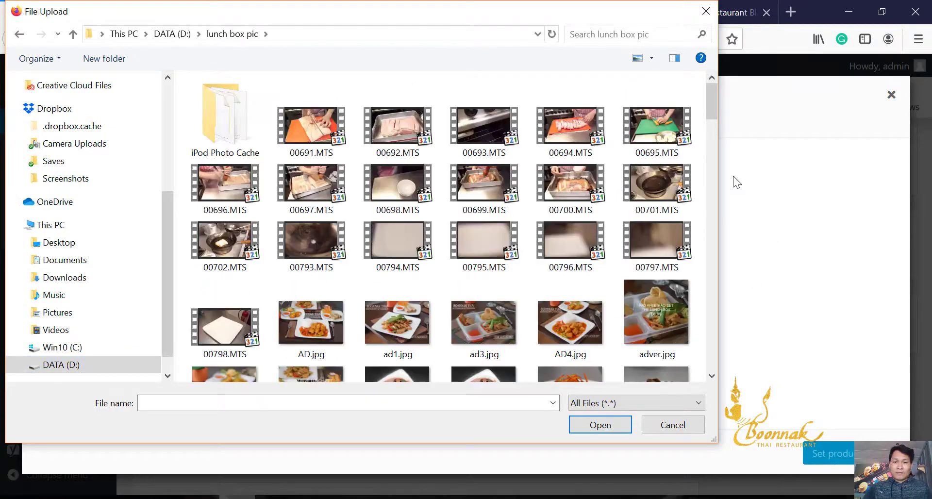
{"action": "left_click_drag", "start_coordinate": [712, 108], "coordinate": [725, 368]}
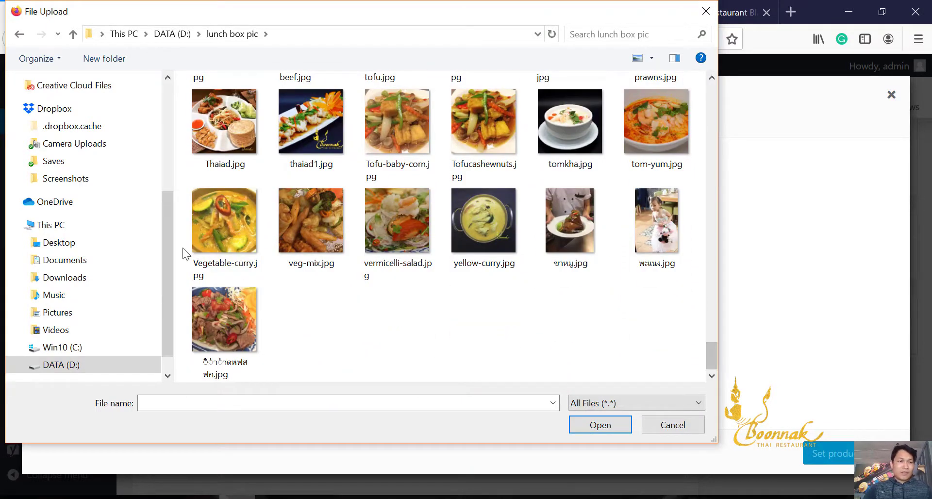
- Upload Chicken-satay.jpg from the Downloads folder to the media library
{"action": "left_click", "coordinate": [87, 277]}
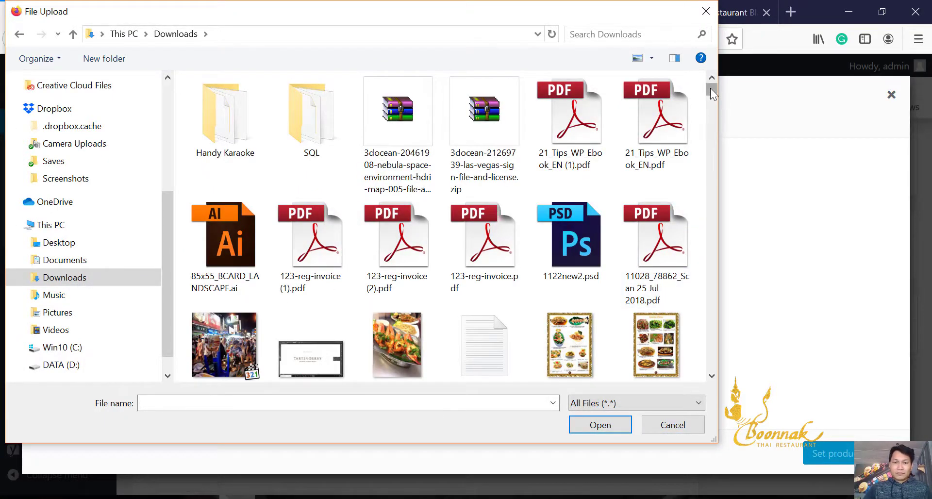
{"action": "left_click_drag", "start_coordinate": [711, 90], "coordinate": [713, 125]}
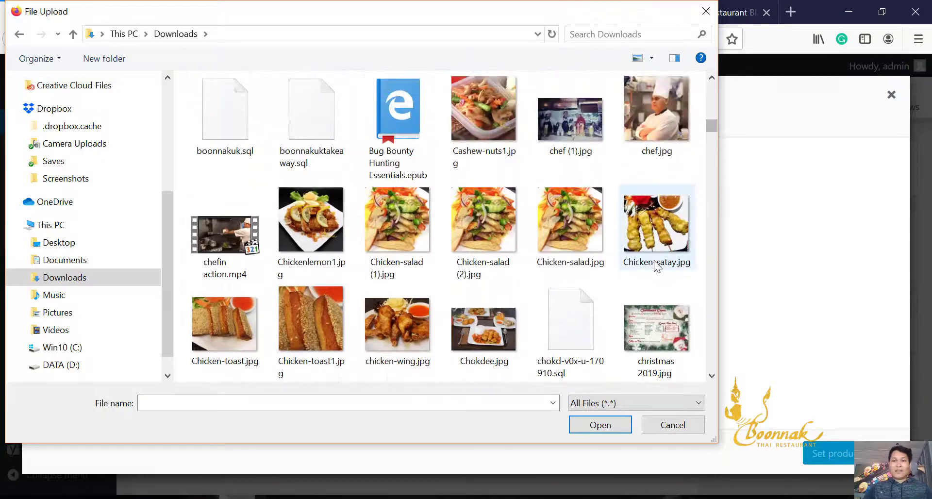
{"action": "left_click", "coordinate": [656, 232]}
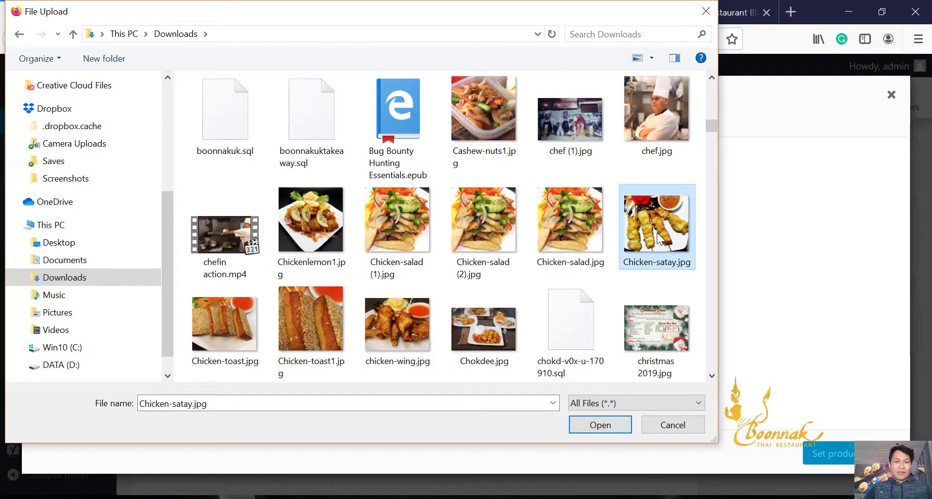
{"action": "left_click", "coordinate": [603, 424]}
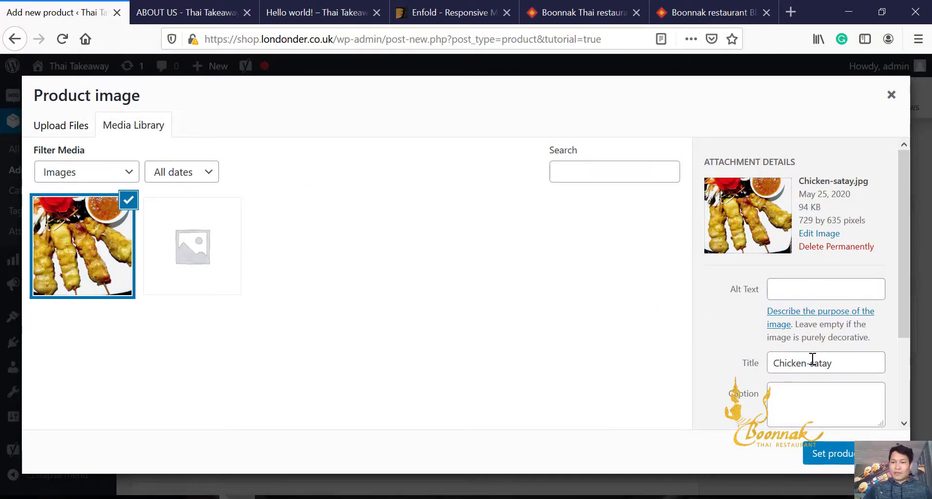
- Set the image's title and alt text to "Chicken satay" and assign it as the product image
{"action": "left_click", "coordinate": [812, 359]}
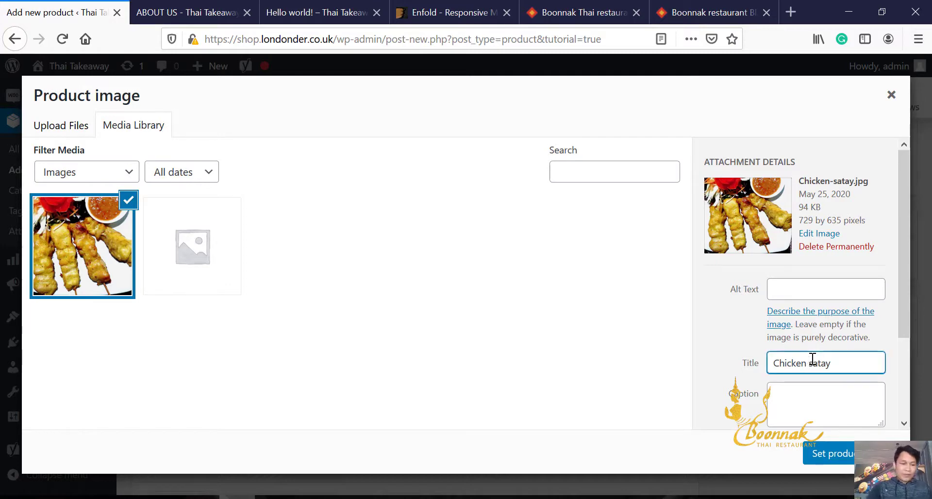
{"action": "key", "text": "ctrl+a"}
{"action": "key", "text": "ctrl+c"}
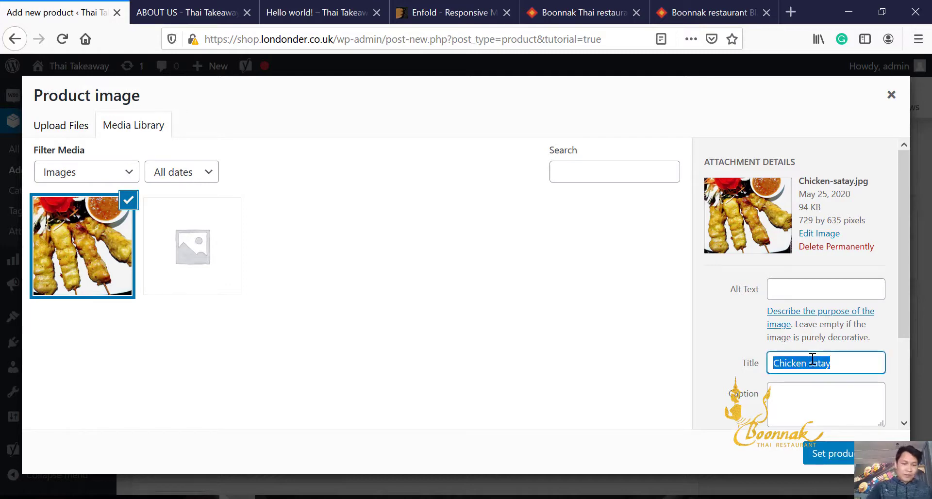
{"action": "left_click", "coordinate": [826, 290]}
{"action": "key", "text": "ctrl+v"}
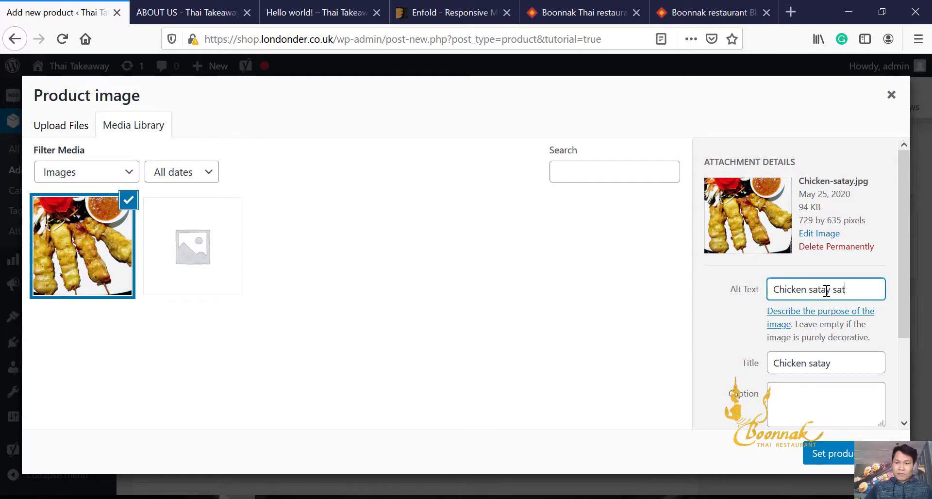
{"action": "type", "text": "s"}
{"action": "key", "text": "BackSpace"}
{"action": "key", "text": "BackSpace"}
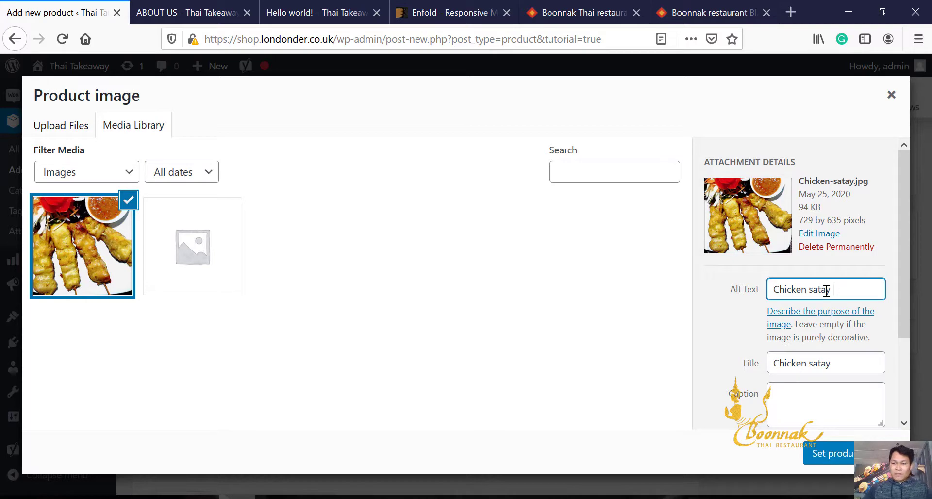
{"action": "left_click", "coordinate": [847, 454]}
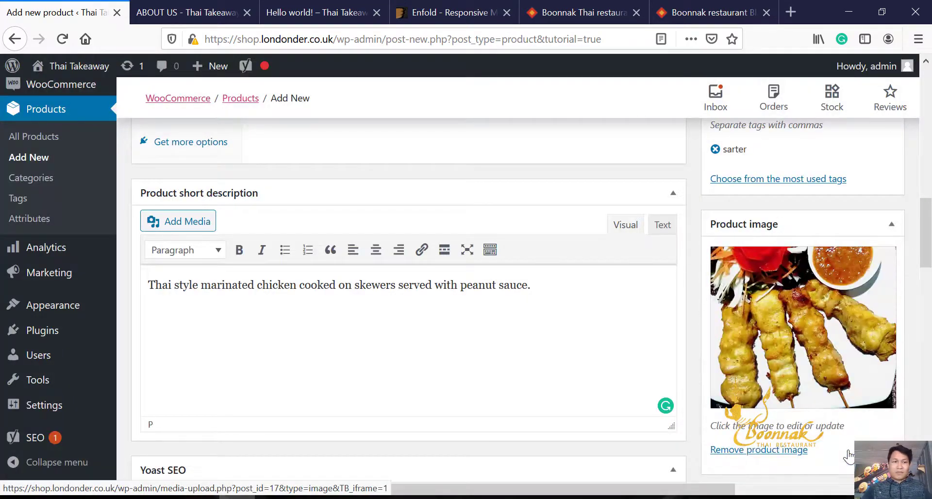
- Publish the SATAY GAI product and view its shop page in a new browser tab
{"action": "scroll", "coordinate": [922, 223], "scroll_direction": "up", "scroll_amount": 1}
{"action": "left_click_drag", "start_coordinate": [923, 222], "coordinate": [891, 127]}
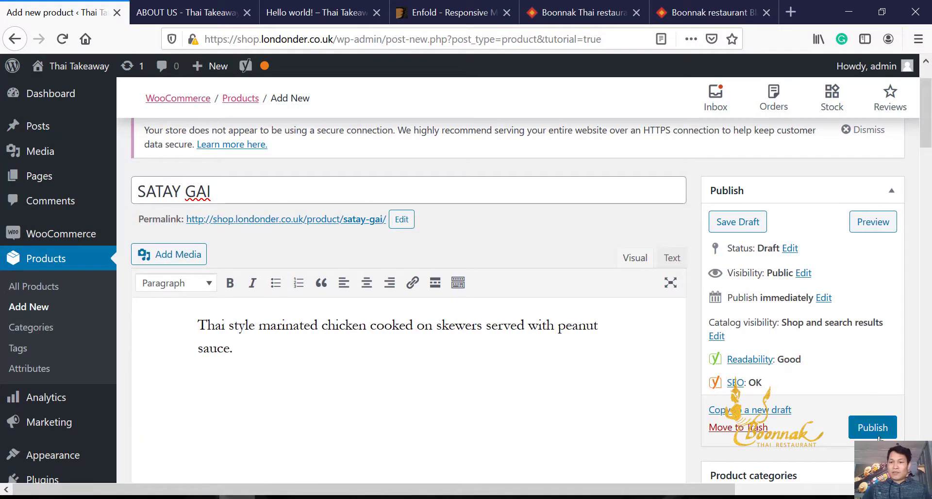
{"action": "left_click", "coordinate": [869, 429]}
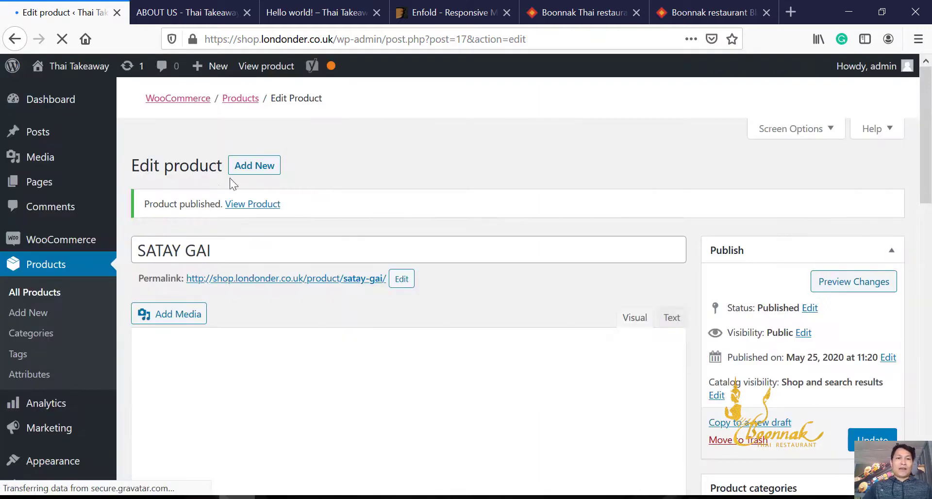
{"action": "right_click", "coordinate": [259, 208]}
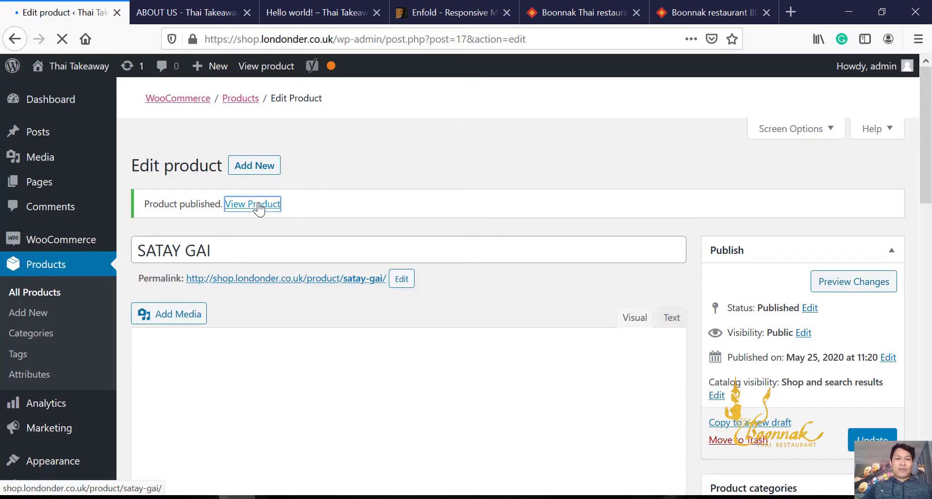
{"action": "left_click", "coordinate": [284, 212]}
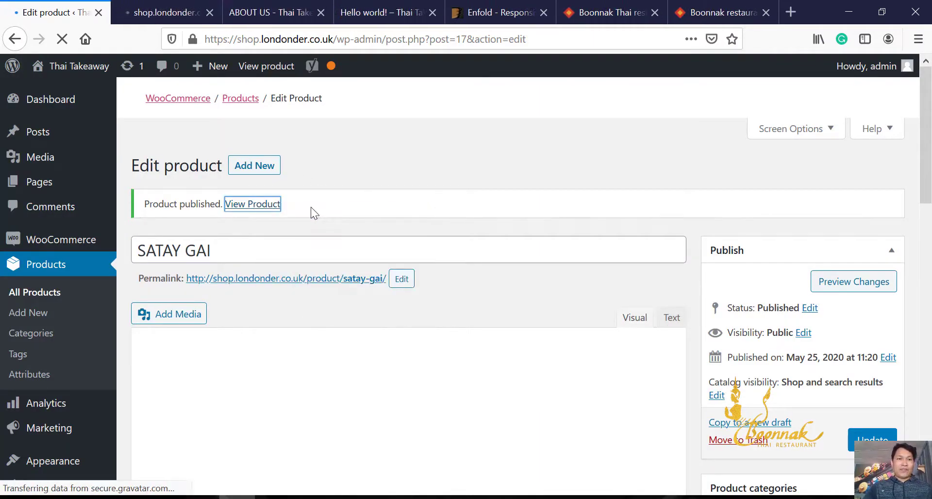
{"action": "left_click", "coordinate": [146, 7]}
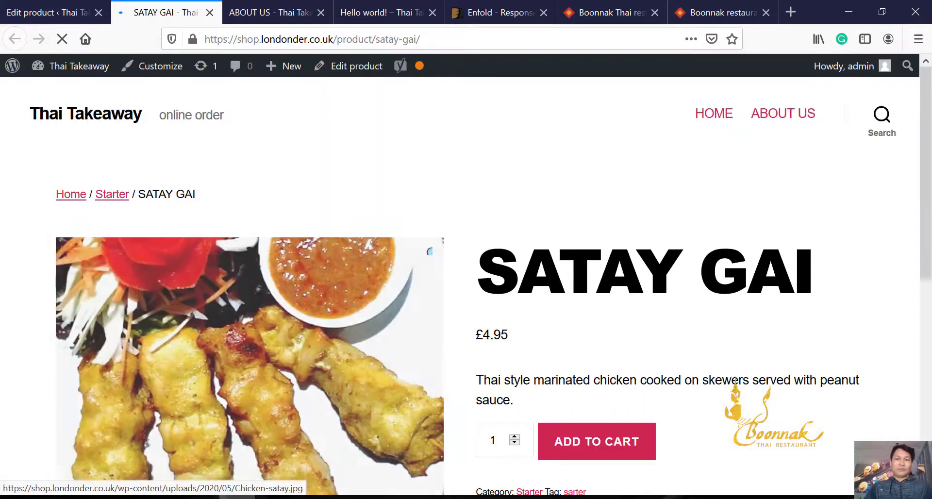
- Review the SATAY GAI page's image, price and description, and add one portion to the cart
{"action": "scroll", "coordinate": [667, 296], "scroll_direction": "down", "scroll_amount": 3}
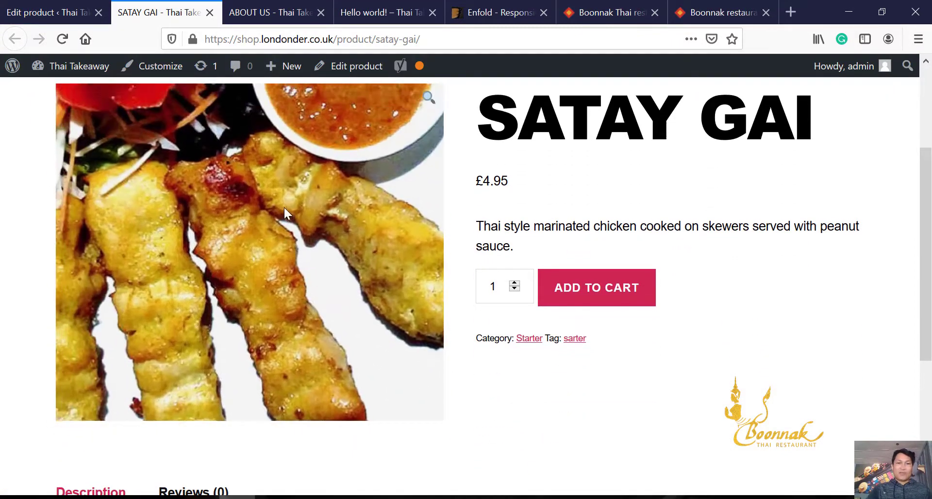
{"action": "scroll", "coordinate": [786, 257], "scroll_direction": "down", "scroll_amount": 1}
{"action": "scroll", "coordinate": [786, 257], "scroll_direction": "up", "scroll_amount": 3}
{"action": "scroll", "coordinate": [787, 258], "scroll_direction": "down", "scroll_amount": 6}
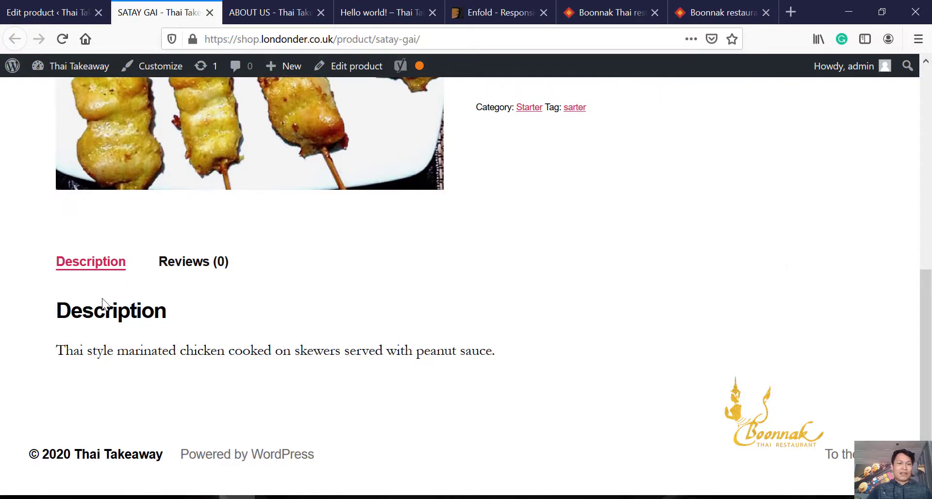
{"action": "scroll", "coordinate": [684, 345], "scroll_direction": "up", "scroll_amount": 7}
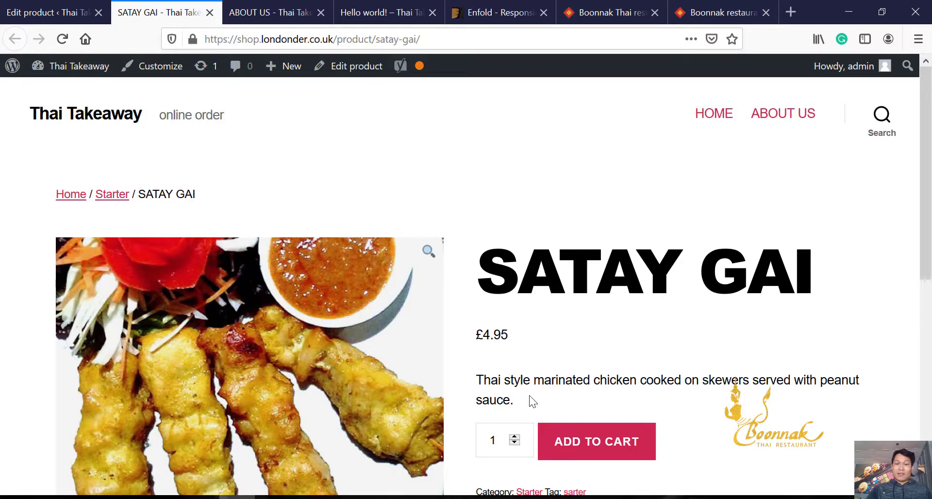
{"action": "left_click_drag", "start_coordinate": [513, 398], "coordinate": [528, 327]}
{"action": "left_click", "coordinate": [612, 243]}
{"action": "scroll", "coordinate": [612, 242], "scroll_direction": "down", "scroll_amount": 4}
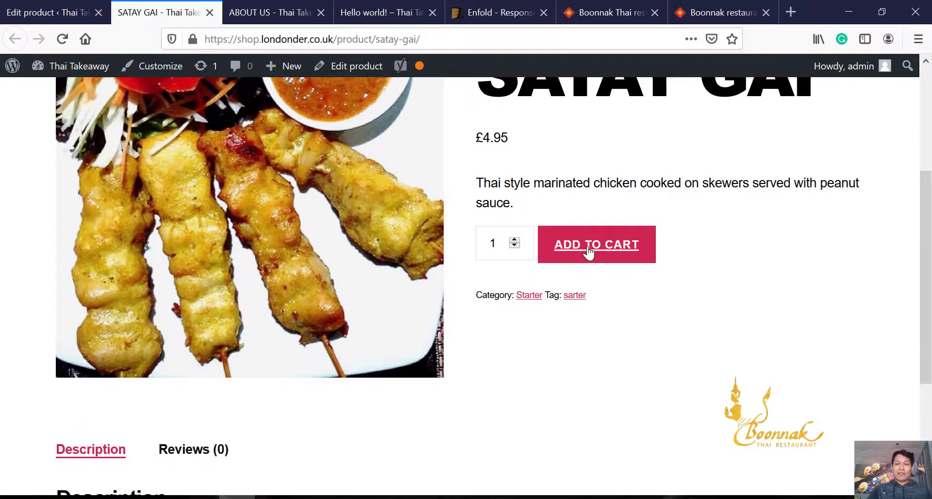
{"action": "left_click", "coordinate": [588, 249]}
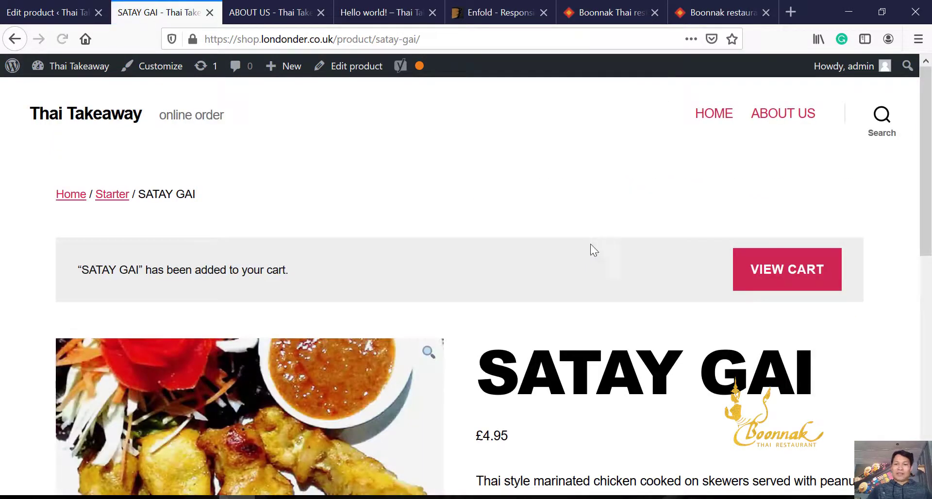
- Open the cart, set the SATAY GAI quantity to 3 and update the cart
{"action": "left_click", "coordinate": [801, 275]}
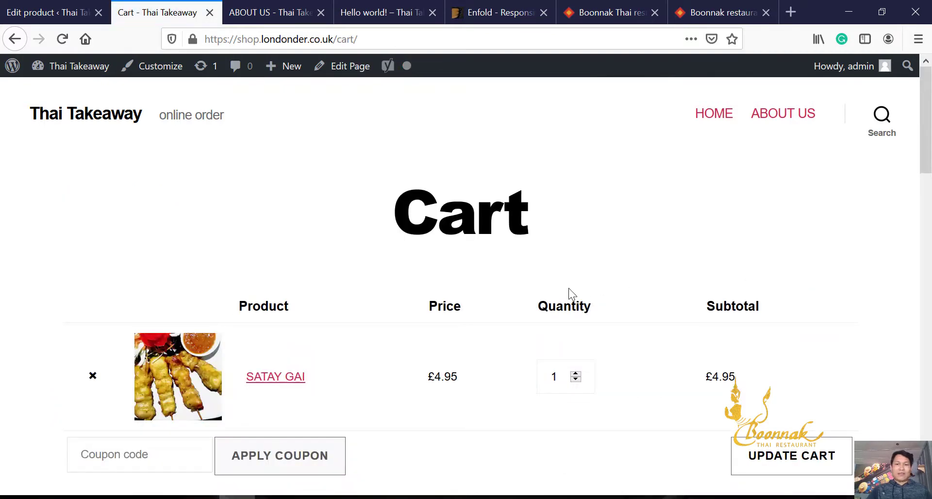
{"action": "scroll", "coordinate": [536, 286], "scroll_direction": "down", "scroll_amount": 1}
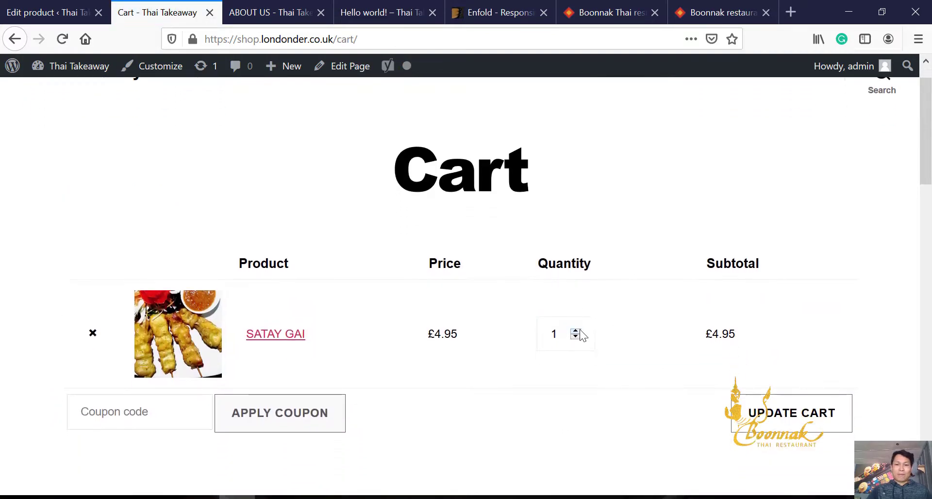
{"action": "left_click", "coordinate": [576, 331]}
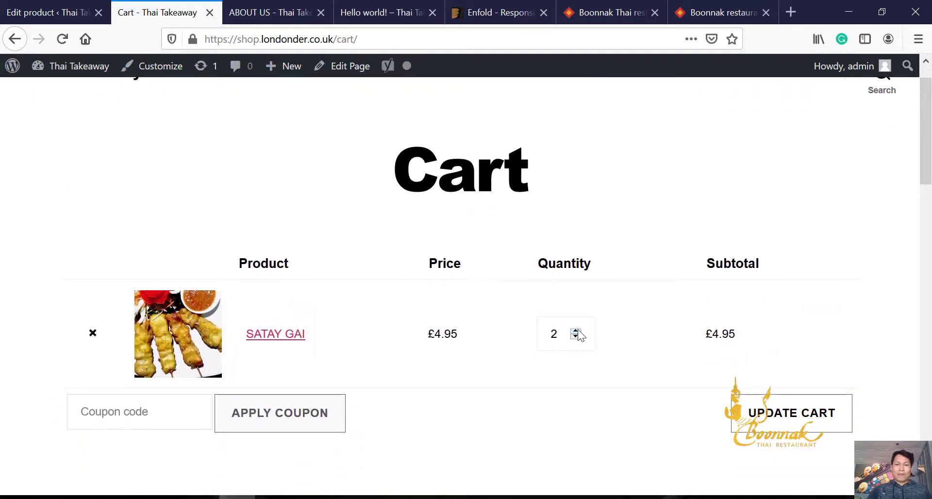
{"action": "left_click", "coordinate": [789, 413]}
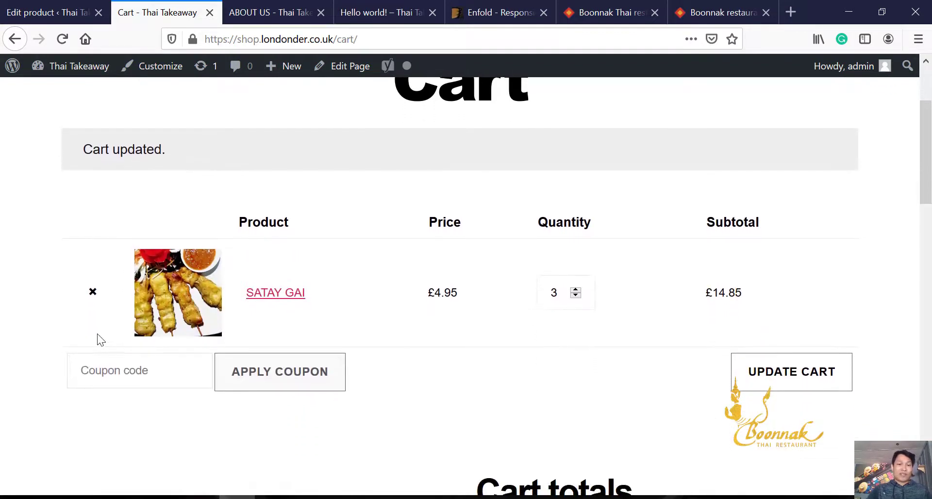
- Proceed from the cart totals to checkout and review the billing fields, order summary, shipping and payment options
{"action": "scroll", "coordinate": [449, 345], "scroll_direction": "down", "scroll_amount": 6}
{"action": "scroll", "coordinate": [449, 343], "scroll_direction": "down", "scroll_amount": 3}
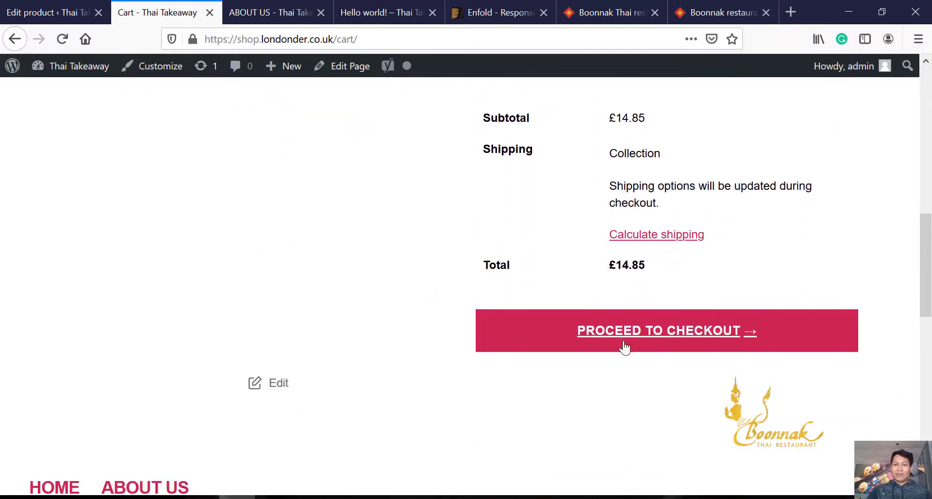
{"action": "left_click", "coordinate": [624, 334]}
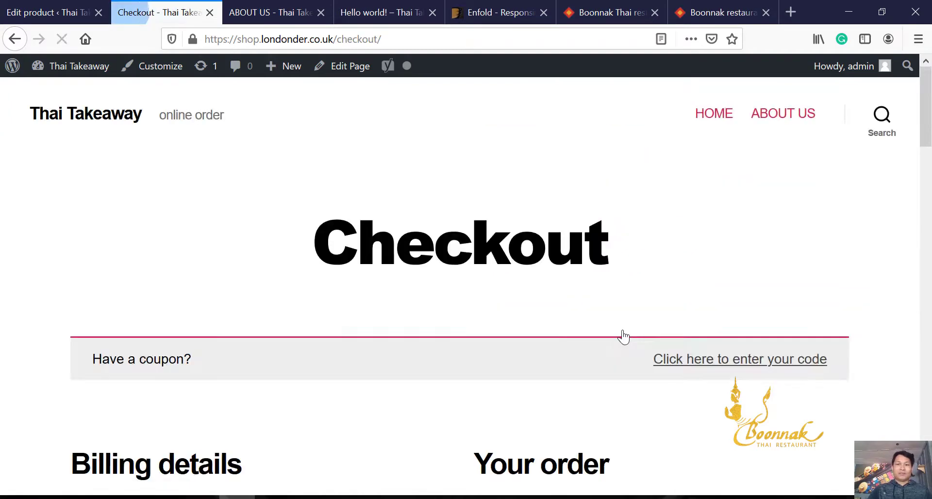
{"action": "scroll", "coordinate": [421, 322], "scroll_direction": "down", "scroll_amount": 10}
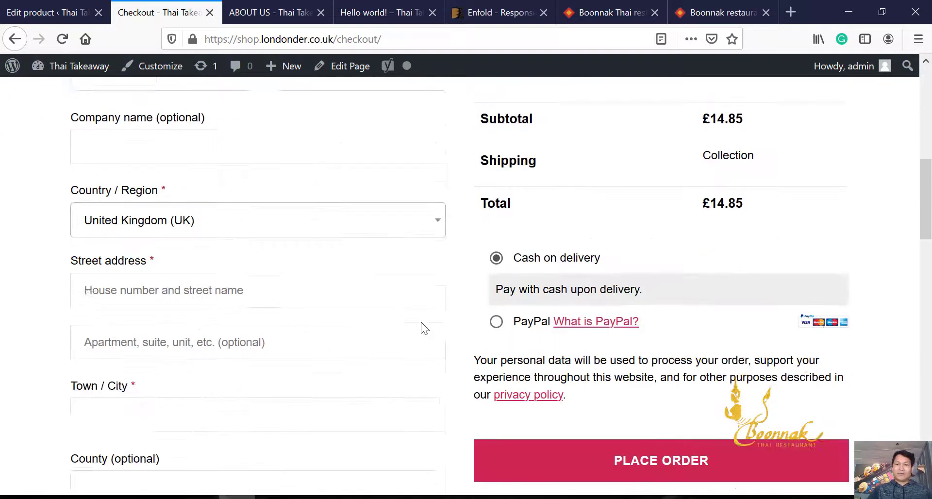
{"action": "scroll", "coordinate": [423, 322], "scroll_direction": "up", "scroll_amount": 1}
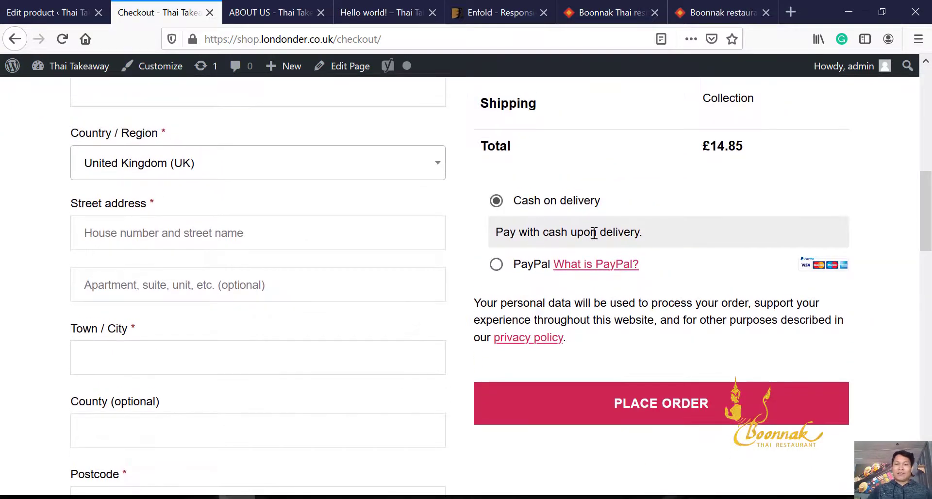
{"action": "scroll", "coordinate": [725, 272], "scroll_direction": "up", "scroll_amount": 10}
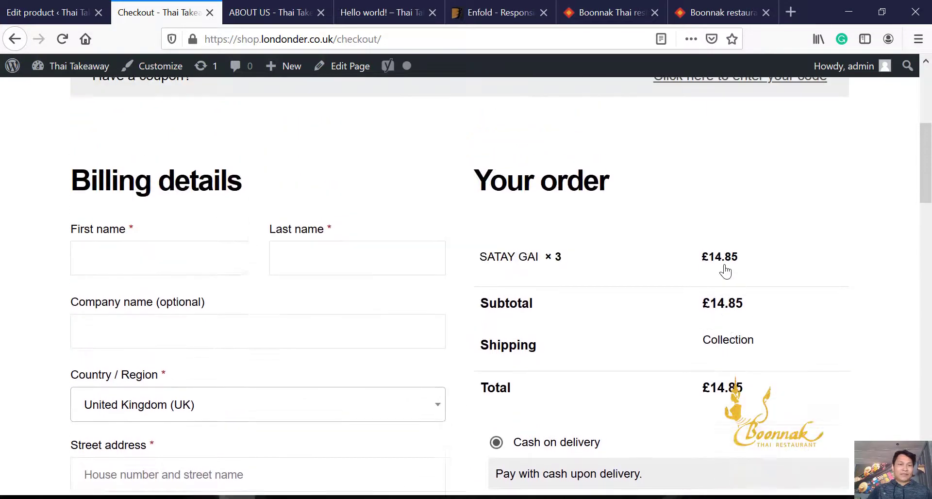
{"action": "scroll", "coordinate": [724, 265], "scroll_direction": "down", "scroll_amount": 15}
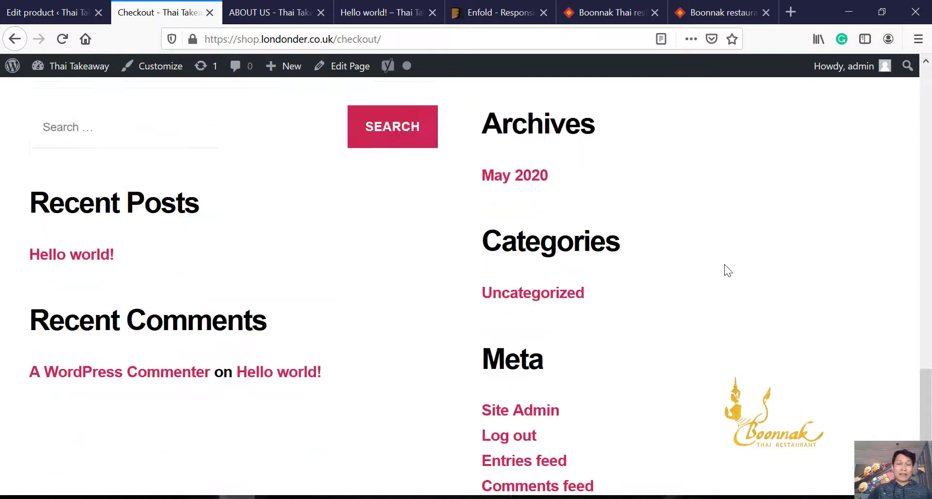
{"action": "scroll", "coordinate": [725, 271], "scroll_direction": "up", "scroll_amount": 20}
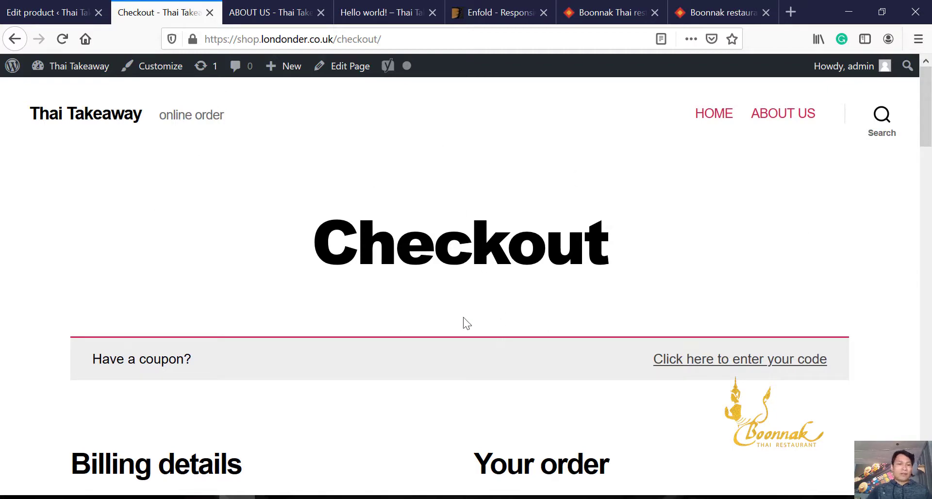
- Switch to the Boonnak Thai restaurant site and look through its delivery menu of dishes and prices
{"action": "left_click", "coordinate": [607, 8]}
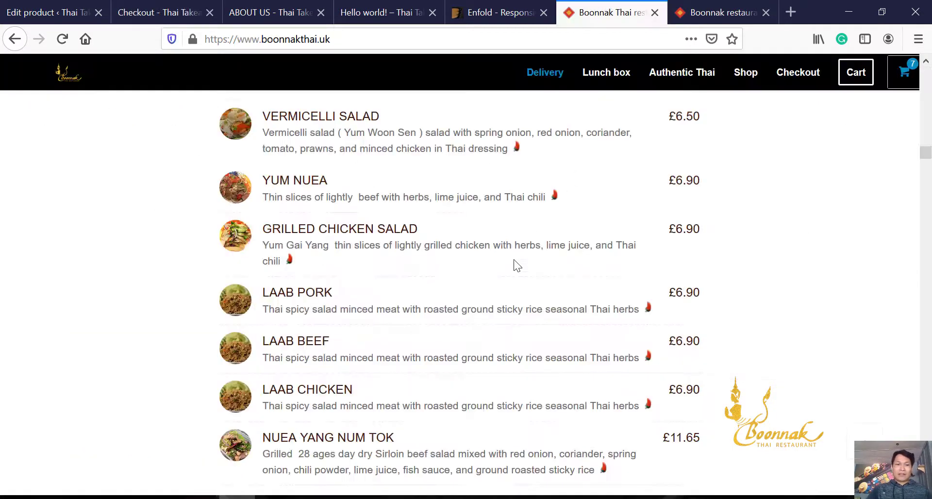
{"action": "scroll", "coordinate": [80, 359], "scroll_direction": "up", "scroll_amount": 15}
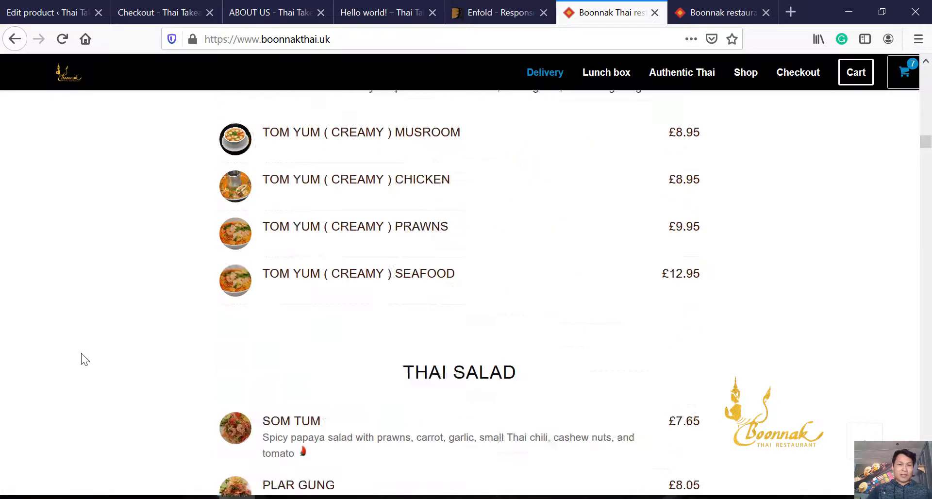